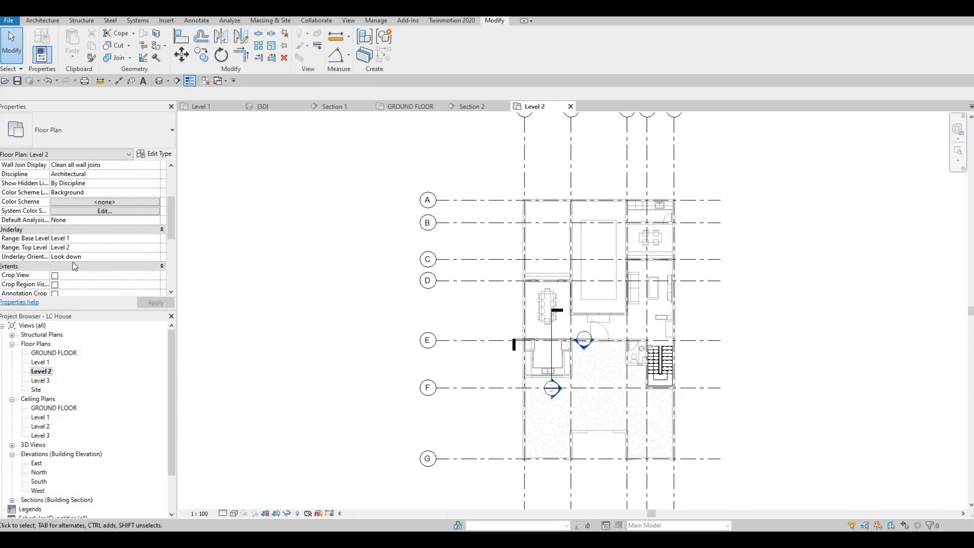
Step: Set the Level 2 plan's underlay base level to None, and return it to Level 1
left_click(156, 239)
left_click(152, 283)
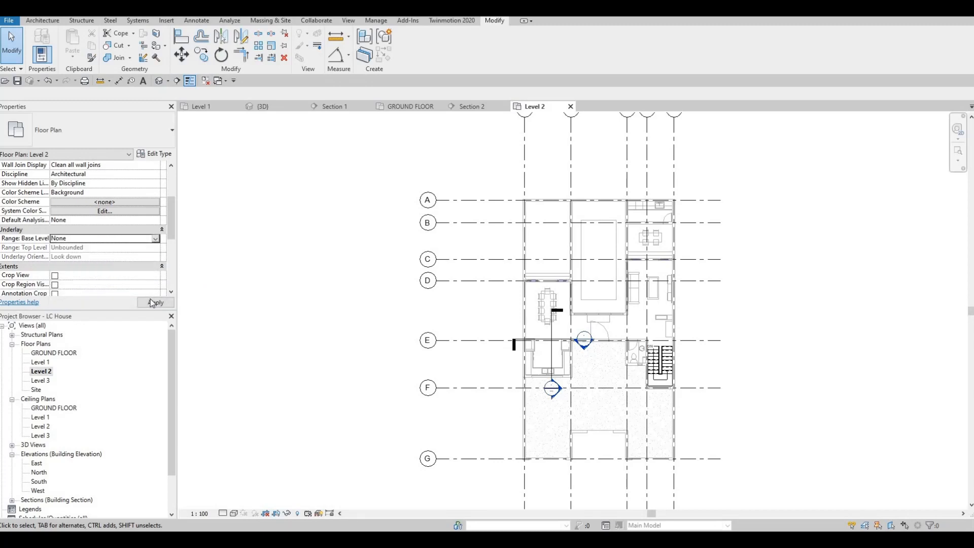
left_click(152, 302)
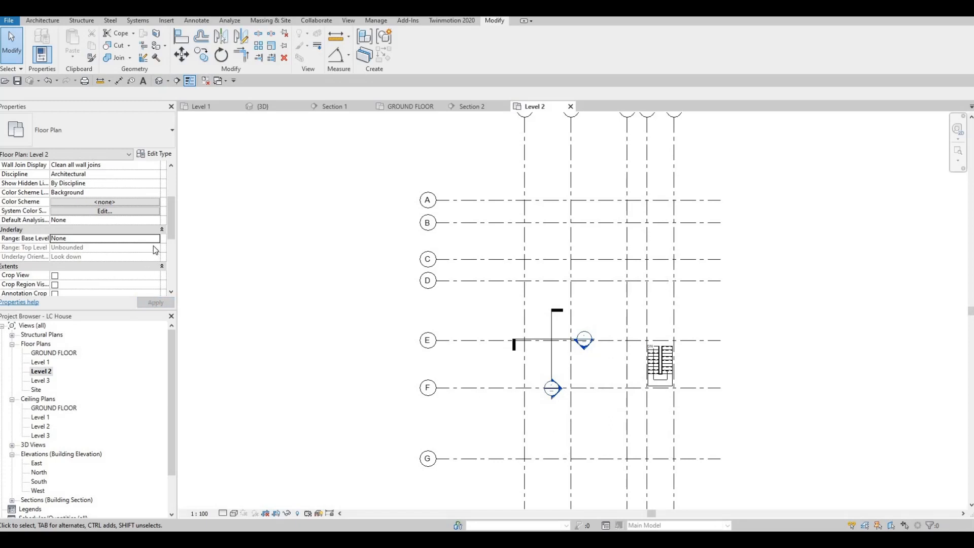
left_click(76, 238)
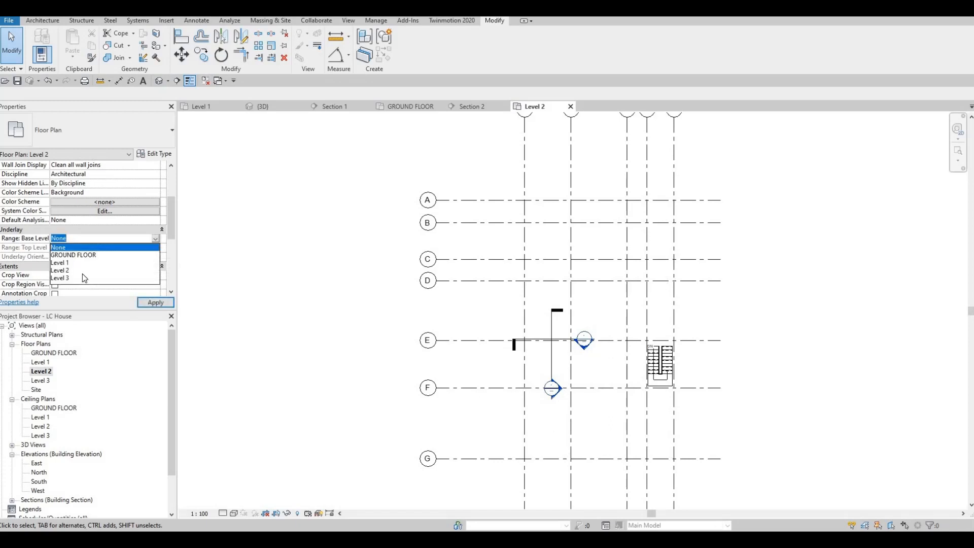
left_click(153, 302)
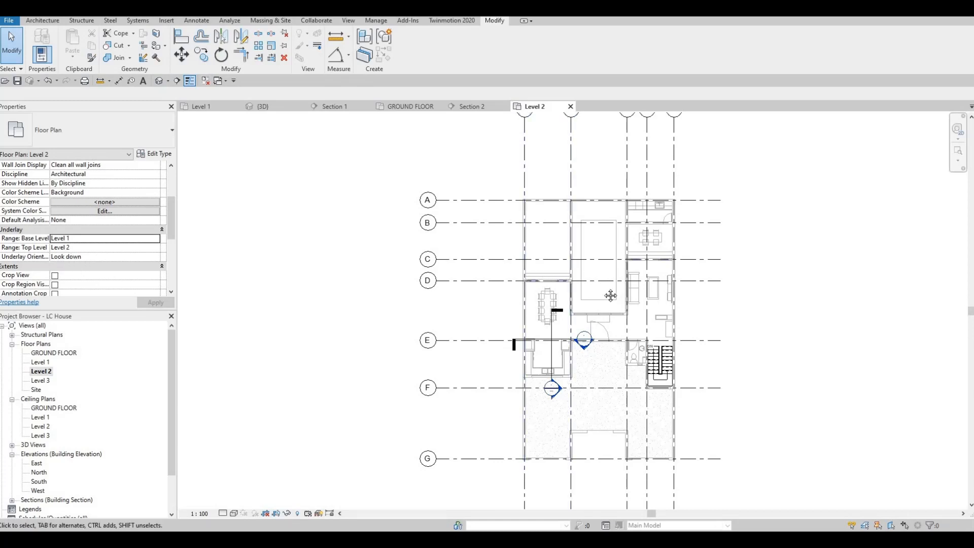
Step: Using the same type as the dining room's exterior wall, EXTERIOR WALL 1, draw a wall along grid D from grid 1 to grid 2
scroll(593, 277, "up", 2)
middle_click_drag(523, 269, 458, 241)
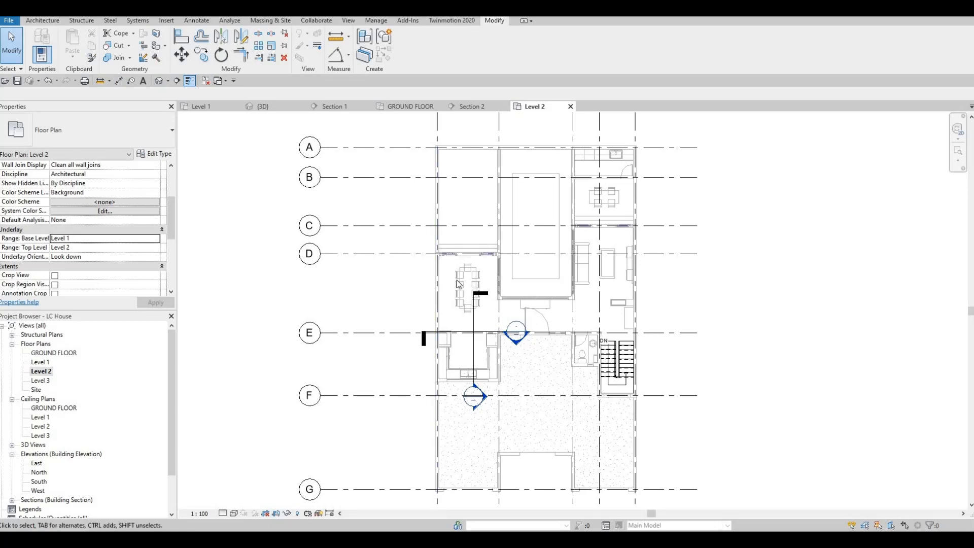
scroll(429, 229, "up", 2)
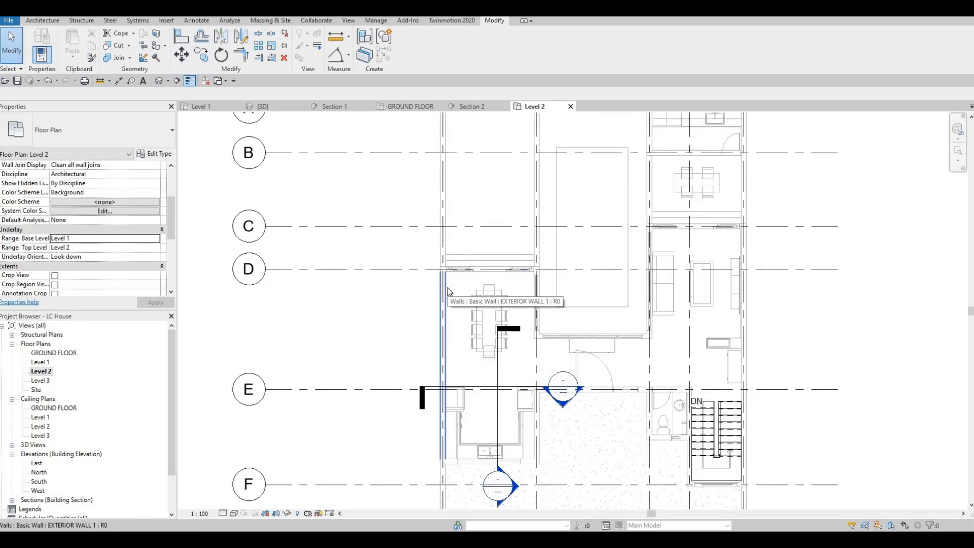
left_click(448, 287)
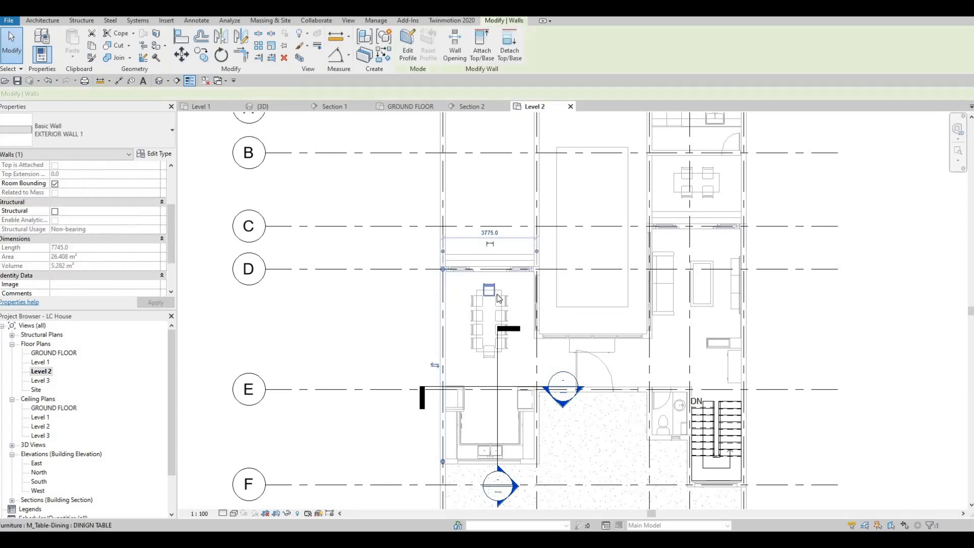
key("c")
key("s")
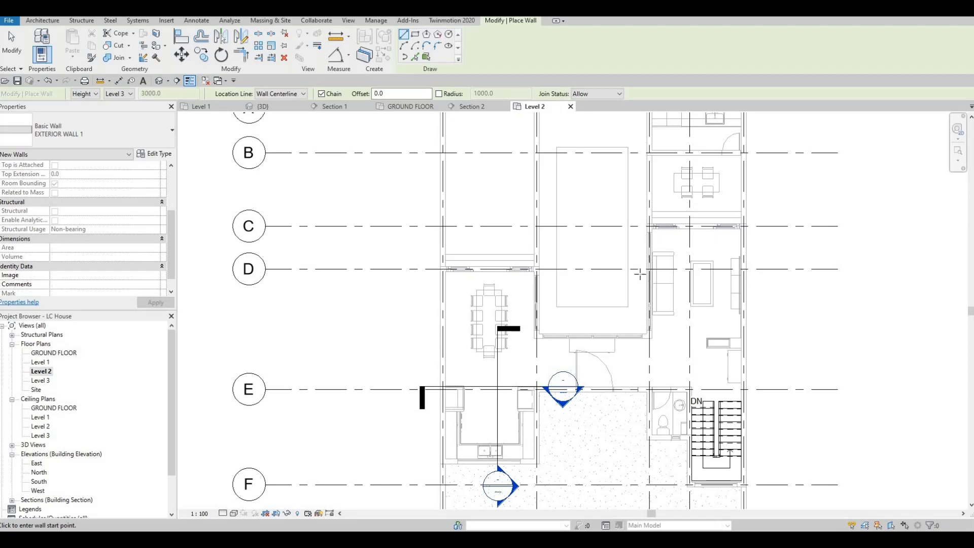
scroll(640, 274, "down", 2)
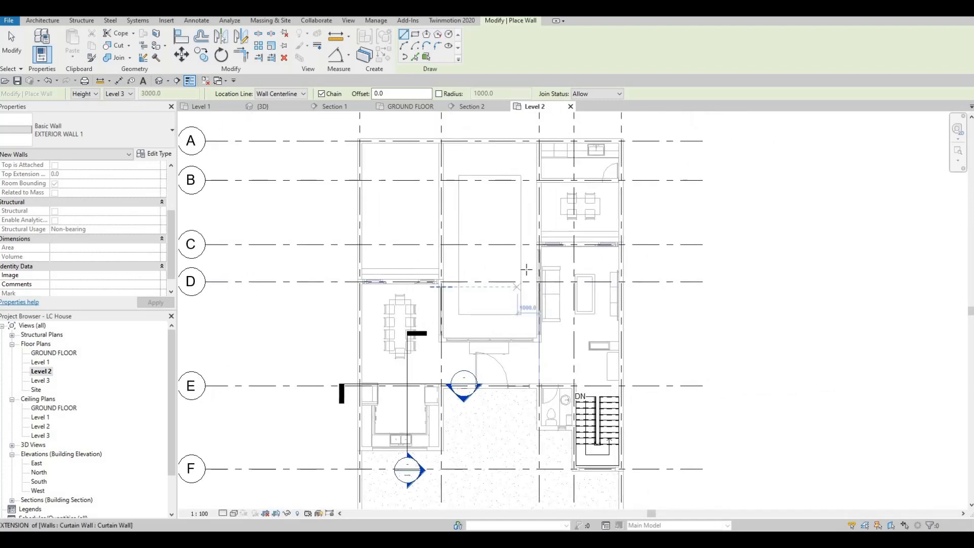
middle_click_drag(526, 270, 540, 267)
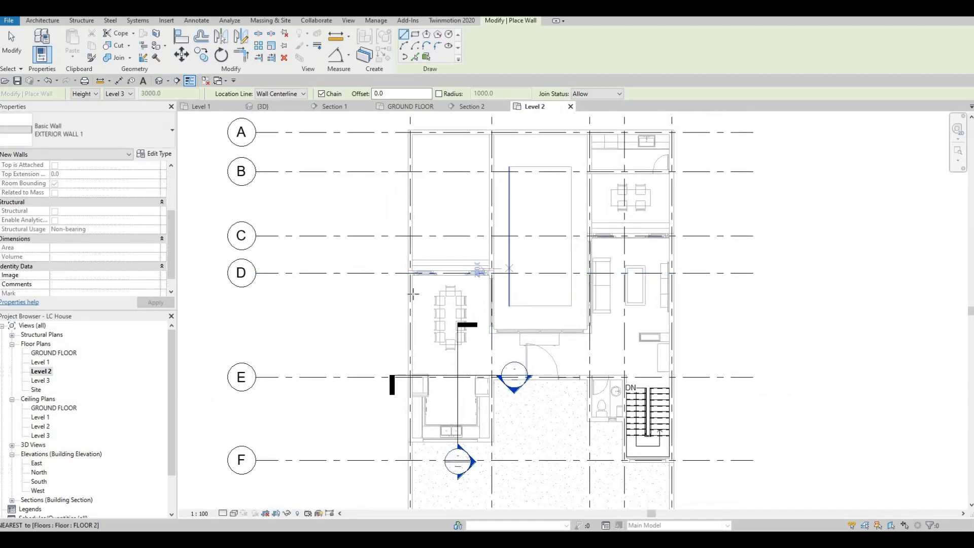
scroll(414, 288, "up", 3)
scroll(467, 274, "down", 4)
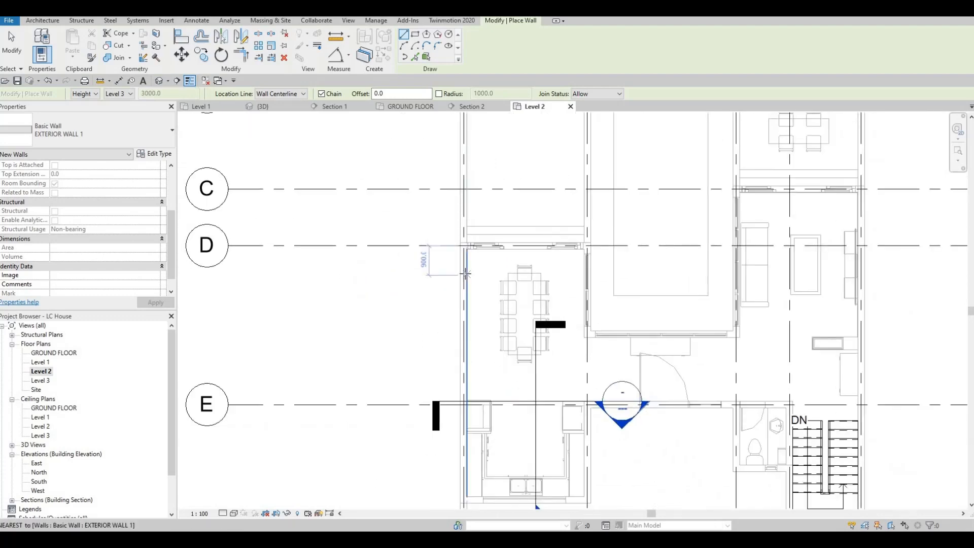
scroll(439, 325, "down", 1)
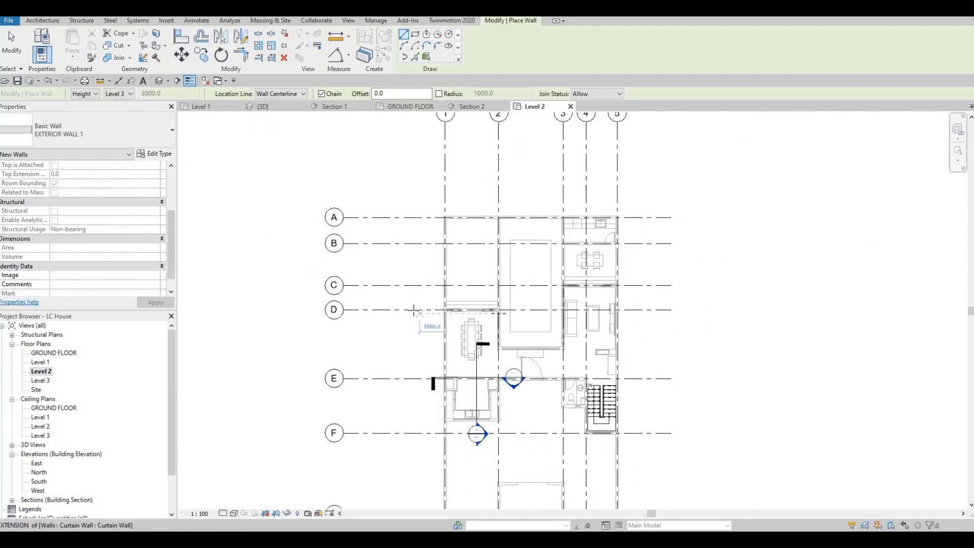
middle_click_drag(449, 318, 449, 346)
scroll(450, 345, "up", 4)
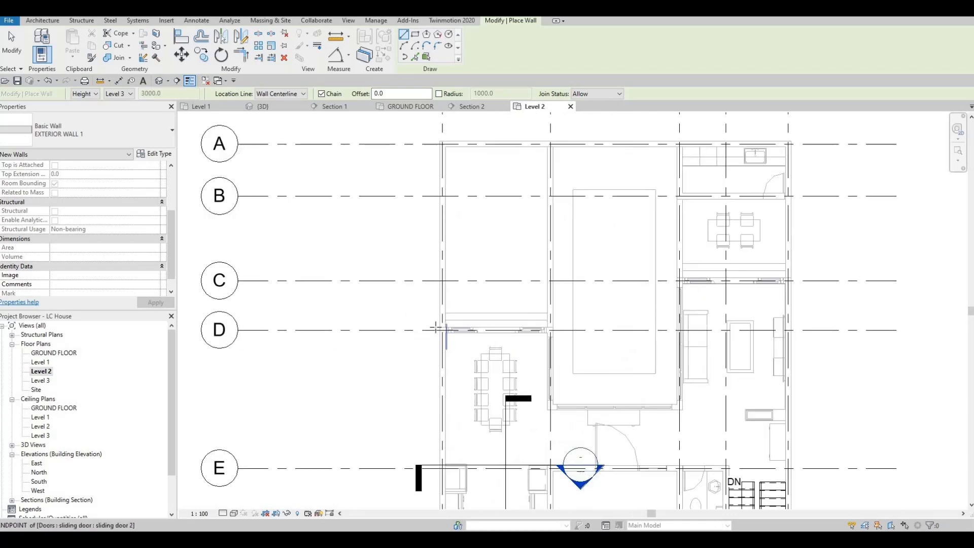
left_click(439, 319)
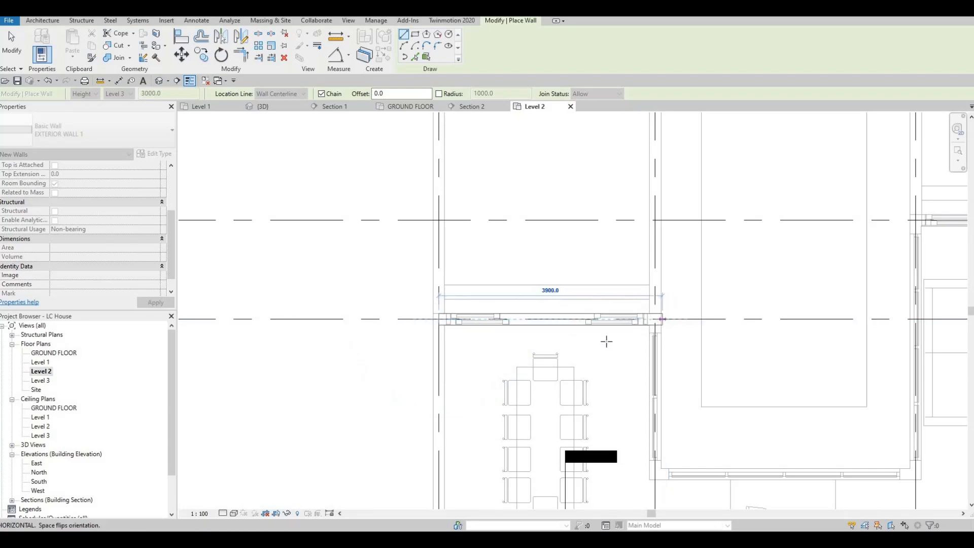
scroll(624, 333, "down", 4)
middle_click_drag(546, 314, 564, 376)
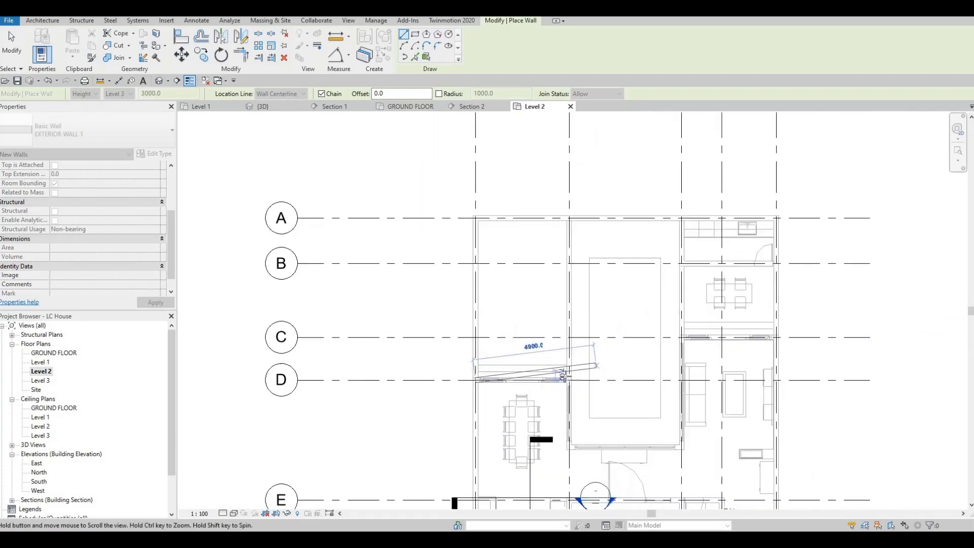
scroll(563, 375, "down", 2)
scroll(577, 374, "up", 5)
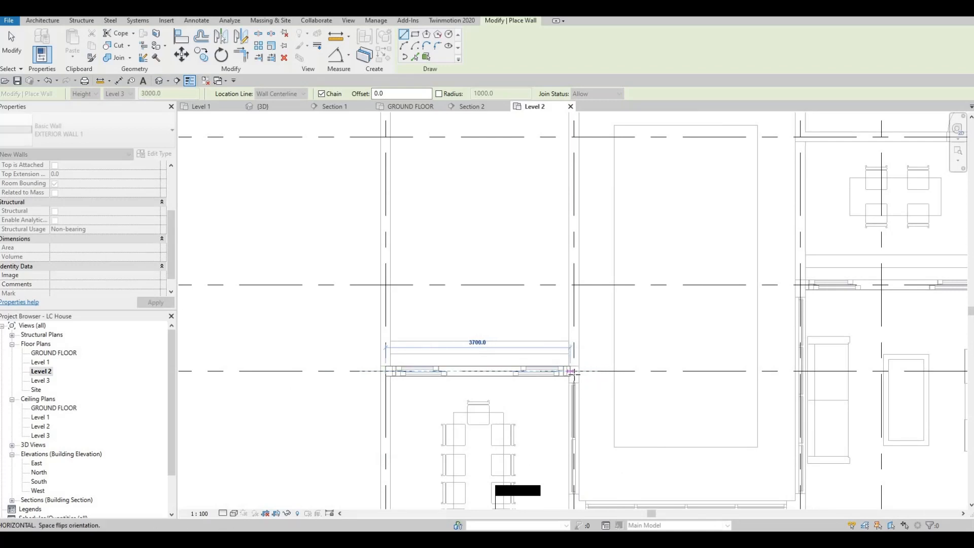
left_click(579, 354)
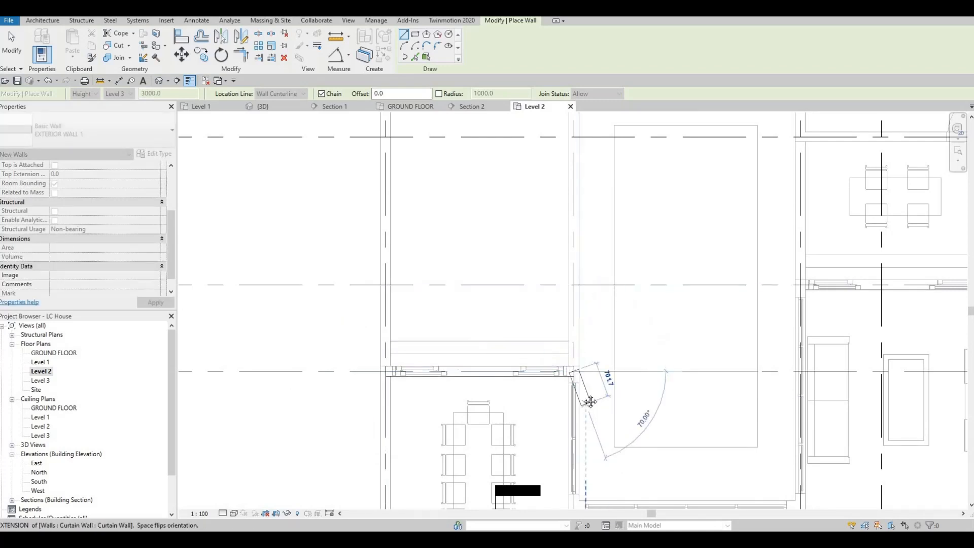
Step: Continue the exterior wall 2700 mm down grid 2 and 4540 mm across to grid 3, following the underlay walls around the pool court
scroll(589, 403, "down", 1)
middle_click_drag(589, 403, 591, 324)
scroll(590, 361, "down", 1)
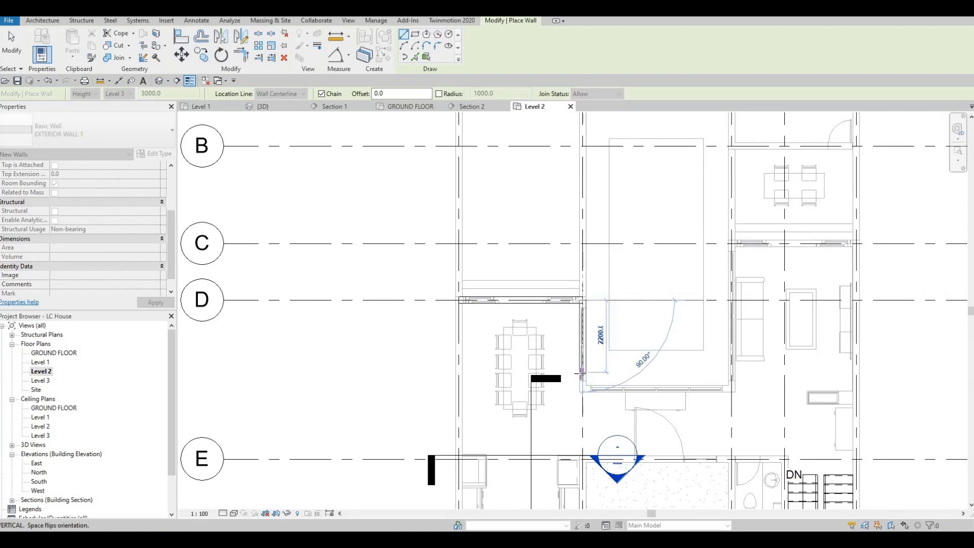
middle_click_drag(588, 377, 569, 337)
scroll(563, 346, "up", 3)
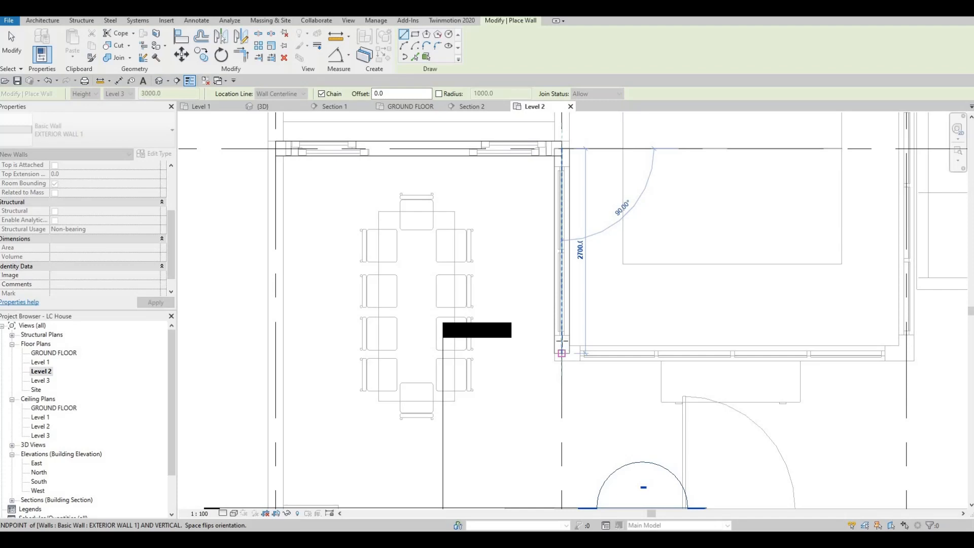
left_click(562, 353)
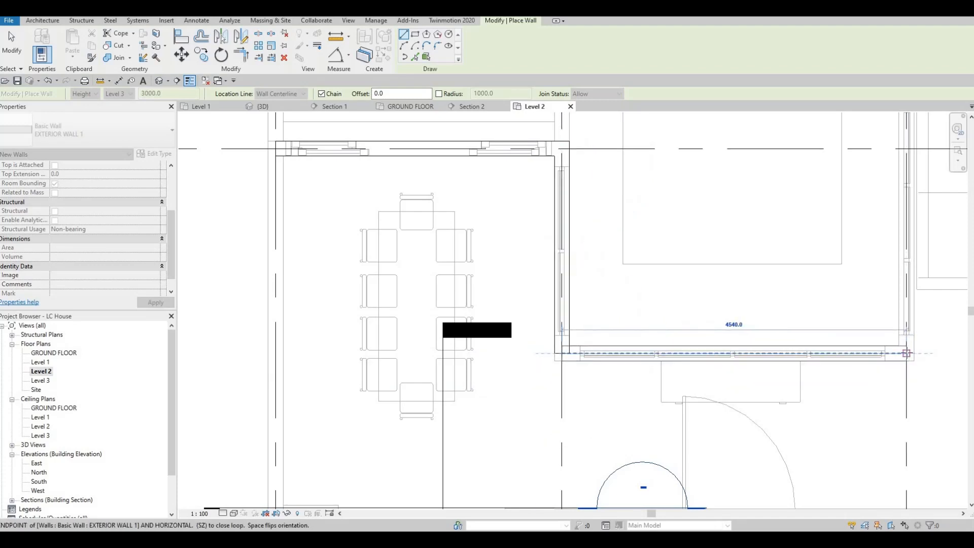
left_click(902, 276)
Step: Continue the exterior wall up along grid 3 to its intersection with grid C
scroll(719, 309, "down", 2)
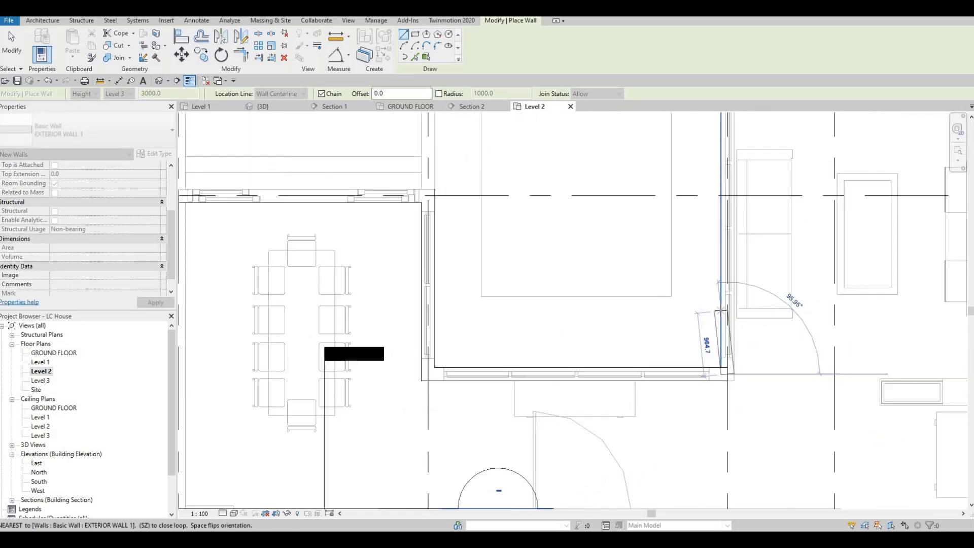
scroll(721, 308, "down", 1)
middle_click_drag(714, 237, 673, 314)
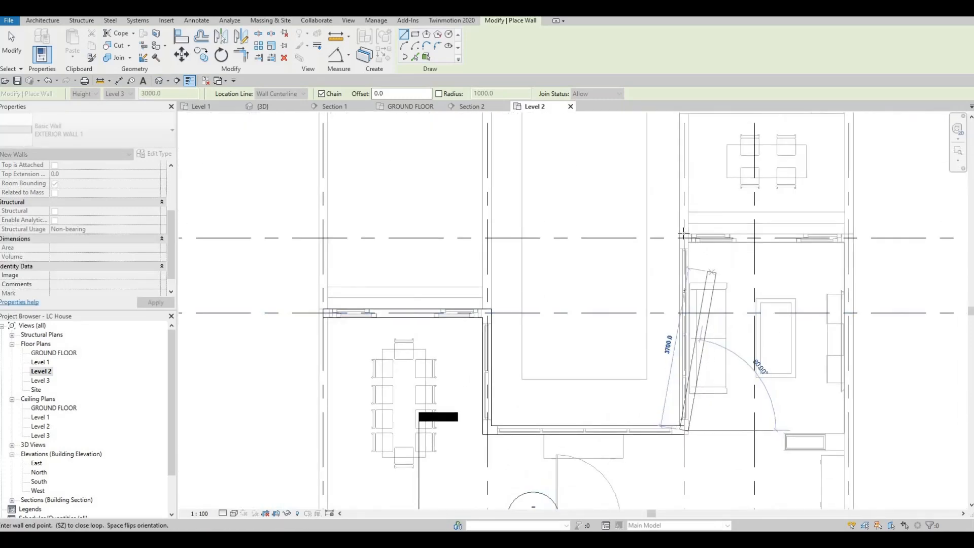
scroll(700, 248, "up", 3)
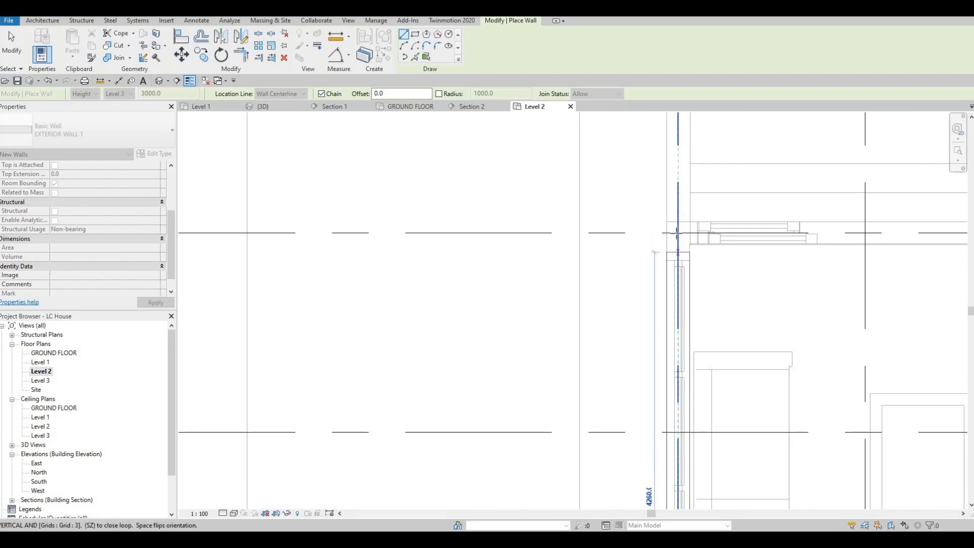
left_click(678, 233)
Step: Continue the exterior wall 3805 mm along grid C from grid 3 to grid 5, above the living room
scroll(735, 234, "down", 2)
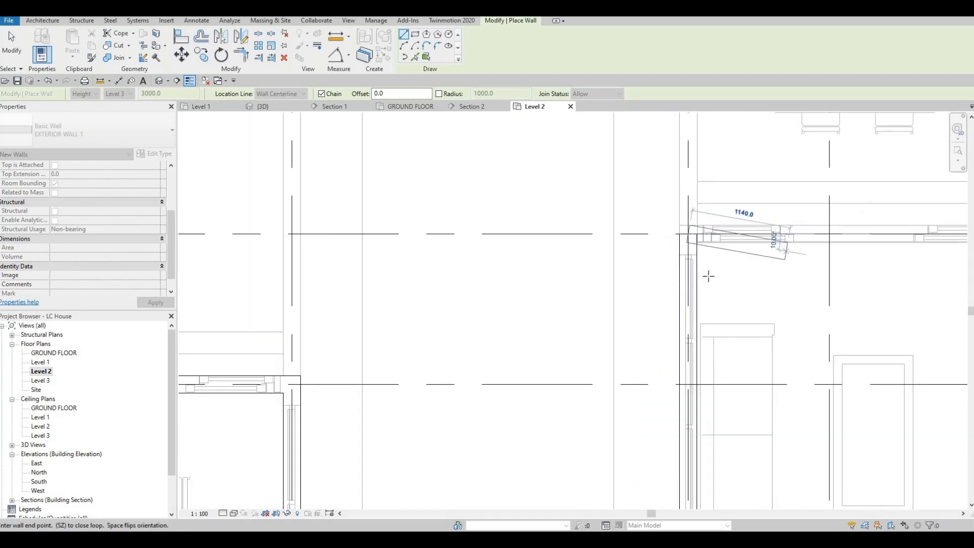
middle_click_drag(779, 239, 672, 261)
scroll(668, 276, "down", 3)
scroll(766, 262, "down", 1)
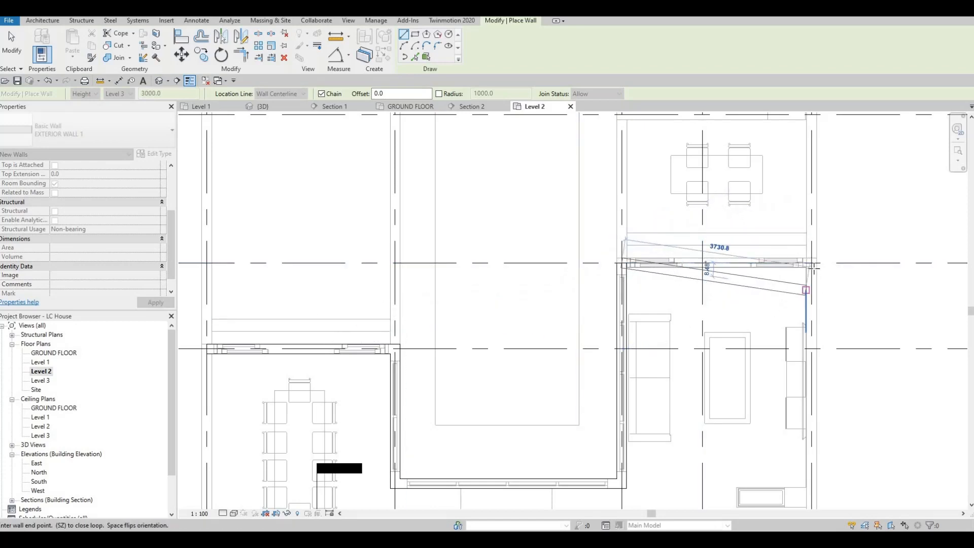
scroll(836, 281, "up", 2)
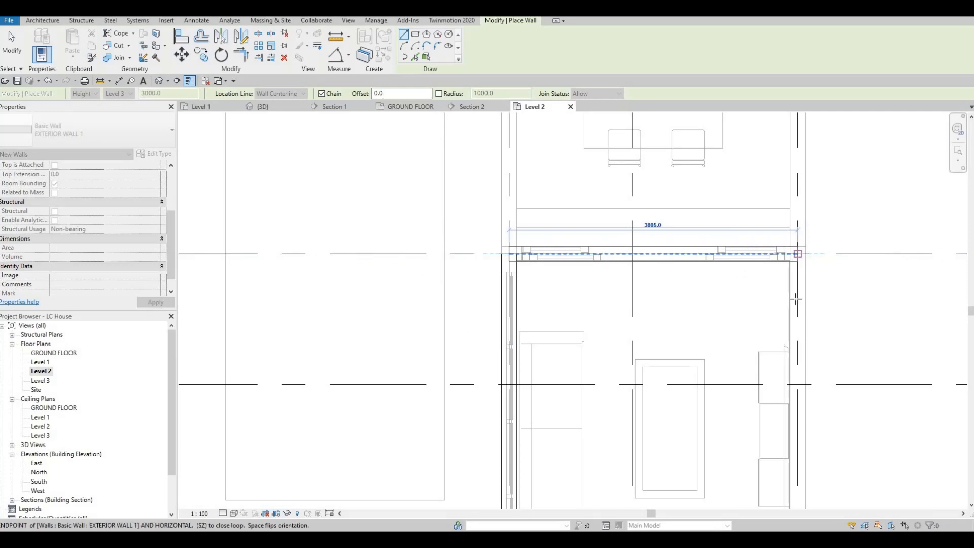
left_click(799, 255)
Step: Continue the exterior wall down grid 5 to grid F and 2185 mm across to grid 4, enclosing the stair's lower end
scroll(795, 296, "down", 3)
middle_click_drag(794, 375, 789, 300)
scroll(787, 295, "down", 1)
middle_click_drag(787, 345, 772, 262)
middle_click_drag(790, 447, 777, 353)
scroll(783, 341, "up", 2)
scroll(783, 339, "down", 3)
scroll(780, 335, "down", 1)
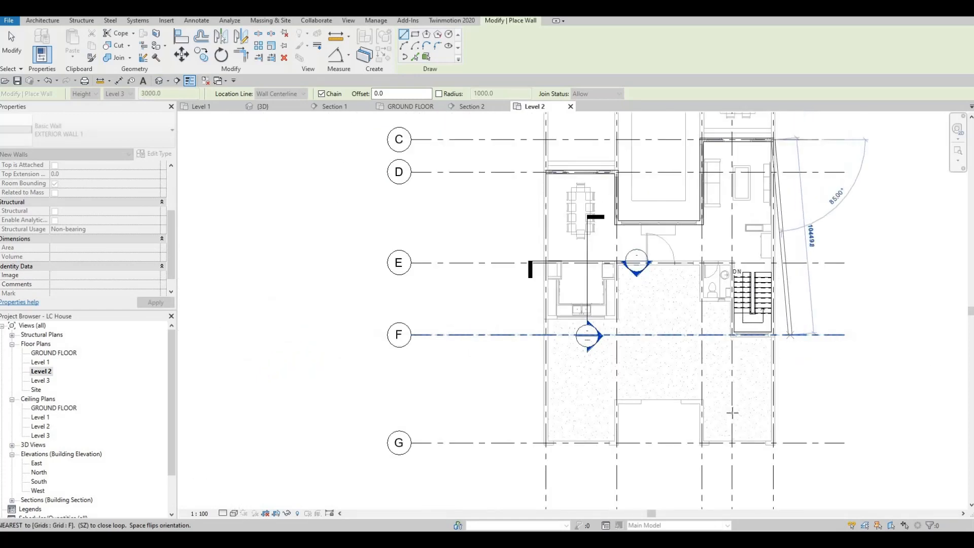
middle_click_drag(791, 319, 726, 408)
scroll(731, 409, "down", 3)
scroll(723, 408, "up", 8)
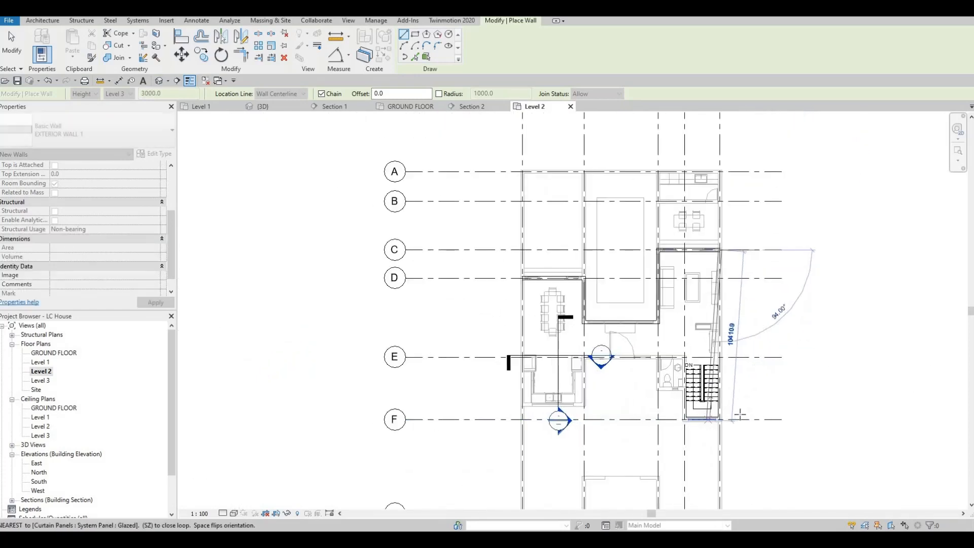
left_click(737, 424)
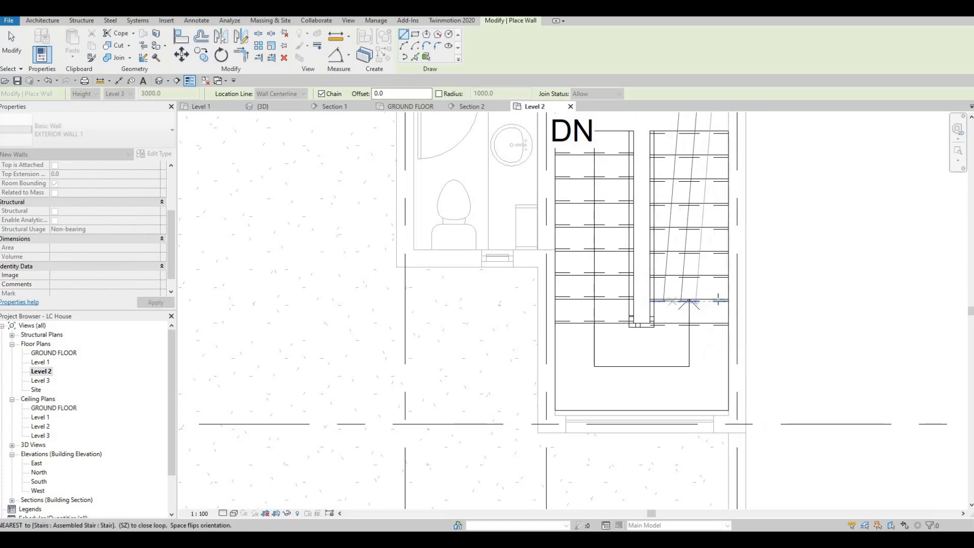
left_click(737, 425)
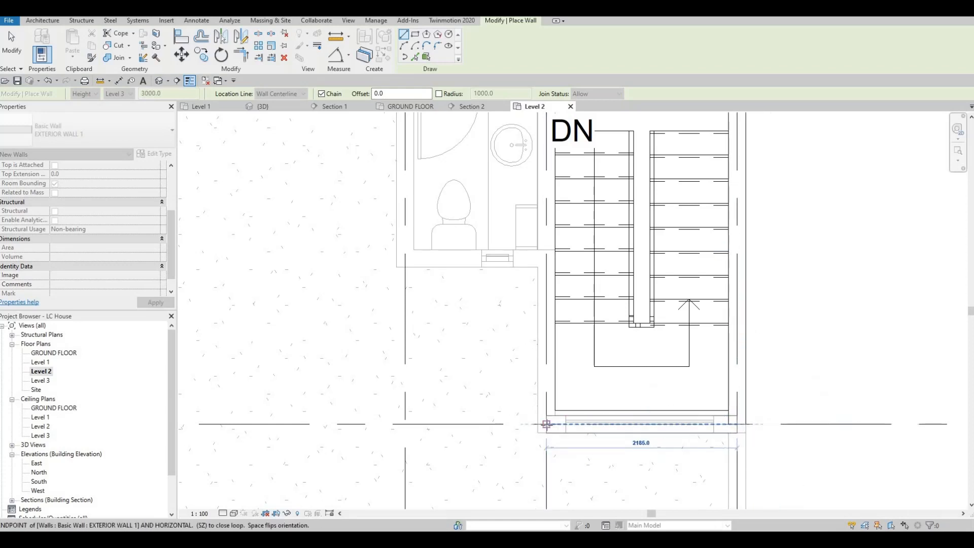
left_click(546, 424)
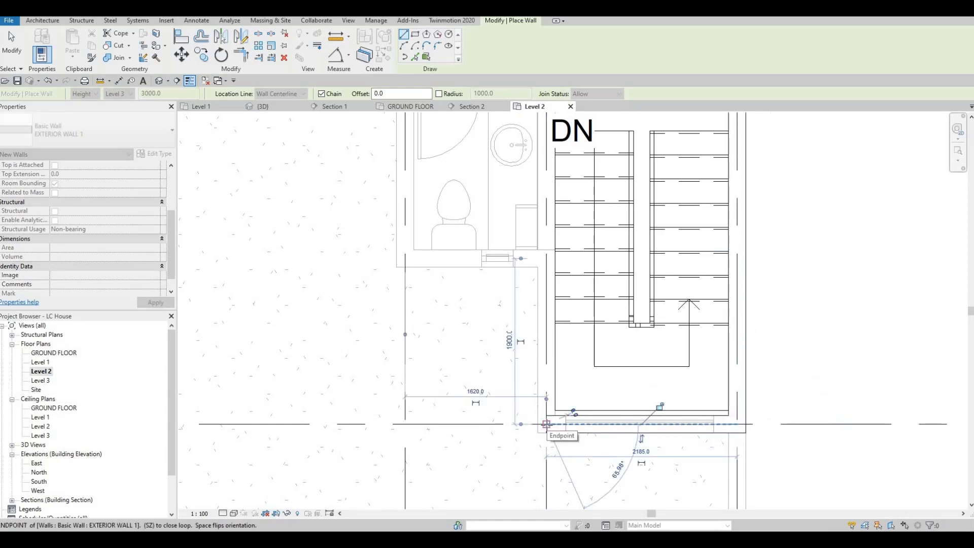
Step: Continue the exterior wall 780 mm up along grid 4 from grid F, beside the stair
scroll(576, 376, "down", 2)
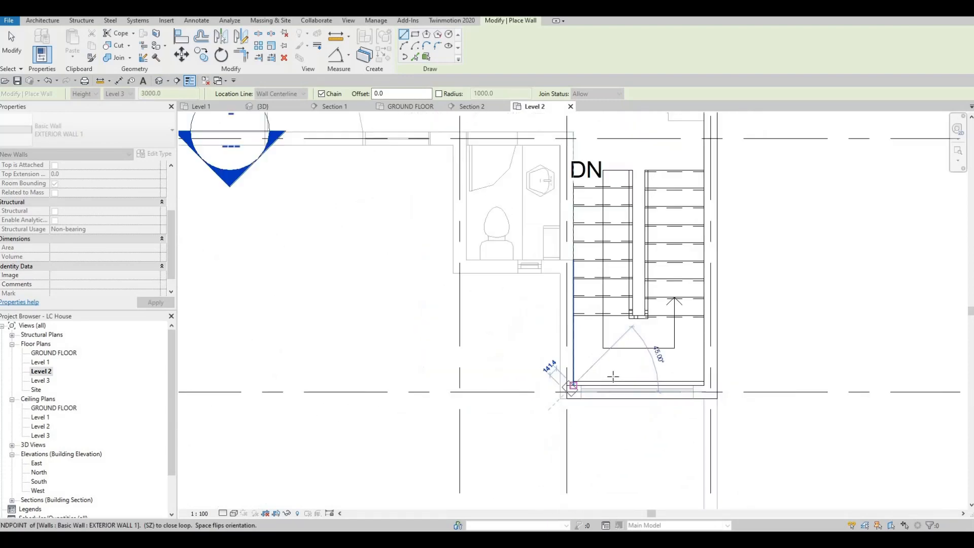
scroll(642, 350, "down", 1)
scroll(644, 349, "down", 5)
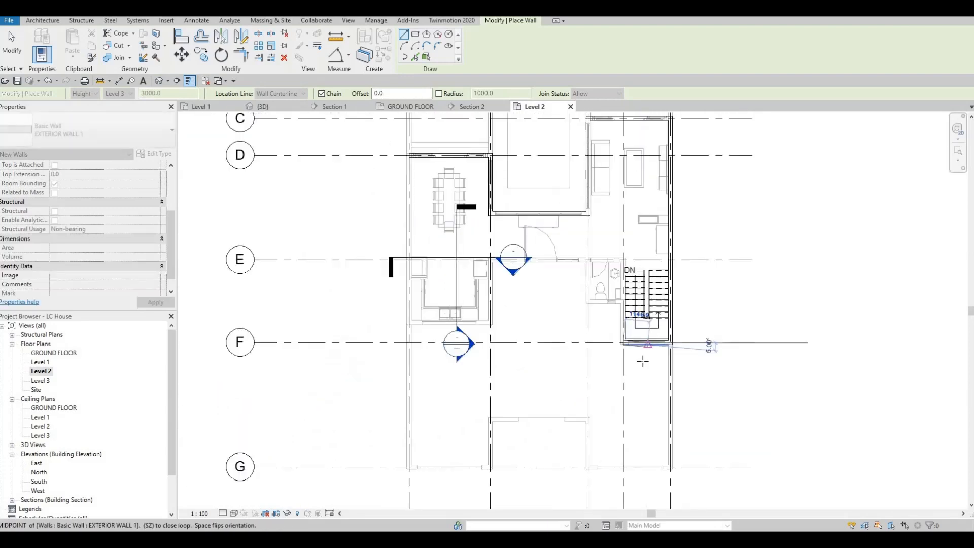
scroll(604, 425, "down", 1)
scroll(606, 423, "up", 6)
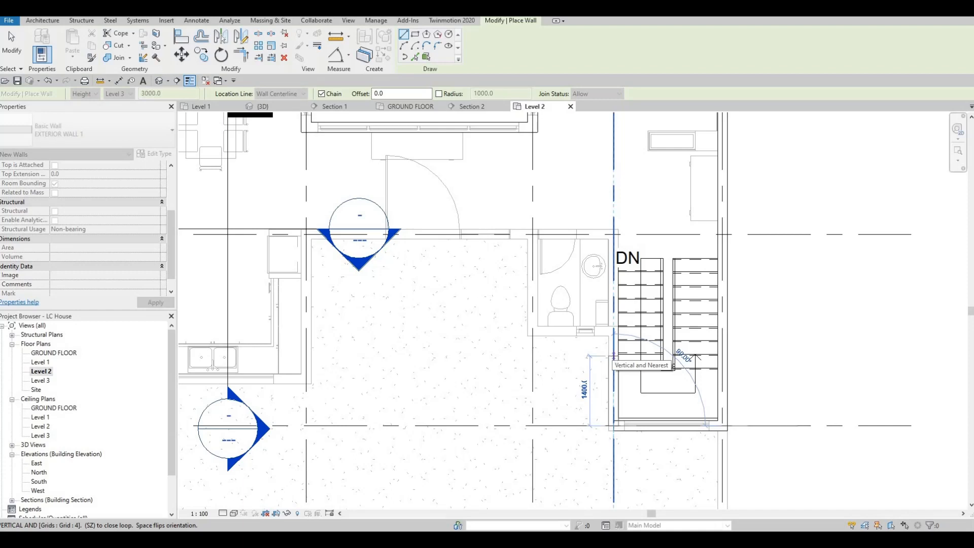
type("780")
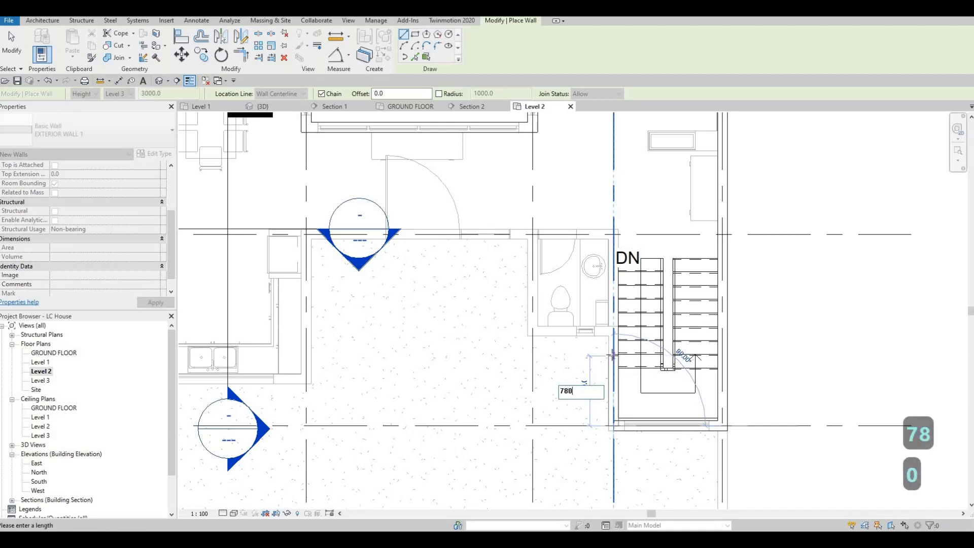
key("Return")
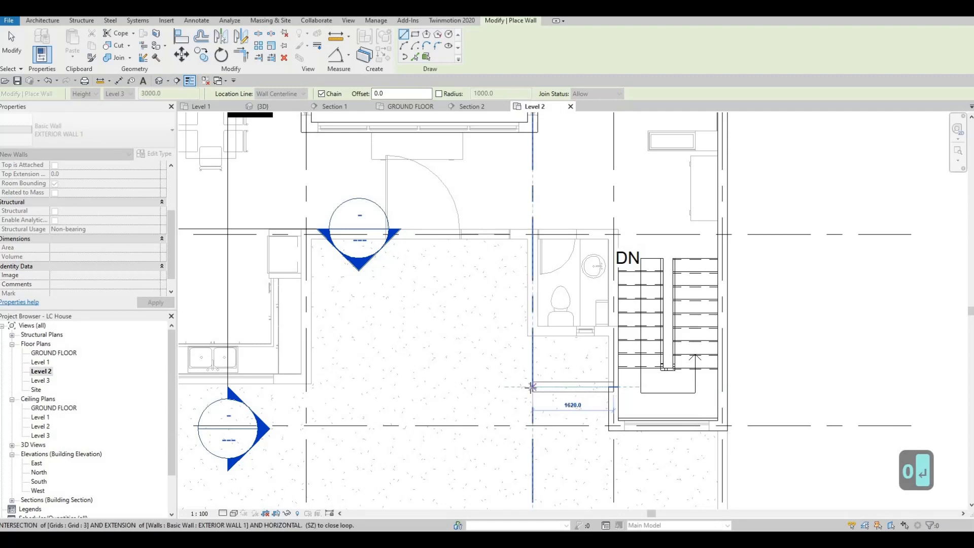
Step: Continue the exterior wall 1620 mm across to grid 3 and 3060 mm up to grid E, around the bathroom
scroll(530, 387, "down", 8)
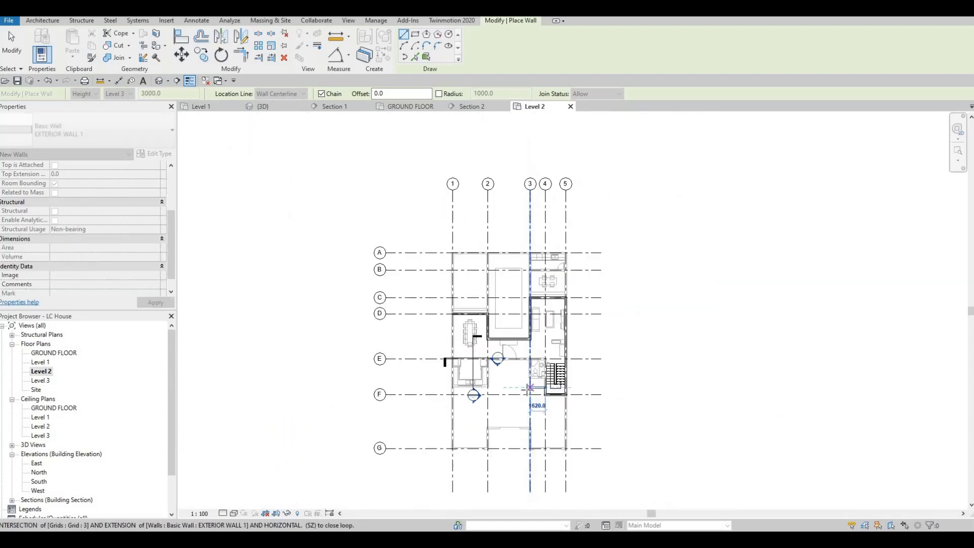
scroll(530, 387, "up", 8)
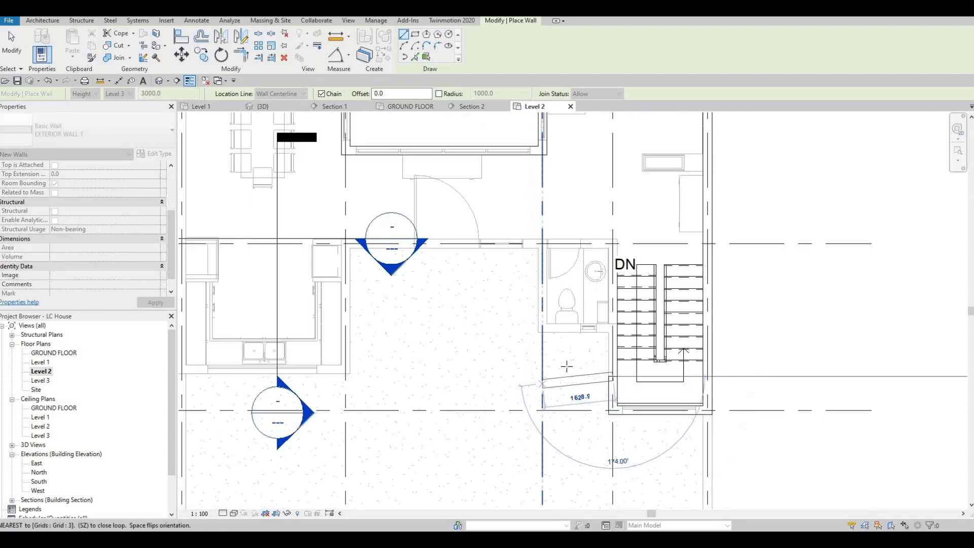
left_click(542, 376)
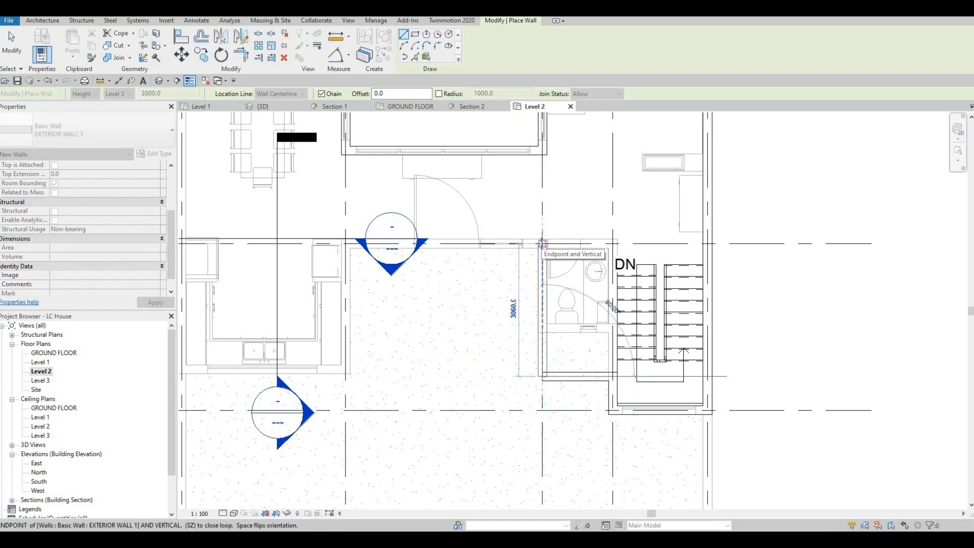
left_click(542, 245)
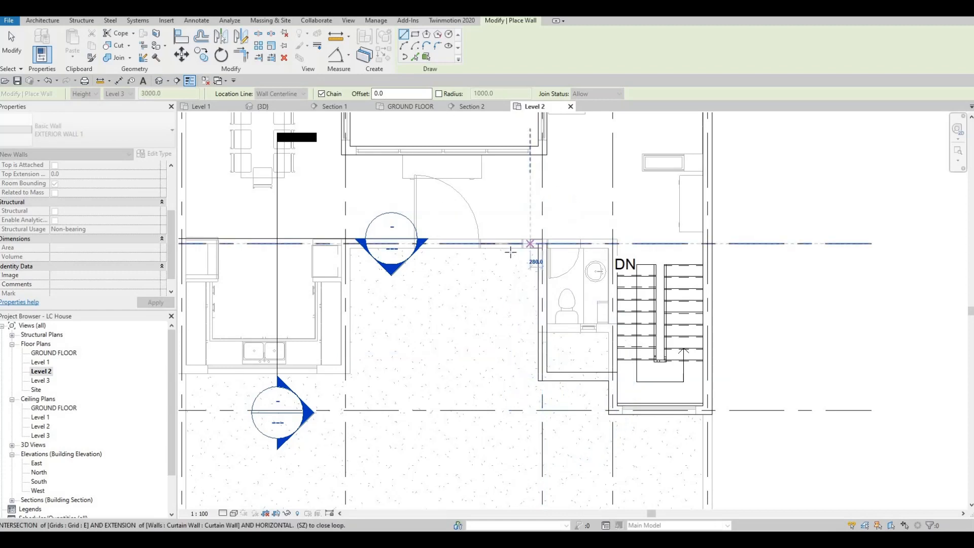
Step: Continue the exterior wall 4540 mm along grid E from grid 3 to grid 2, above the entrance court
scroll(532, 244, "down", 1)
middle_click_drag(524, 261, 656, 269)
scroll(656, 269, "down", 4)
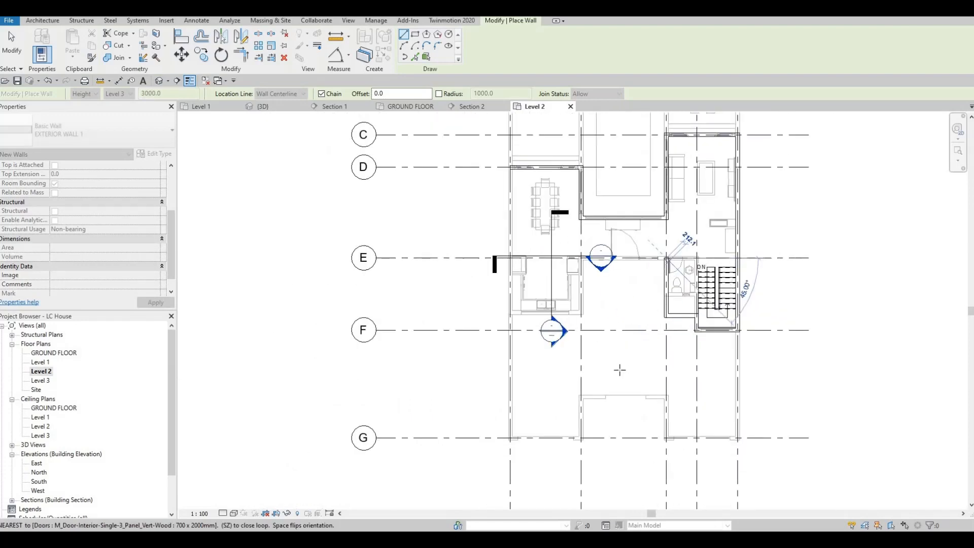
scroll(619, 369, "down", 1)
middle_click_drag(619, 370, 590, 429)
scroll(620, 369, "down", 4)
scroll(613, 369, "up", 7)
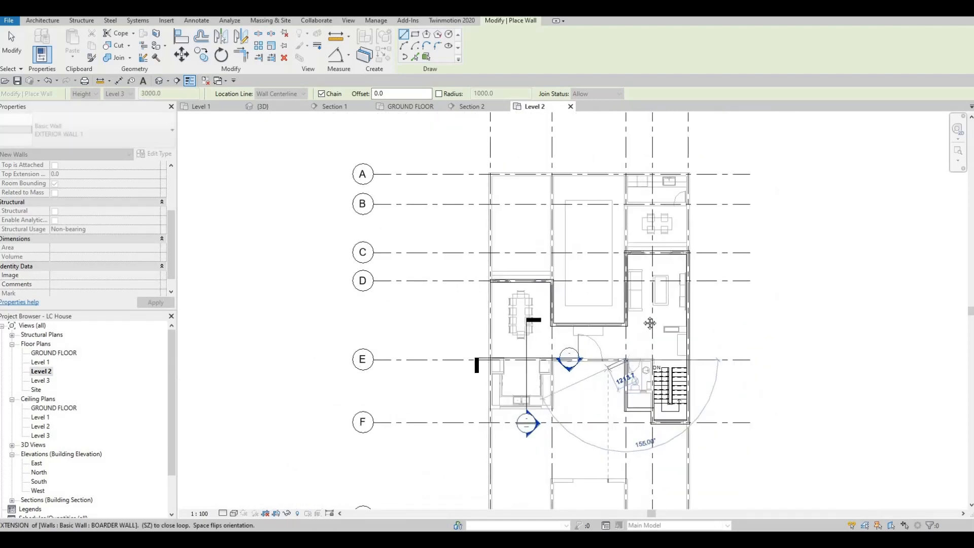
middle_click_drag(605, 301, 641, 245)
scroll(589, 297, "up", 2)
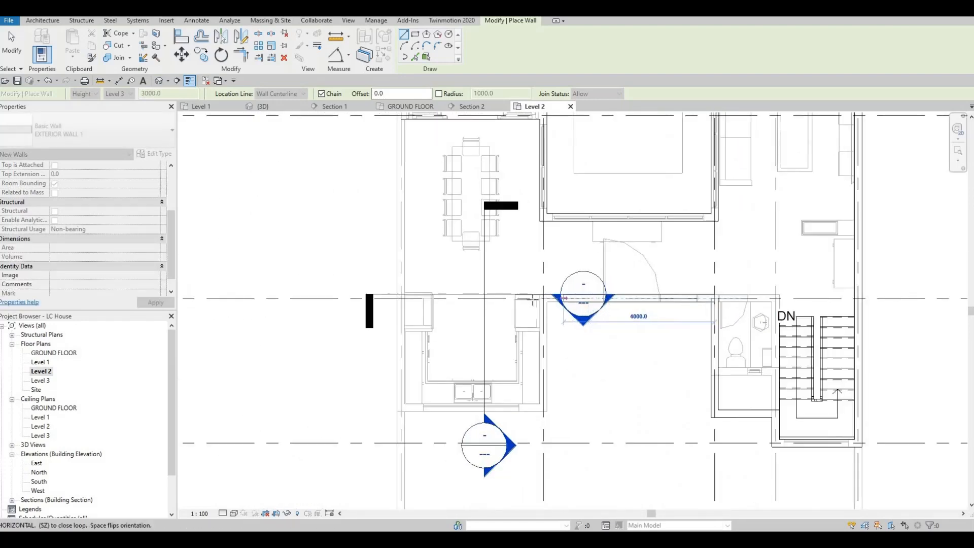
left_click(532, 296)
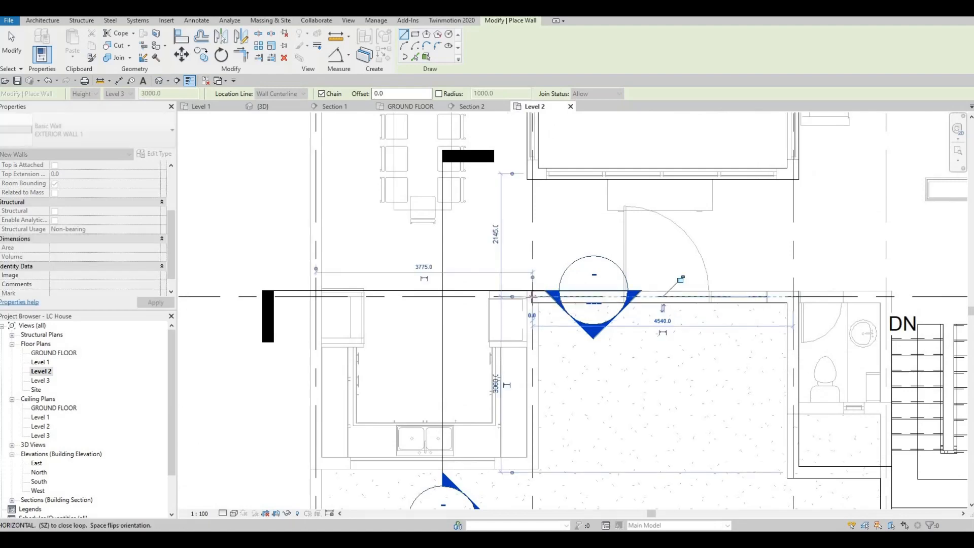
Step: Continue the exterior wall 3840 mm down grid 2 to grid F and 3775 mm along grid F to grid 1, below the kitchen
scroll(546, 315, "down", 5)
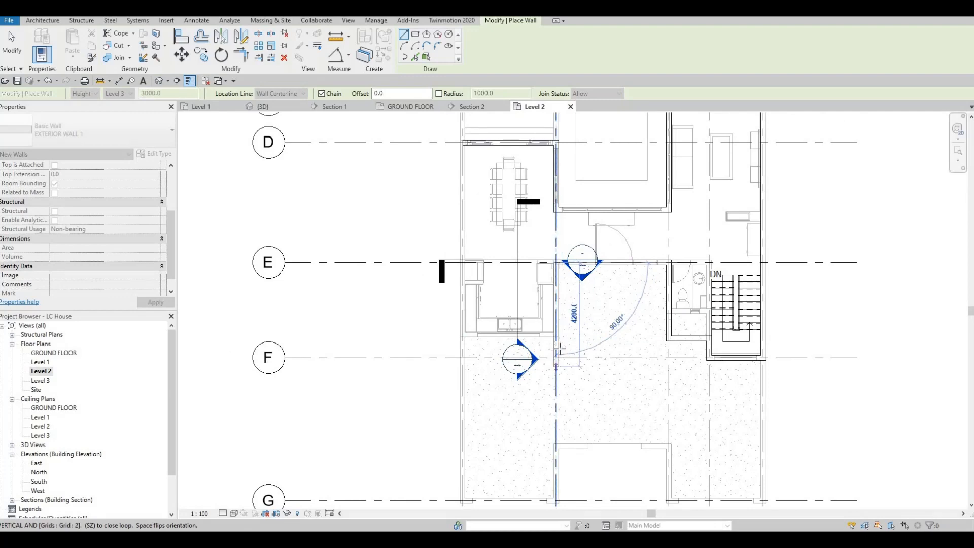
scroll(553, 366, "down", 3)
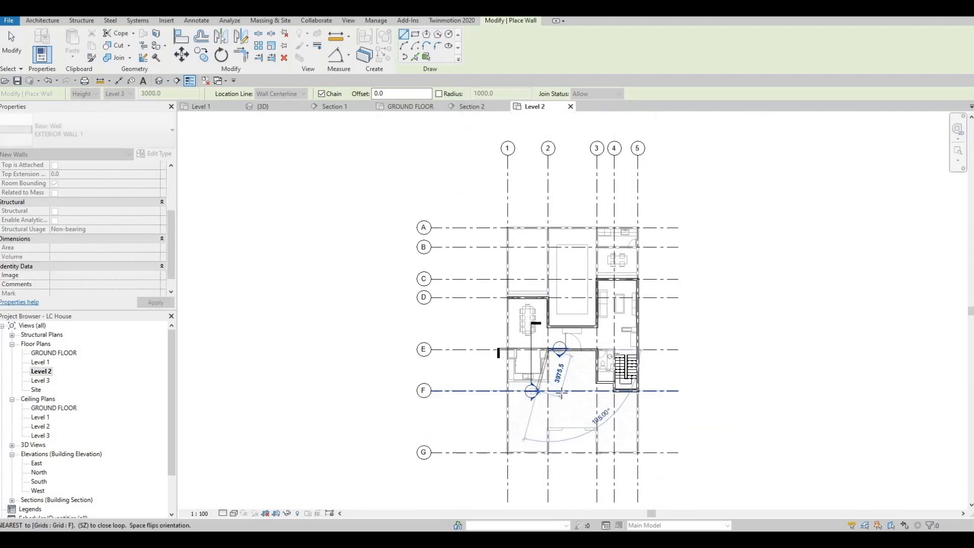
scroll(561, 338, "up", 4)
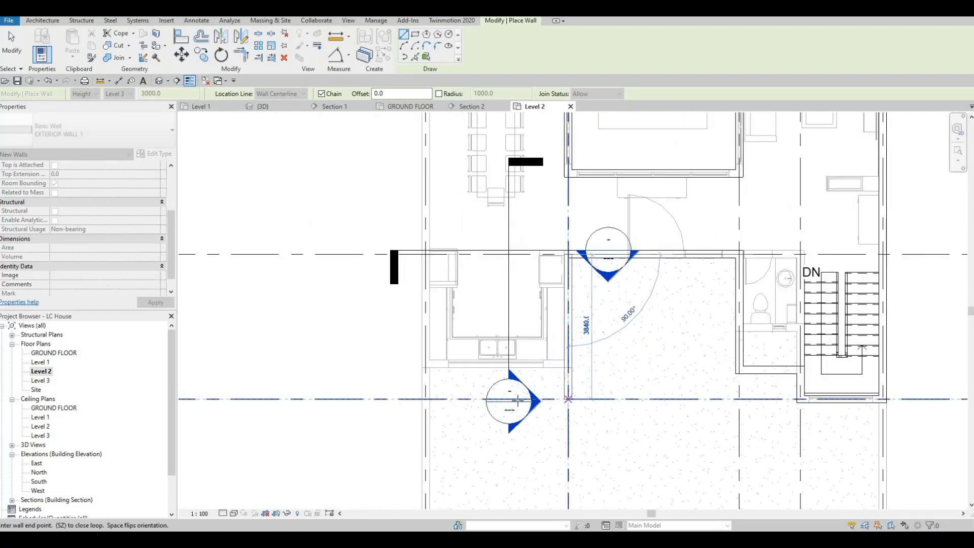
left_click(568, 400)
scroll(522, 356, "down", 3)
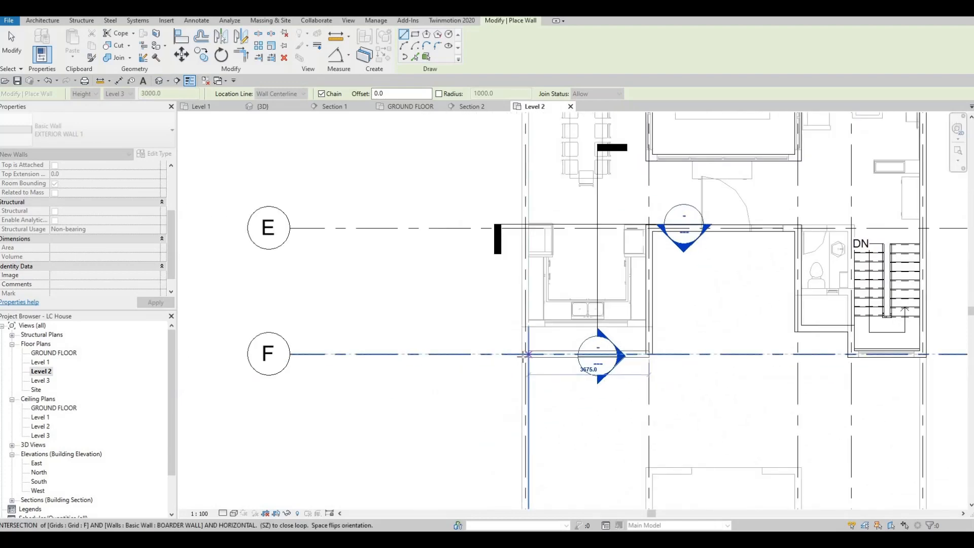
scroll(522, 355, "up", 2)
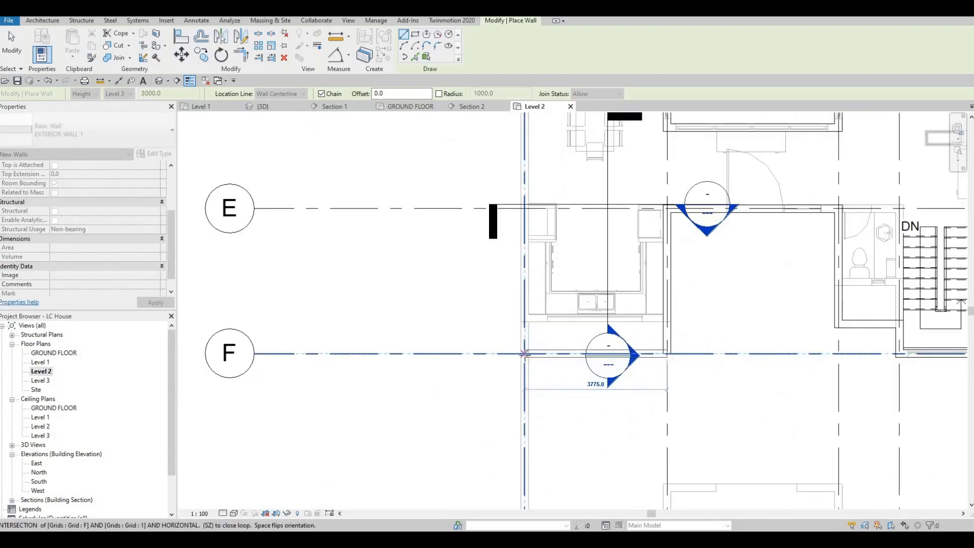
left_click(525, 353)
Step: Close the exterior wall loop up along grid 1 to the dining room corner at grid D and end wall placement
scroll(516, 321, "down", 1)
middle_click_drag(519, 321, 510, 429)
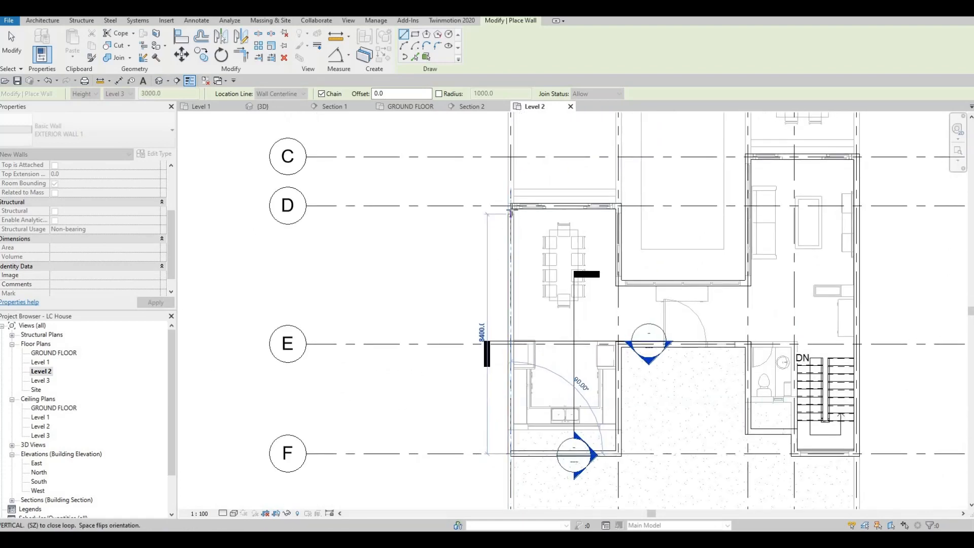
left_click(578, 288)
key("Escape")
key("Escape")
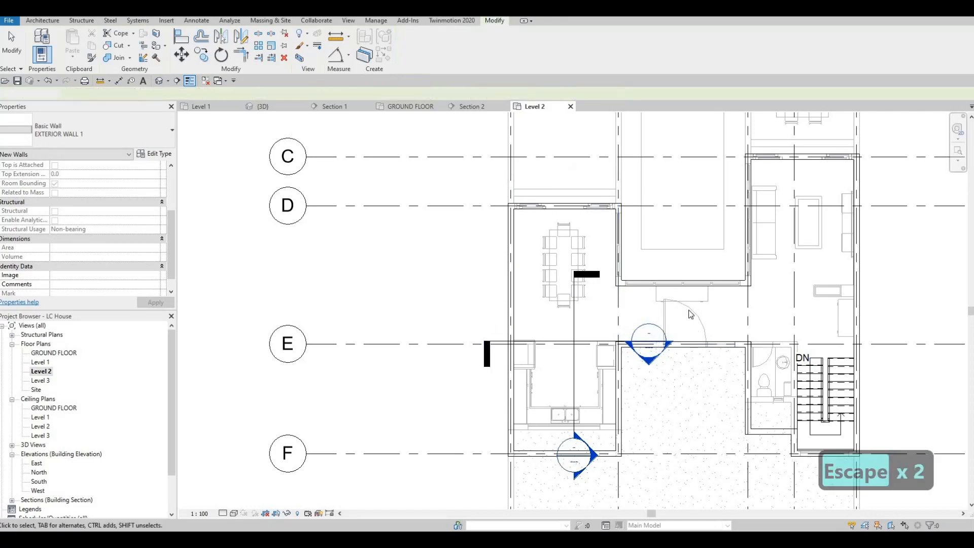
Step: Draw a wall of the underlay bathroom wall's type, INTERIOR WALL 1, along grid E from grid 3 to grid 4
middle_click_drag(722, 375, 690, 315)
middle_click_drag(640, 267, 586, 260)
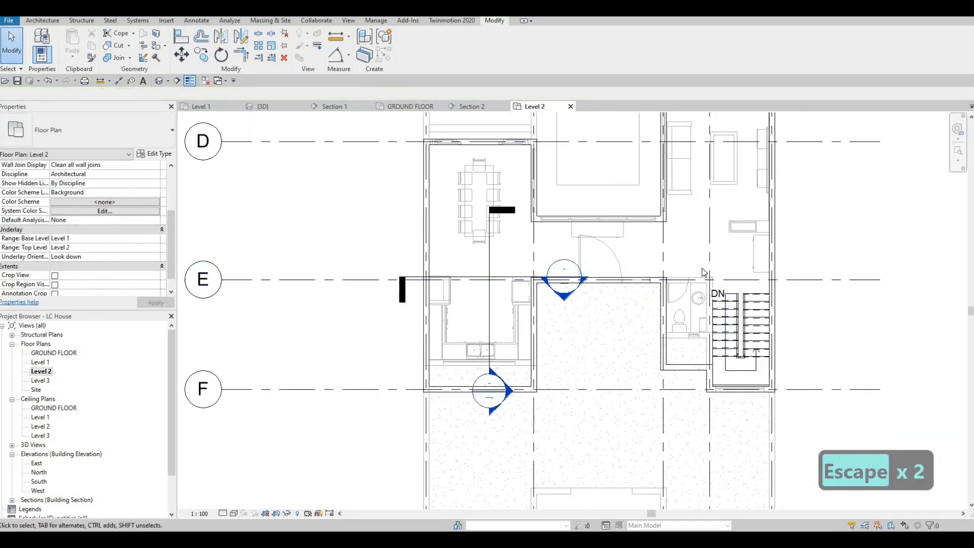
scroll(703, 273, "up", 4)
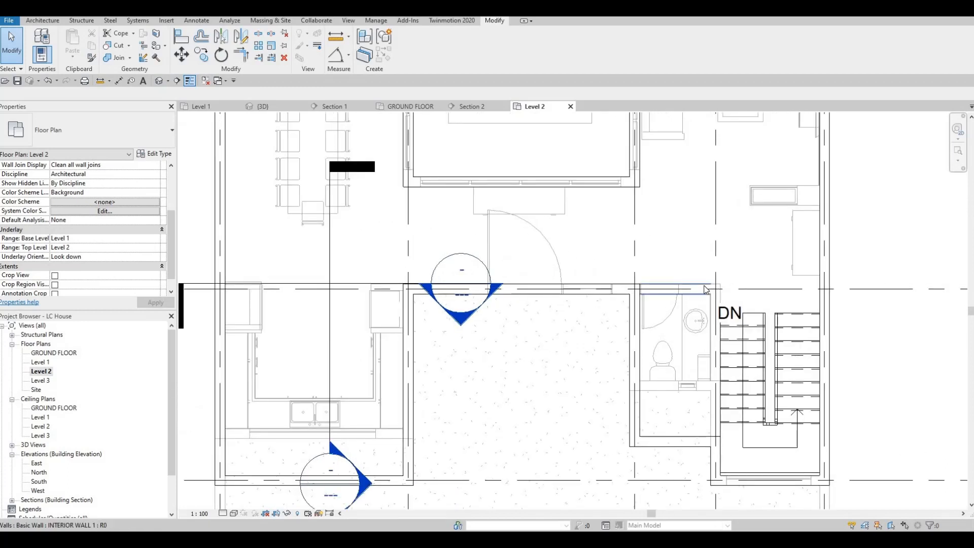
left_click(685, 284)
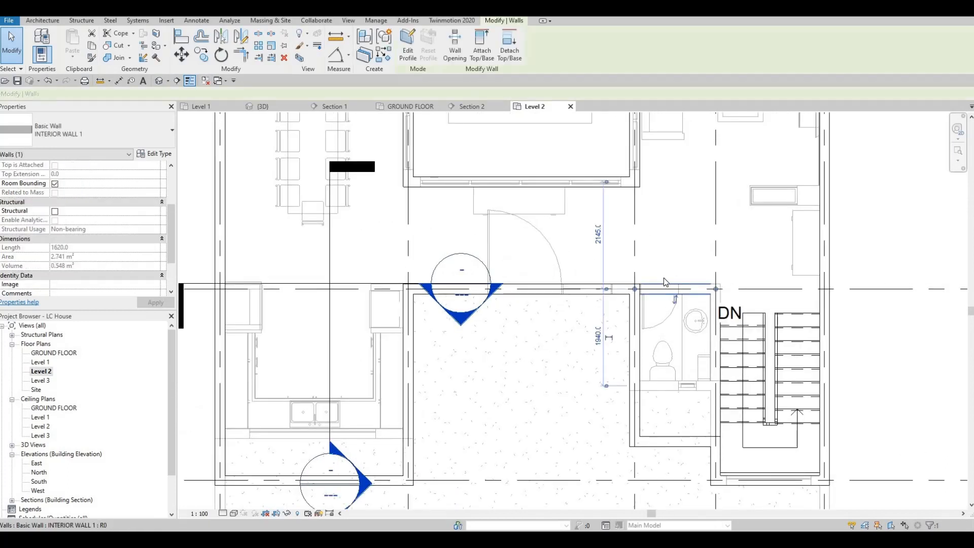
key("Escape")
key("Escape")
left_click(700, 288)
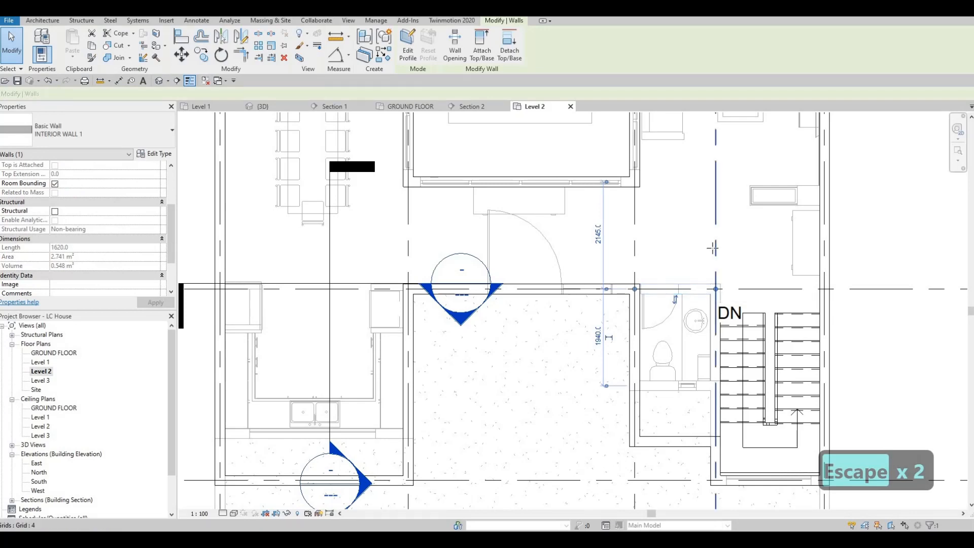
key("c")
key("s")
scroll(651, 303, "up", 4)
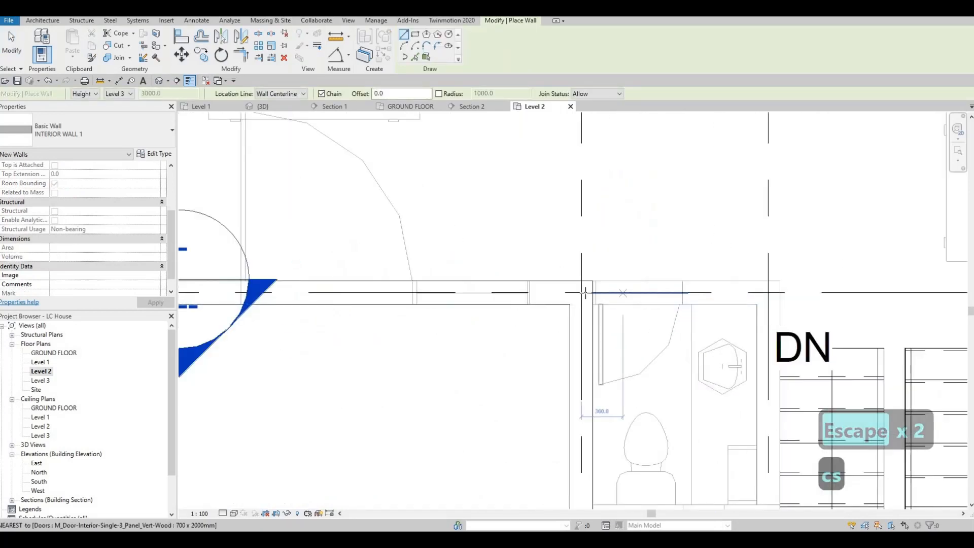
left_click(581, 292)
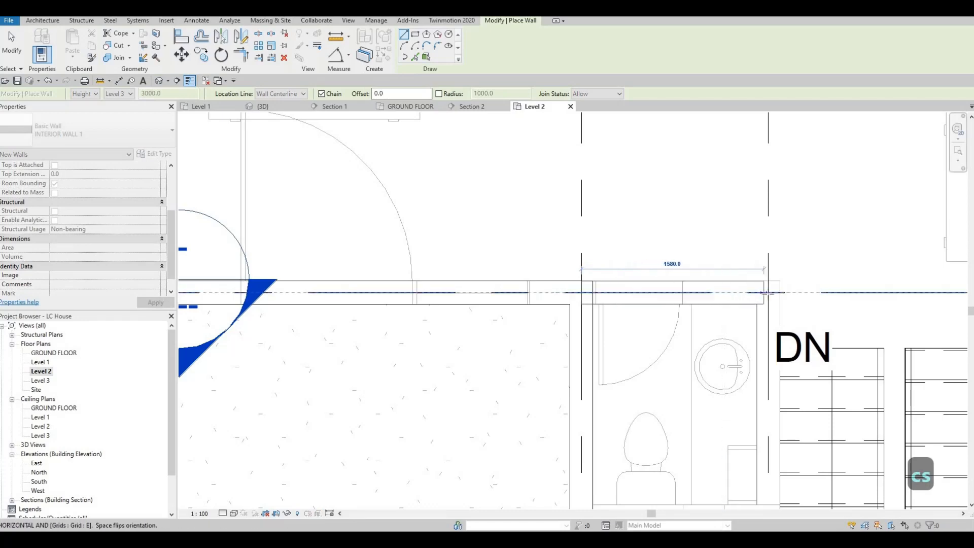
left_click(752, 347)
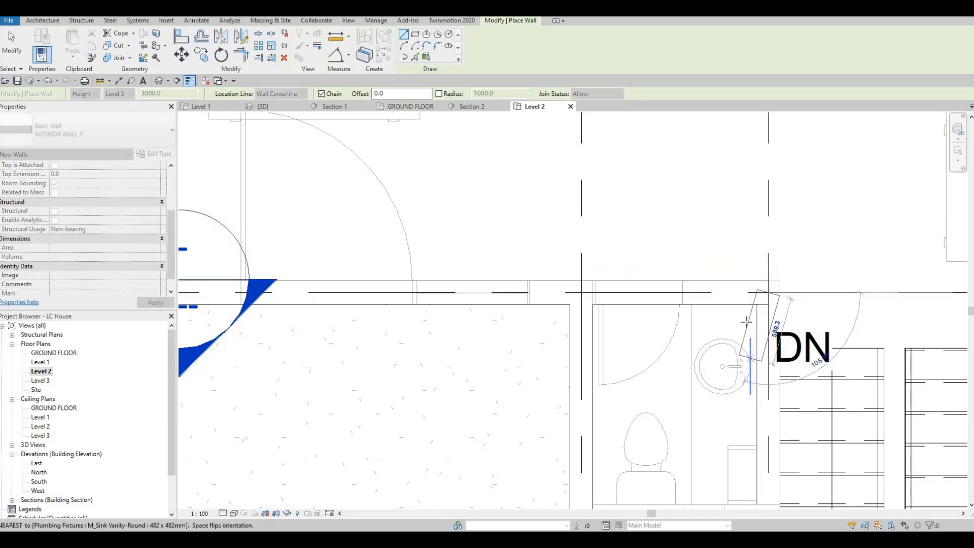
Step: Continue the interior wall 3060 mm down grid 4 to the exterior wall beside the stair and end wall placement
scroll(737, 389, "down", 3)
middle_click_drag(737, 388, 717, 304)
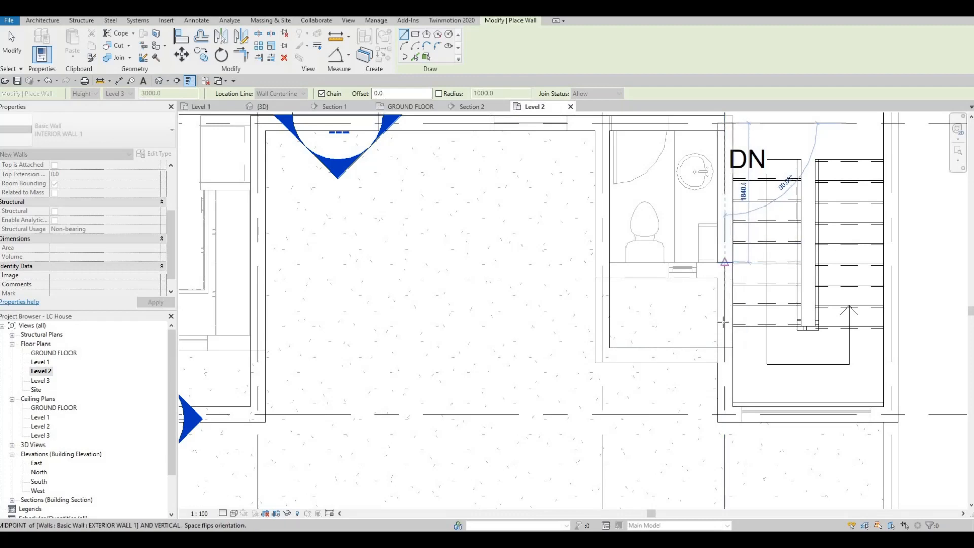
scroll(724, 304, "down", 4)
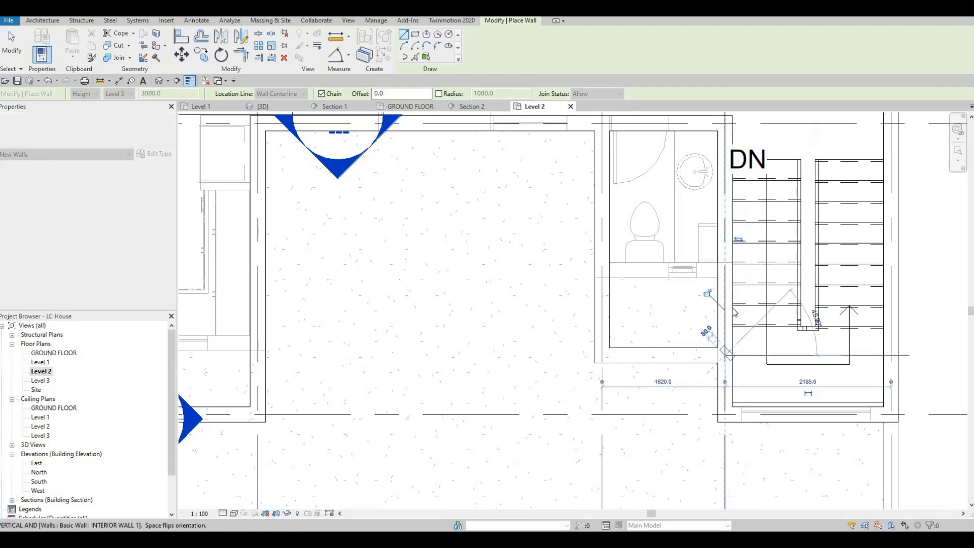
key("Escape")
key("Escape")
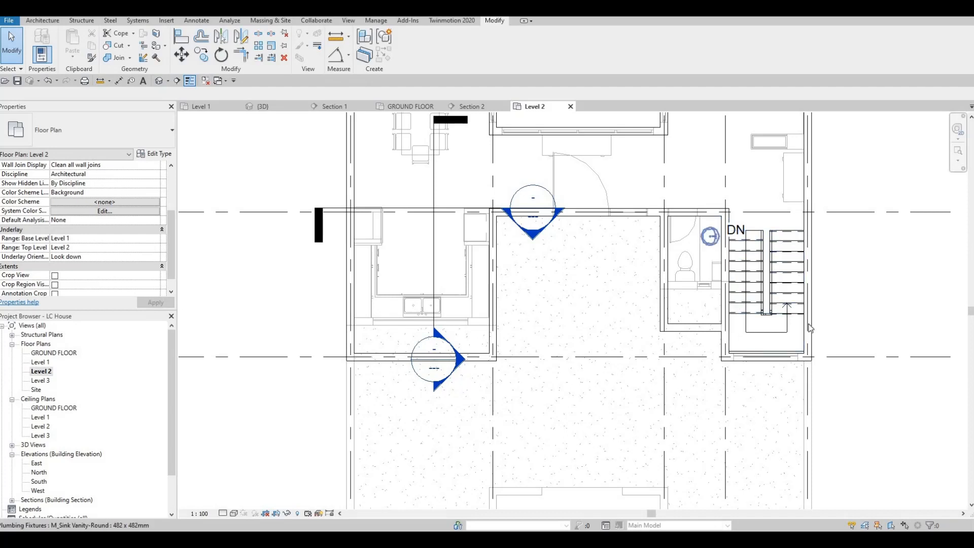
Step: Draw a wall of the bathroom wall's type, INTERIOR WALL 1, 3905 mm from the courtyard corner on grid 3 to the exterior wall on grid 5
middle_click_drag(767, 251, 793, 321)
key("Escape")
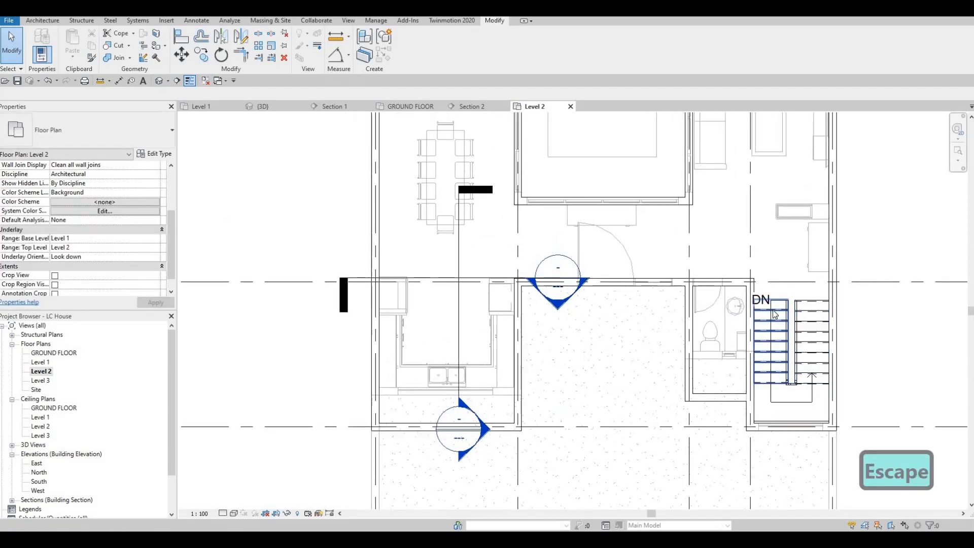
left_click(747, 319)
key("c")
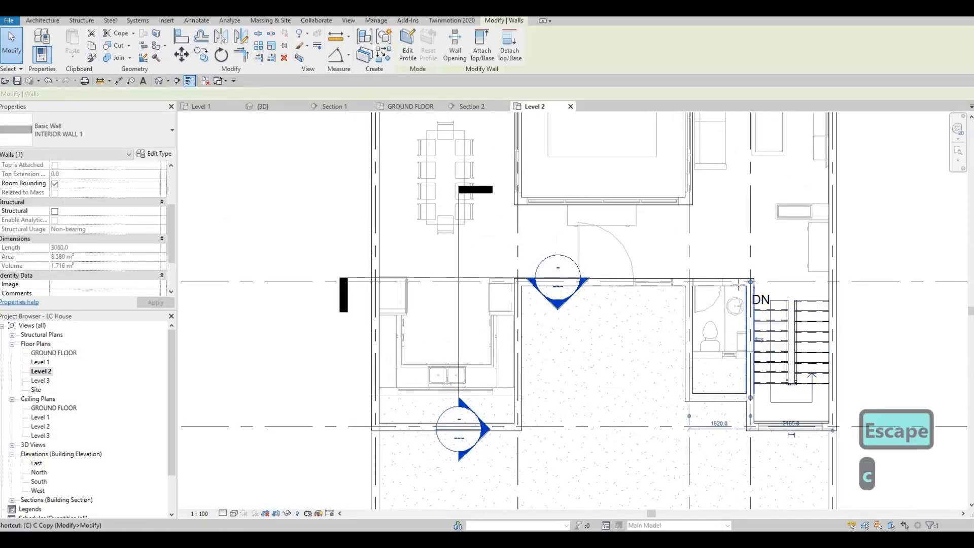
key("s")
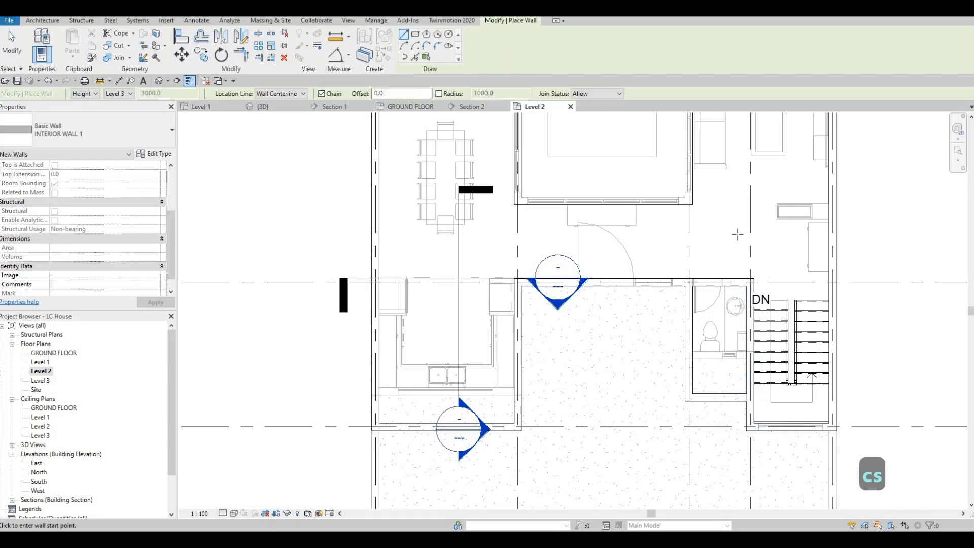
scroll(720, 239, "up", 4)
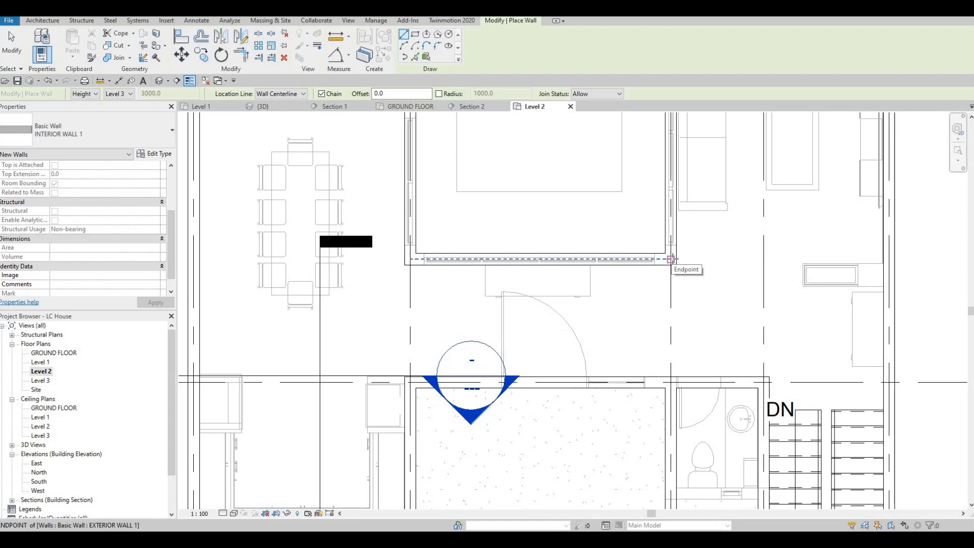
left_click(672, 260)
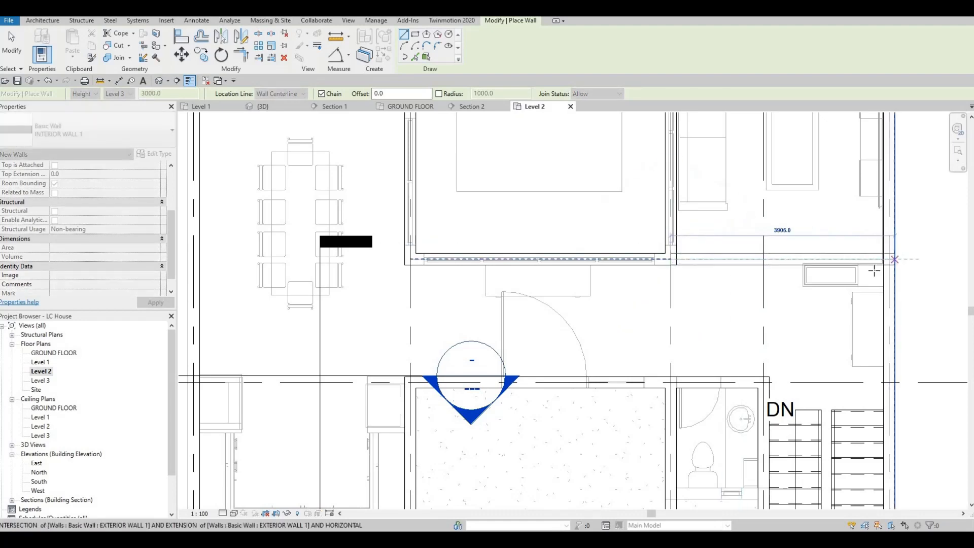
key("Escape")
scroll(753, 247, "down", 5)
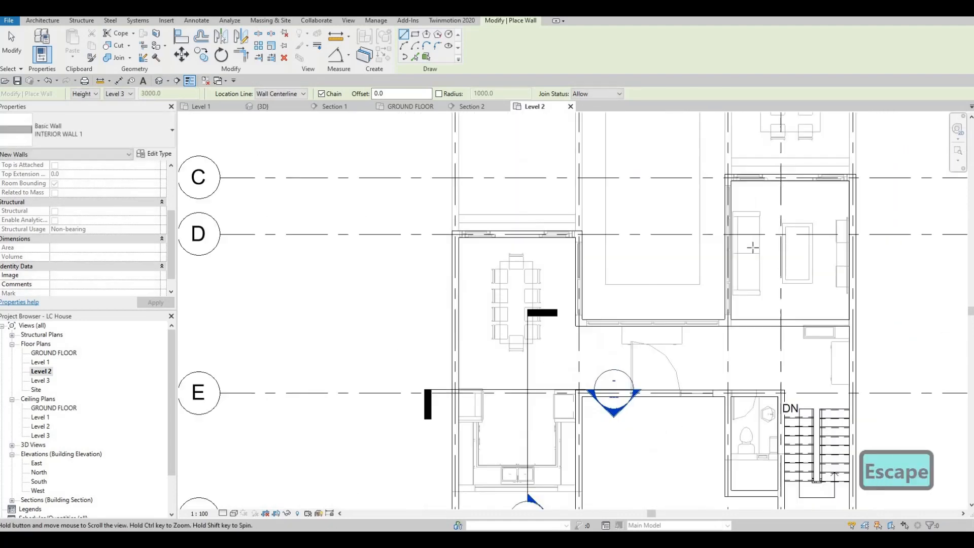
Step: Draw a 1000 mm INTERIOR WALL 1 from the courtyard's corner on grid 2 into the dining area, in line with the glazed courtyard wall
scroll(753, 248, "down", 1)
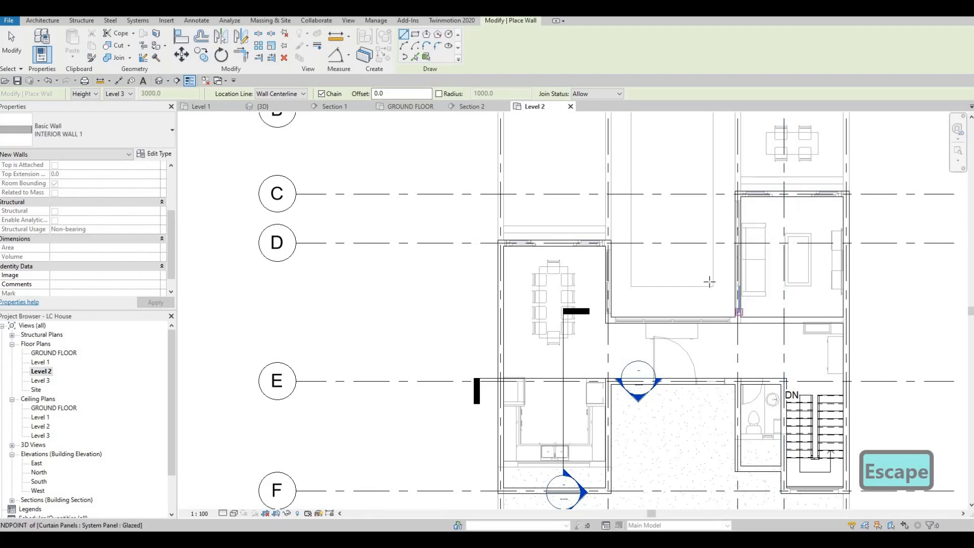
middle_click_drag(587, 323, 749, 294)
scroll(686, 288, "up", 2)
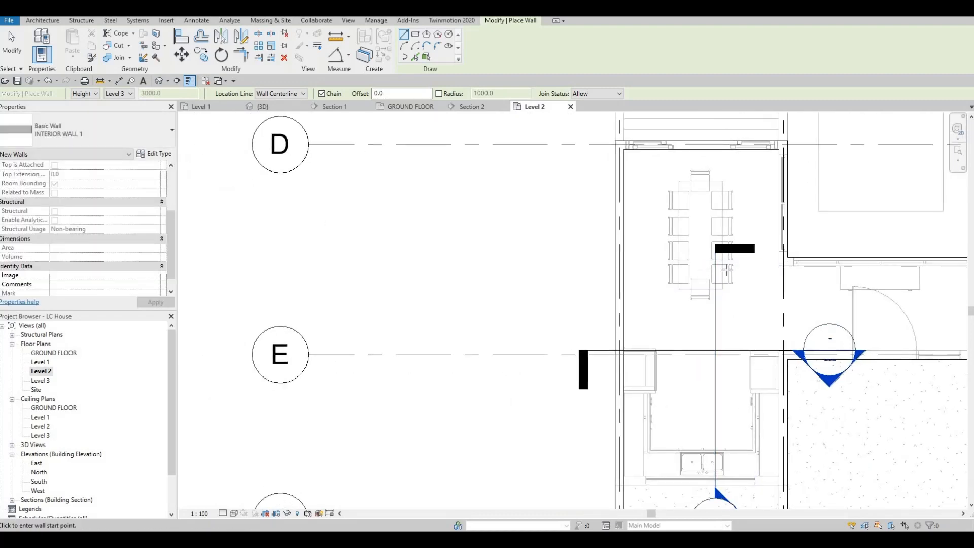
scroll(727, 270, "down", 2)
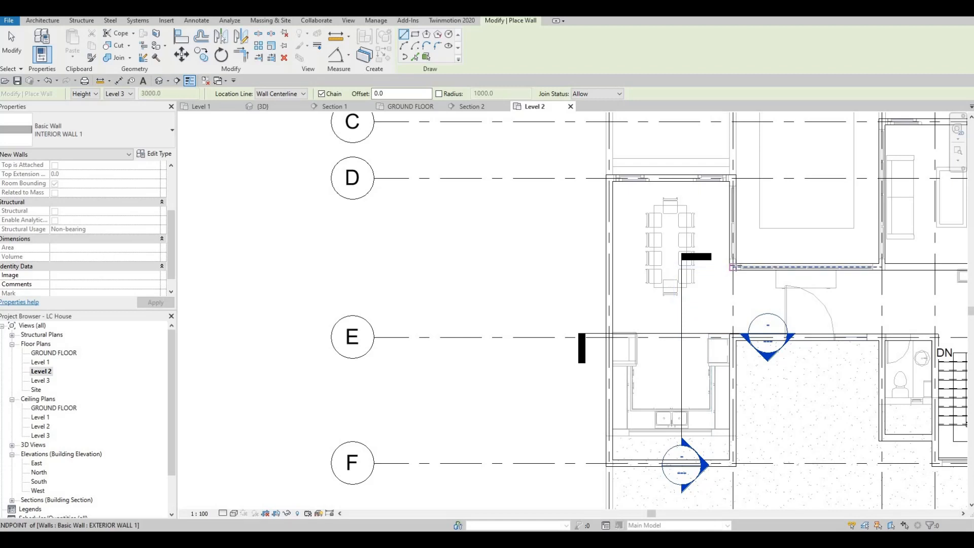
scroll(734, 266, "up", 3)
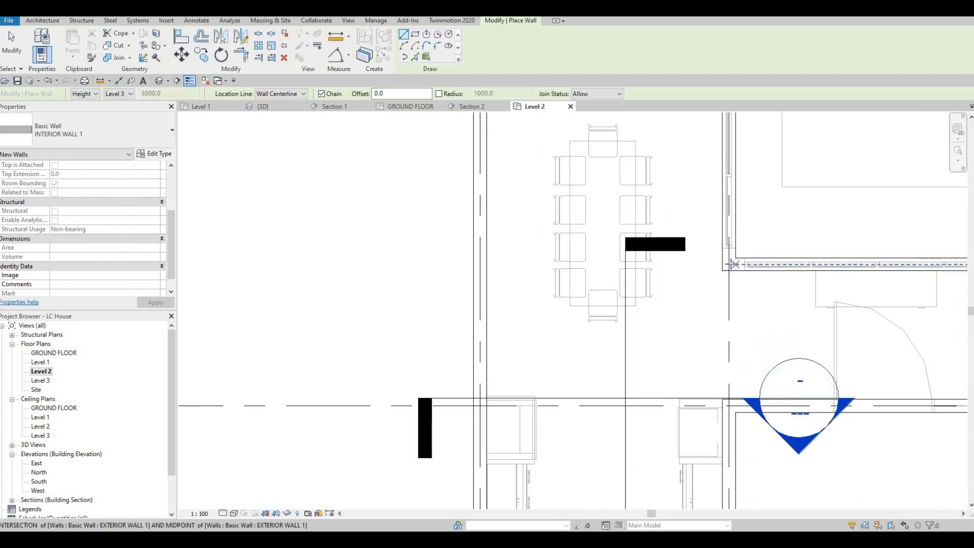
left_click(680, 264)
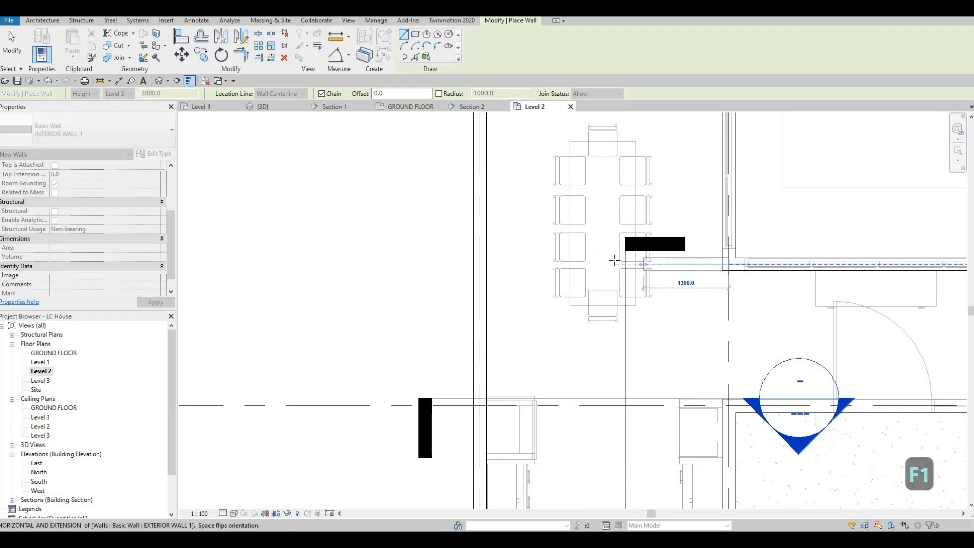
scroll(614, 261, "down", 1)
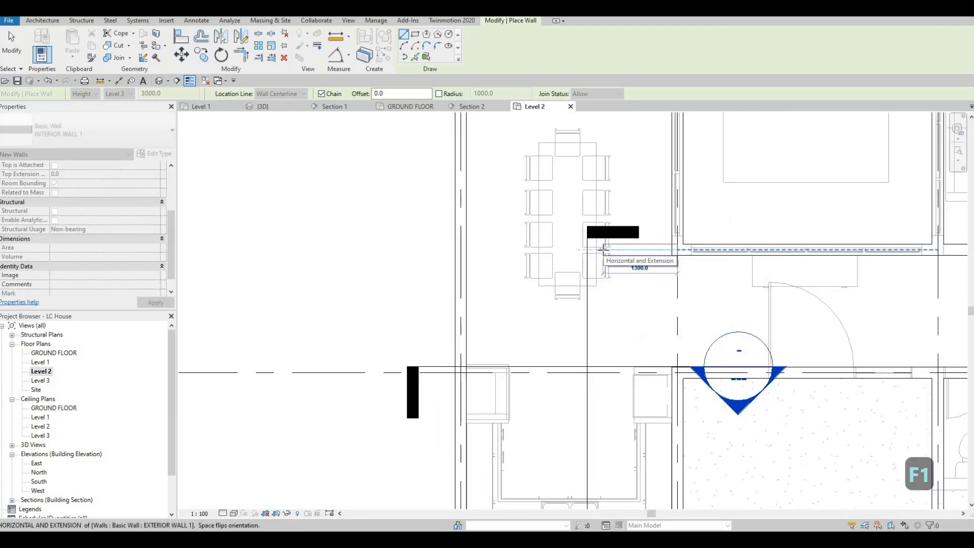
type("1000")
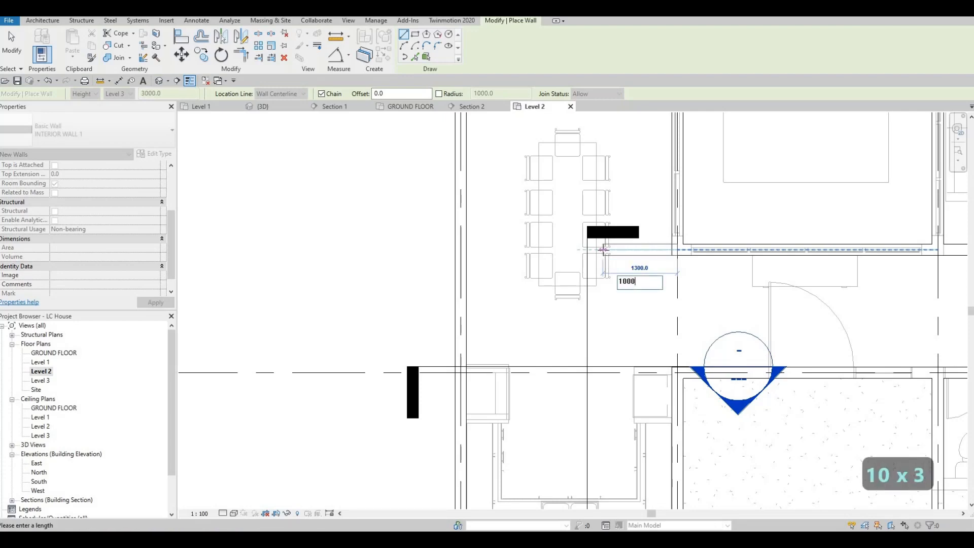
key("Return")
key("Escape")
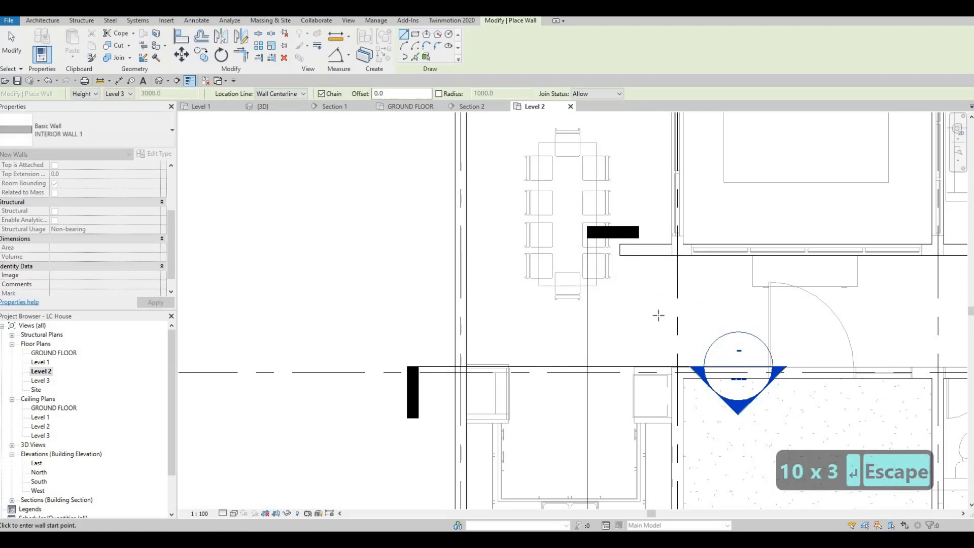
Step: Draw a 1000 mm INTERIOR WALL 1 along grid E from grid 2 toward grid 1, above the kitchen
middle_click_drag(691, 324, 709, 277)
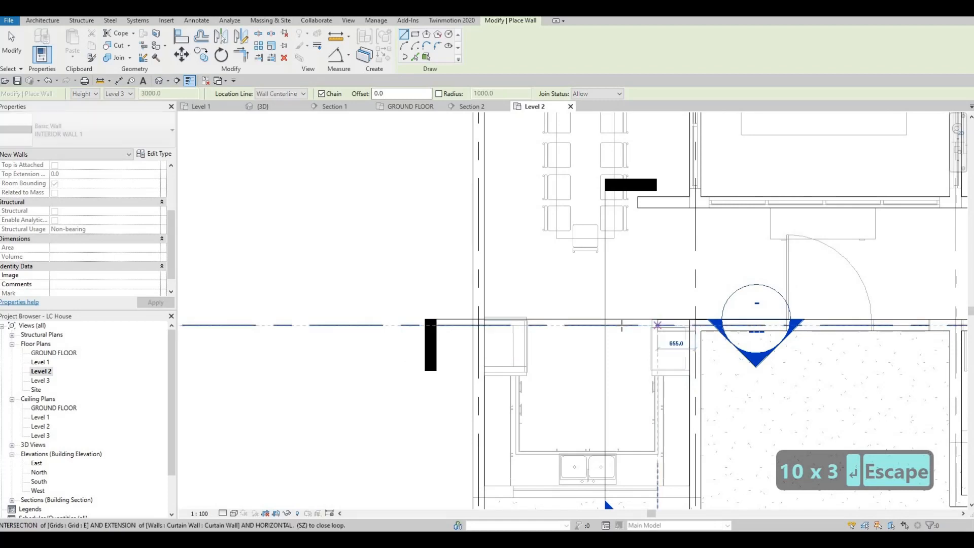
type("1000")
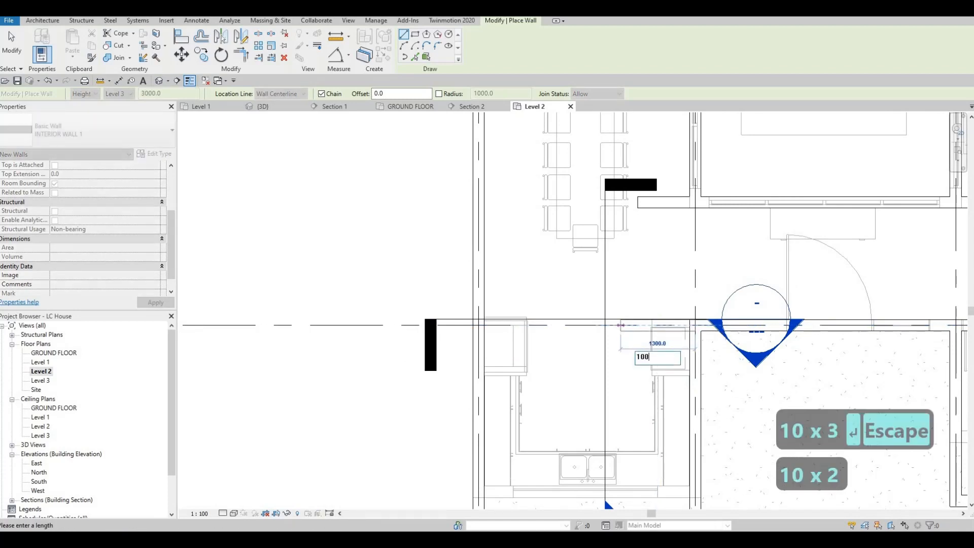
key("Return")
key("Escape")
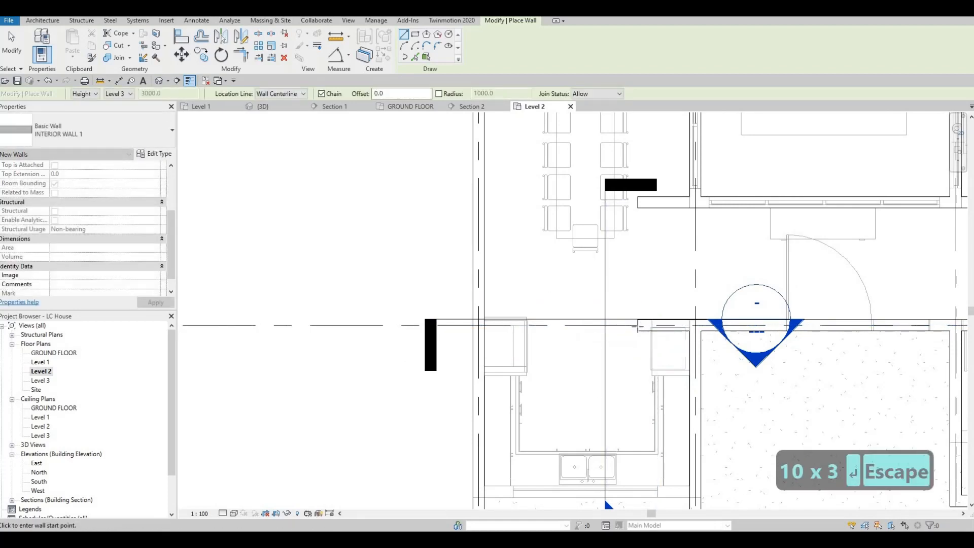
Step: Connect the free ends of the two 1000 mm stub walls with a 2145 mm interior wall and end wall placement
left_click(638, 323)
left_click(643, 205)
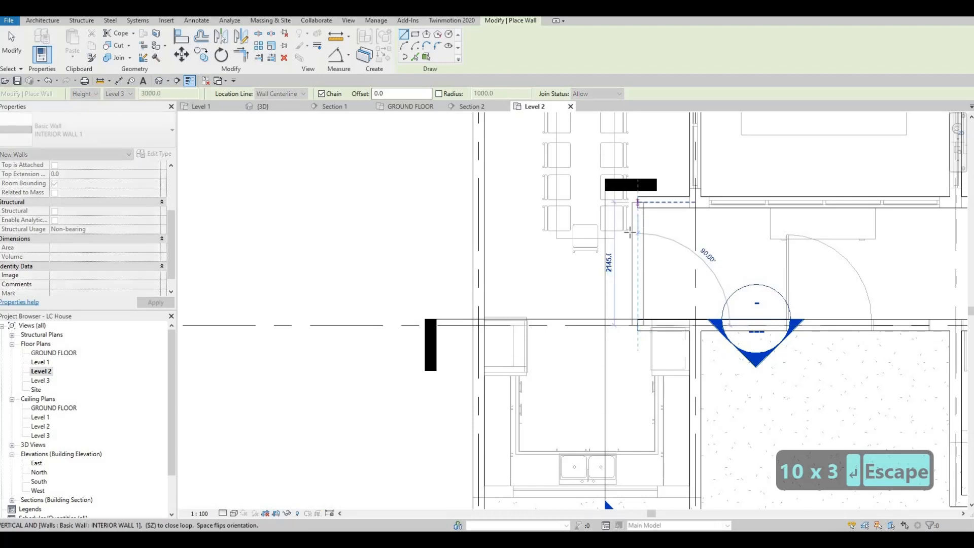
scroll(632, 231, "down", 2)
middle_click_drag(667, 245, 711, 239)
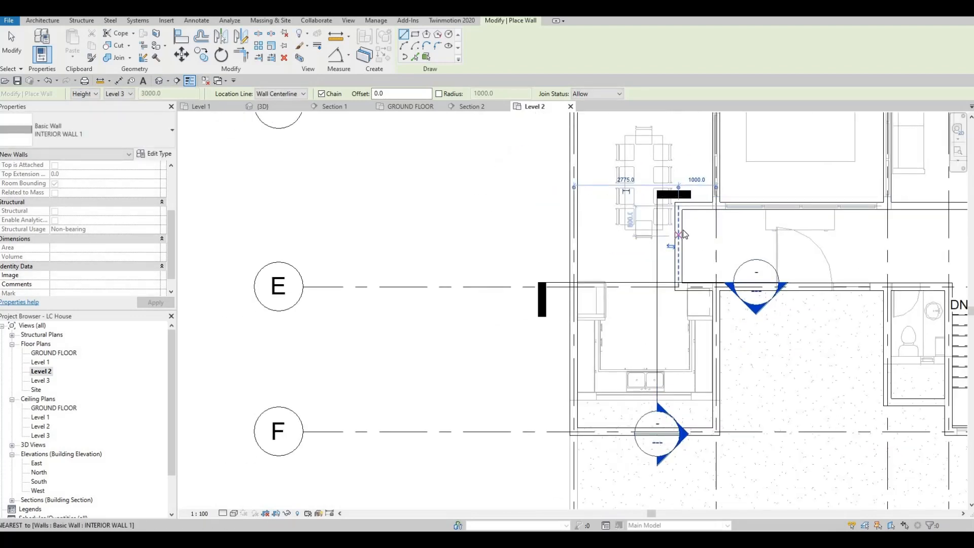
key("Escape")
key("Escape")
Step: Draw an INTERIOR WALL 1 partition 2675 mm from the midpoint of the connecting wall to the exterior wall on grid 1
left_click(683, 231)
key("c")
key("s")
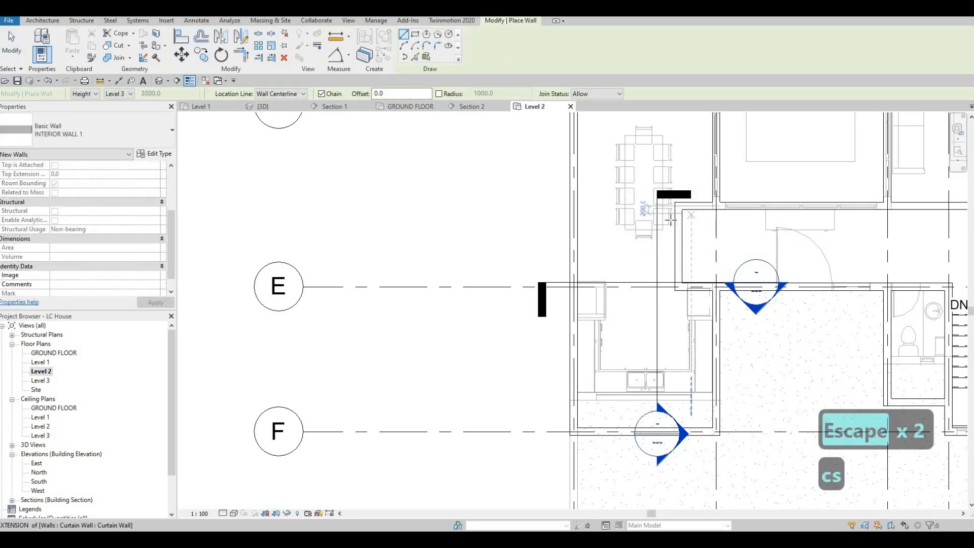
left_click(680, 246)
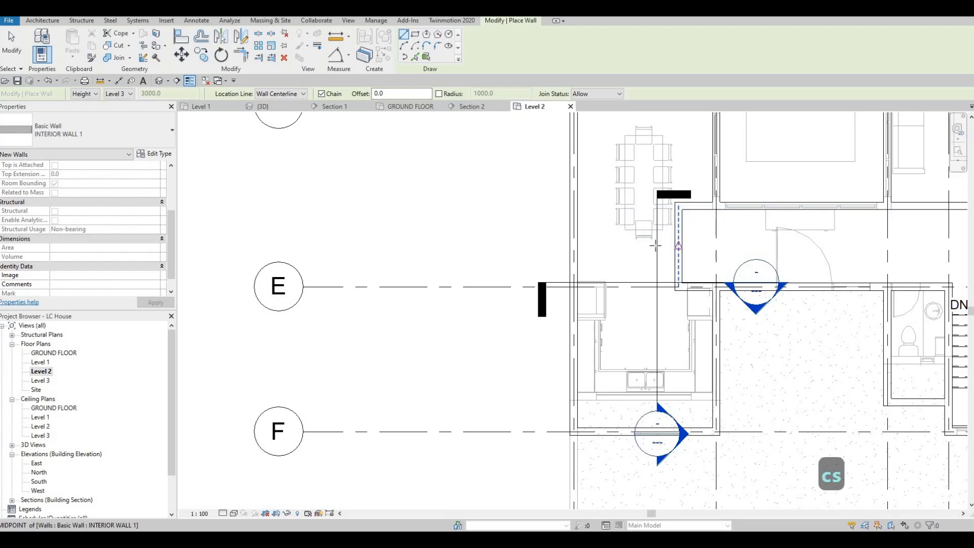
left_click(579, 246)
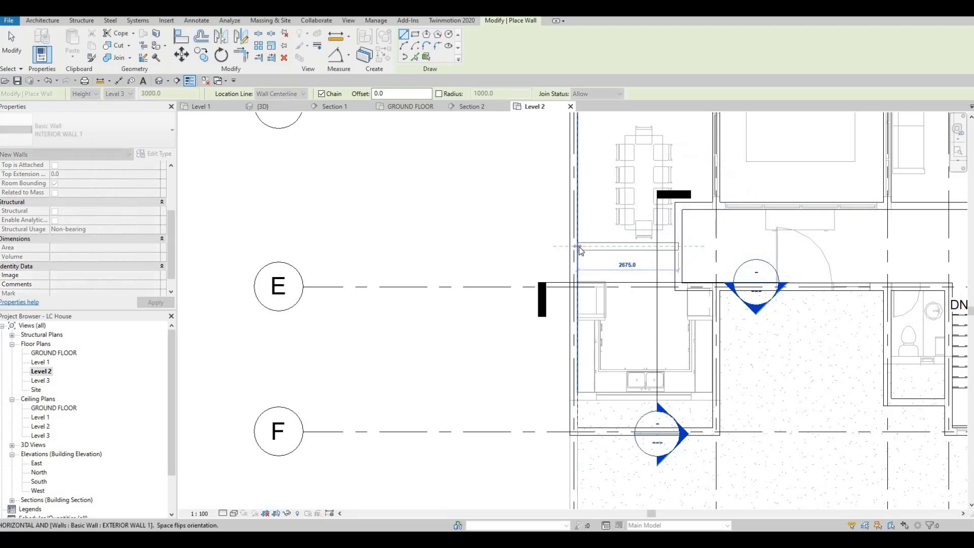
key("Escape")
key("Escape")
scroll(660, 269, "down", 2)
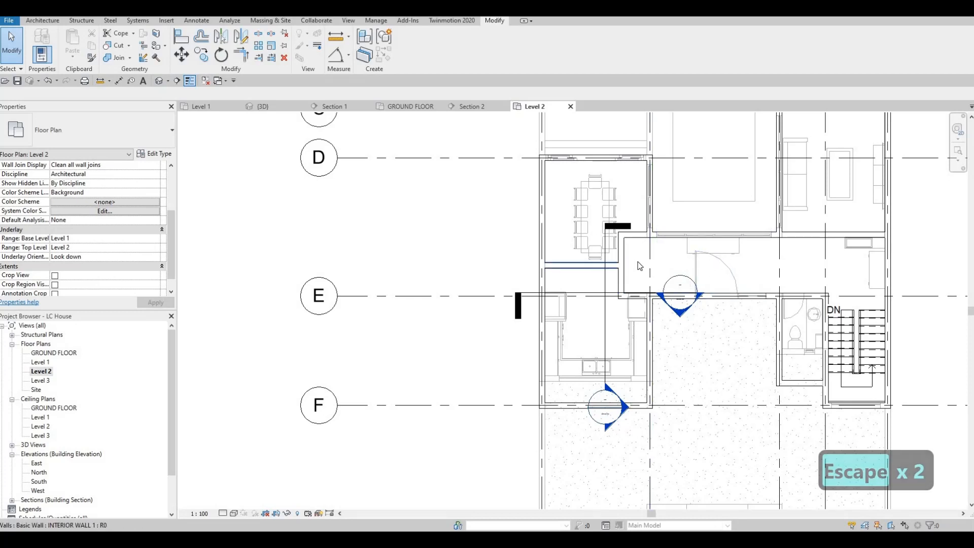
Step: Set the connecting wall's distance from grid 2 to 1100 mm and deselect it
scroll(631, 247, "up", 2)
left_click(640, 248)
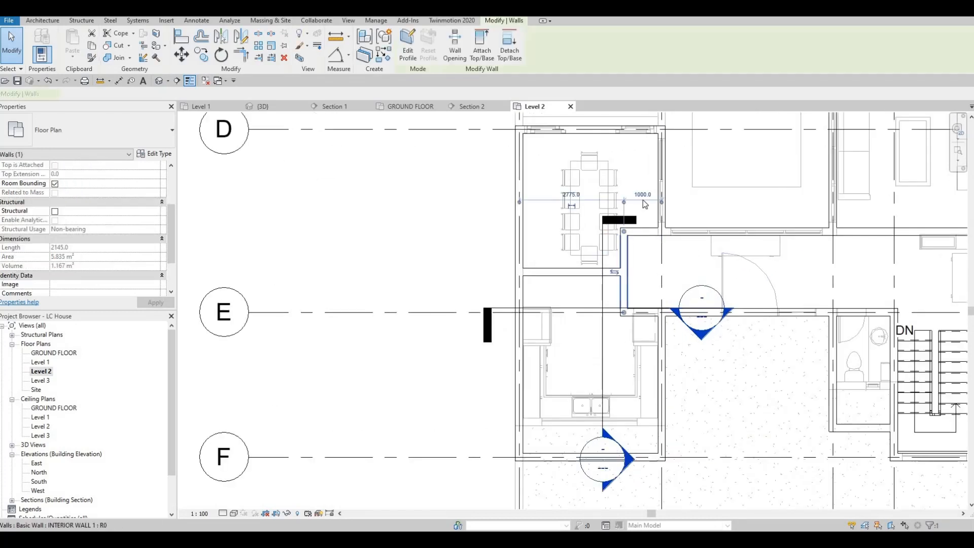
left_click(642, 195)
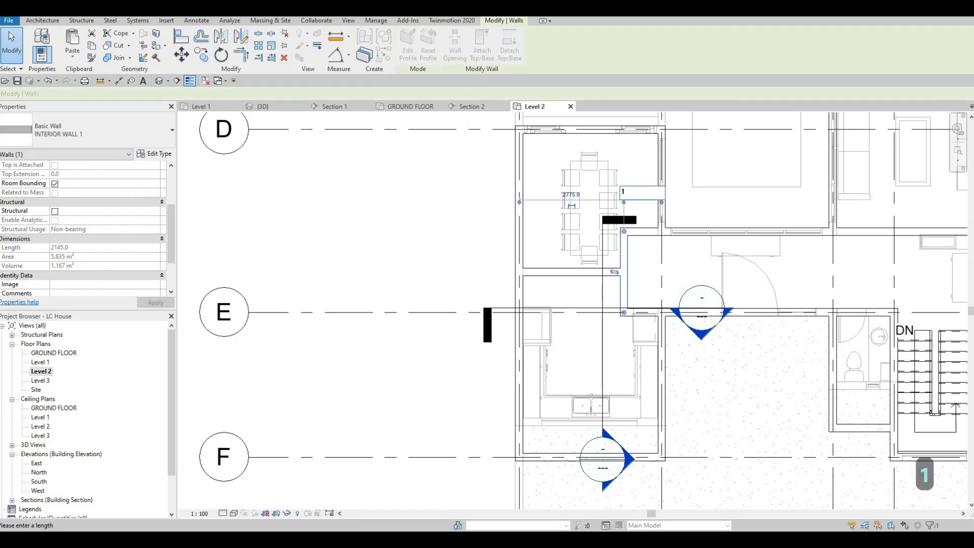
type("10")
key("BackSpace")
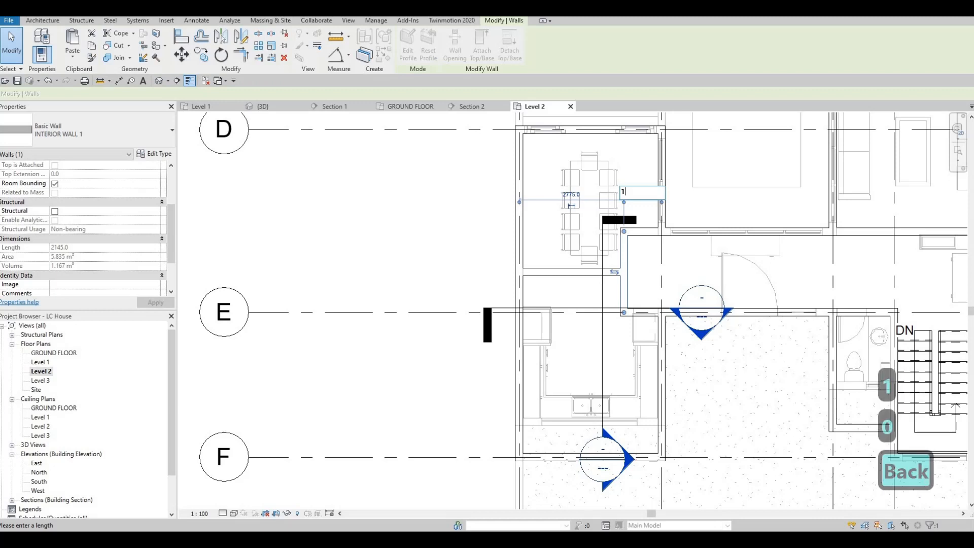
type("100")
key("Return")
key("Escape")
key("Escape")
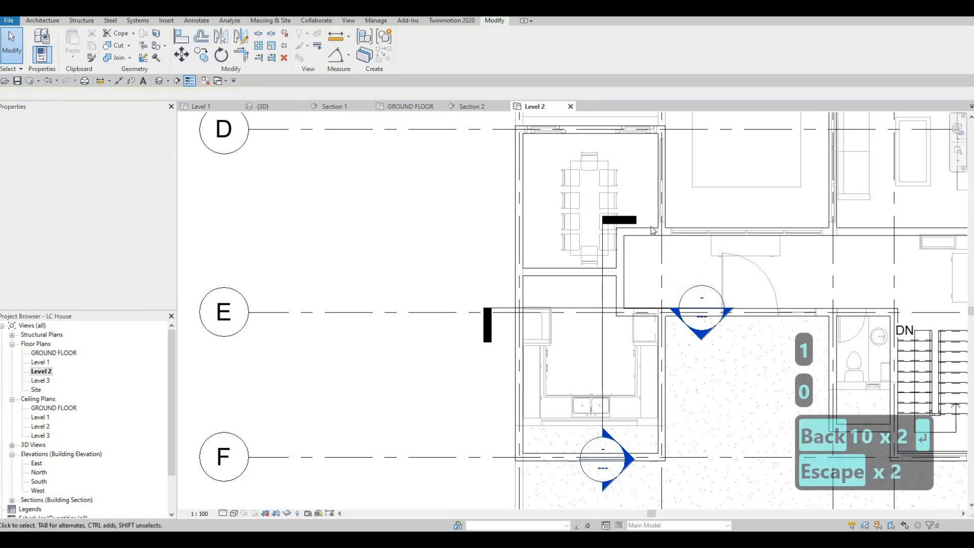
Step: Place a toilet of the underlay's type, M_Toilet-Domestic-2D, on the bathroom side of the interior wall along grid 4 beside the stair
scroll(625, 274, "down", 2)
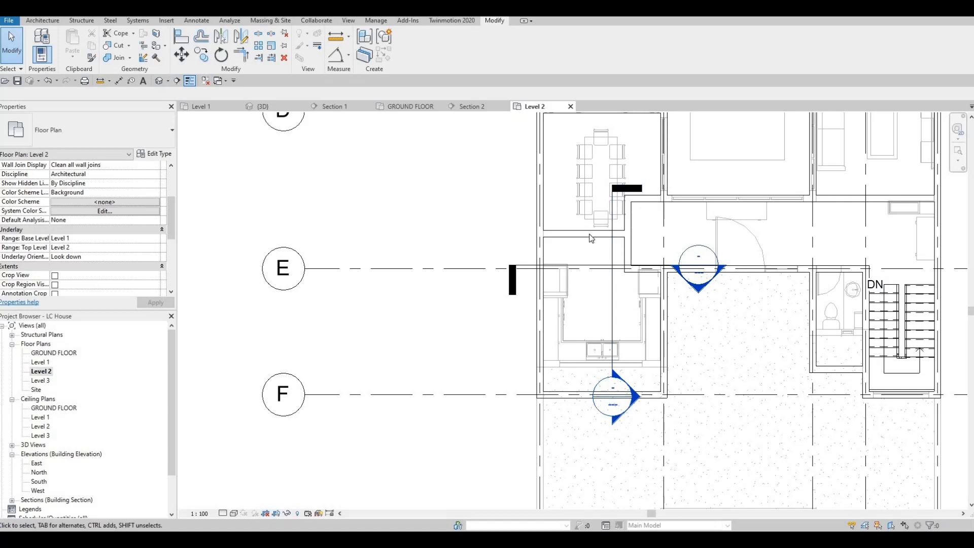
scroll(590, 258, "down", 1)
scroll(588, 257, "down", 1)
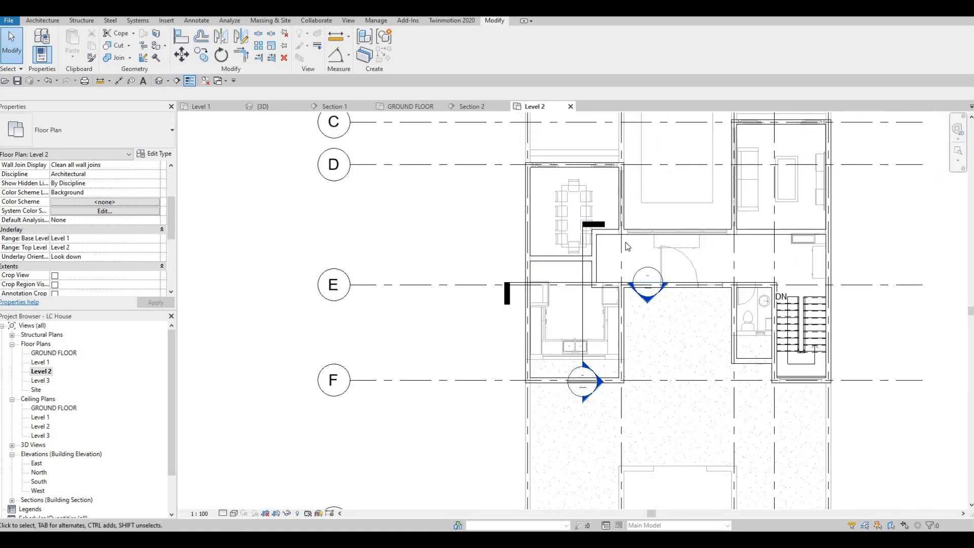
middle_click_drag(604, 255, 531, 254)
key("Escape")
key("Escape")
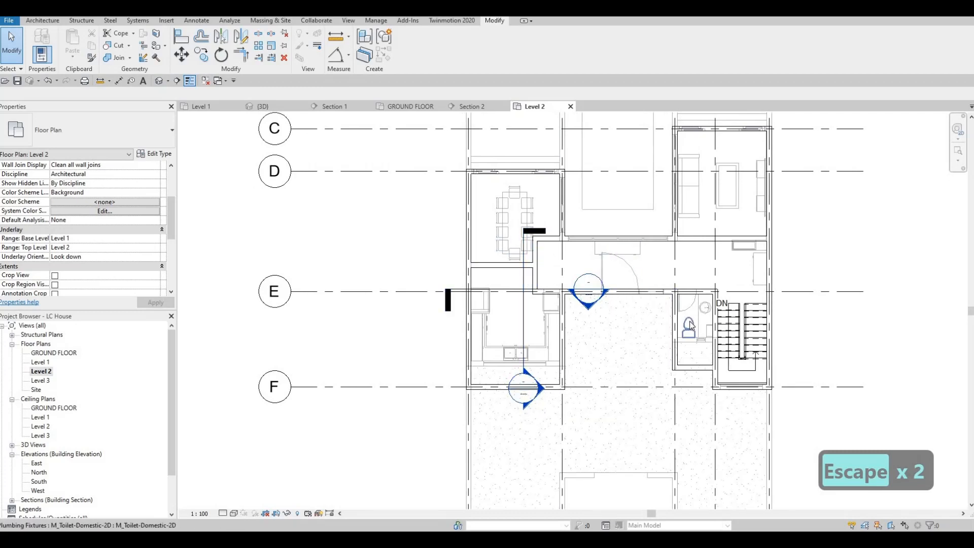
left_click(690, 326)
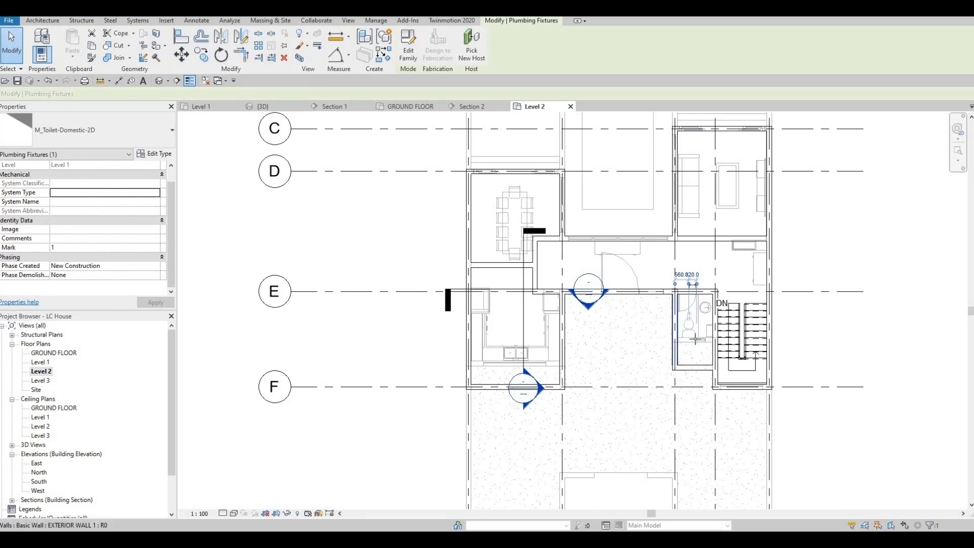
key("c")
key("s")
scroll(703, 335, "up", 3)
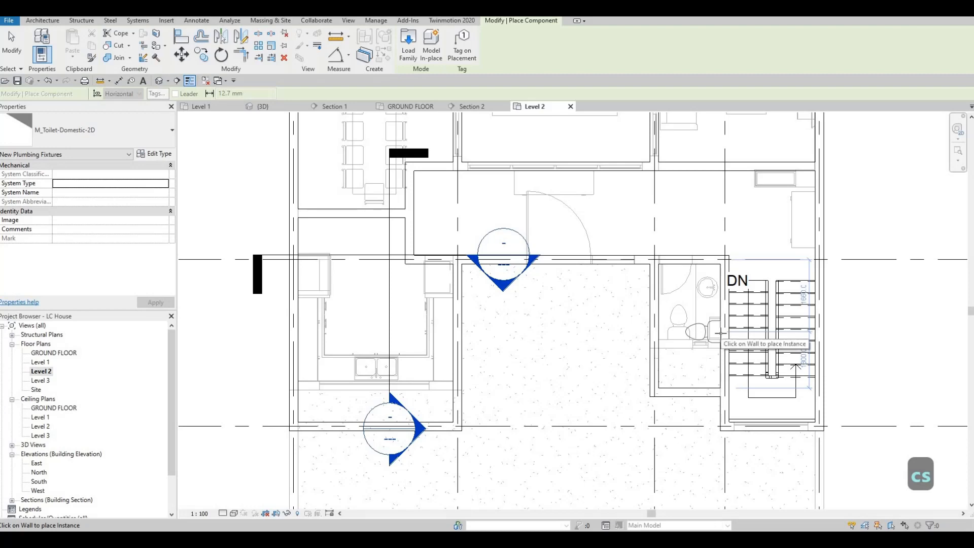
scroll(720, 334, "down", 2)
scroll(722, 335, "down", 1)
key("Escape")
key("Escape")
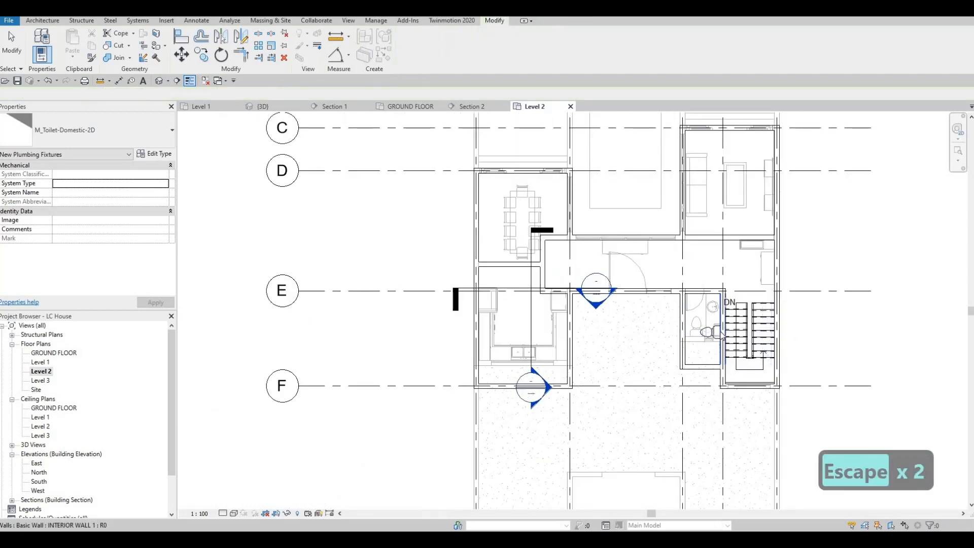
key("Escape")
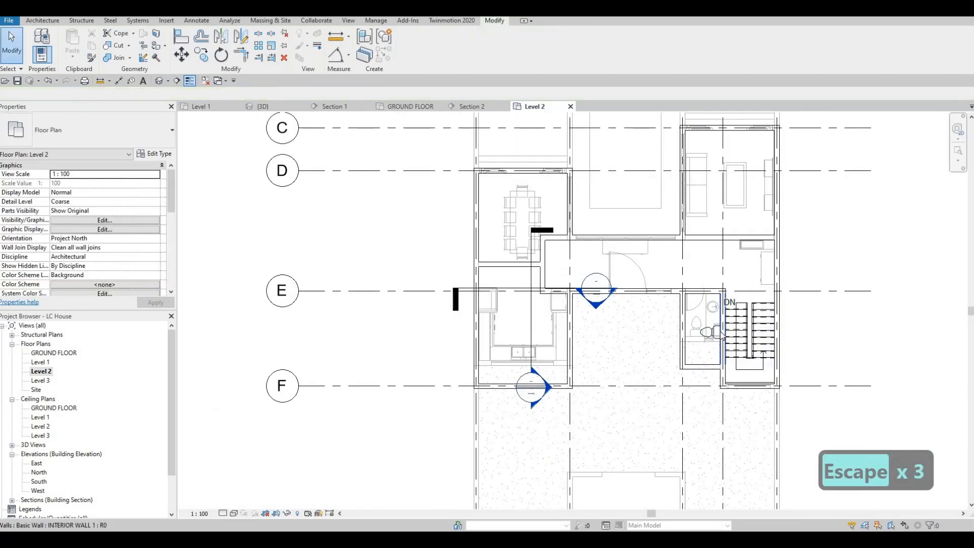
key("Escape")
key("Escape")
Step: Place an 800 x 2000mm M_Door-Interior-Single-3_Panel_Vert-Wood door in the wall of the room between grids 3 and 5, beside grid 3
left_click(698, 306)
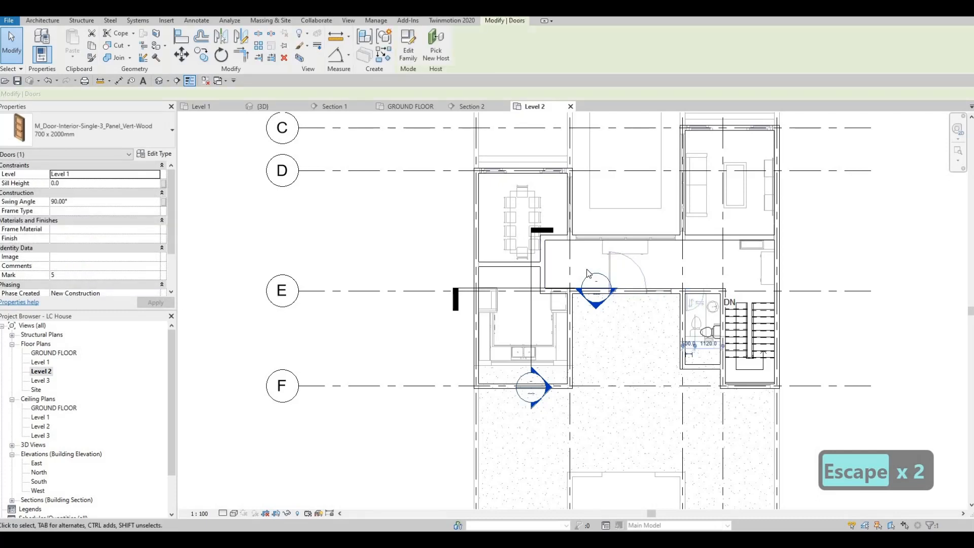
key("c")
key("s")
key("a")
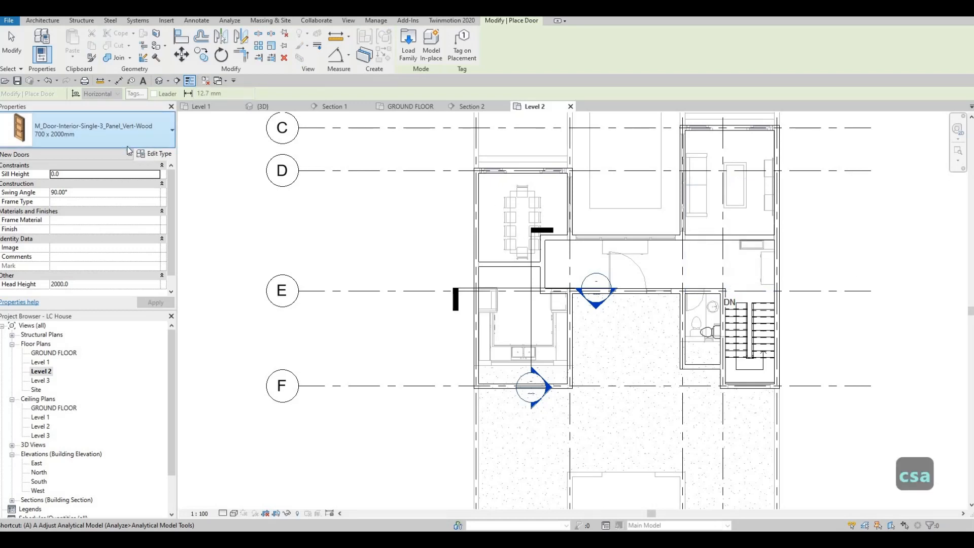
left_click(144, 131)
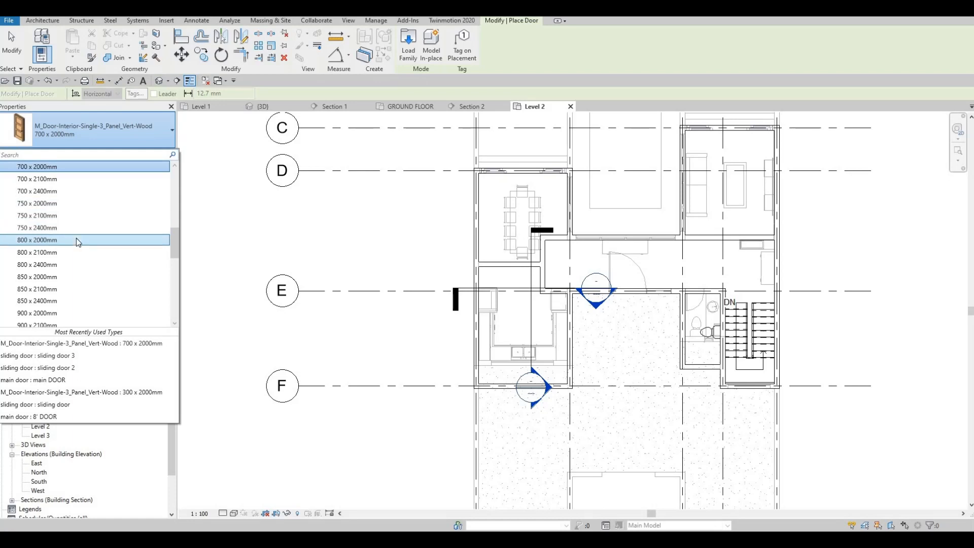
mouse_move(78, 240)
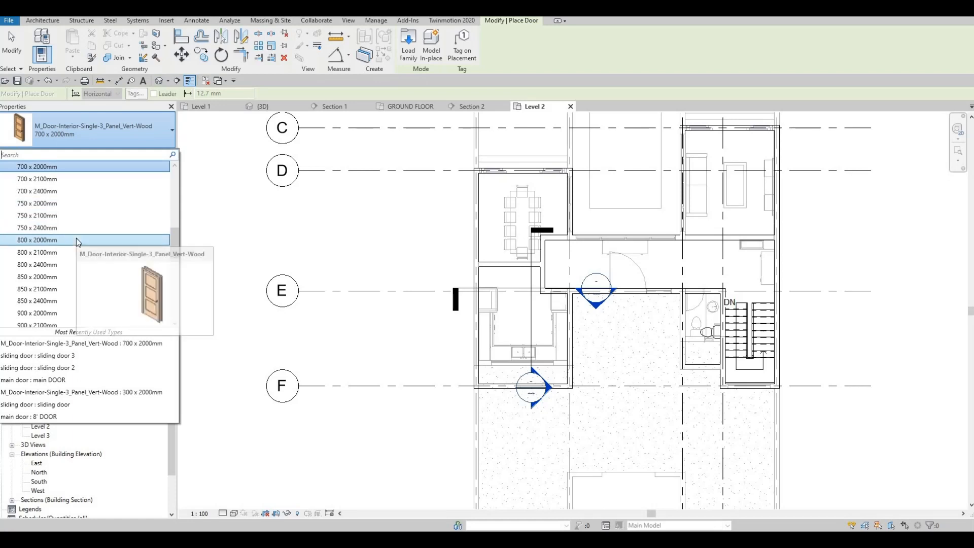
left_click(45, 239)
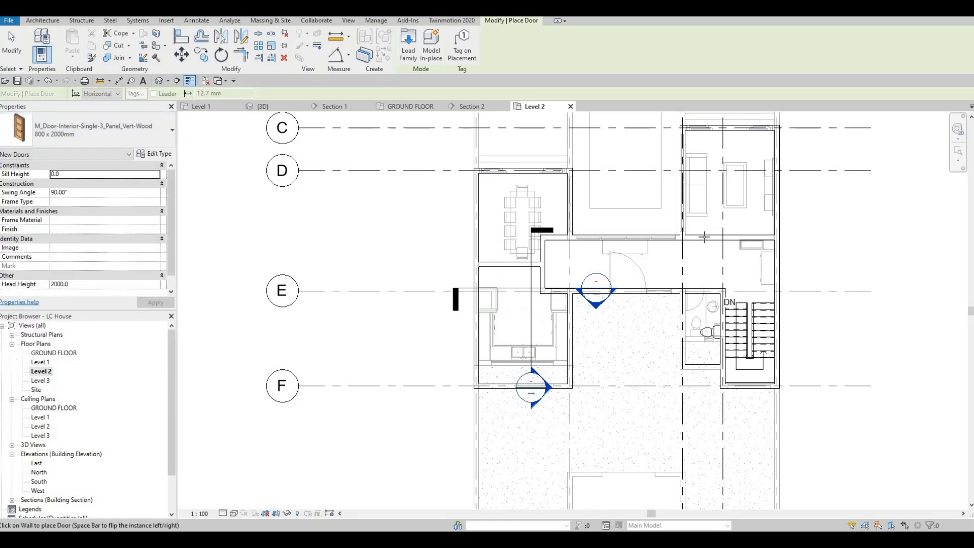
scroll(700, 235, "up", 2)
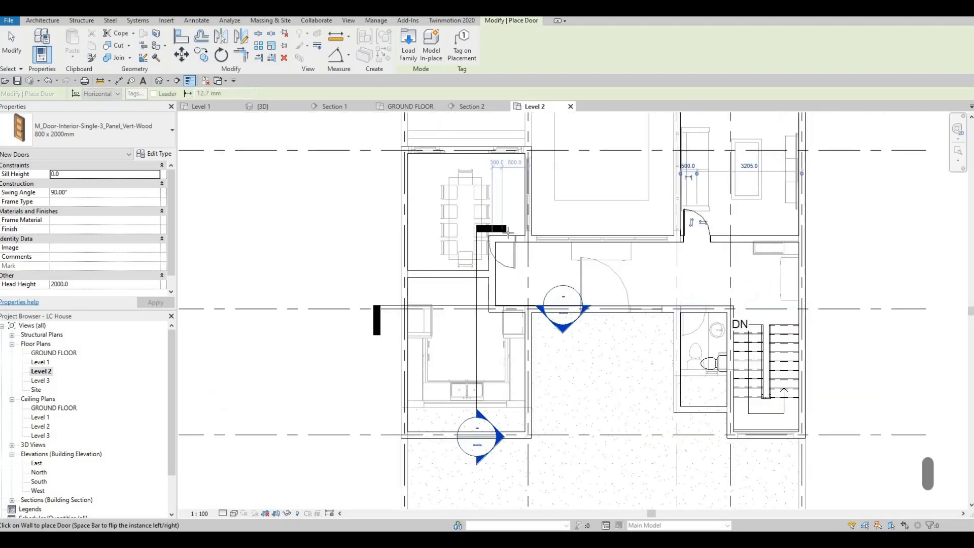
Step: Place two more 800 x 2000mm doors beside grid 2, in the hall's upper wall and the grid E wall, hinging the latter beside grid 2
scroll(508, 231, "up", 2)
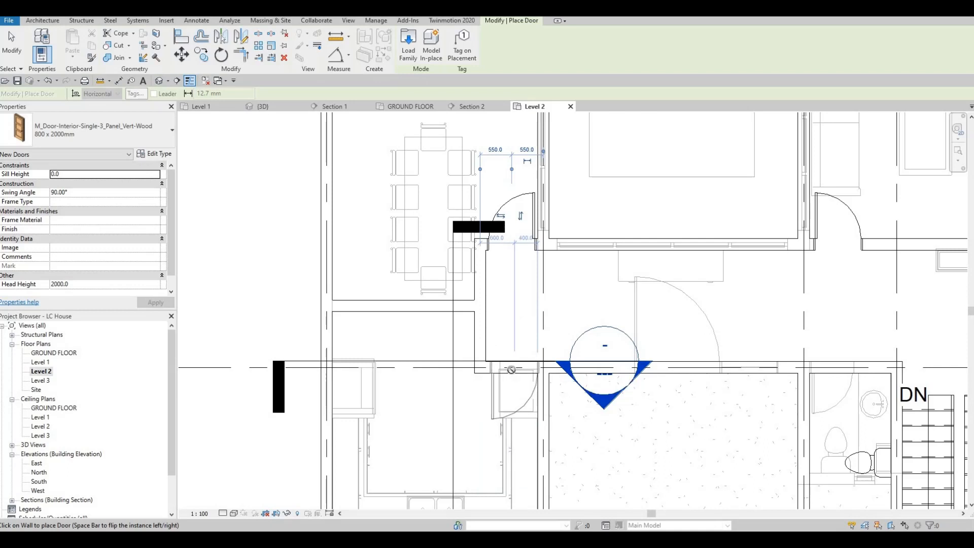
scroll(510, 370, "up", 2)
scroll(509, 371, "up", 1)
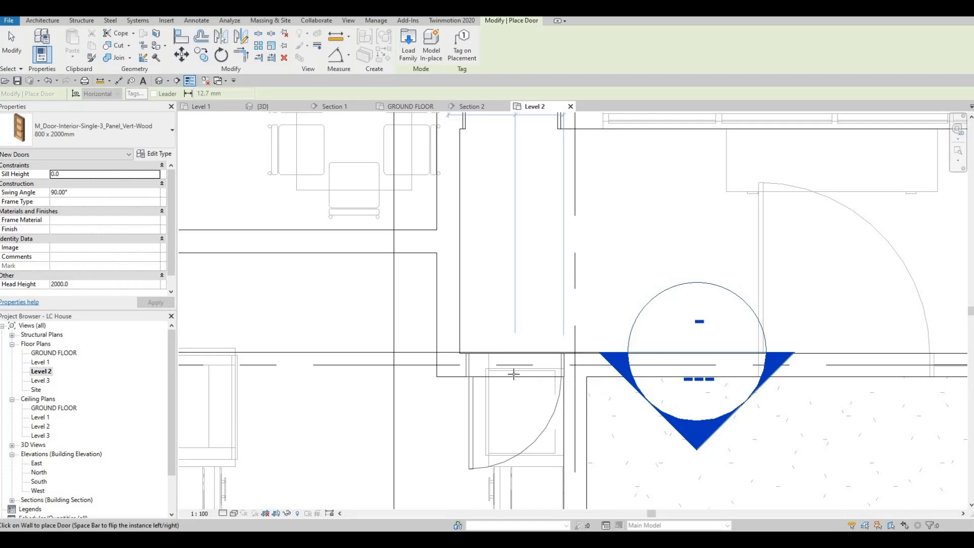
key("space")
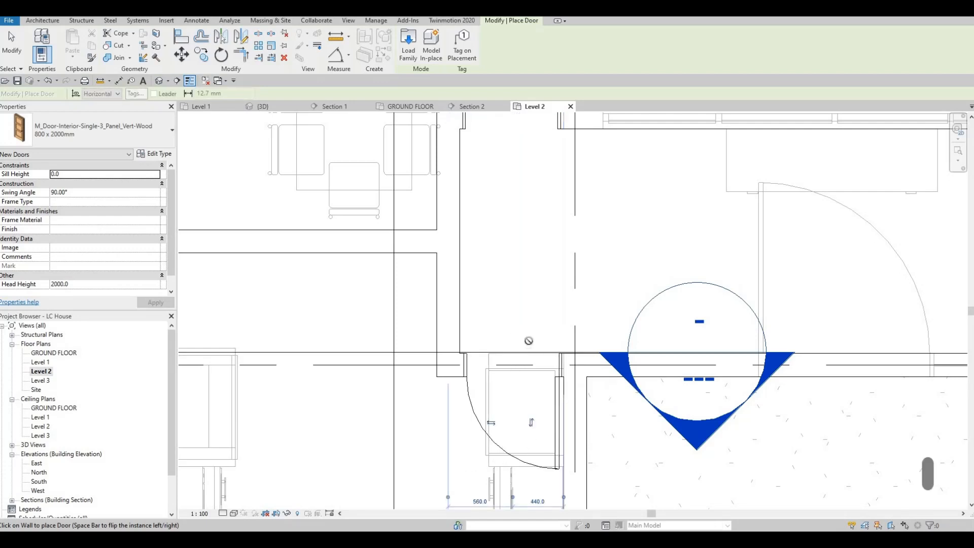
scroll(446, 284, "down", 3)
key("Escape")
key("Escape")
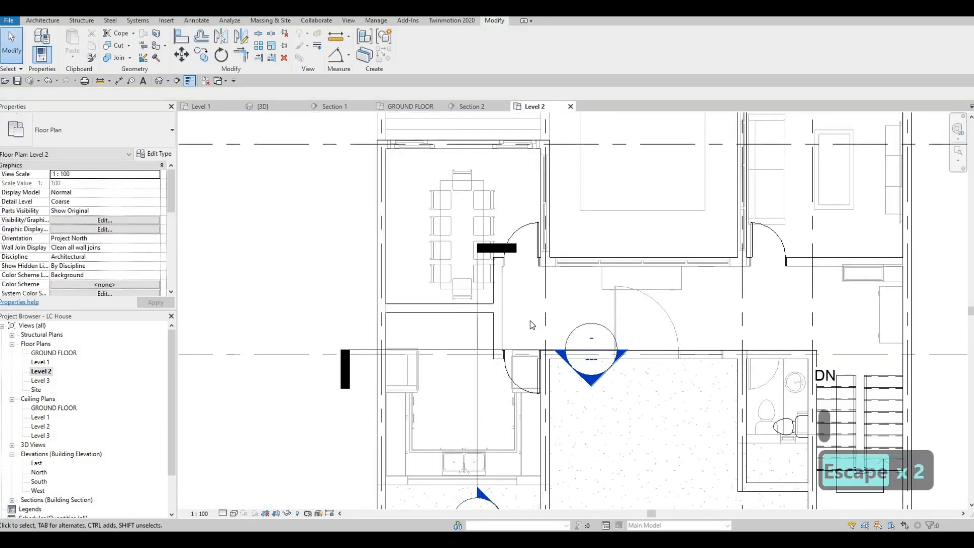
Step: Turn off the Level 2 plan's underlay by setting its base level to None
scroll(532, 325, "down", 3)
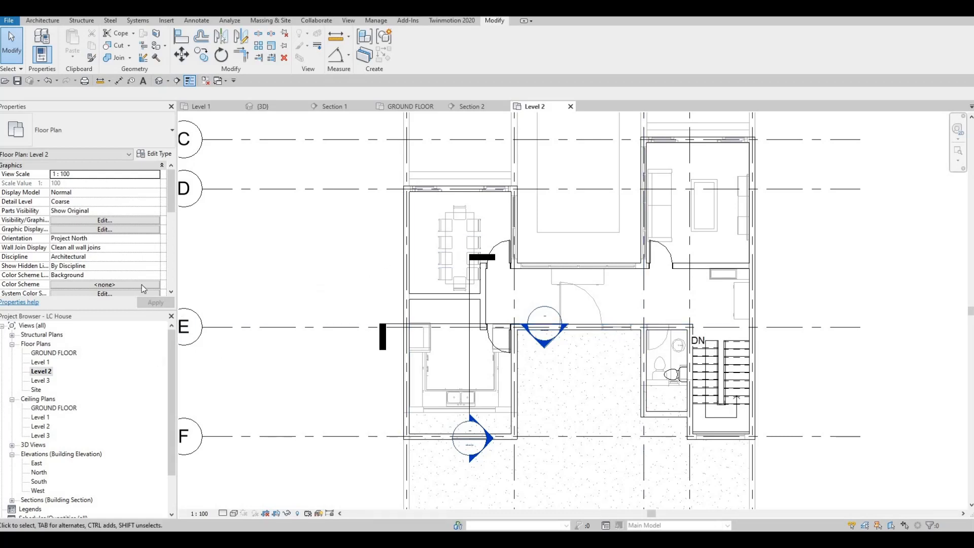
scroll(81, 229, "down", 5)
scroll(76, 235, "up", 4)
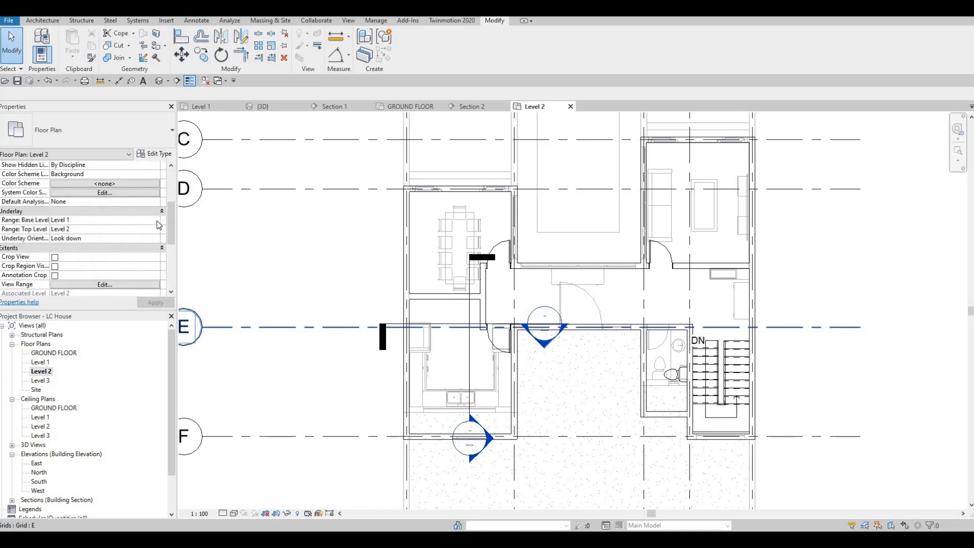
left_click(145, 221)
left_click(141, 229)
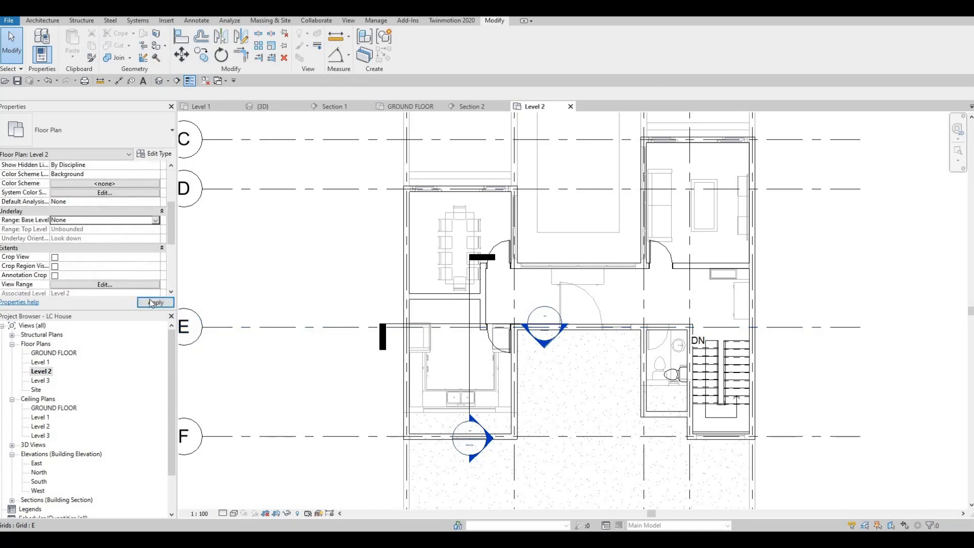
left_click(153, 304)
middle_click_drag(554, 343, 643, 319)
scroll(566, 340, "down", 1)
key("Escape")
key("Escape")
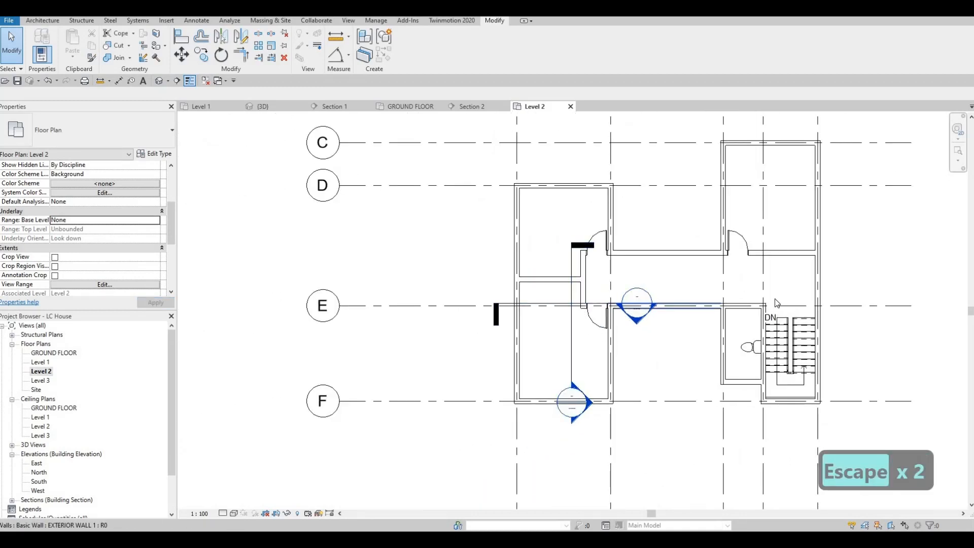
Step: Place a 700 x 2000mm M_Door-Interior-Single-3_Panel_Vert-Wood door in the bathroom wall on grid E, beside grid 3, swinging into the bathroom
scroll(750, 241, "up", 1)
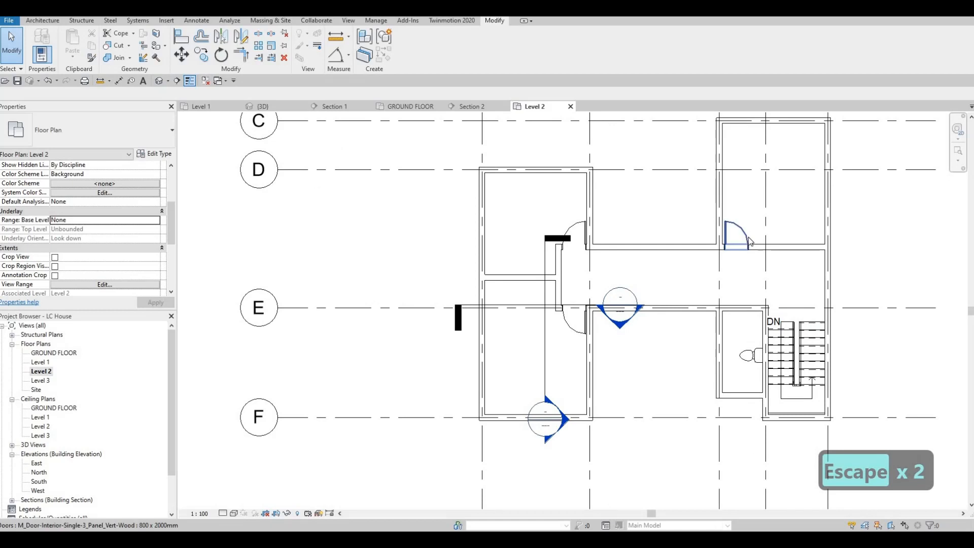
left_click(750, 241)
key("c")
key("s")
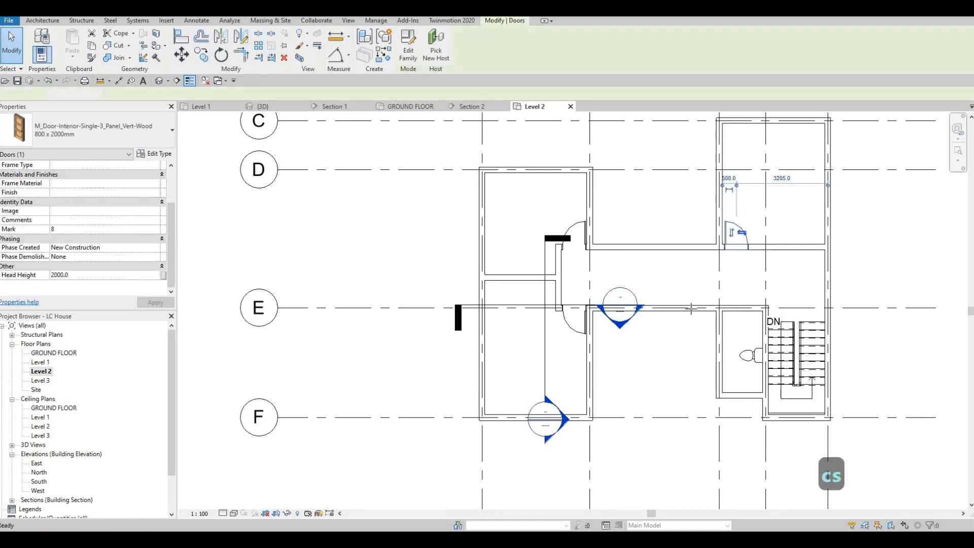
left_click(106, 139)
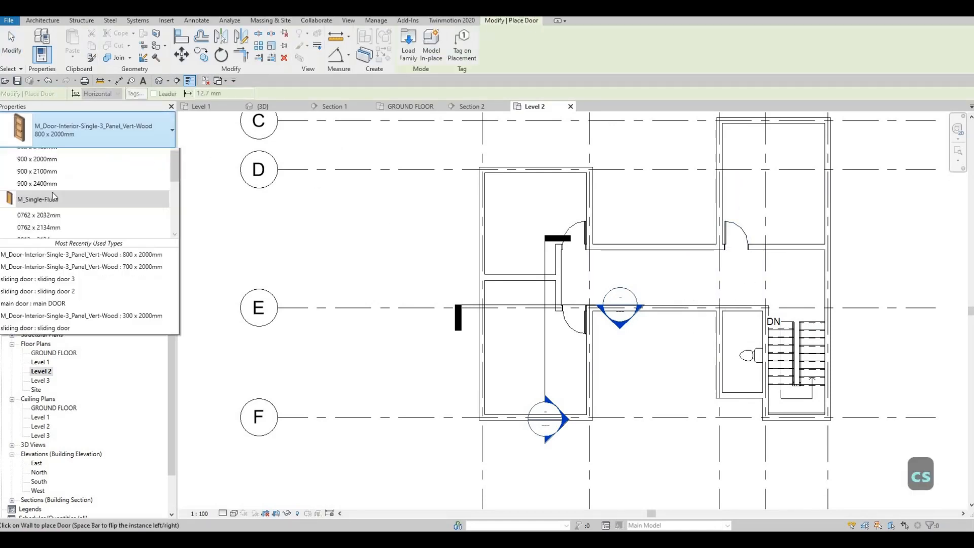
scroll(41, 188, "up", 5)
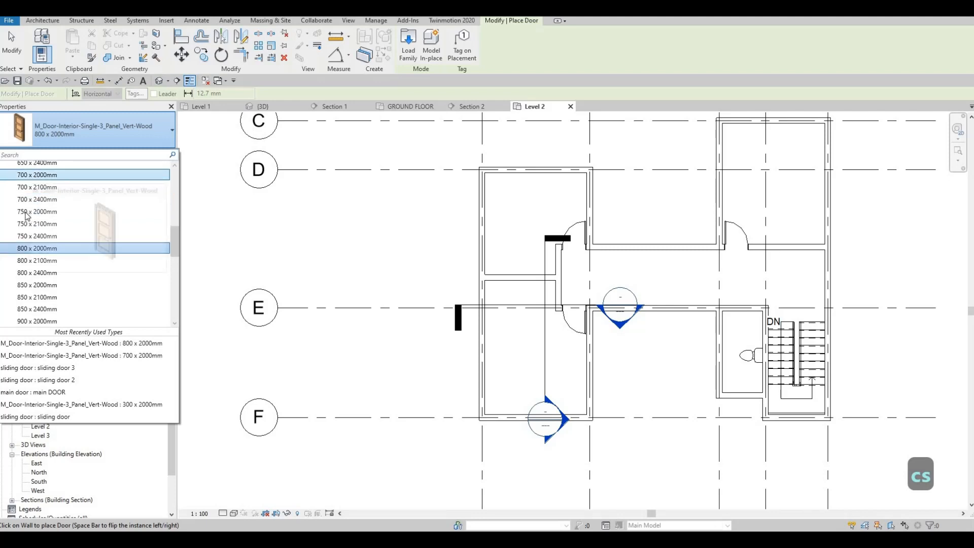
scroll(26, 192, "up", 2)
left_click(22, 200)
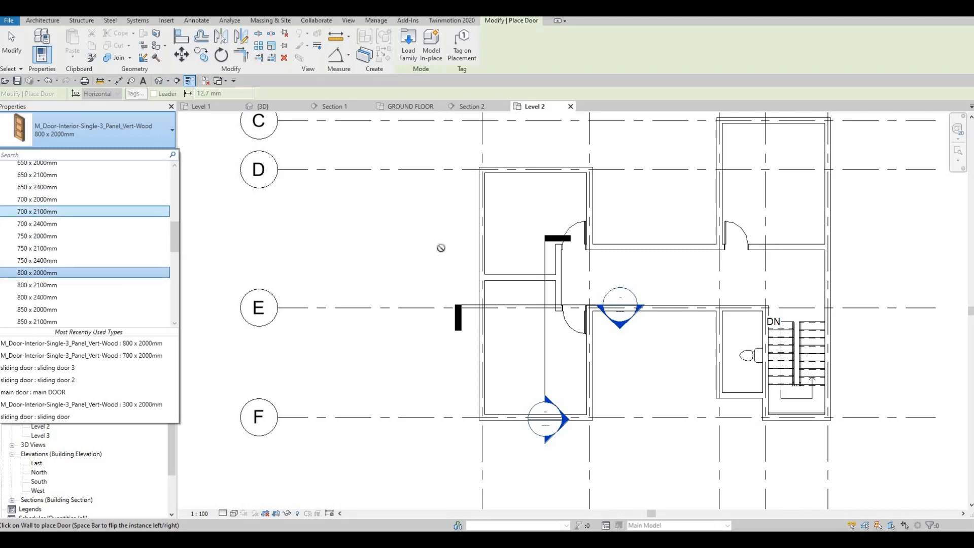
scroll(697, 306, "up", 2)
scroll(749, 306, "up", 2)
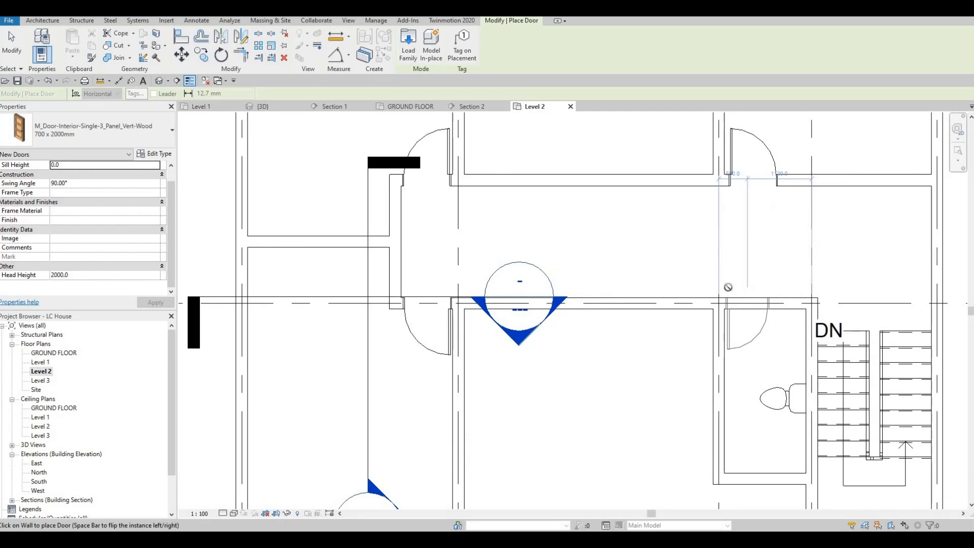
scroll(653, 312, "down", 4)
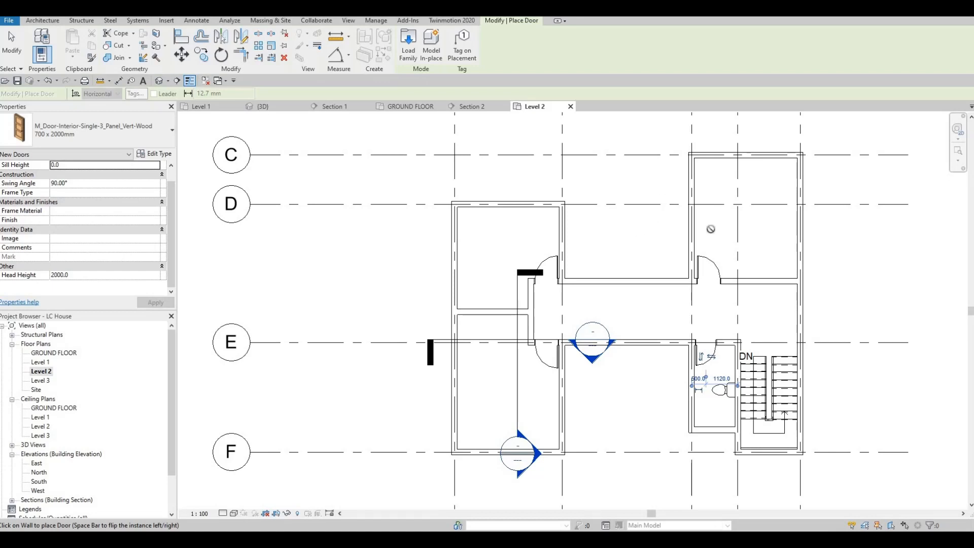
middle_click_drag(711, 229, 694, 246)
key("Escape")
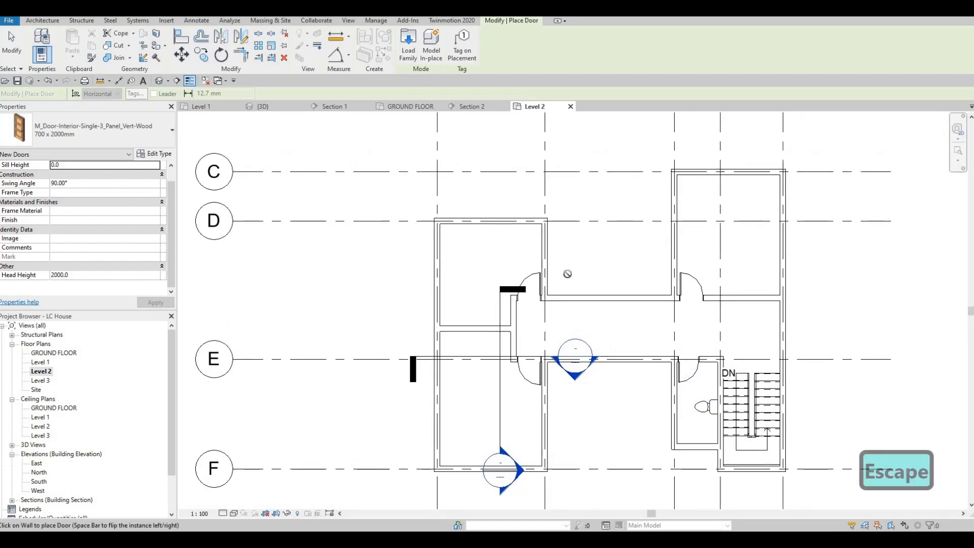
key("Escape")
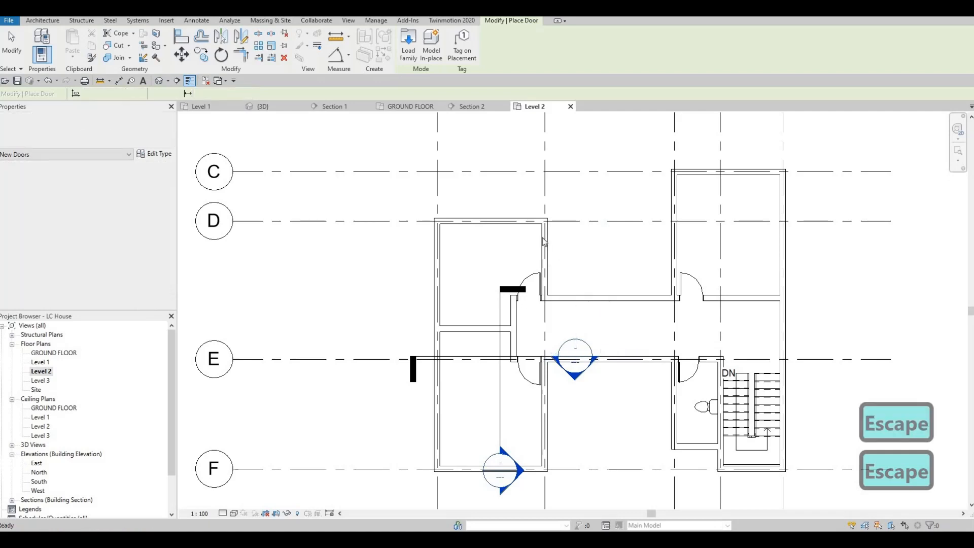
key("Escape")
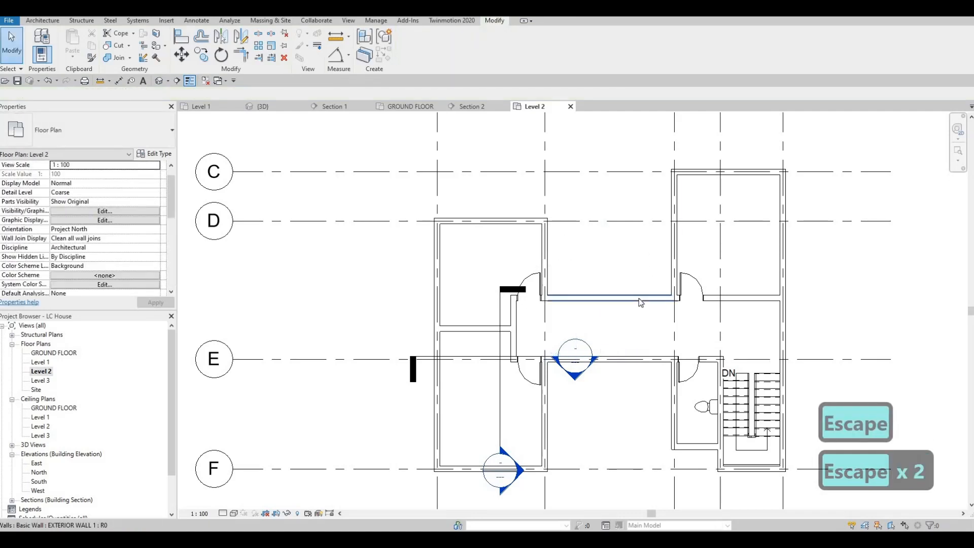
Step: Draw an EXTERIOR WALL 1 wall 4540 mm long between the walls on grids 2 and 3, about 400 mm below grid D
left_click(638, 299)
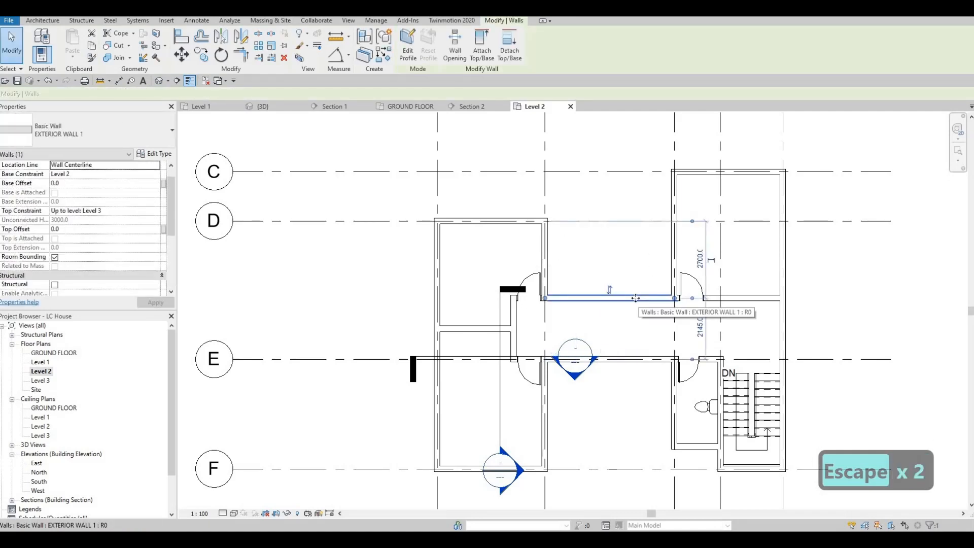
key("Escape")
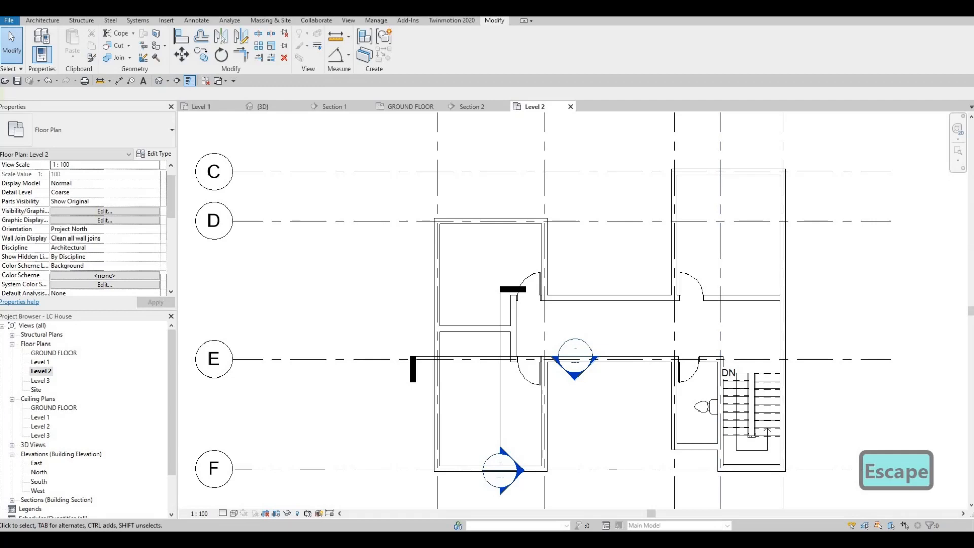
key("F1")
scroll(624, 213, "up", 2)
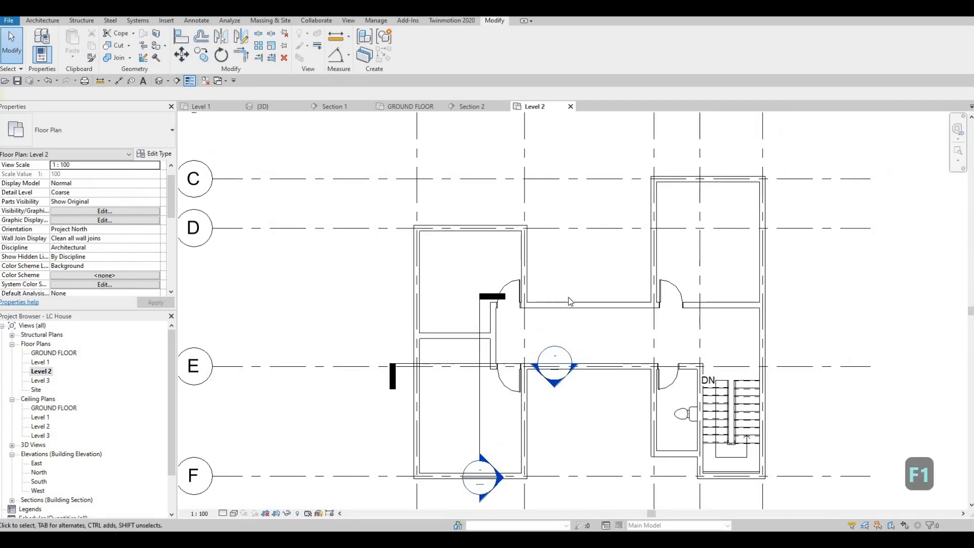
left_click(566, 325)
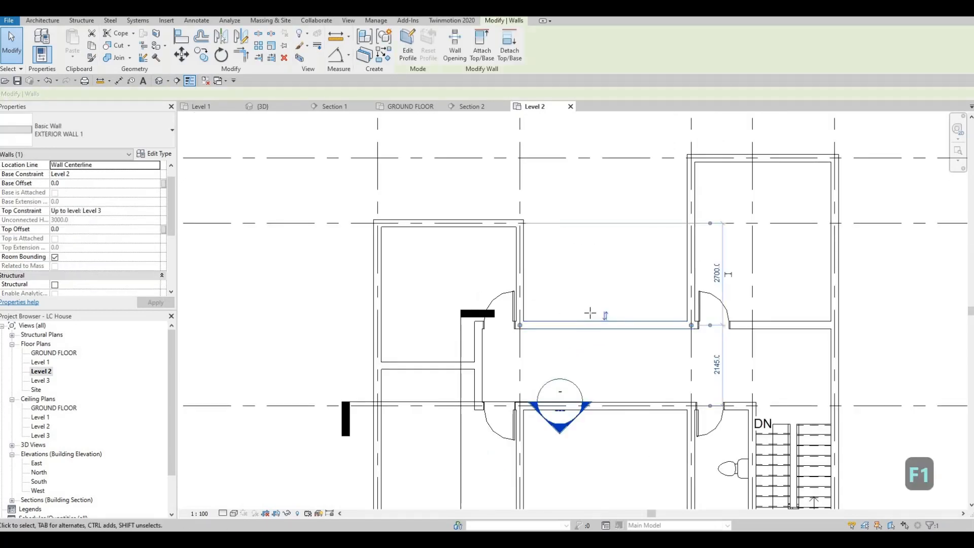
key("c")
key("s")
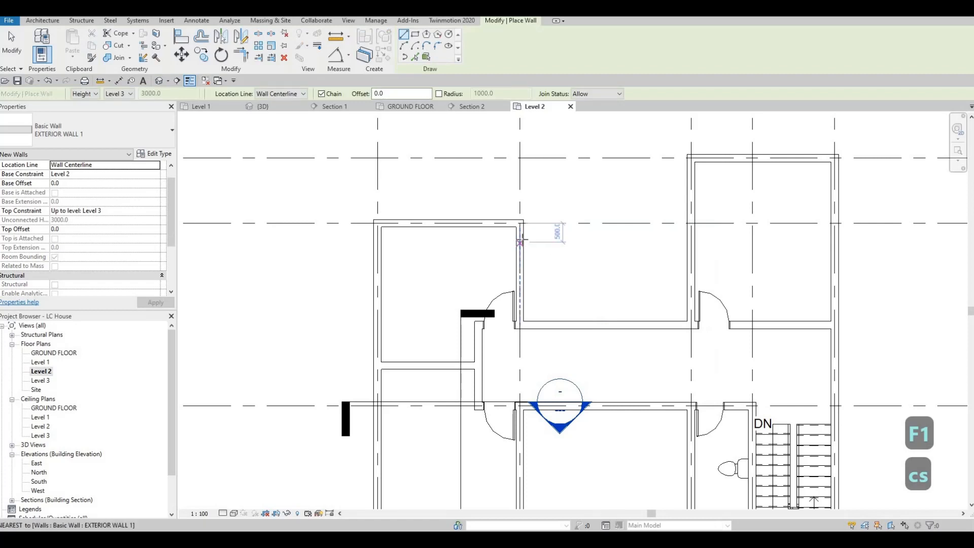
left_click(521, 238)
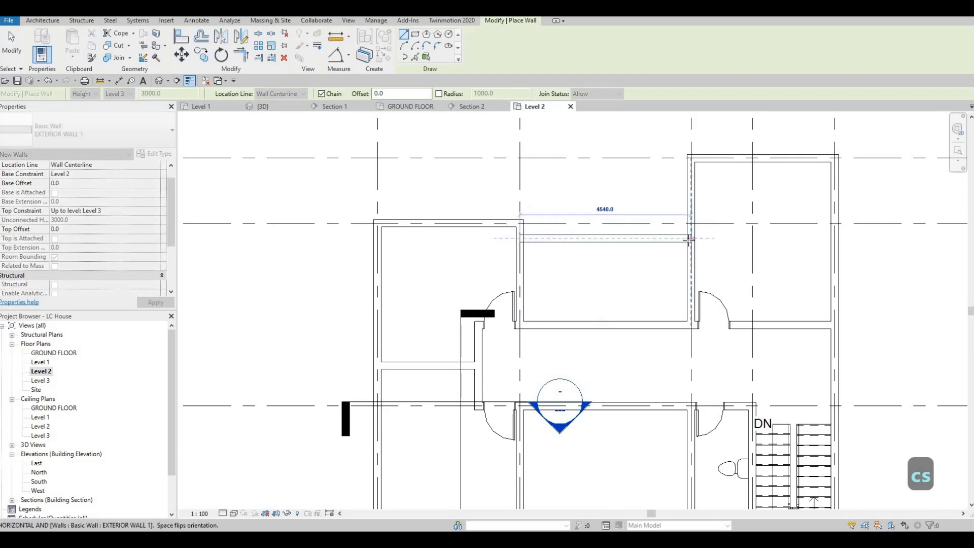
left_click(690, 239)
key("Escape")
key("Escape")
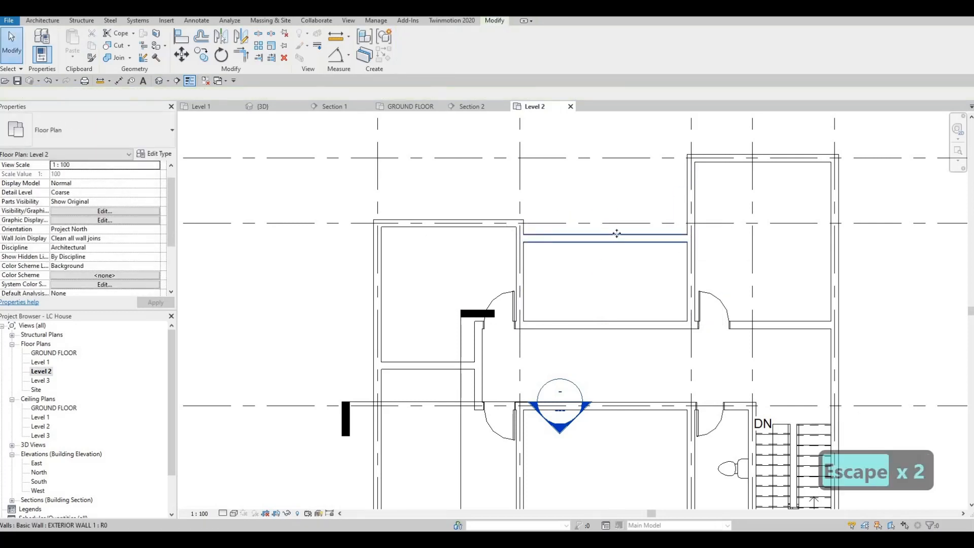
Step: Set the new wall's distance from grid D to 500 mm and deselect it
left_click(617, 233)
left_click(718, 231)
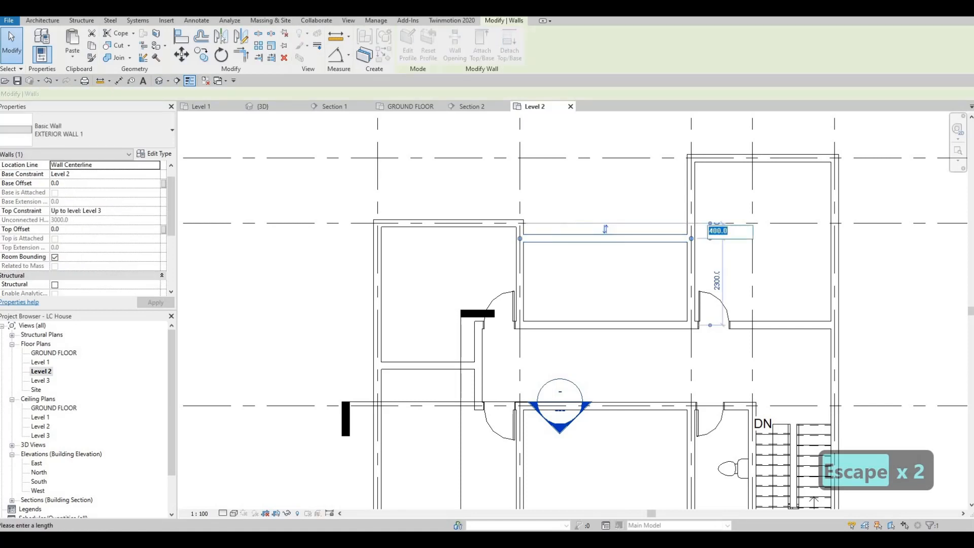
type("500")
key("Return")
key("Escape")
key("Escape")
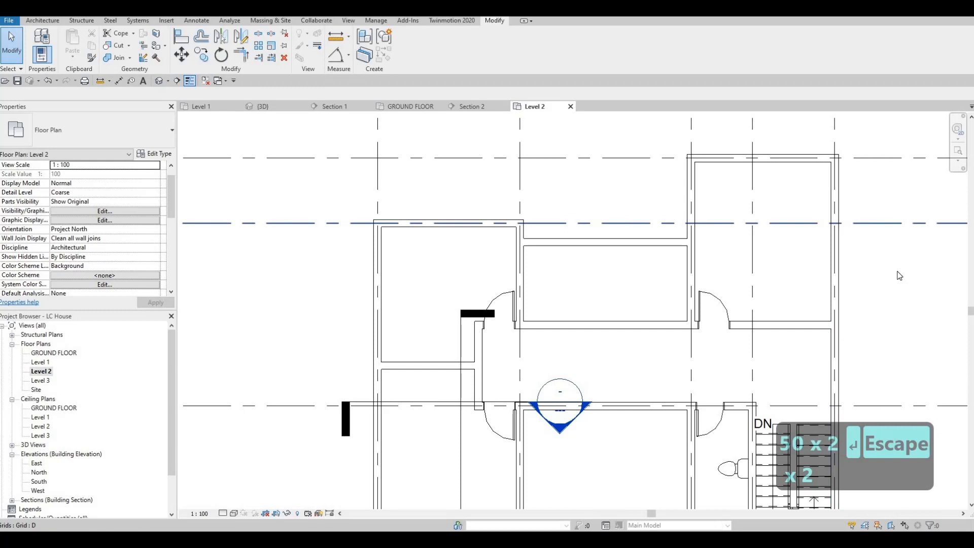
Step: Shorten the exterior walls on grids 2 and 3 so that both end at the new wall just below grid D
middle_click_drag(736, 217, 723, 233)
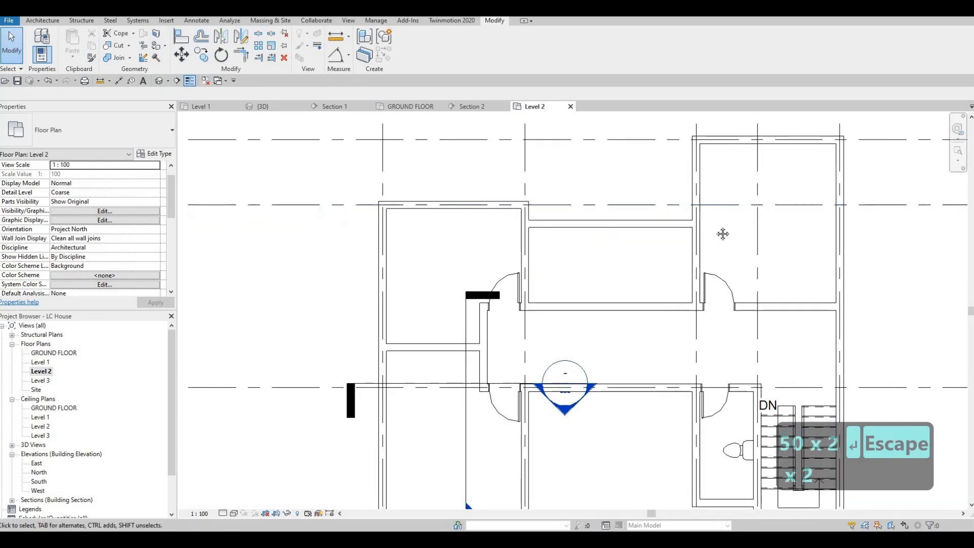
mouse_move(665, 228)
middle_mouse_down()
mouse_move(674, 224)
mouse_move(641, 229)
mouse_move(650, 236)
middle_mouse_up()
key("Escape")
left_click(628, 232)
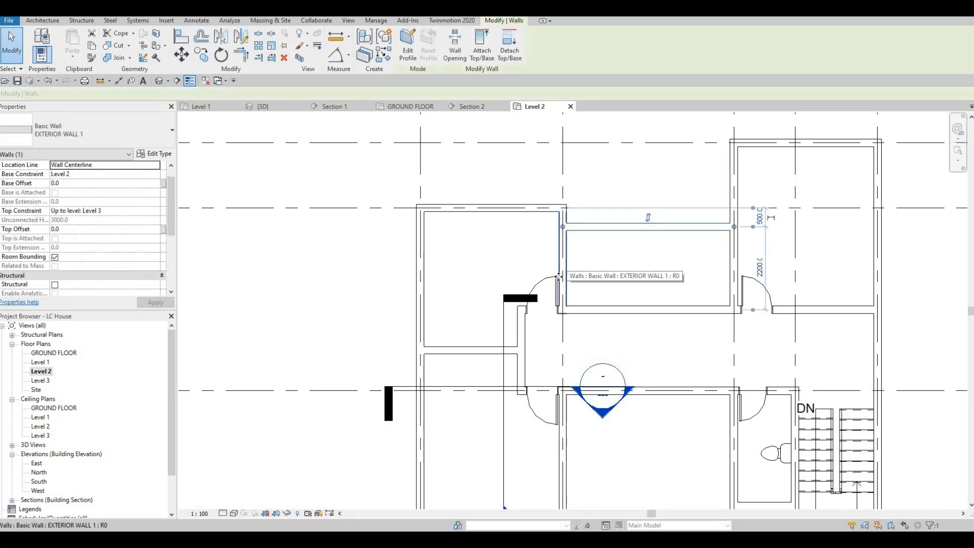
left_click(562, 309)
left_click_drag(562, 309, 688, 228)
left_click(734, 300)
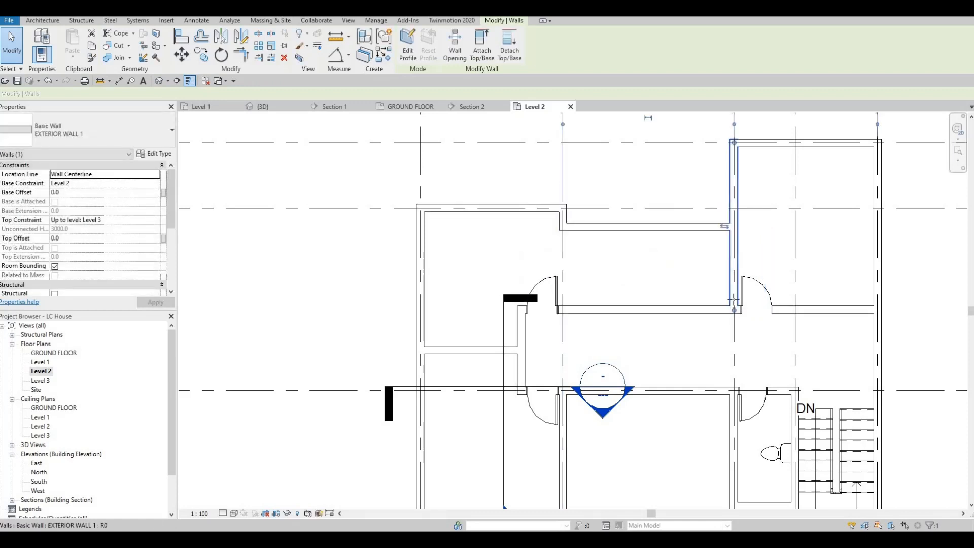
left_click_drag(734, 307, 734, 227)
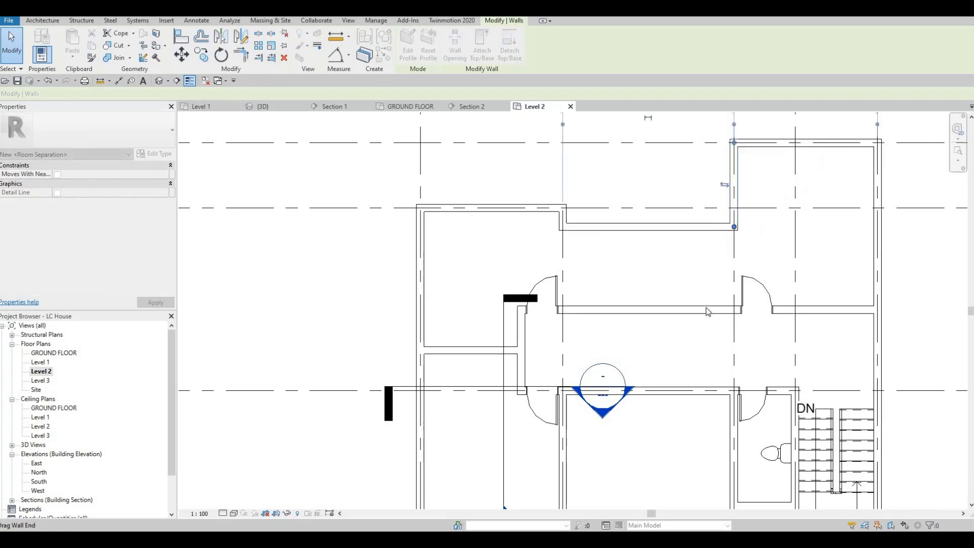
key("Escape")
Step: Change the corridor-side wall between grids 2 and 3 to the INTERIOR WALL 1 type and deselect it
left_click(709, 310)
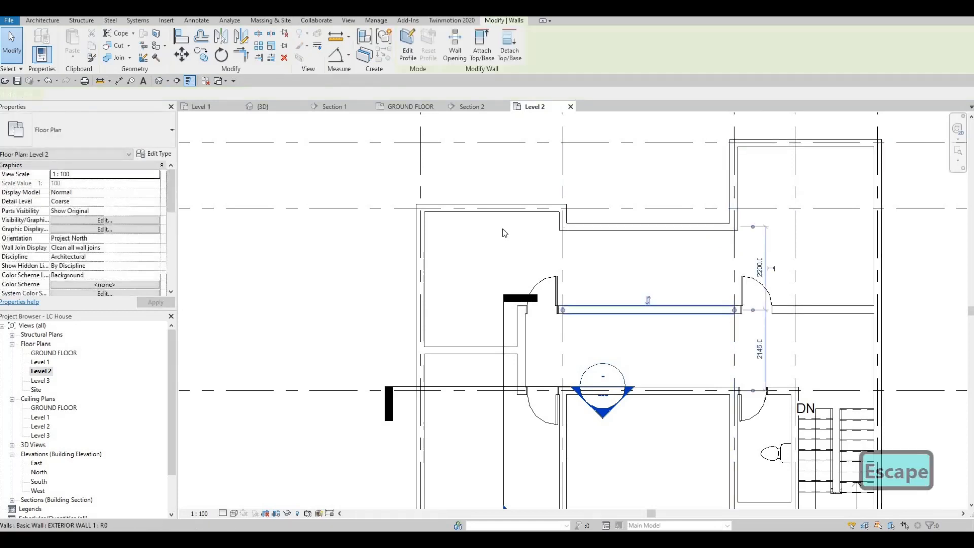
left_click(143, 135)
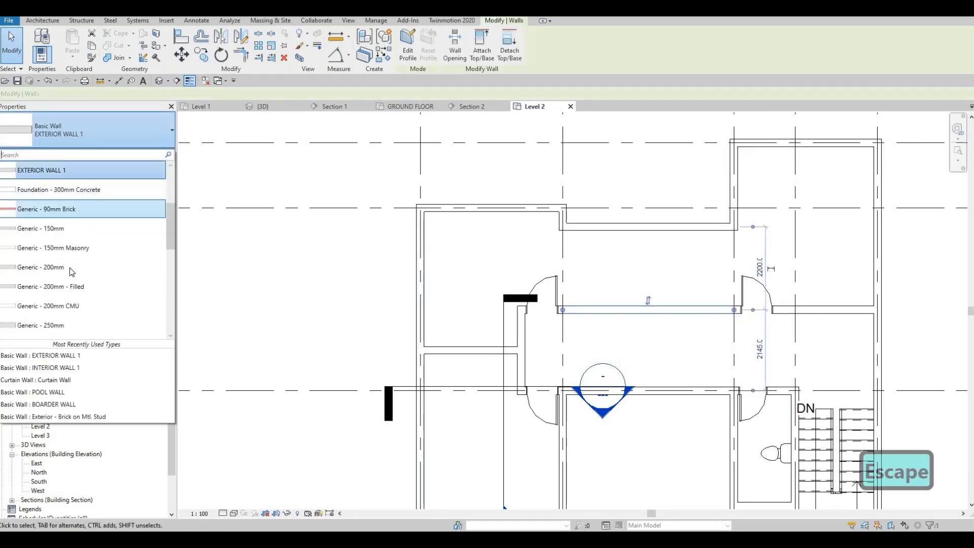
scroll(81, 280, "down", 1)
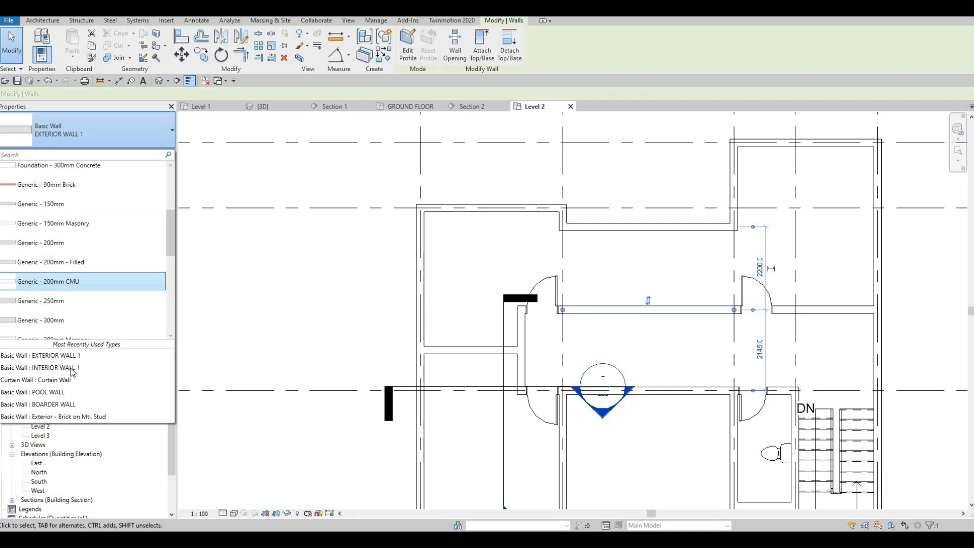
key("Escape")
key("Escape")
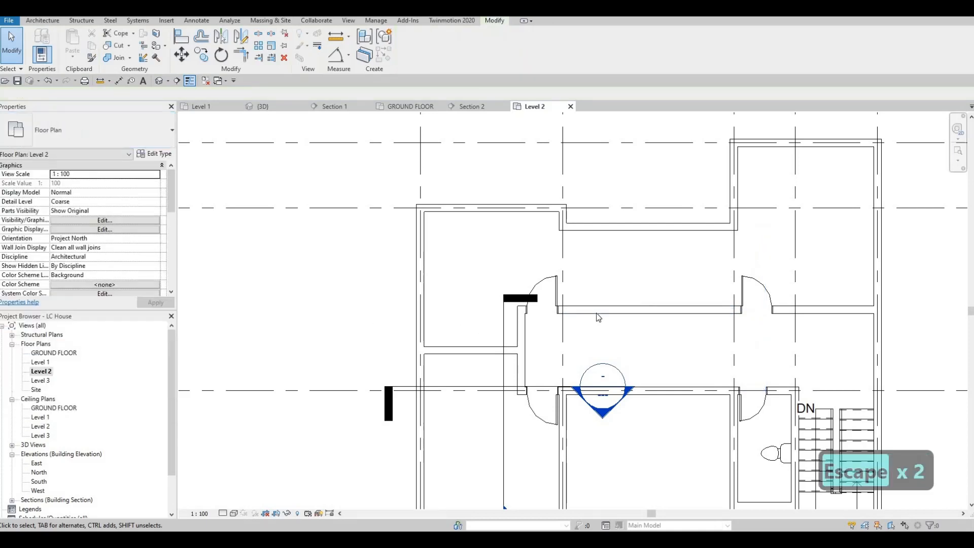
Step: Draw two 2200 mm INTERIOR WALL 1 walls along grids 2 and 3, from the exterior wall below grid D to the corridor wall
left_click(598, 313)
key("c")
key("s")
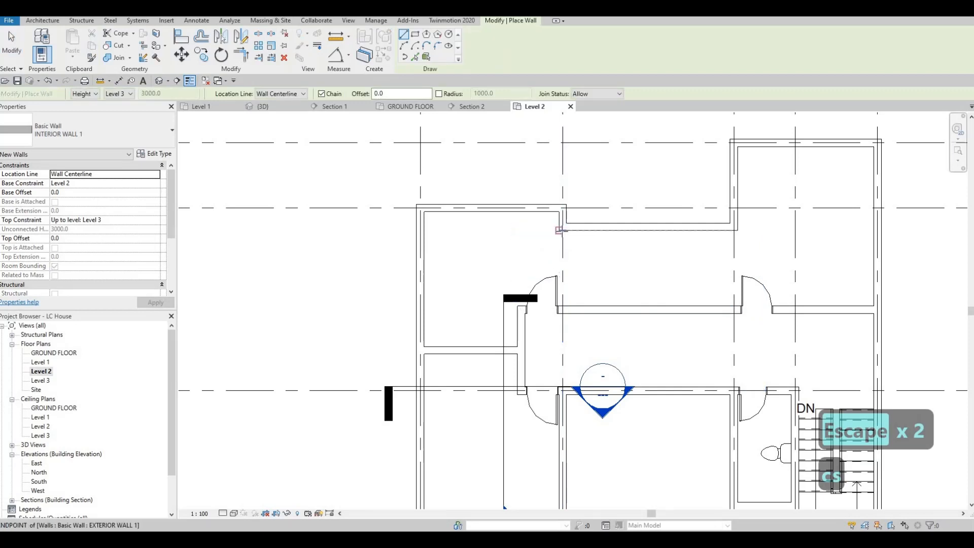
scroll(564, 230, "up", 2)
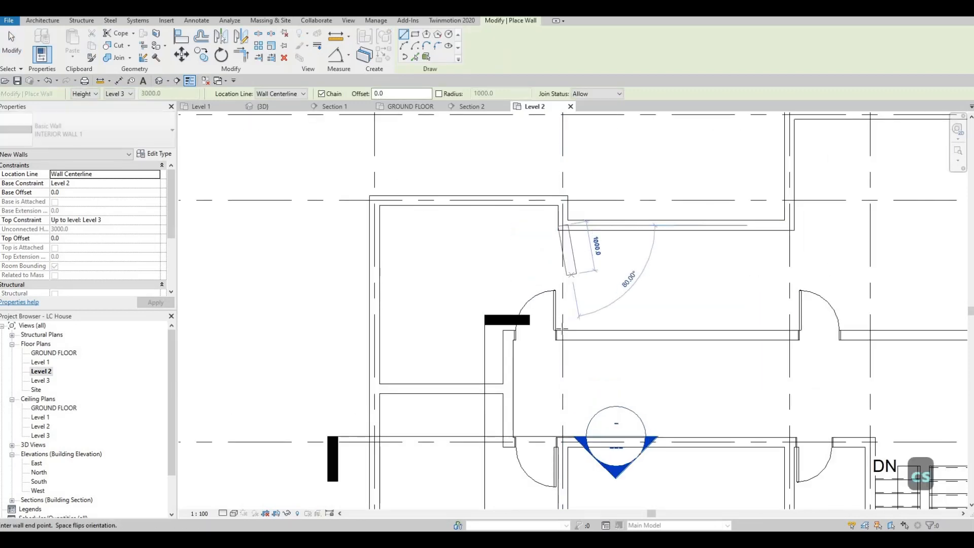
left_click(563, 335)
key("Escape")
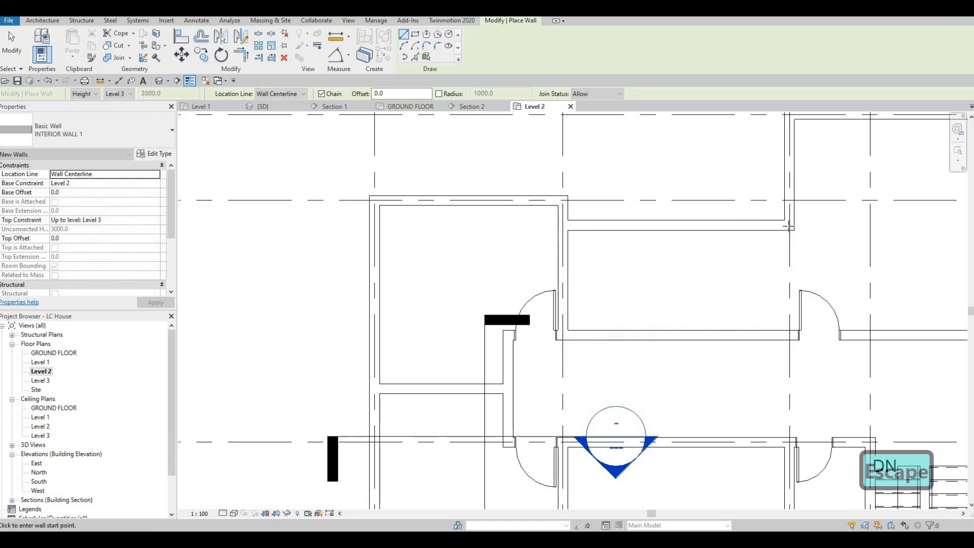
left_click(790, 226)
left_click(790, 334)
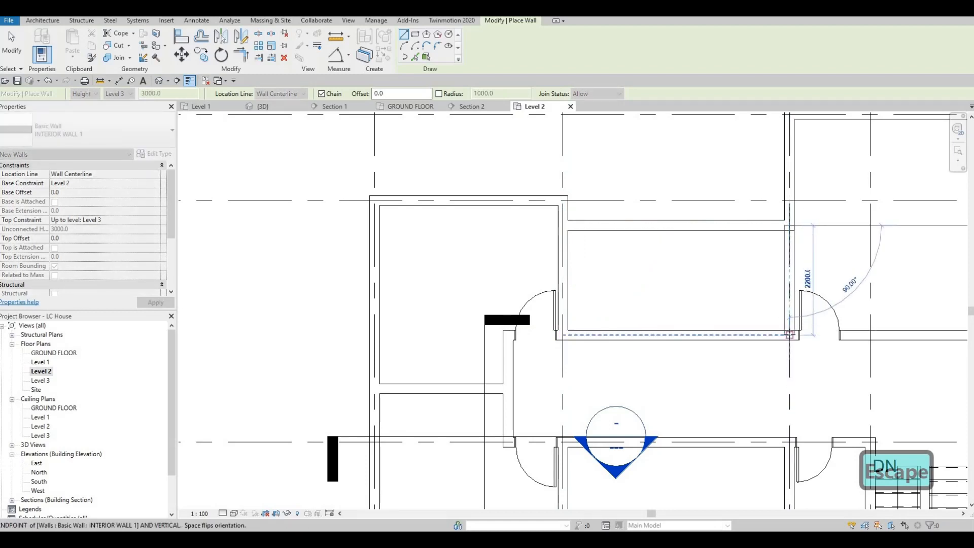
key("Escape")
key("Escape")
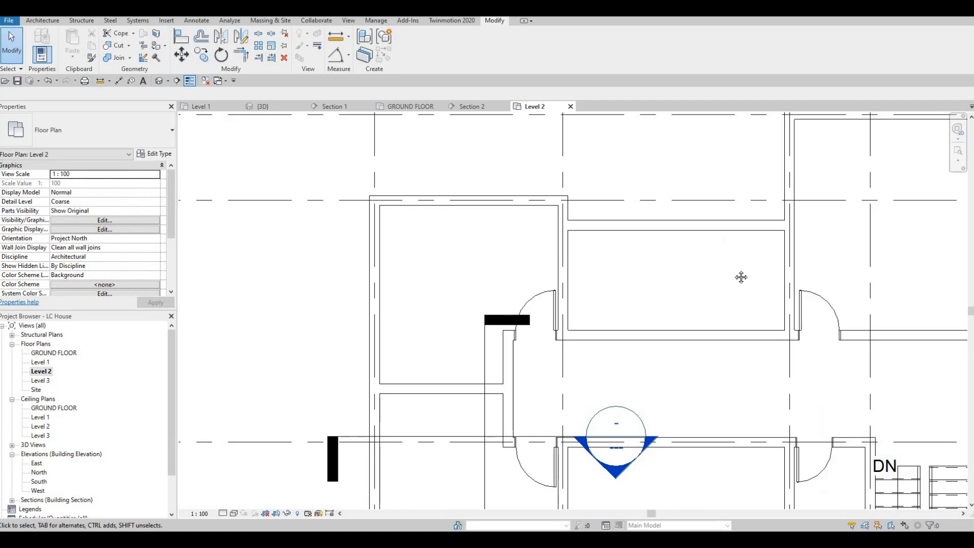
Step: Cut a rectangular opening about 813 mm wide in the interior wall on grid 3, about 264 mm from the corridor wall's centreline
scroll(736, 272, "down", 1)
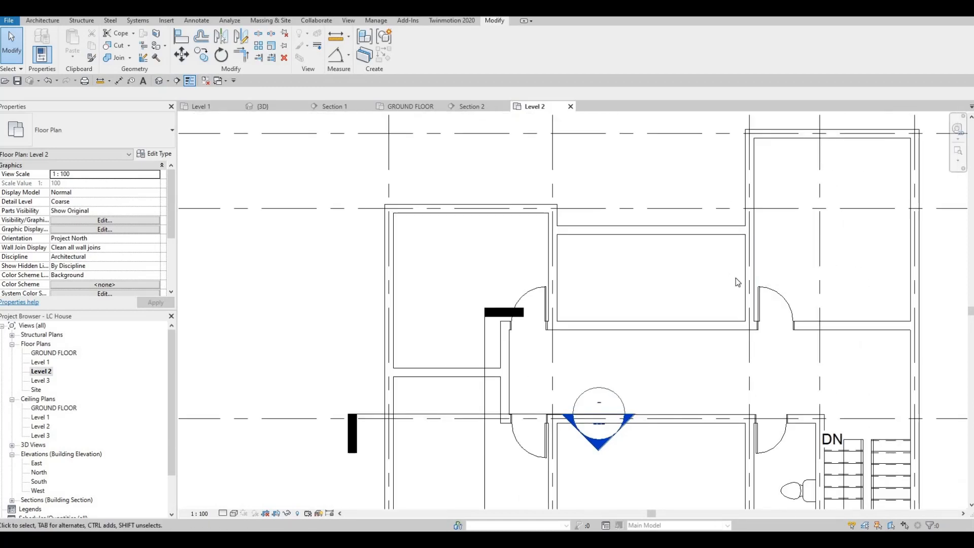
mouse_move(725, 298)
middle_mouse_down()
mouse_move(739, 283)
mouse_move(720, 297)
middle_mouse_up()
scroll(751, 281, "down", 1)
scroll(474, 151, "down", 1)
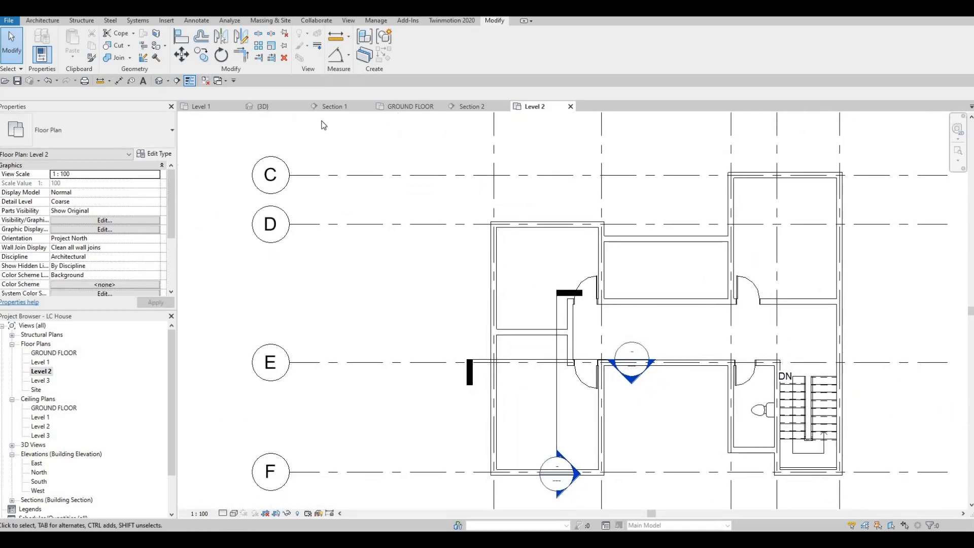
key("Escape")
left_click(732, 263)
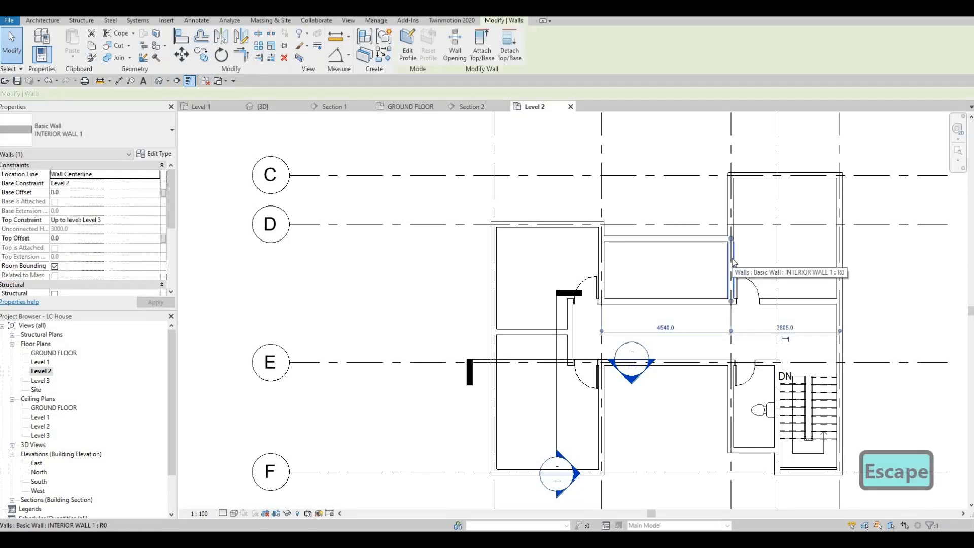
left_click(461, 62)
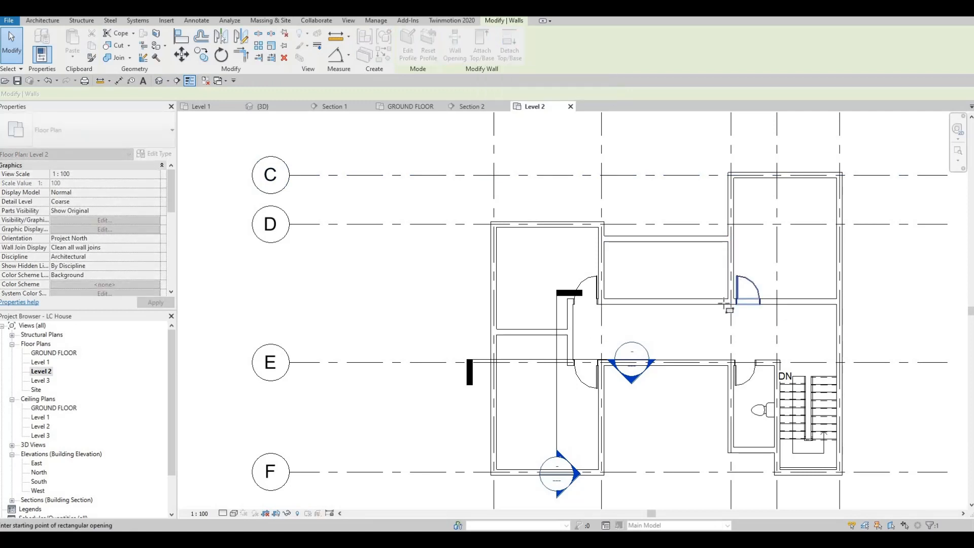
scroll(738, 273, "up", 2)
scroll(724, 320, "up", 2)
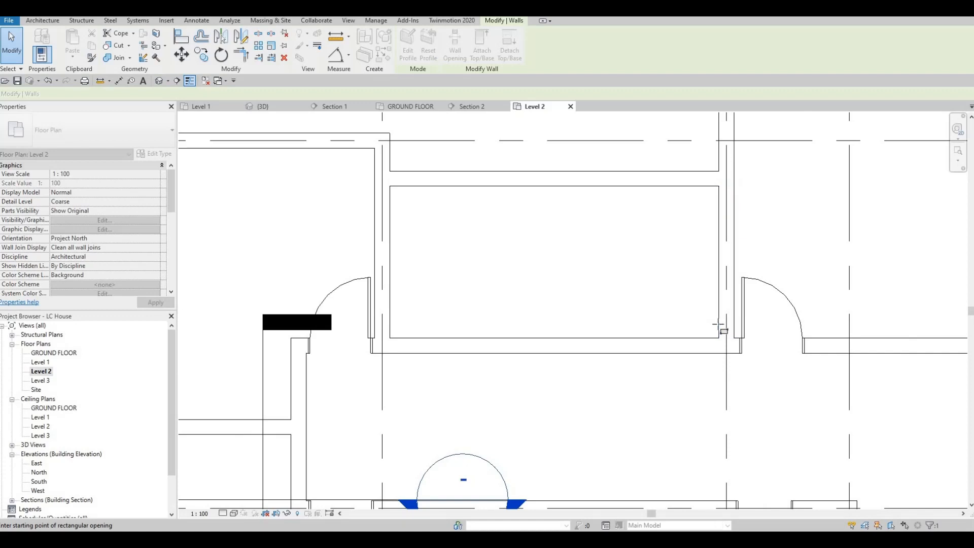
left_click(719, 272)
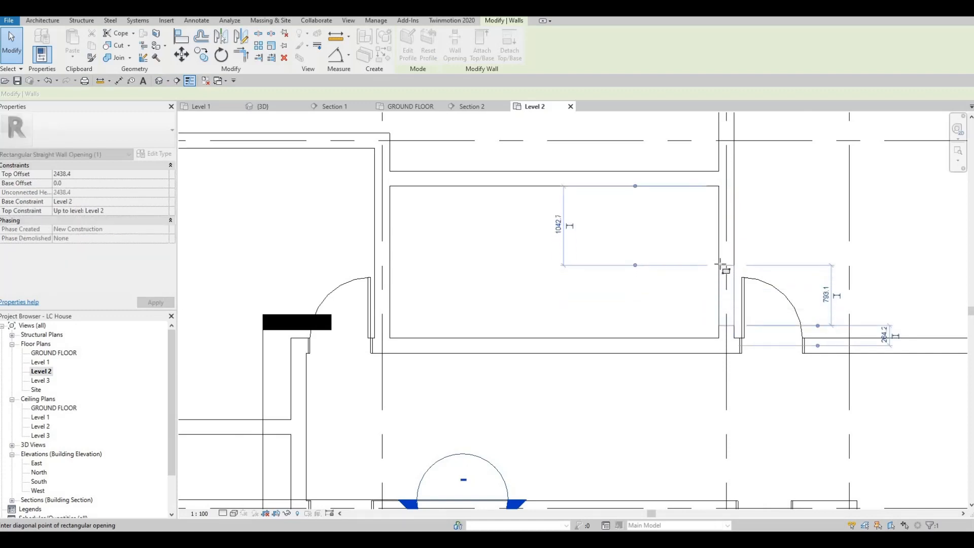
left_click(726, 274)
scroll(741, 276, "down", 3)
key("Escape")
key("Escape")
key("Escape")
Step: Adjust both ends of the grid 3 wall opening, making it about 820 mm wide and about 204 mm from the corridor wall
scroll(739, 274, "up", 5)
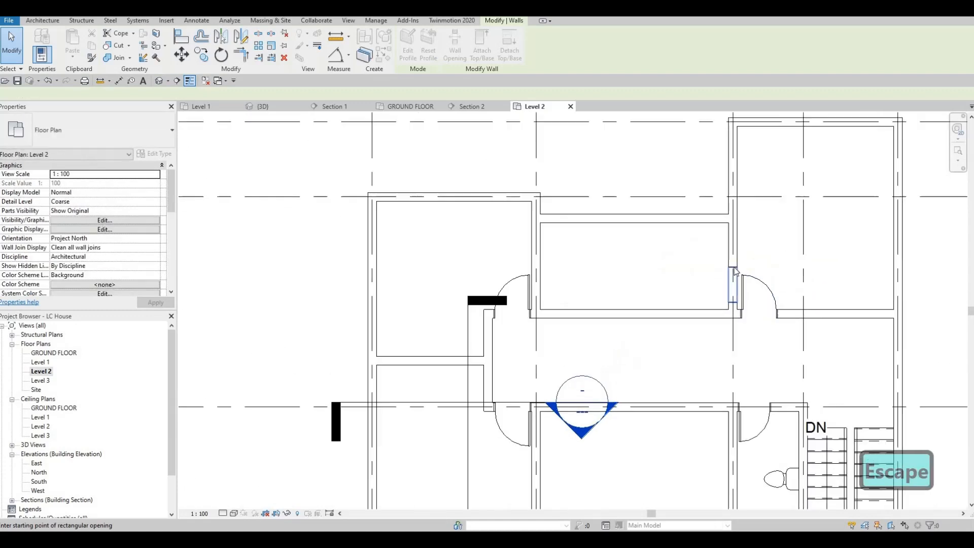
left_click(733, 274)
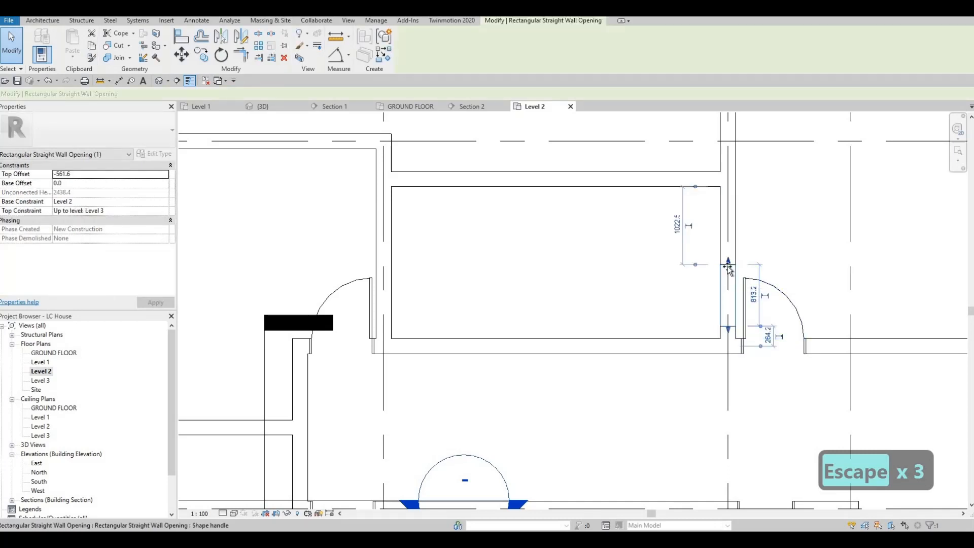
left_click_drag(728, 273, 756, 295)
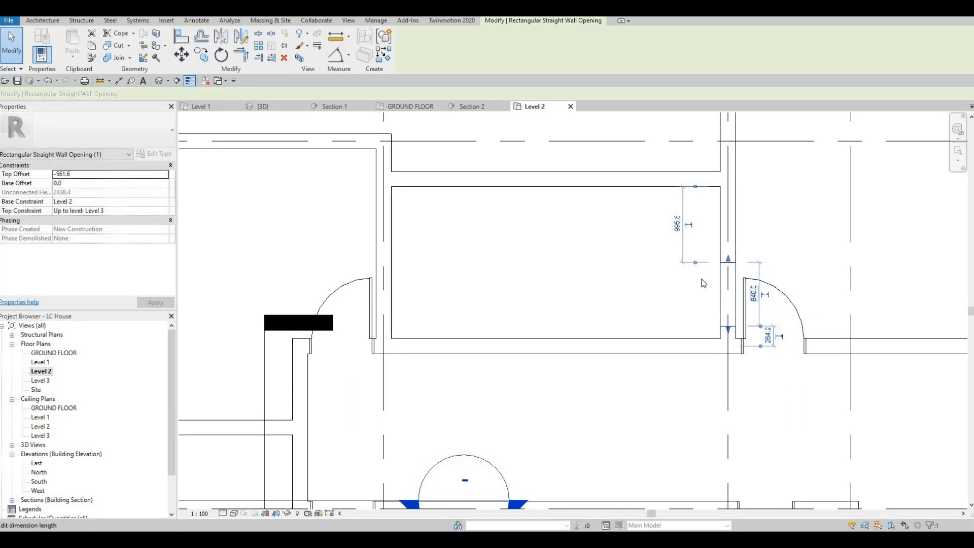
middle_click_drag(748, 320, 780, 308)
scroll(780, 308, "down", 1)
scroll(763, 317, "up", 2)
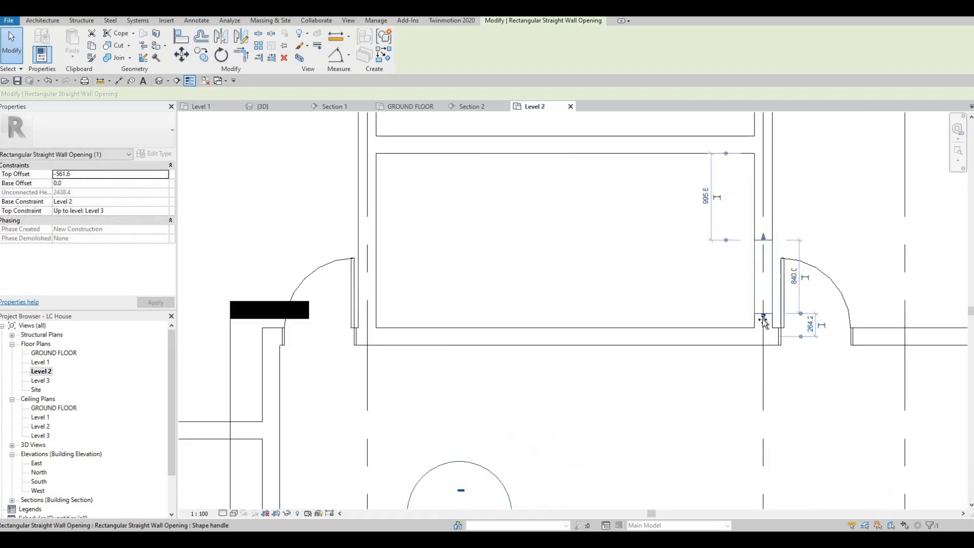
left_click_drag(763, 317, 763, 322)
left_click_drag(764, 237, 764, 244)
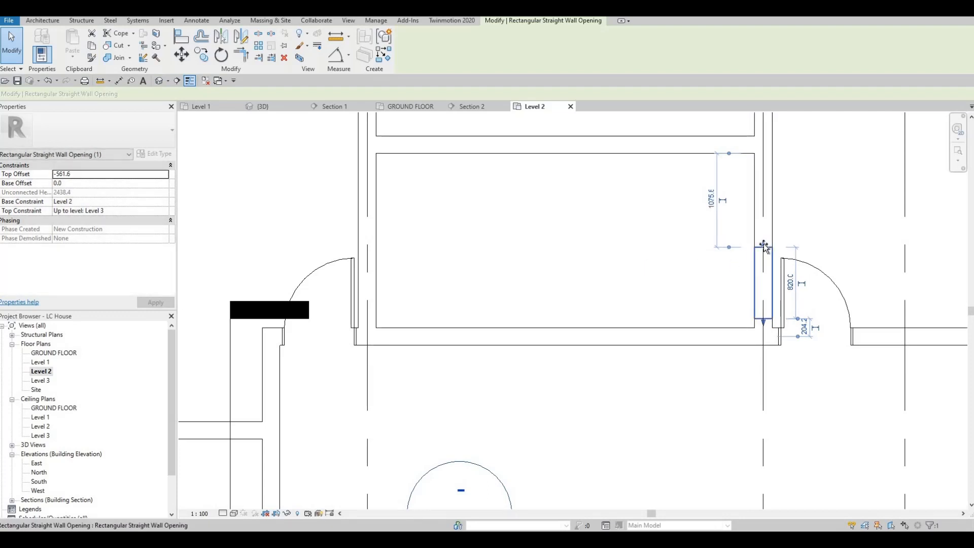
left_click_drag(764, 248, 736, 243)
key("Escape")
scroll(744, 254, "down", 2)
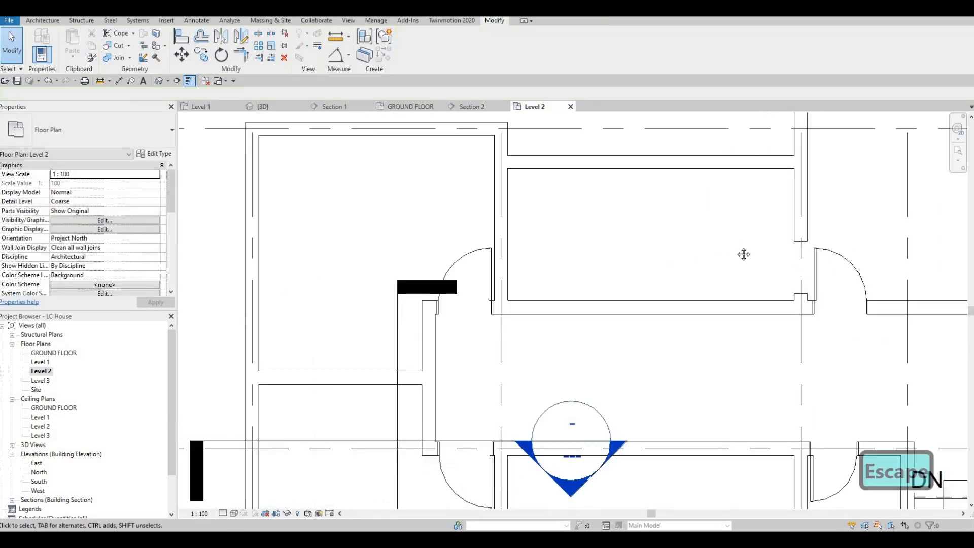
Step: Draw an INTERIOR WALL 1 partition from the corridor wall to the exterior wall below grid D, about 2640 mm from grid 2
scroll(756, 261, "down", 2)
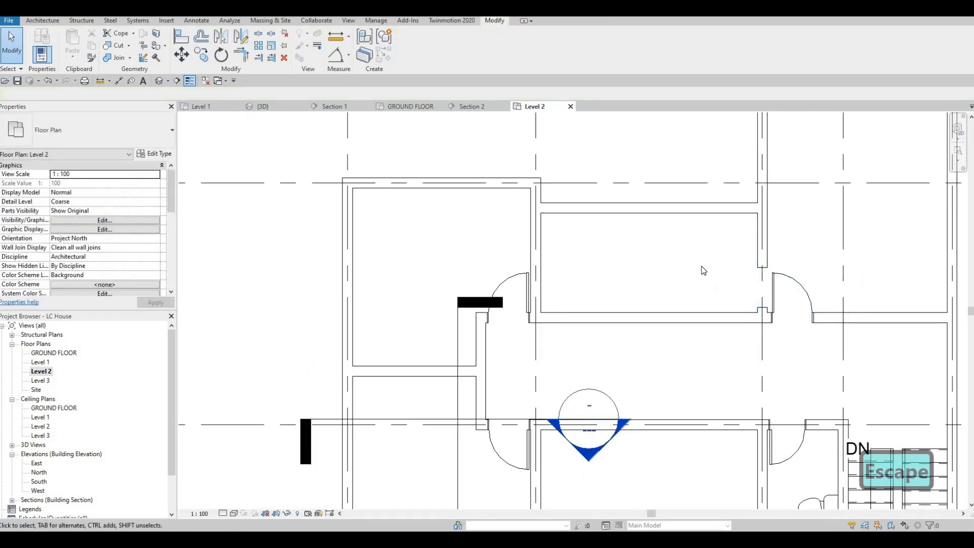
scroll(698, 270, "down", 1)
middle_click_drag(754, 244, 748, 245)
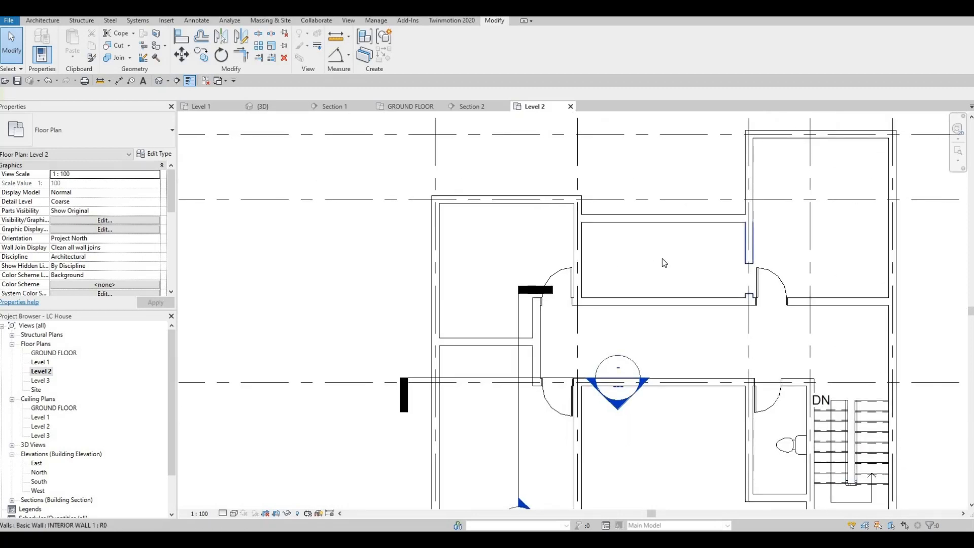
scroll(666, 291, "down", 2)
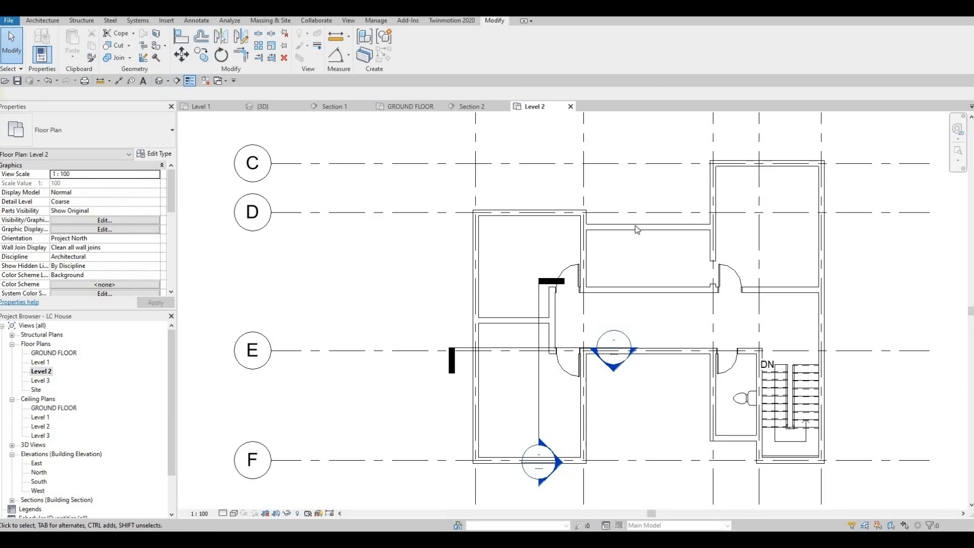
middle_click_drag(656, 230, 648, 237)
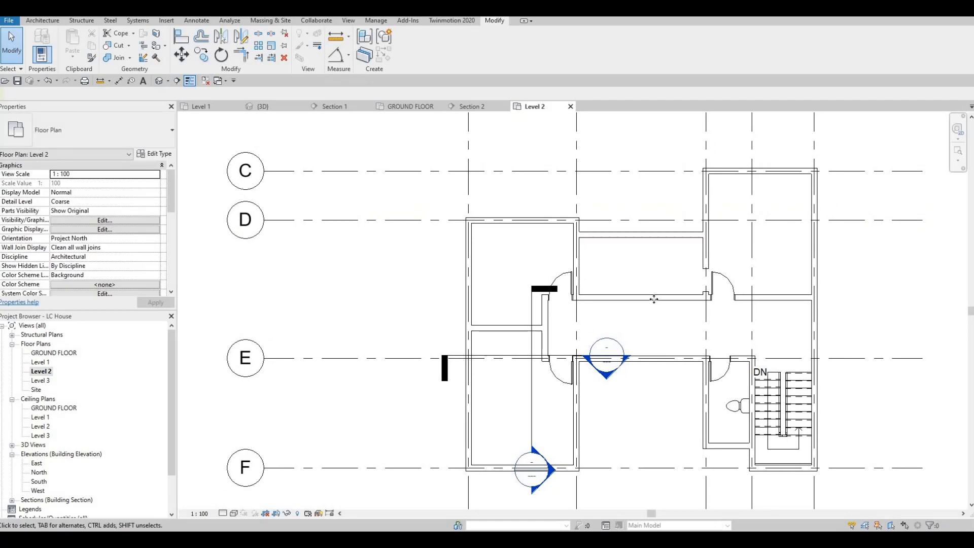
left_click(654, 298)
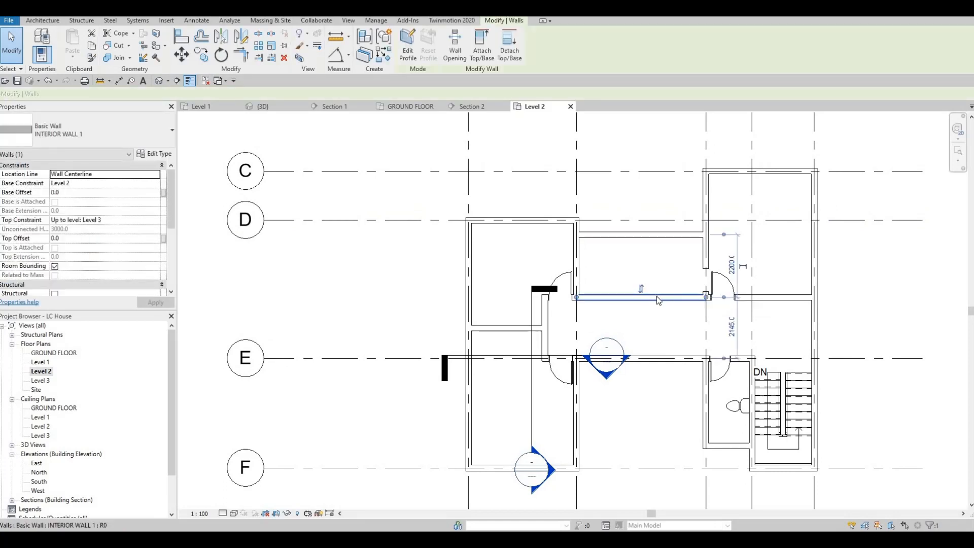
key("w")
key("a")
scroll(651, 285, "up", 1)
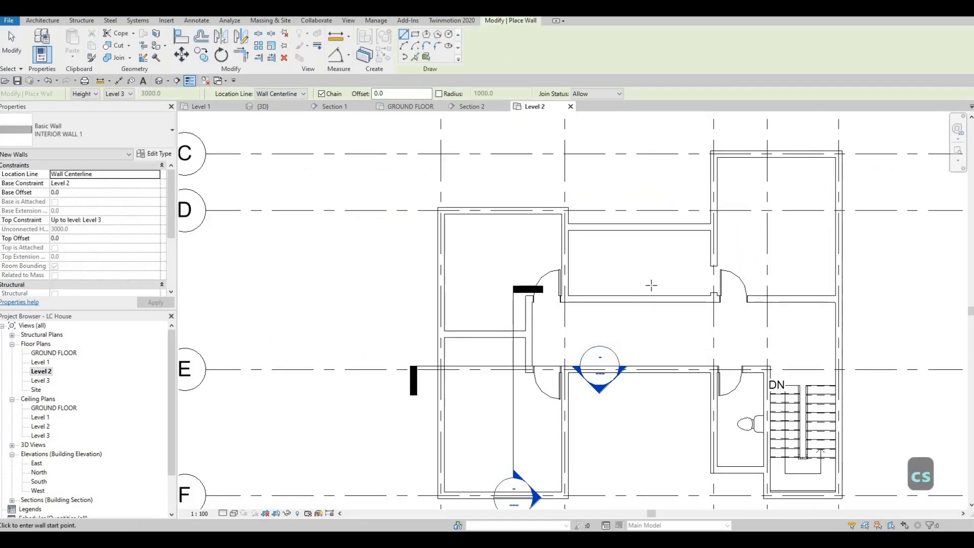
scroll(652, 298, "up", 1)
left_click(651, 300)
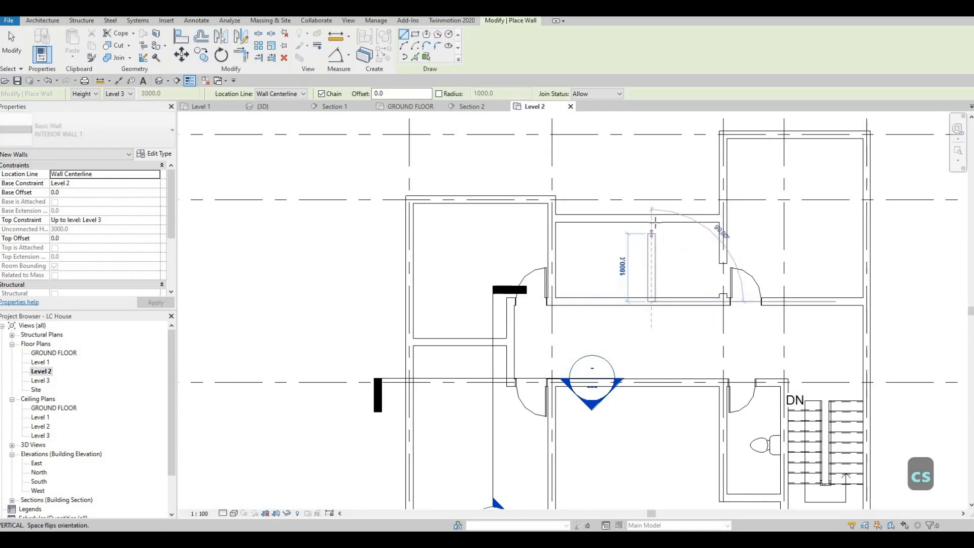
left_click(653, 242)
key("Escape")
key("Escape")
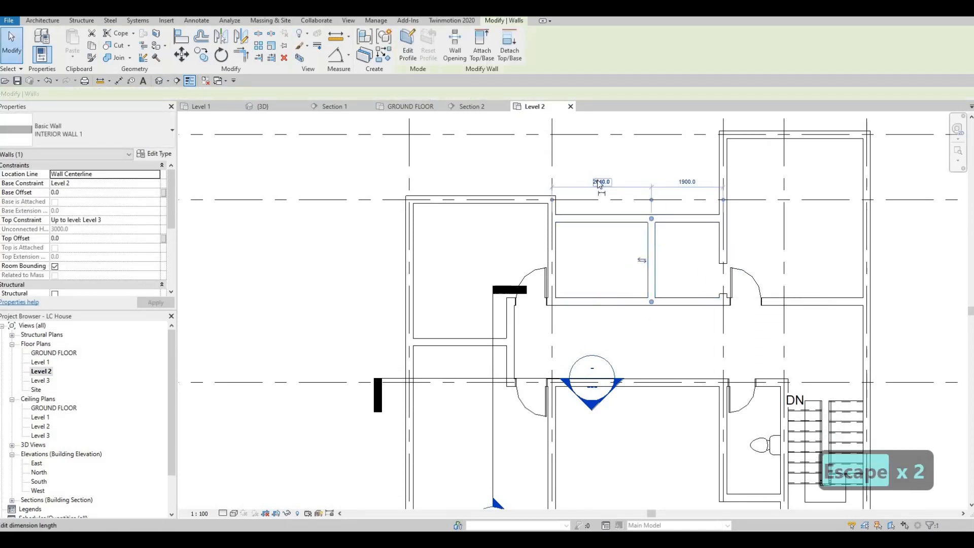
Step: Set the new partition's distance from grid 2 to 2930 mm
left_click(599, 181)
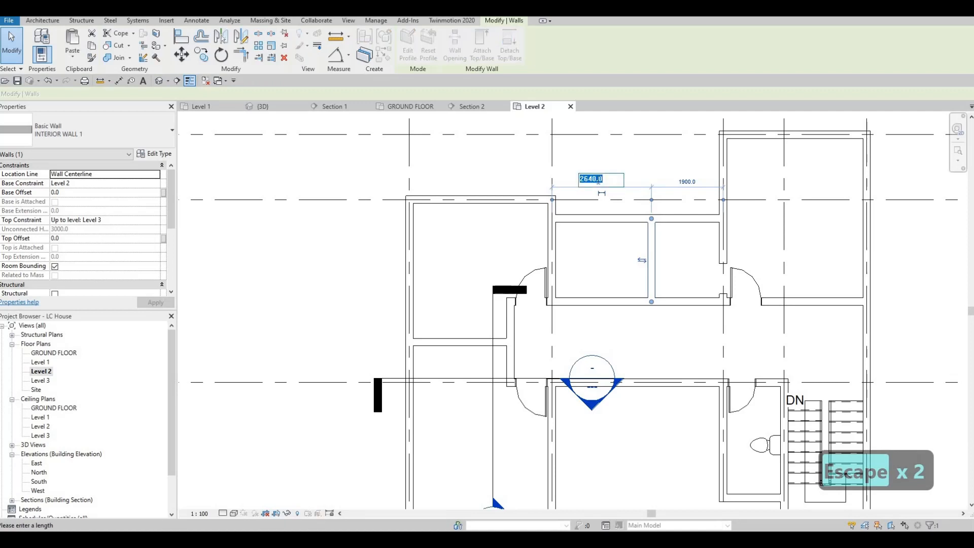
type("2930")
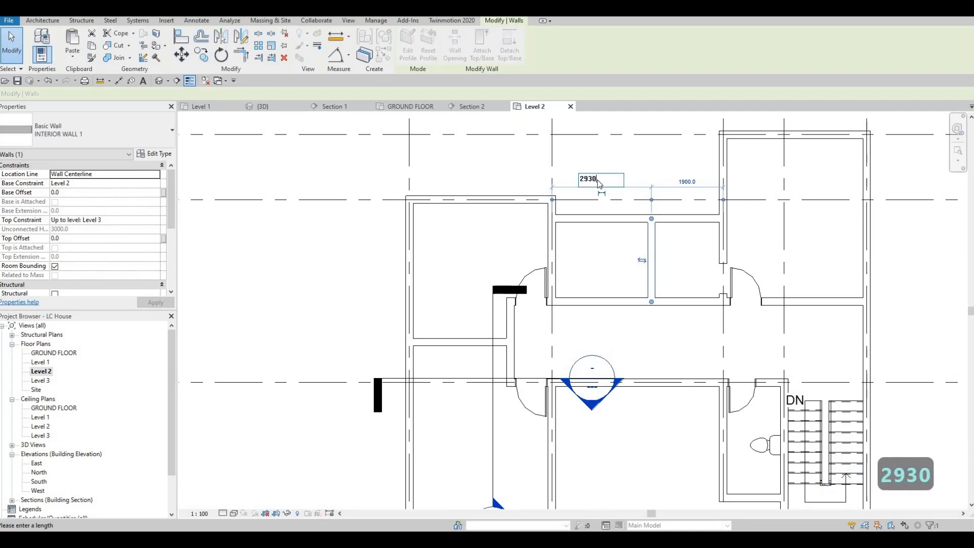
key("Return")
key("Escape")
key("Escape")
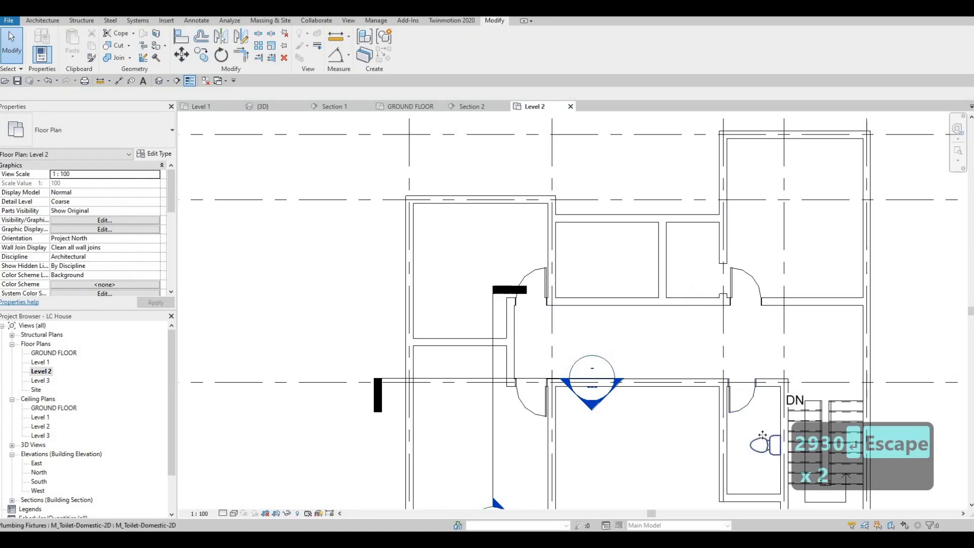
Step: Place a M_Toilet-Domestic-2D on the inner face of the exterior wall below grid D, just beside the partition on its grid 2 side
left_click(761, 424)
key("c")
key("s")
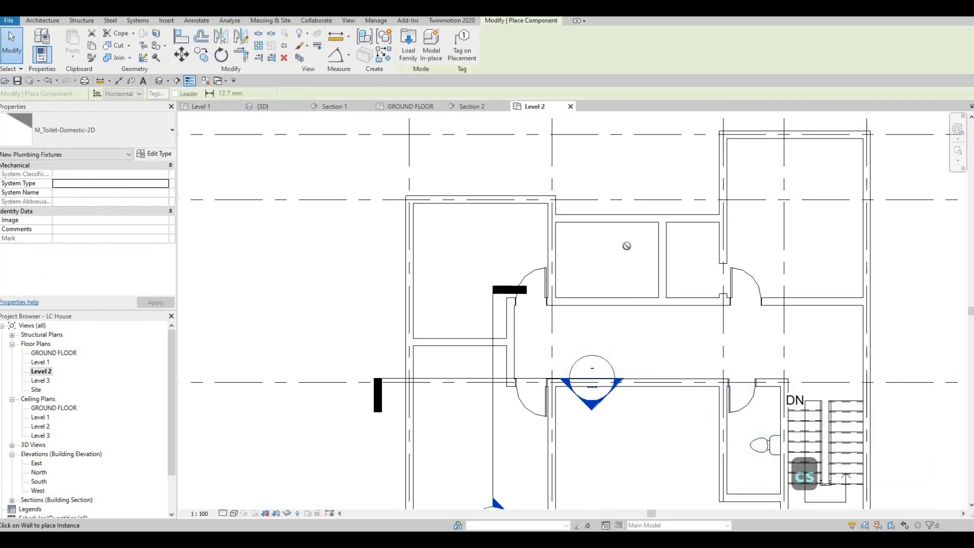
scroll(632, 256, "up", 1)
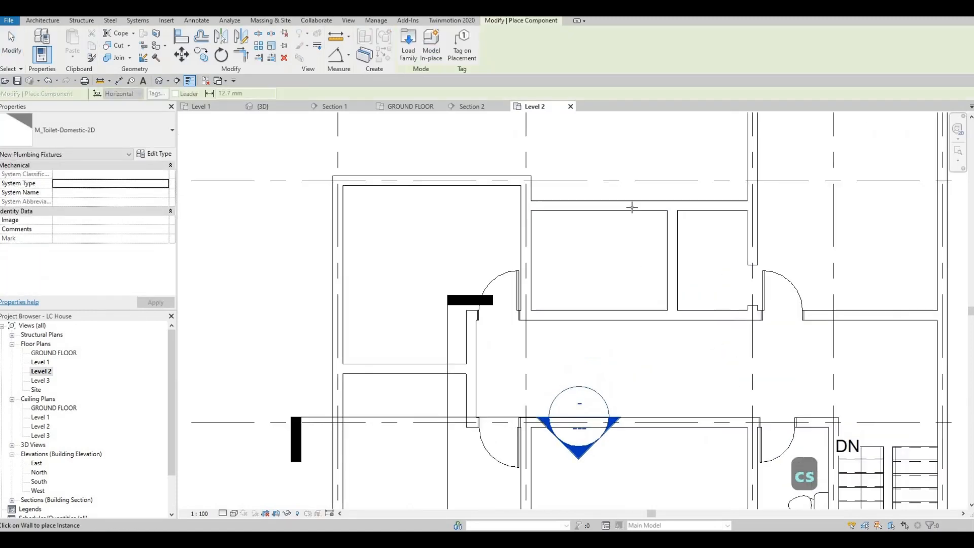
left_click(667, 219)
key("Escape")
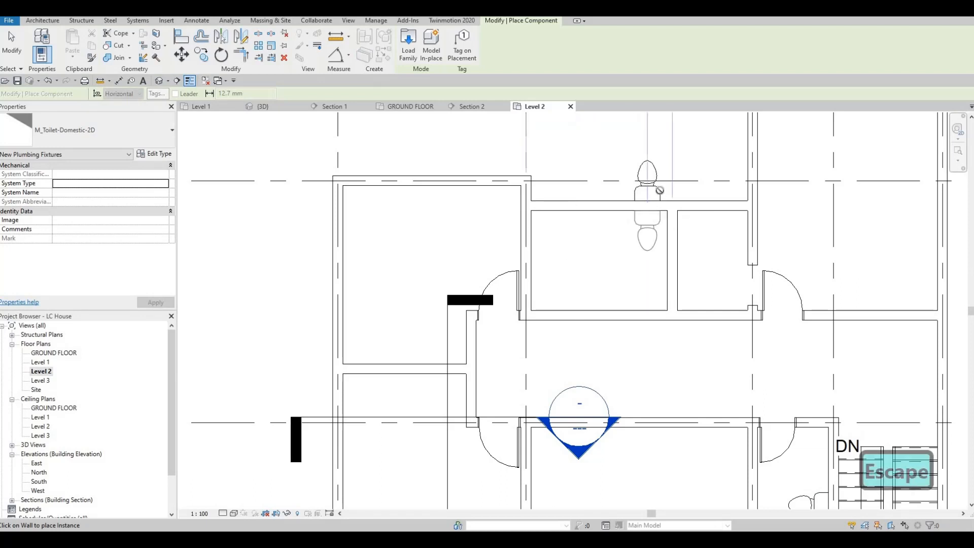
key("Escape")
key("Escape")
Step: Delete the stray toilet on the outer face of the exterior wall below grid D
left_click(655, 192)
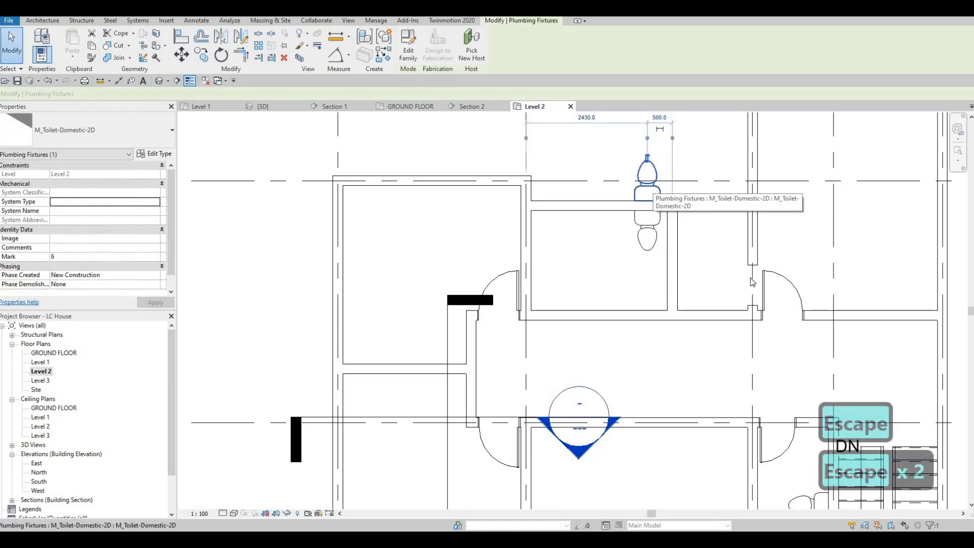
key("Delete")
key("Escape")
left_click(748, 295)
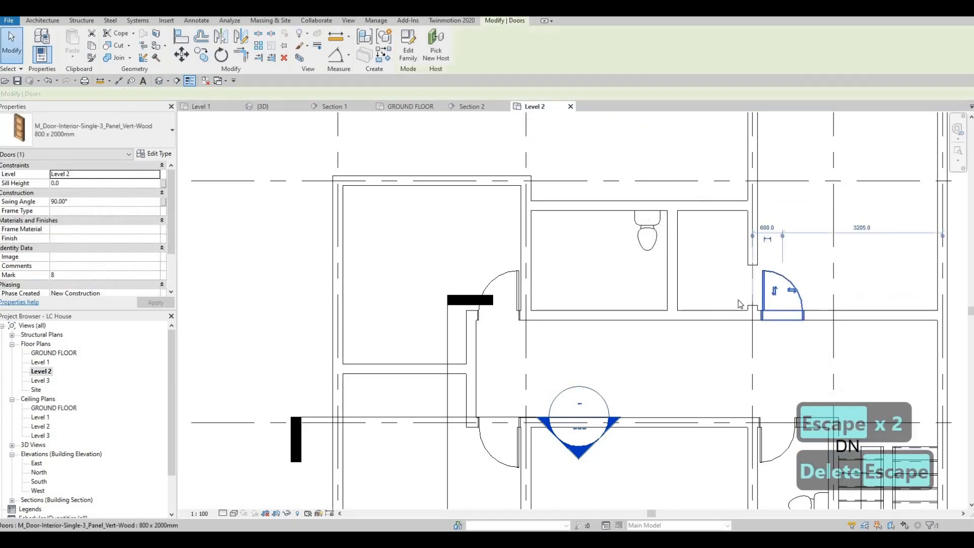
key("c")
key("s")
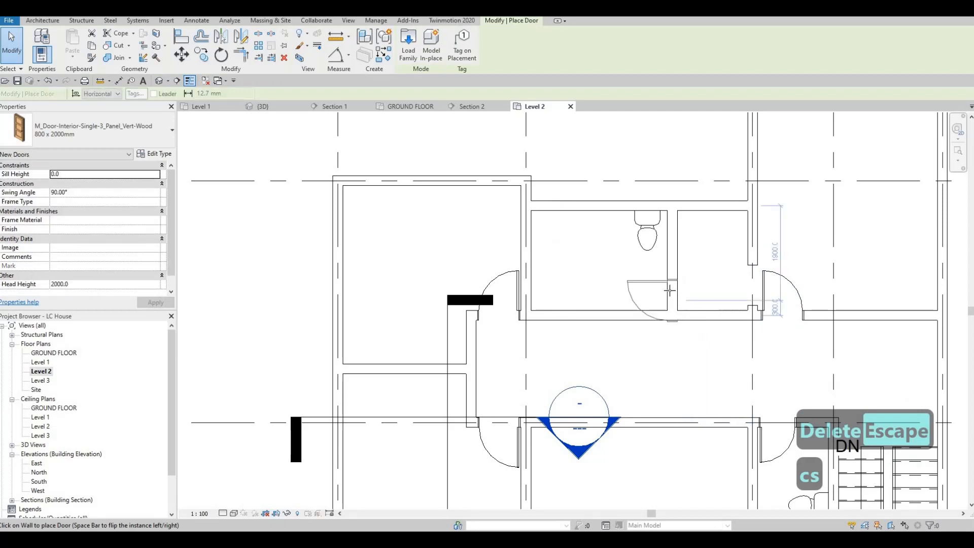
key("Escape")
key("Escape")
Step: Place a 700 x 2000mm M_Door-Interior-Single-3_Panel_Vert-Wood in the partition, hinged at the corridor end and swinging into the toilet room
left_click(790, 449)
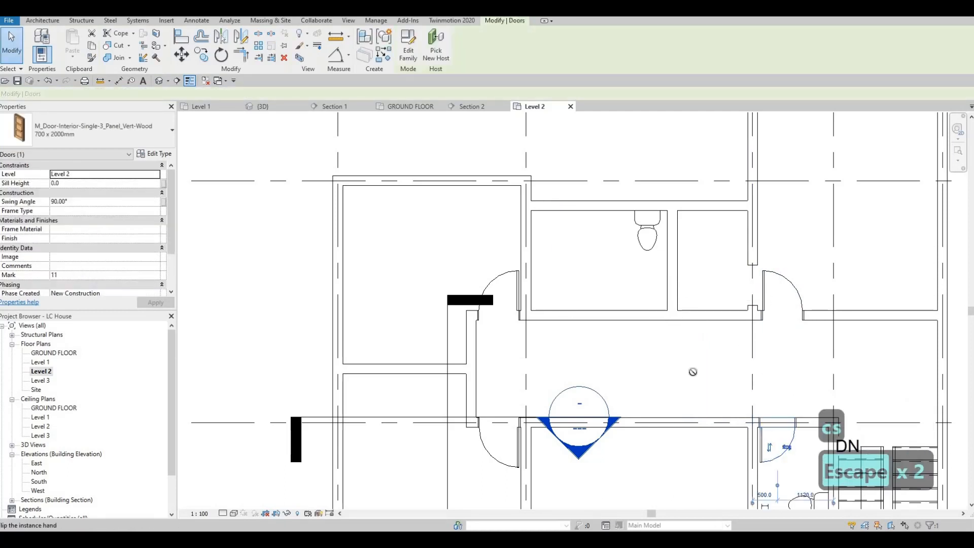
key("c")
key("s")
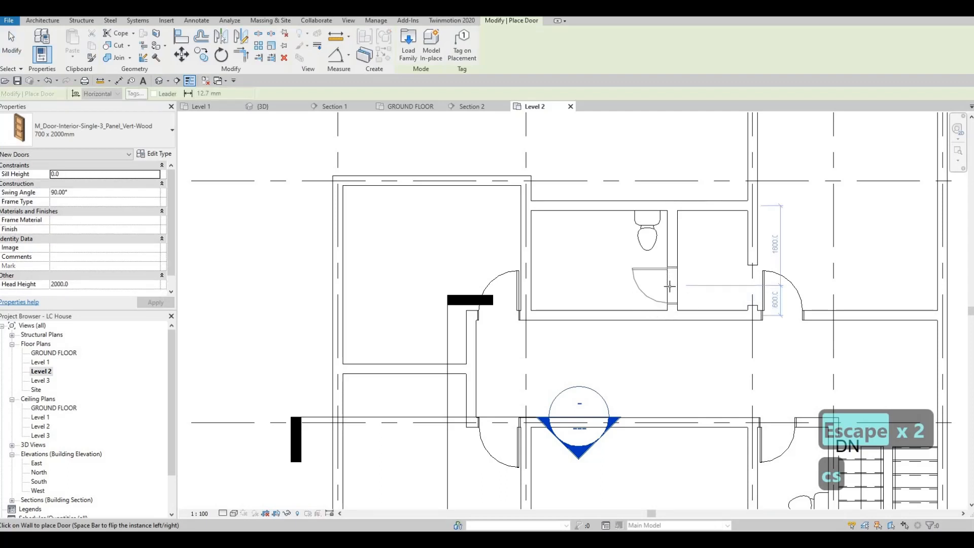
key("space")
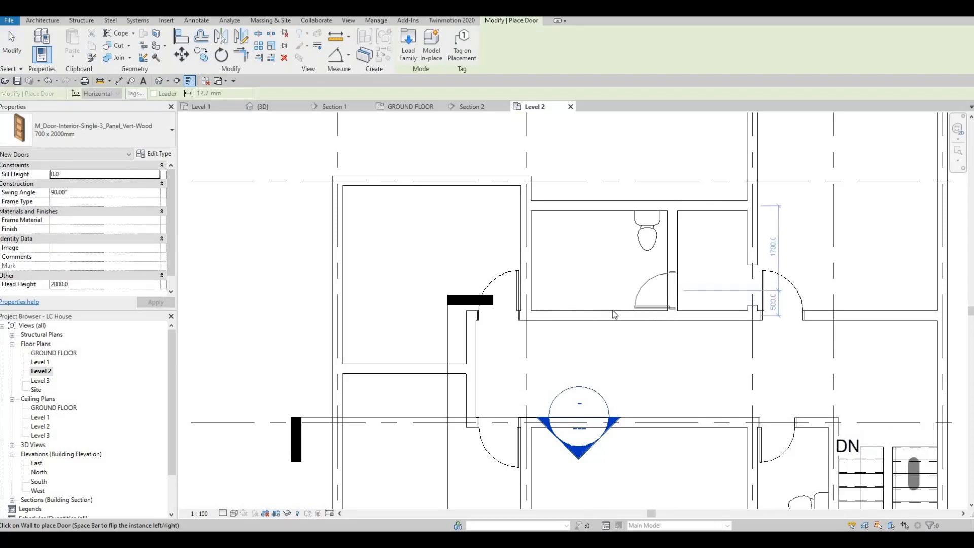
key("Escape")
key("Escape")
scroll(675, 318, "down", 2)
scroll(673, 303, "down", 2)
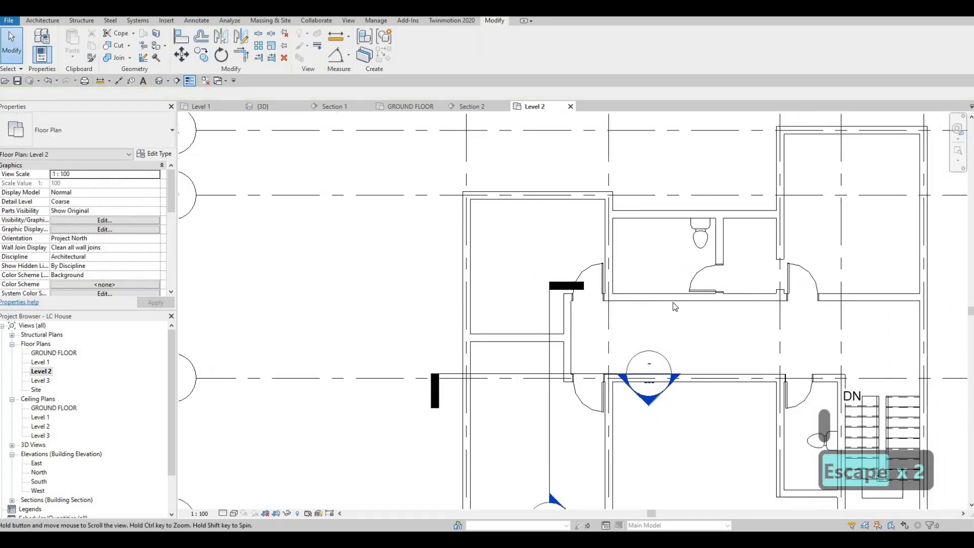
key("Escape")
Step: Nudge the new toilet towards the partition, to 2510 mm from grid 2
scroll(676, 275, "up", 3)
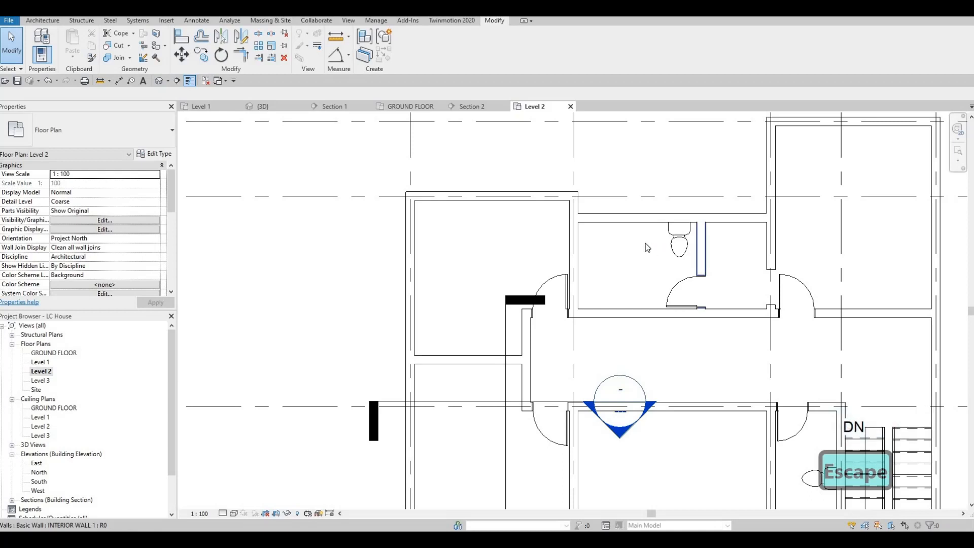
left_click(678, 251)
key("Right")
key("Right")
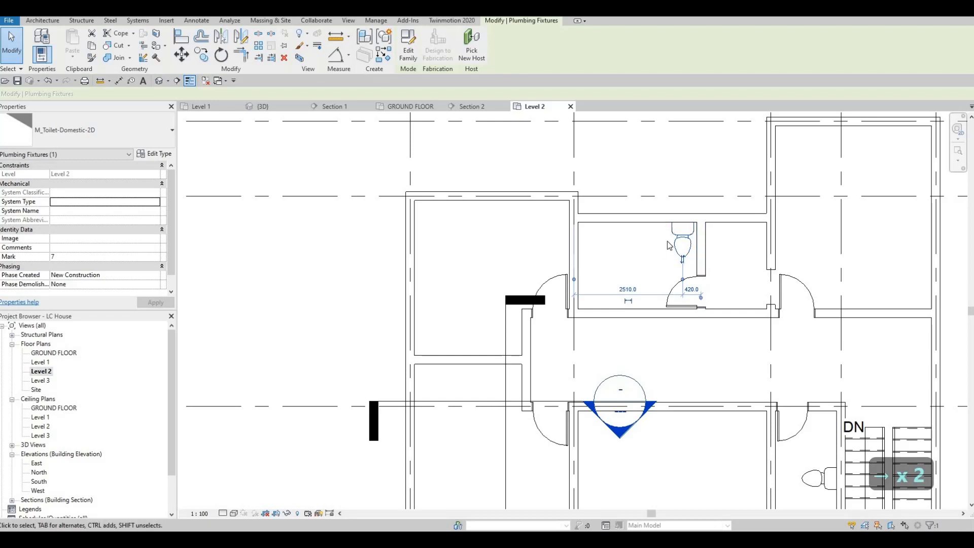
key("Escape")
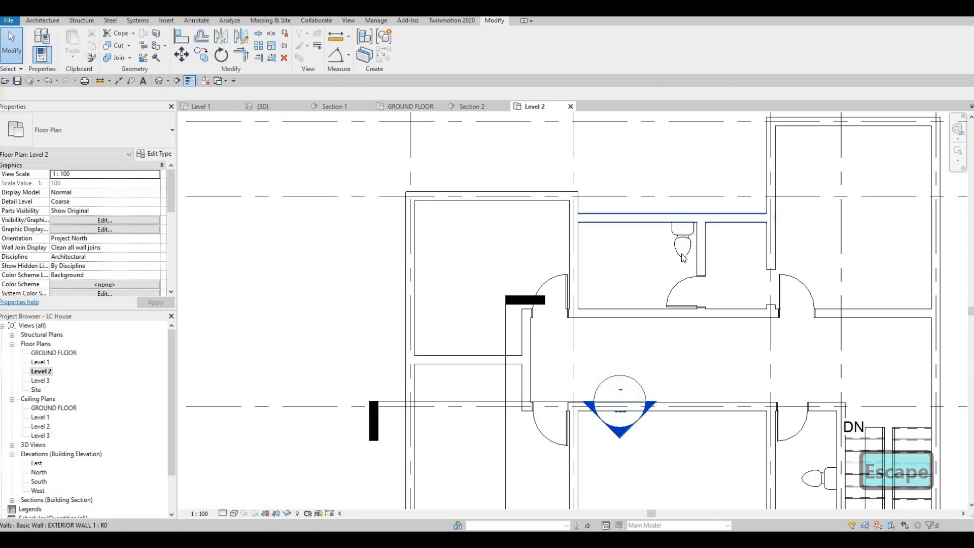
key("Escape")
Step: Duplicate the wall type of the partition beside the toilet as INTERIOR WALL 2
left_click(701, 257)
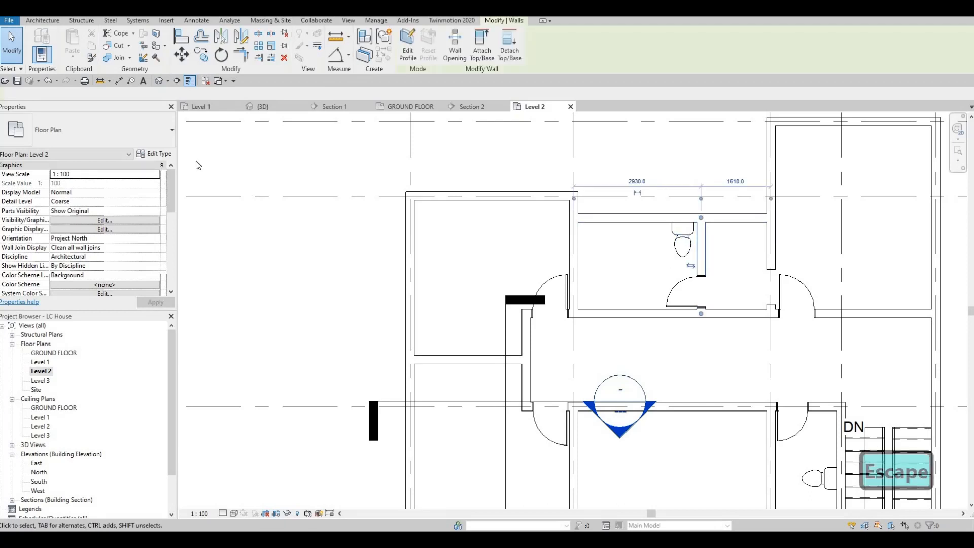
left_click(155, 153)
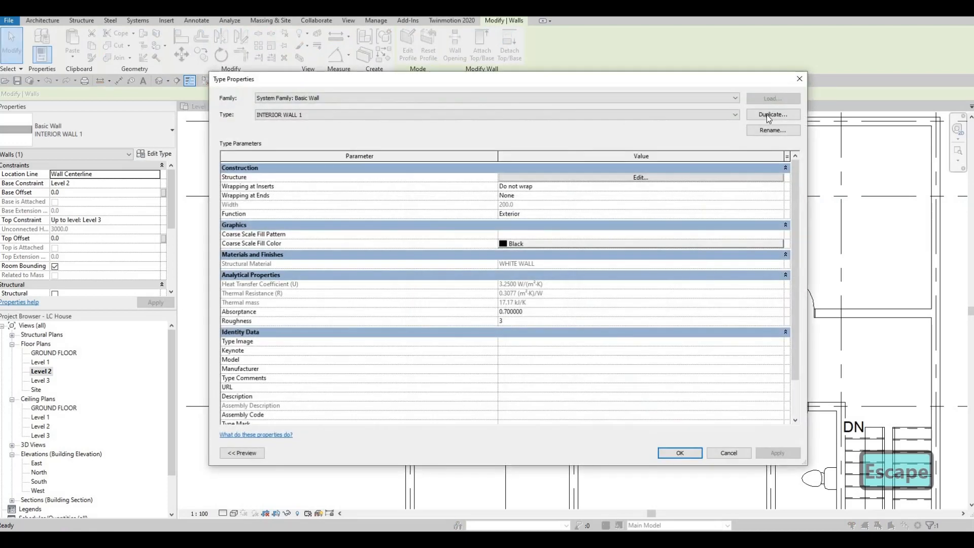
left_click(773, 114)
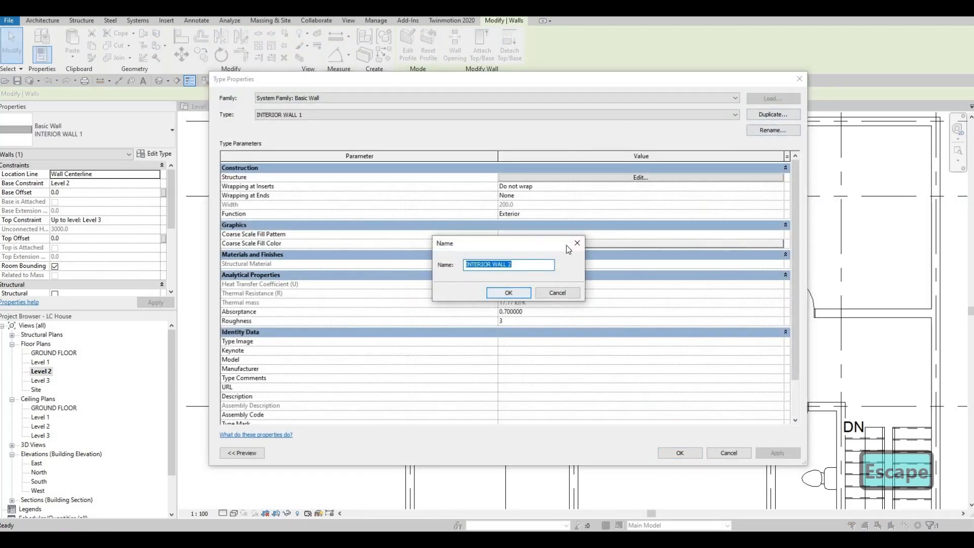
left_click(509, 293)
Step: Set the WHITE WALL structure layer of INTERIOR WALL 2 to 100 mm thick and apply the type edits
left_click(551, 178)
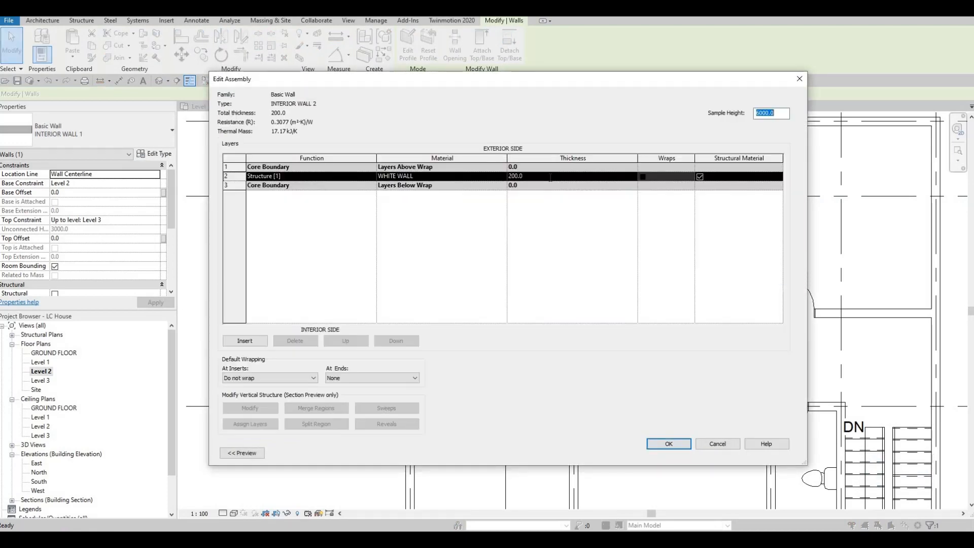
left_click(550, 177)
type("100")
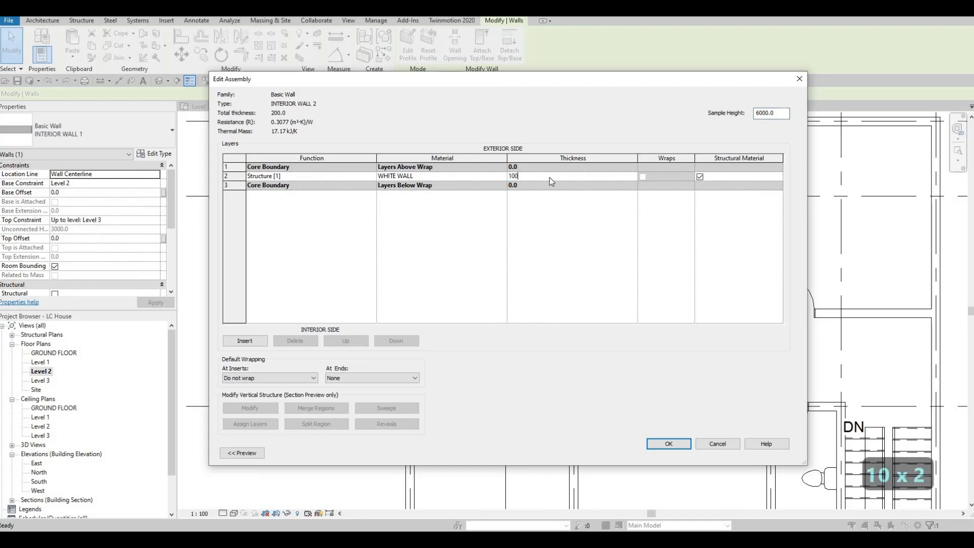
key("Return")
left_click(661, 444)
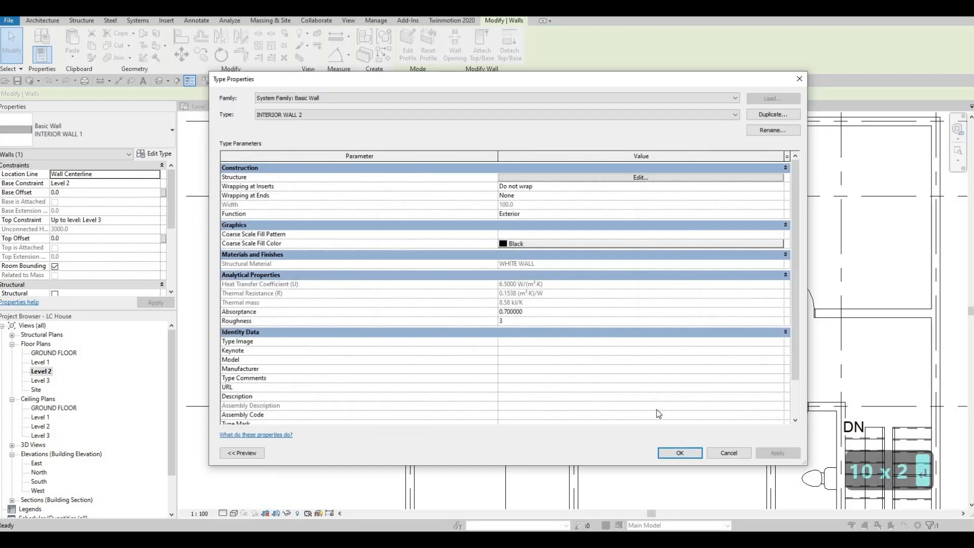
key("Return")
scroll(658, 218, "up", 3)
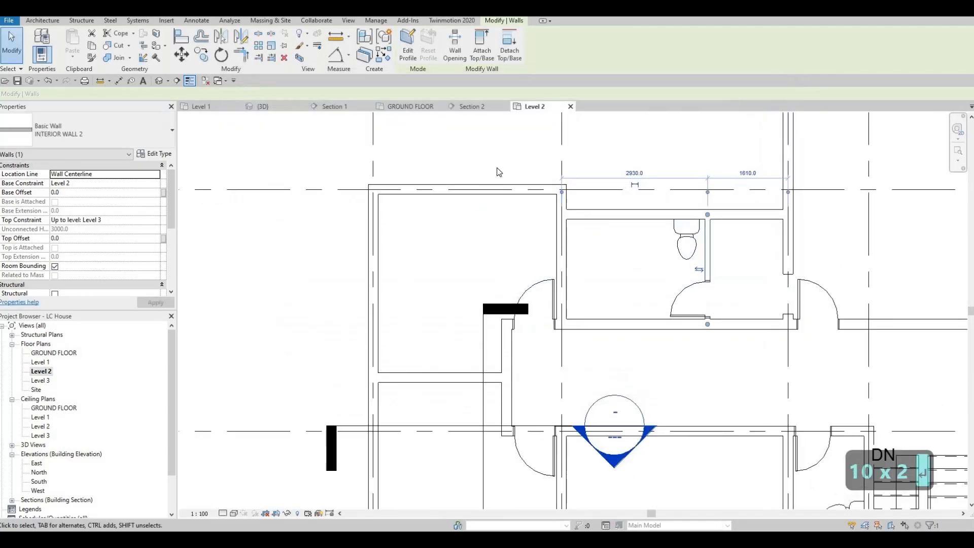
left_click(655, 213)
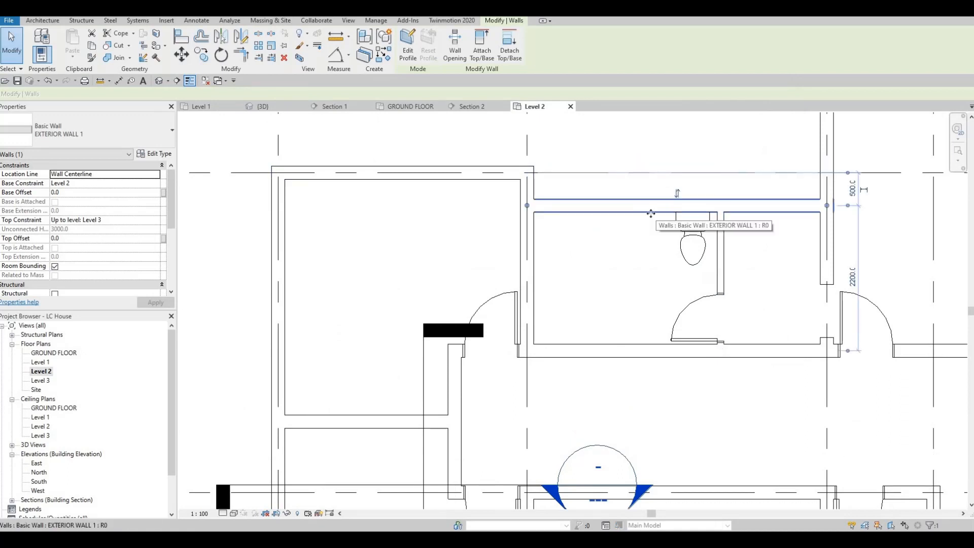
key("Escape")
key("Escape")
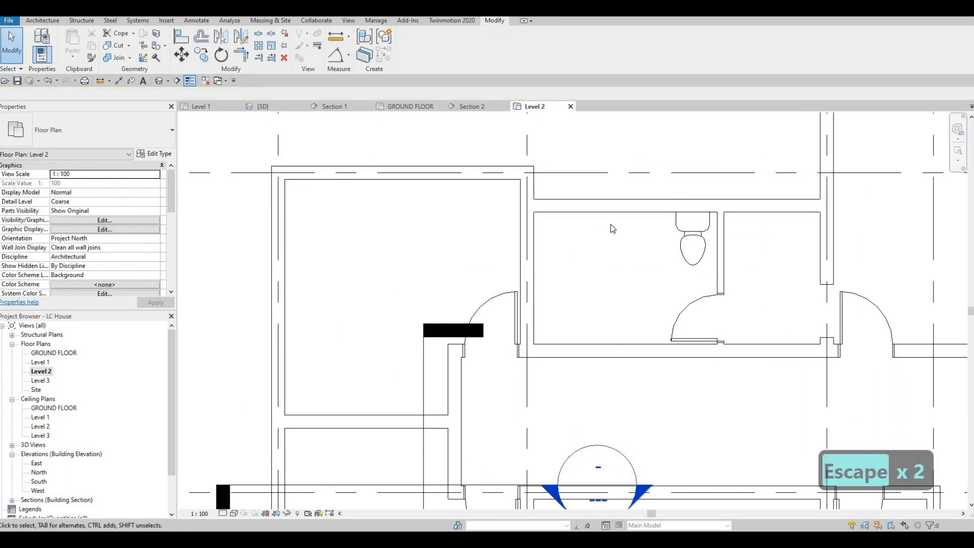
left_click(721, 241)
left_click(121, 138)
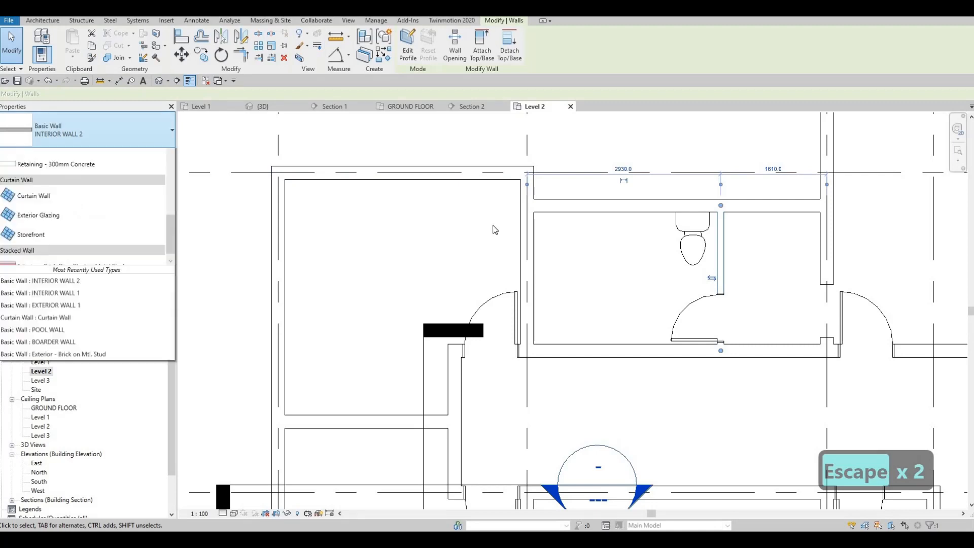
key("Escape")
key("Escape")
key("Escape")
Step: Draw an INTERIOR WALL 2 stub about 800 mm long from the exterior wall beside the toilet, 800 mm from the partition
left_click(720, 251)
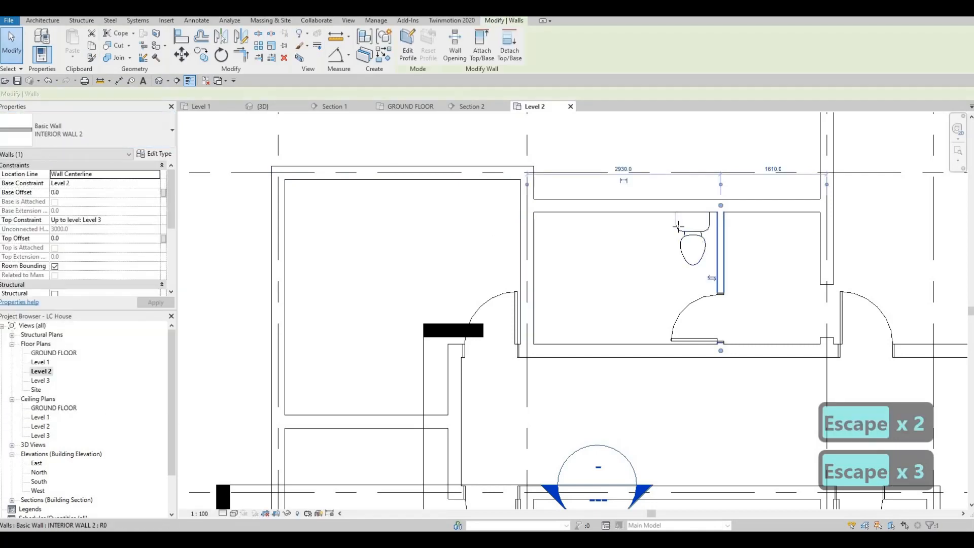
key("c")
key("s")
left_click(668, 213)
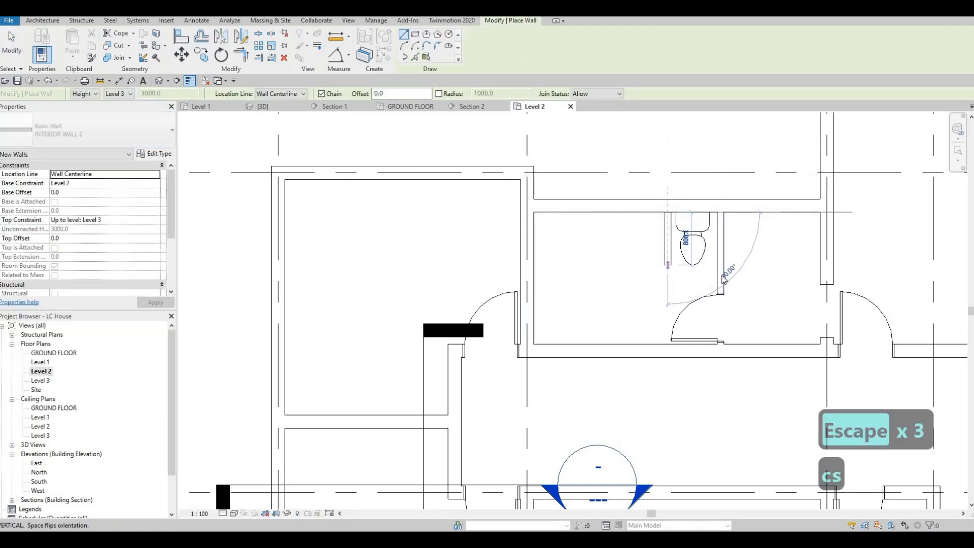
key("Escape")
key("Escape")
Step: Change the partition with the 700 mm door to INTERIOR WALL 1
left_click(721, 254)
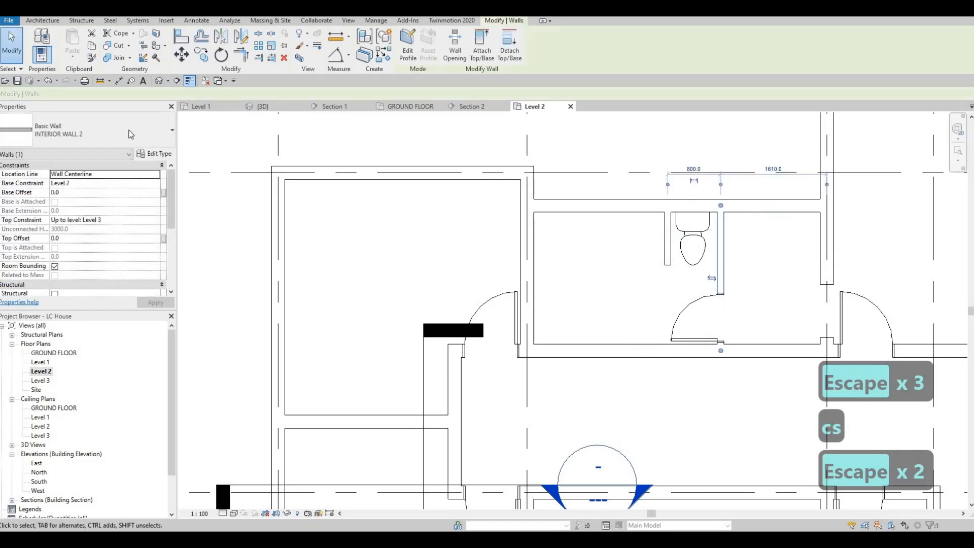
left_click(101, 133)
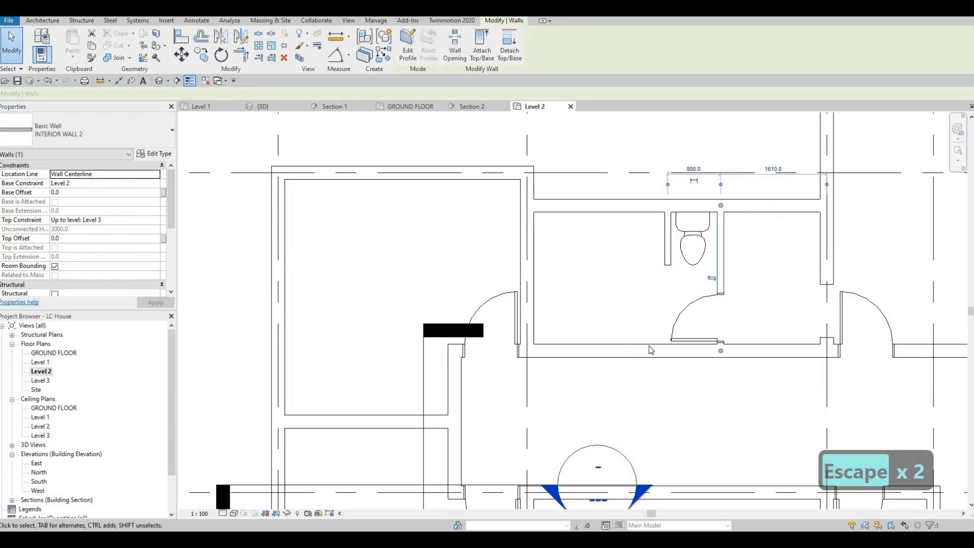
key("Escape")
key("Escape")
key("Escape")
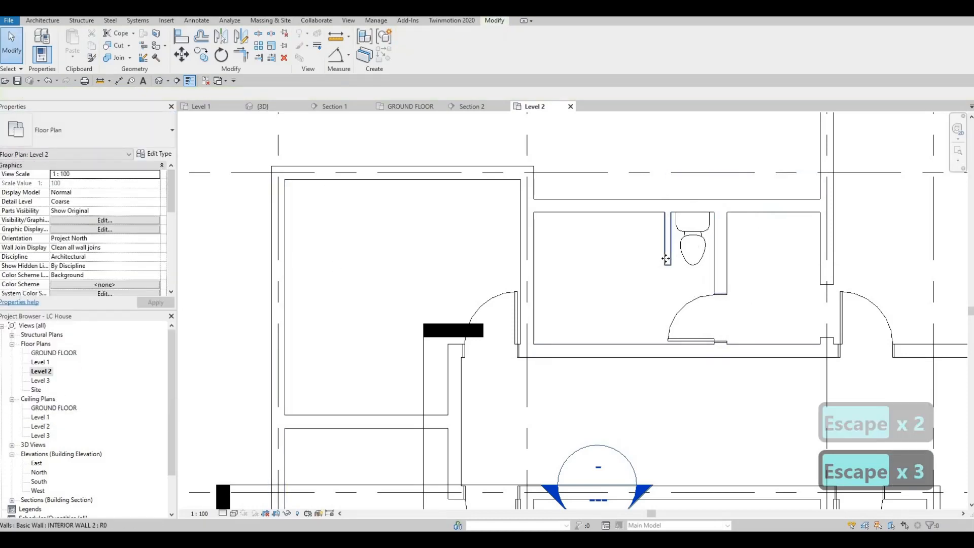
Step: Nudge the stub wall beside the toilet away from it, to 820 mm from the partition
left_click(666, 259)
key("Left")
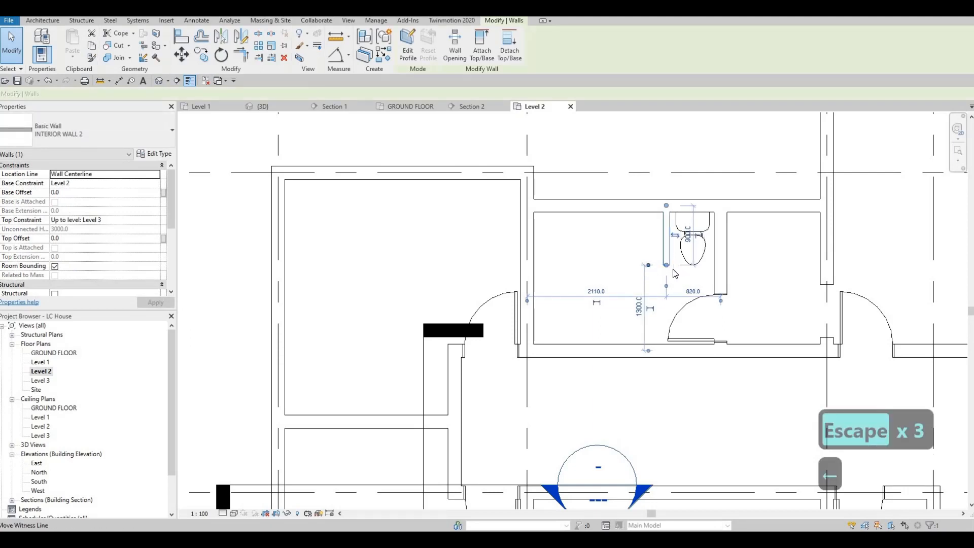
scroll(670, 268, "up", 2)
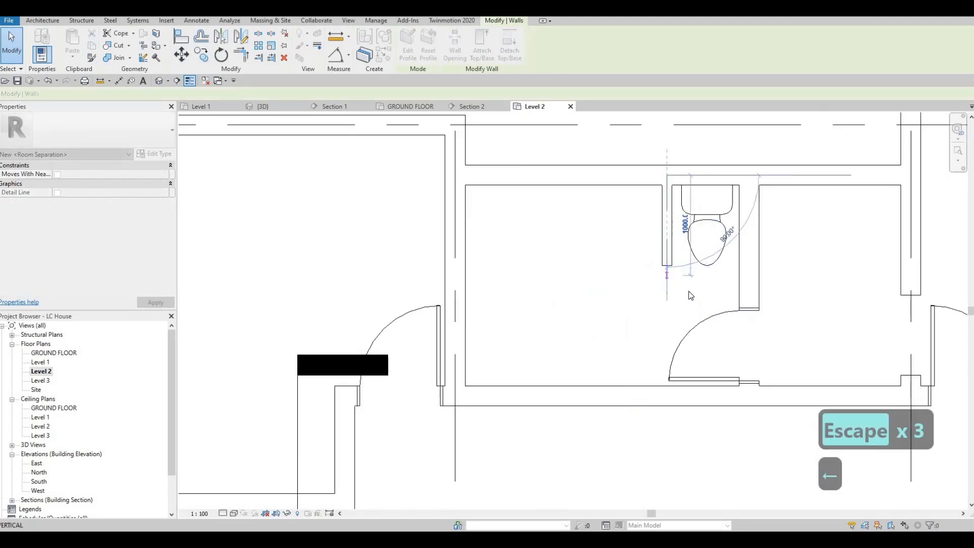
key("Escape")
key("Escape")
scroll(700, 294, "down", 2)
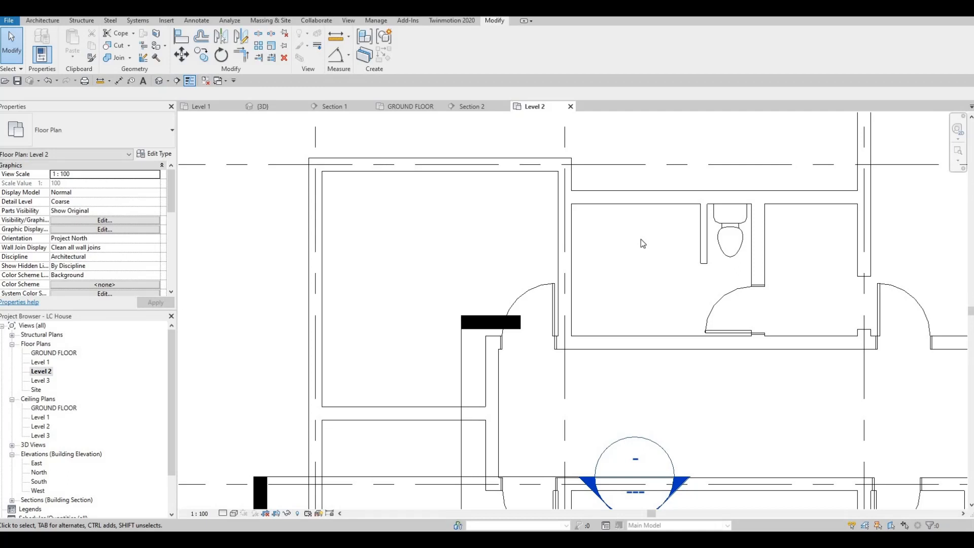
key("F1")
key("F1")
key("F1")
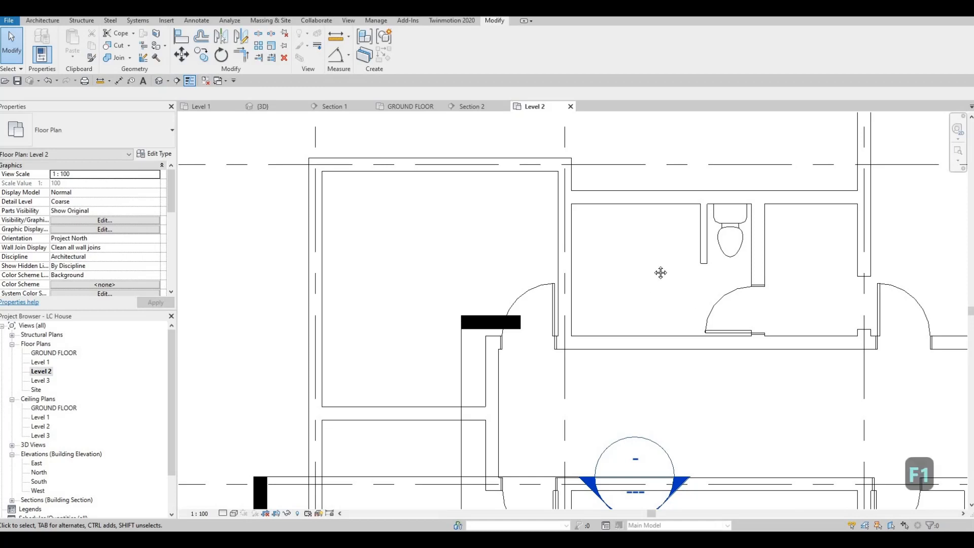
Step: Review the whole Level 2 plan, from the bathroom and corridor to the bedrooms, stair and outer grids
scroll(503, 174, "down", 2)
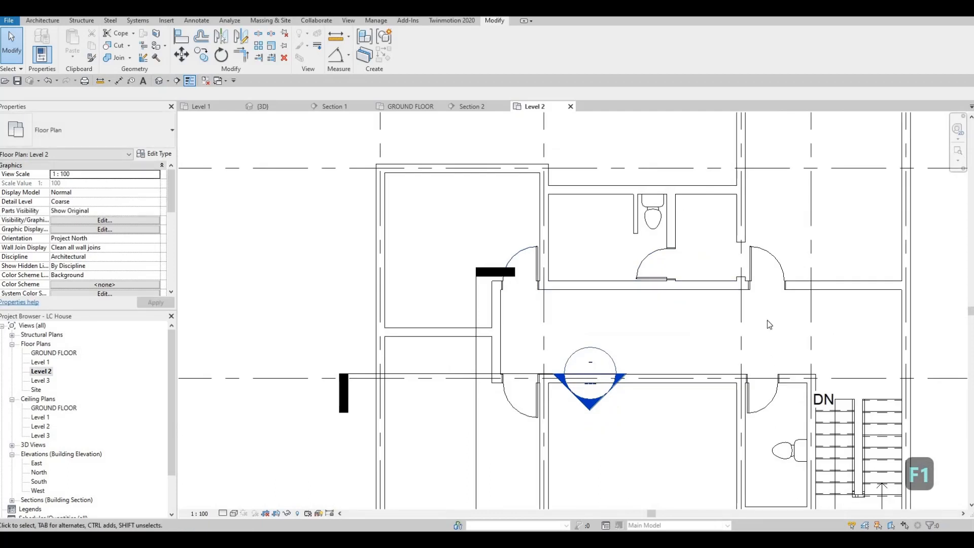
middle_click_drag(767, 321, 746, 231)
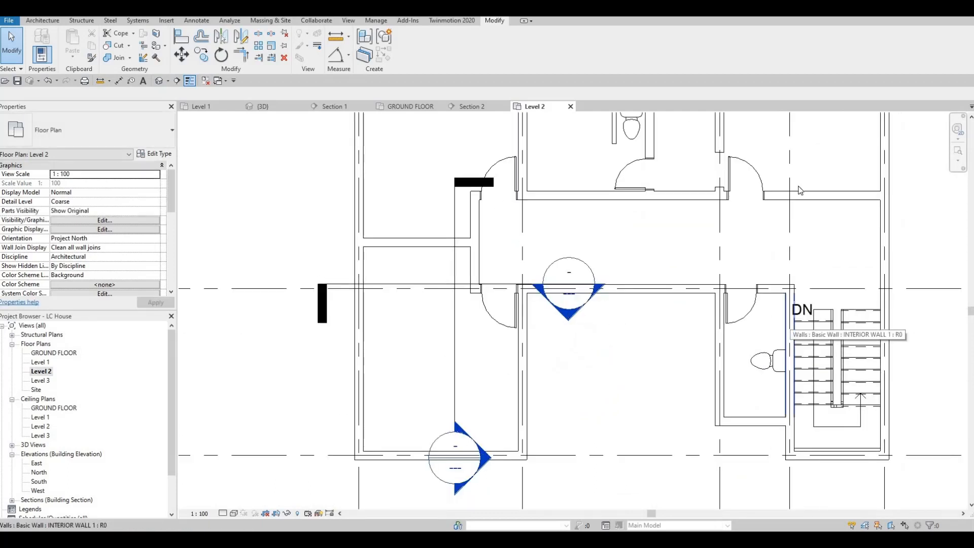
middle_click_drag(602, 198, 583, 238)
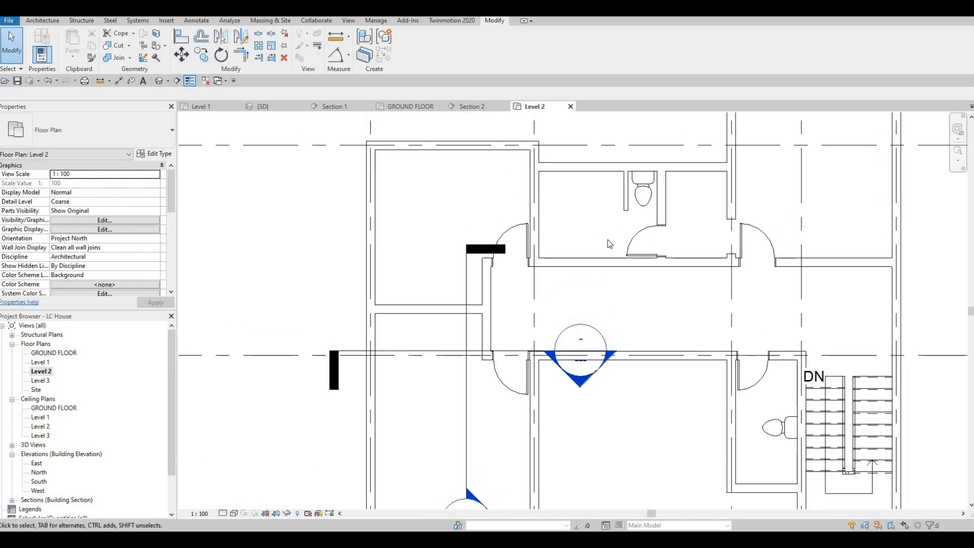
scroll(632, 230, "down", 1)
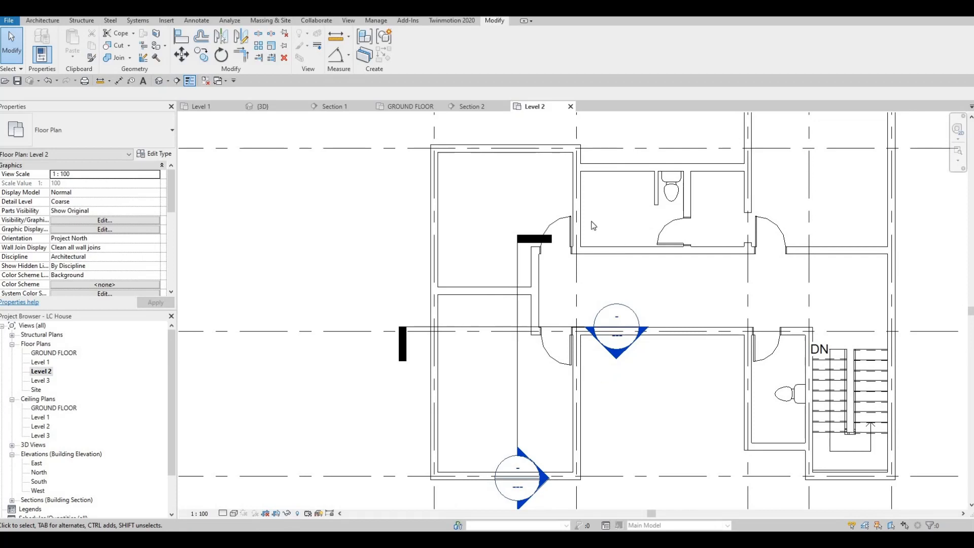
middle_click_drag(628, 237, 611, 225)
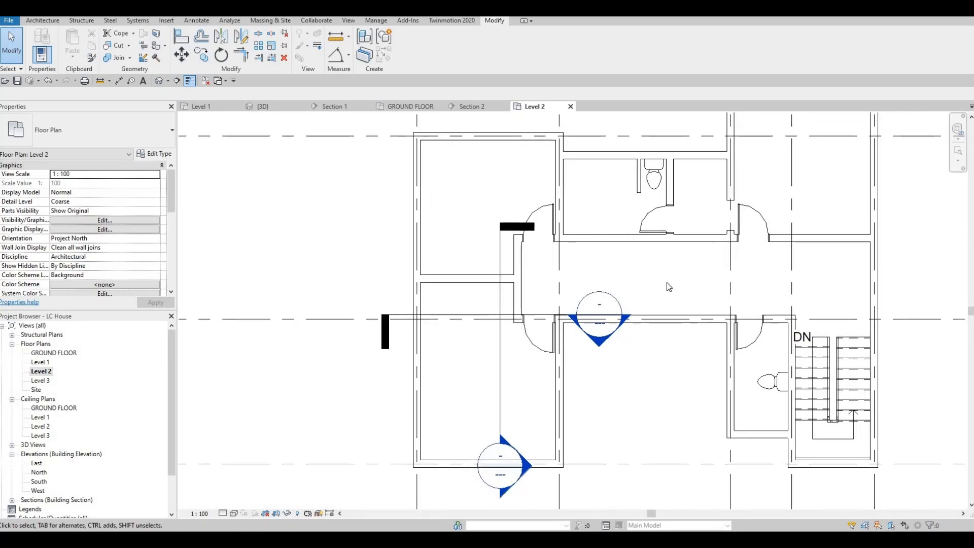
scroll(678, 261, "down", 2)
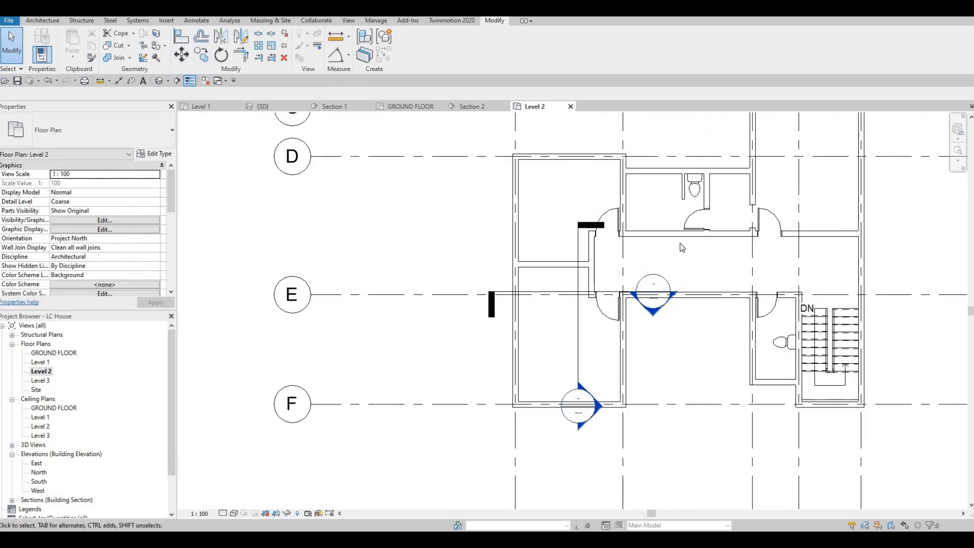
scroll(682, 248, "down", 2)
middle_click_drag(585, 279, 624, 254)
key("F1")
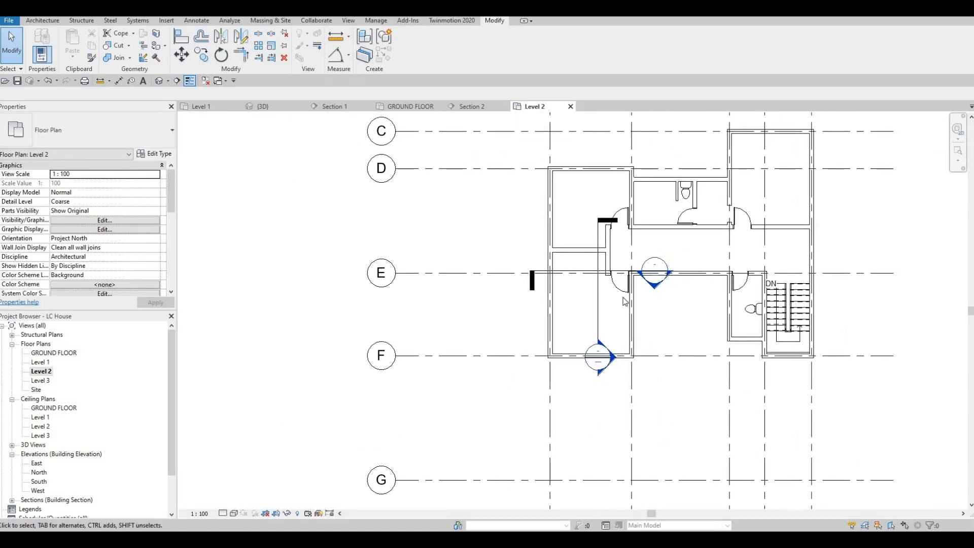
middle_click_drag(658, 223, 623, 229)
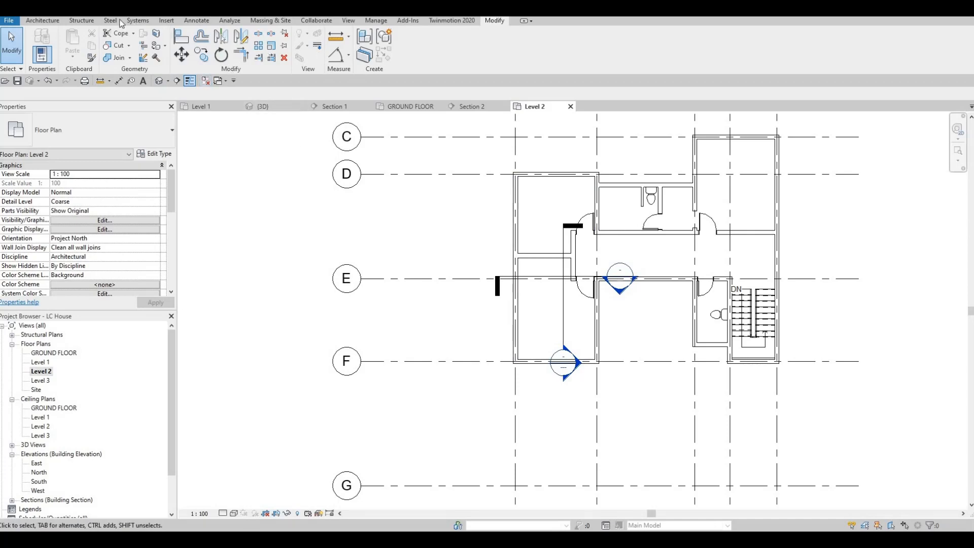
Step: Load the M_Bed-Box family from the Furniture > Beds folder of the metric library
left_click(165, 20)
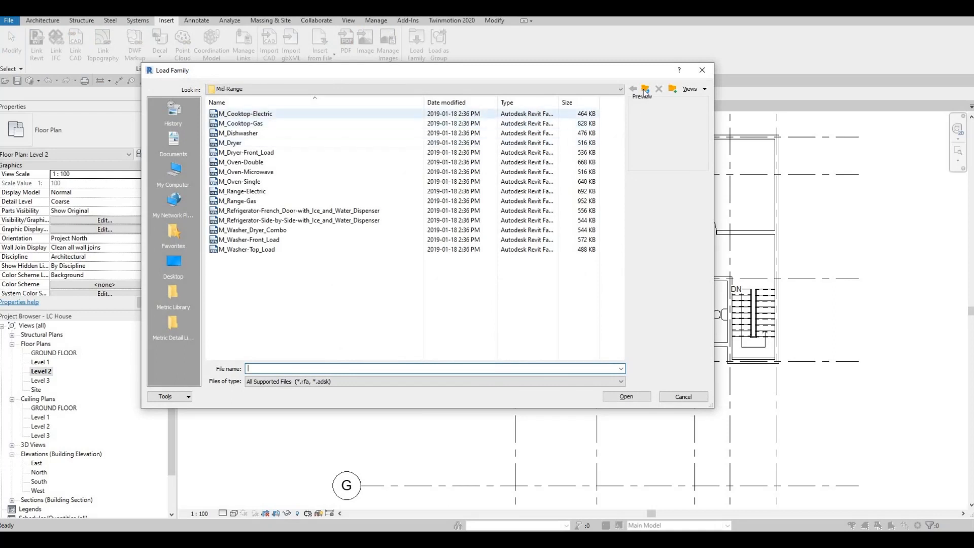
left_click(645, 90)
left_click(645, 90)
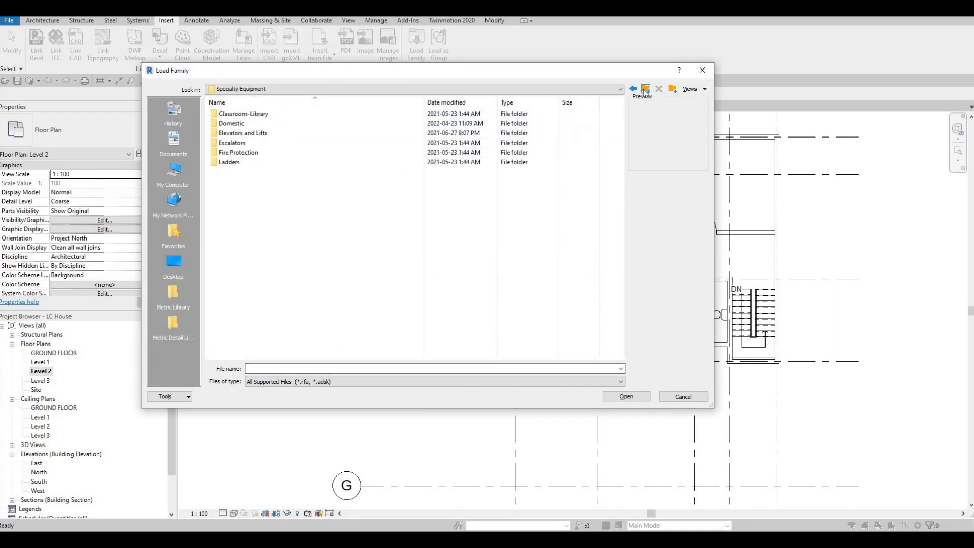
left_click(645, 90)
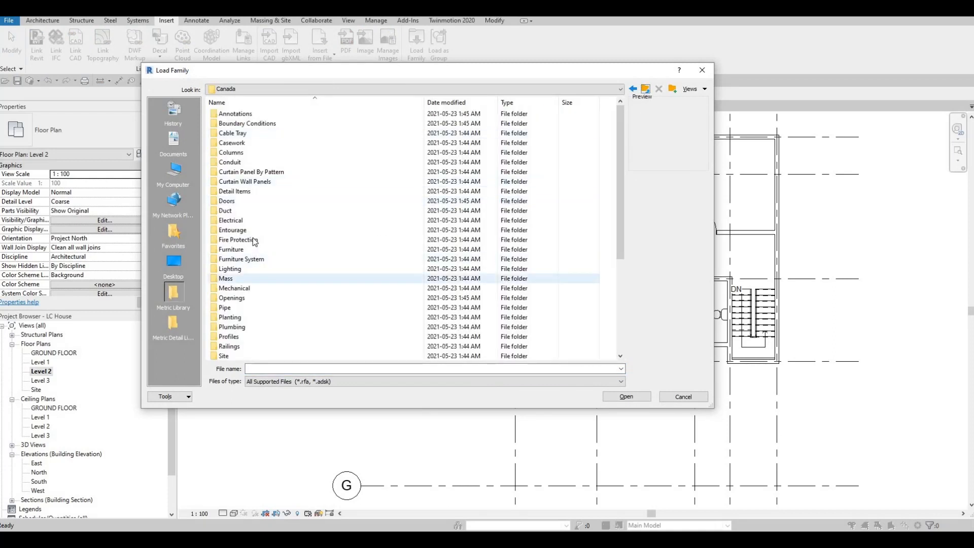
scroll(238, 231, "down", 2)
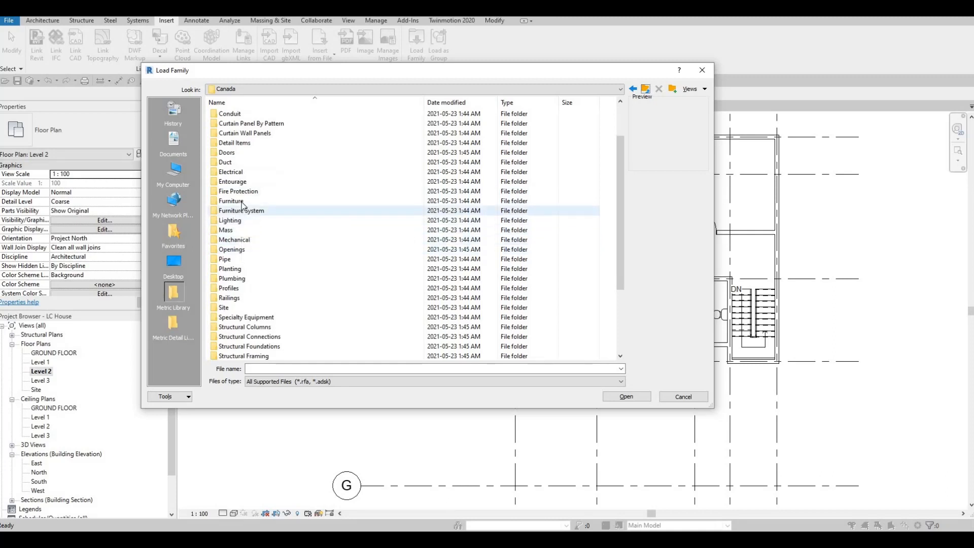
double_click(231, 201)
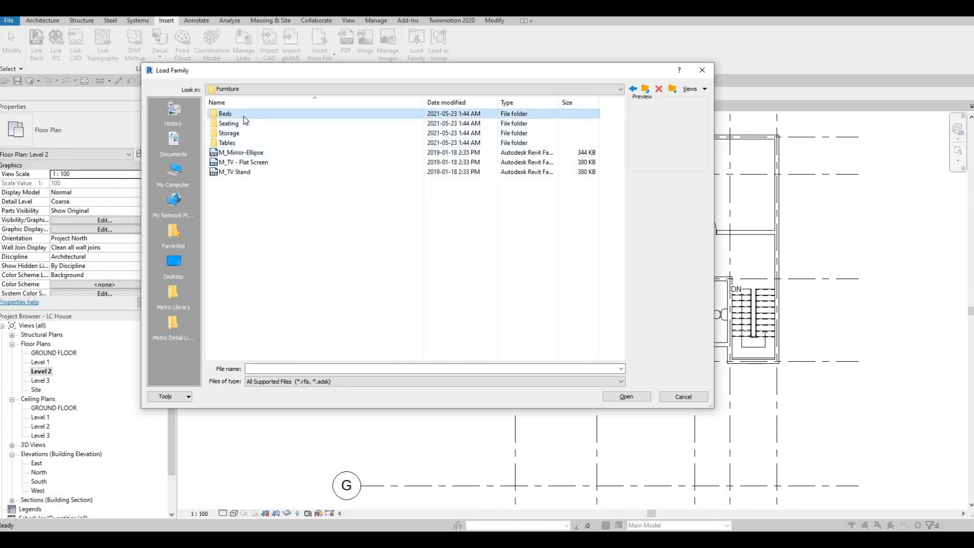
double_click(243, 116)
left_click(243, 115)
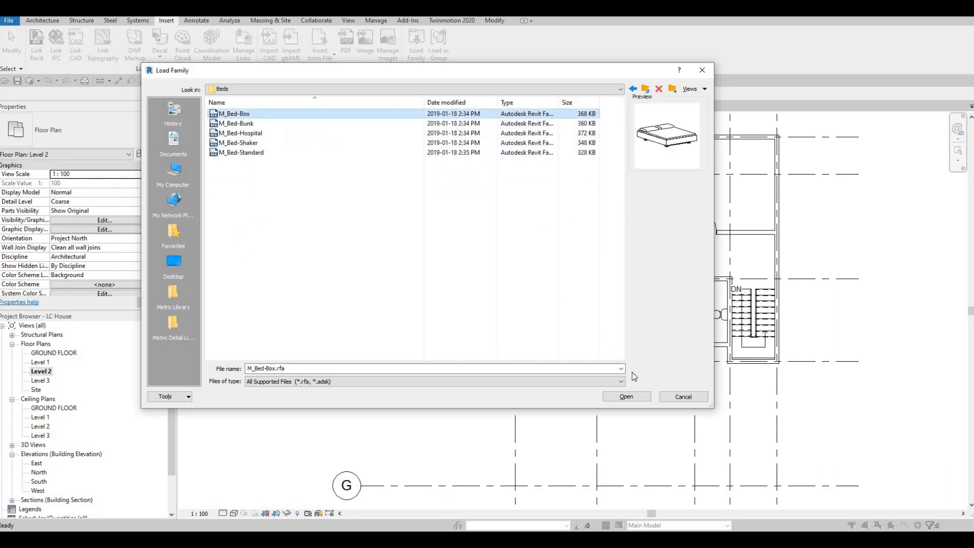
key("Return")
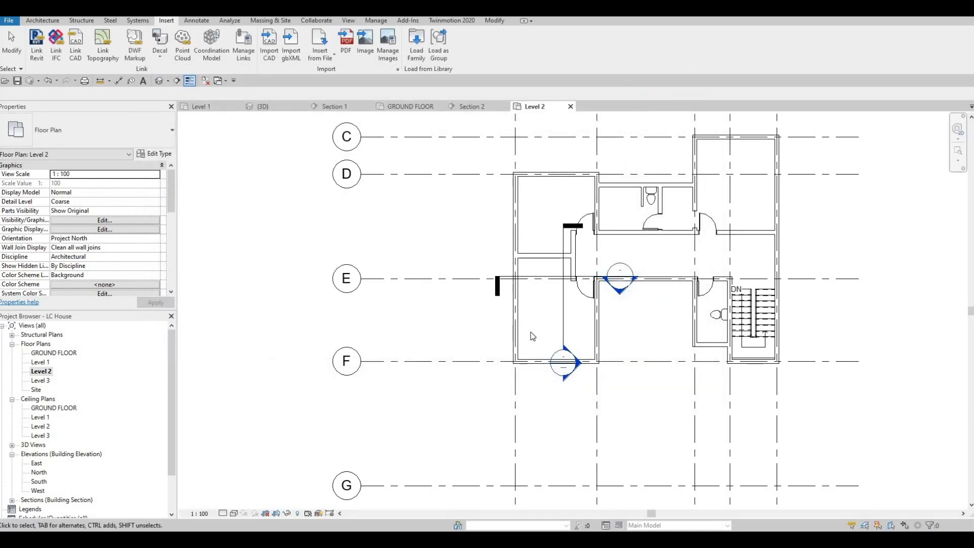
Step: Place a 1525 x 2007mm - Queen M_Bed-Box in the north-east bedroom, rotated with its head against the east exterior wall
key("c")
key("m")
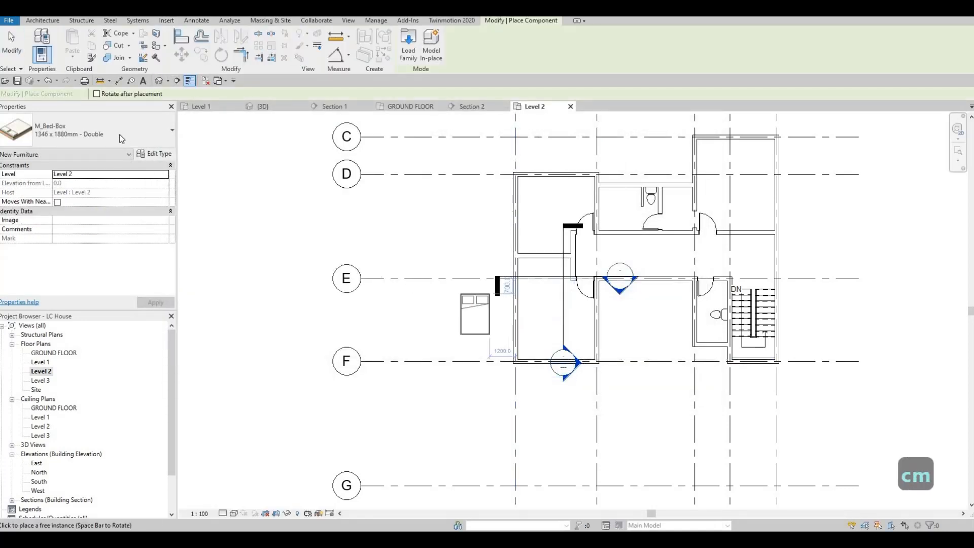
left_click(101, 131)
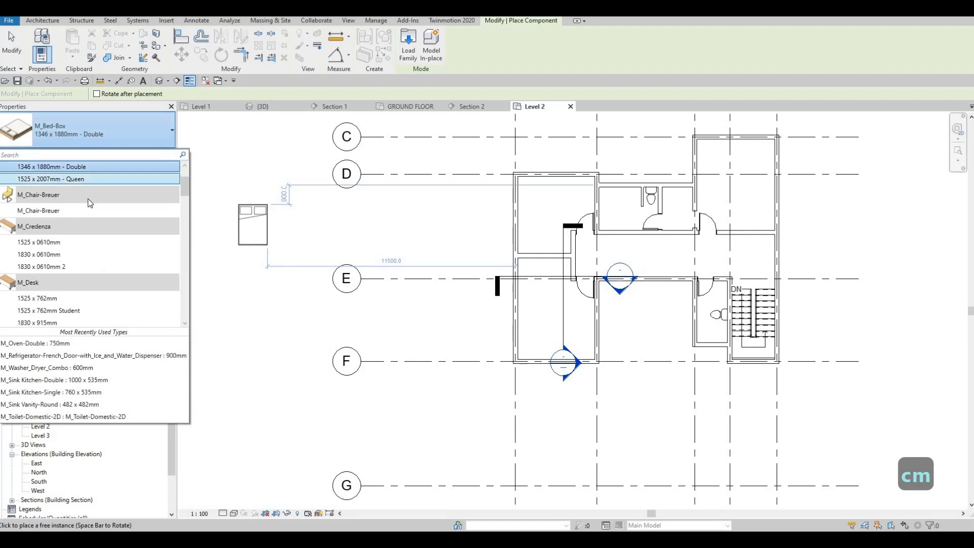
scroll(87, 227, "up", 2)
left_click(87, 227)
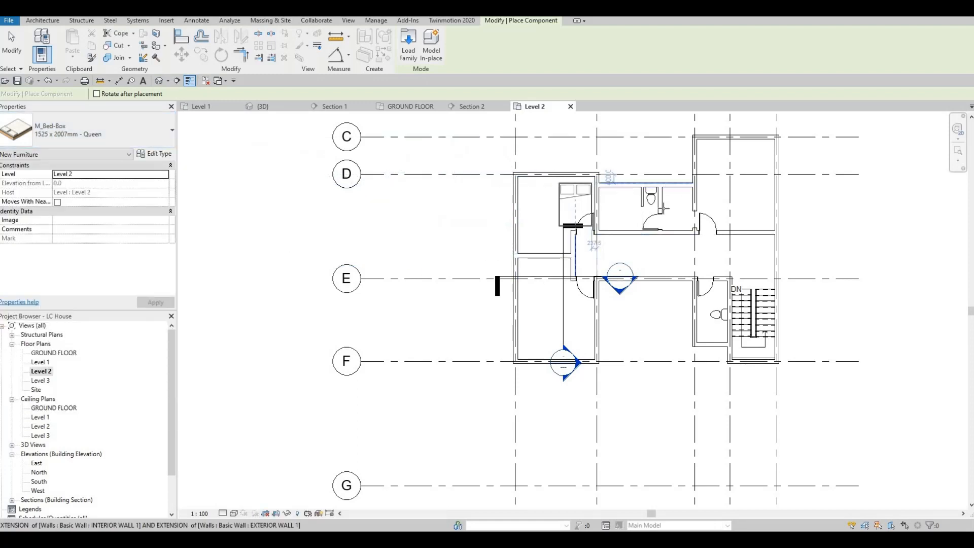
middle_click_drag(764, 183, 682, 213)
scroll(682, 213, "up", 2)
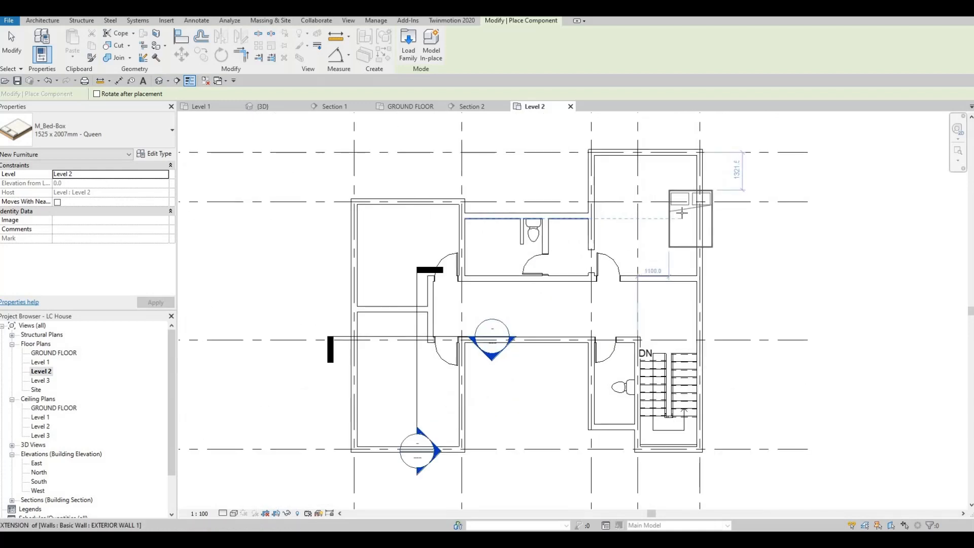
key("space")
key("space")
key("space")
scroll(672, 207, "up", 2)
key("space")
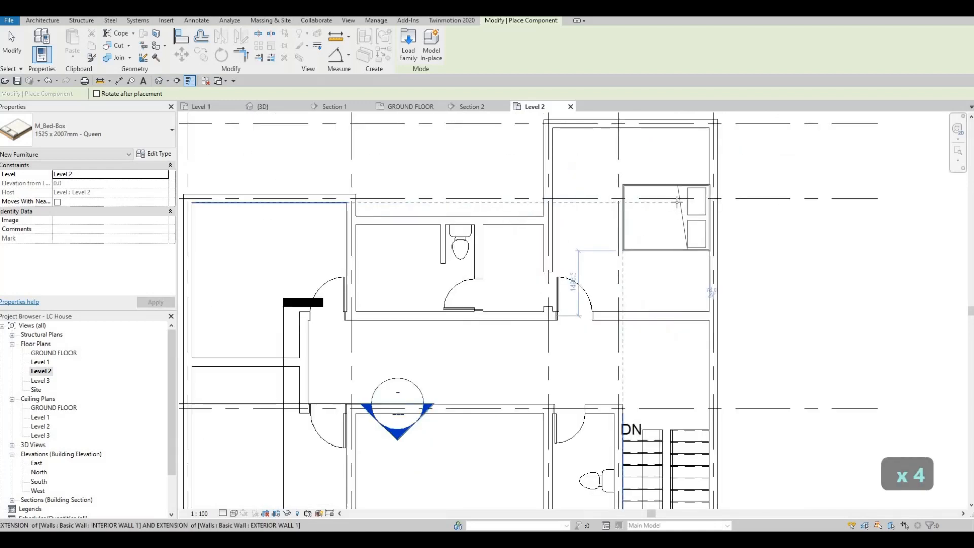
scroll(675, 185, "up", 2)
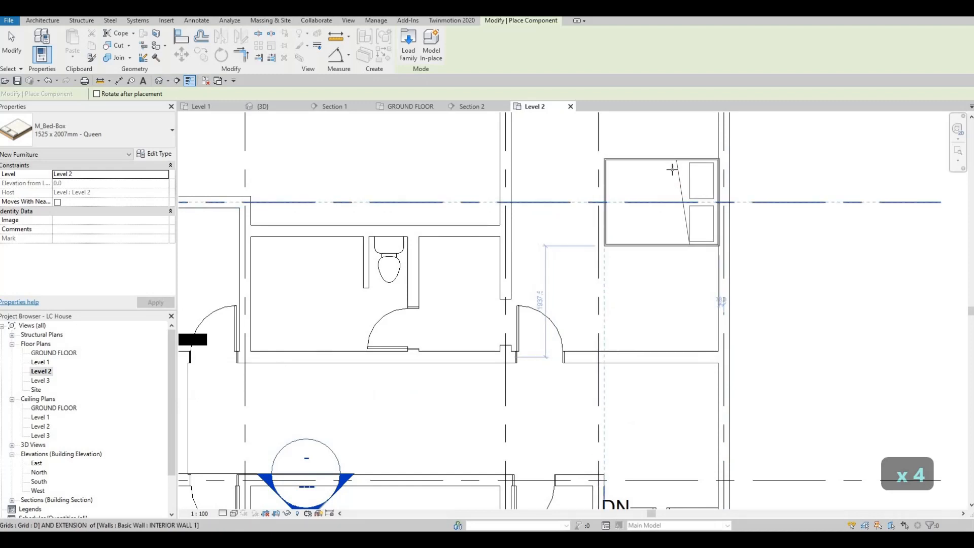
scroll(672, 170, "up", 4)
scroll(604, 218, "down", 5)
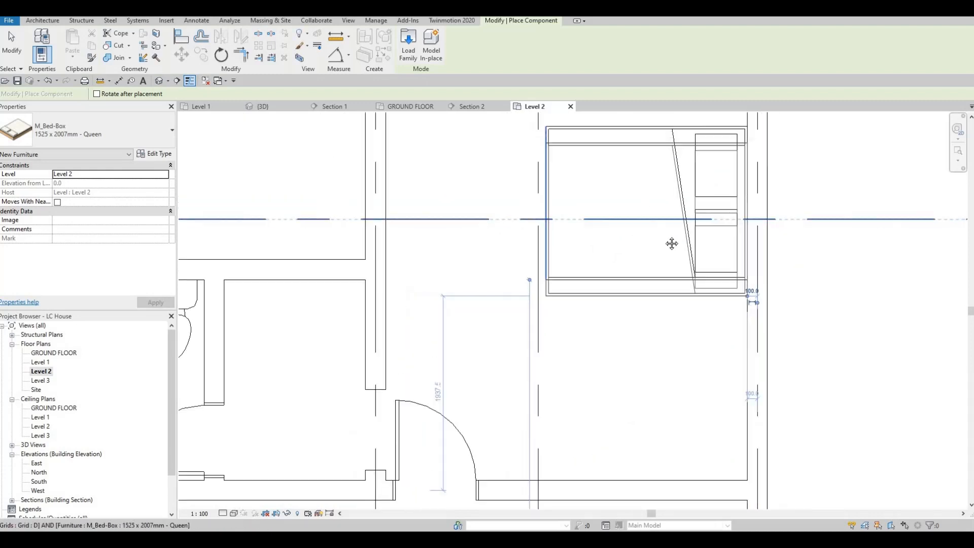
Step: Place a Queen bed in the north-west bedroom with its head against the west exterior wall, about 700 mm from grid D
scroll(721, 259, "down", 1)
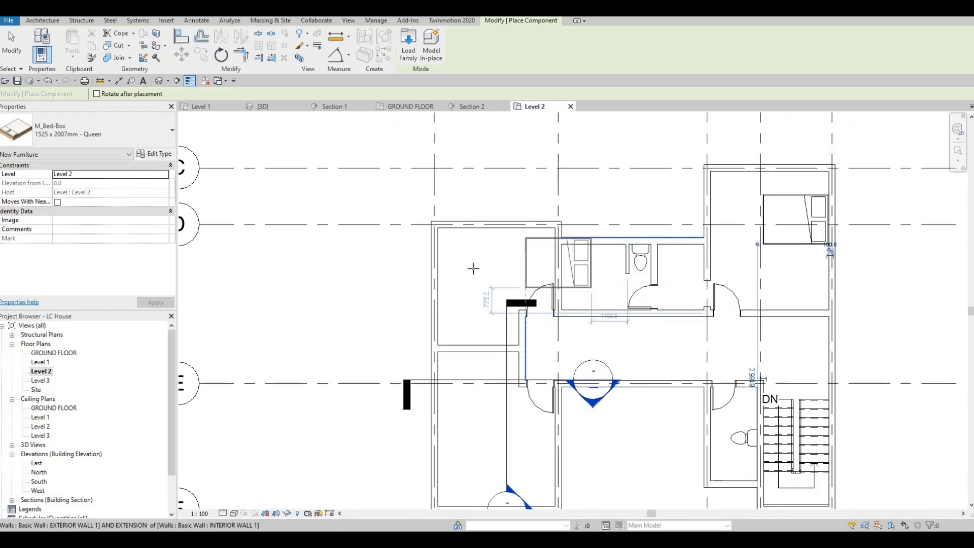
scroll(469, 293, "up", 2)
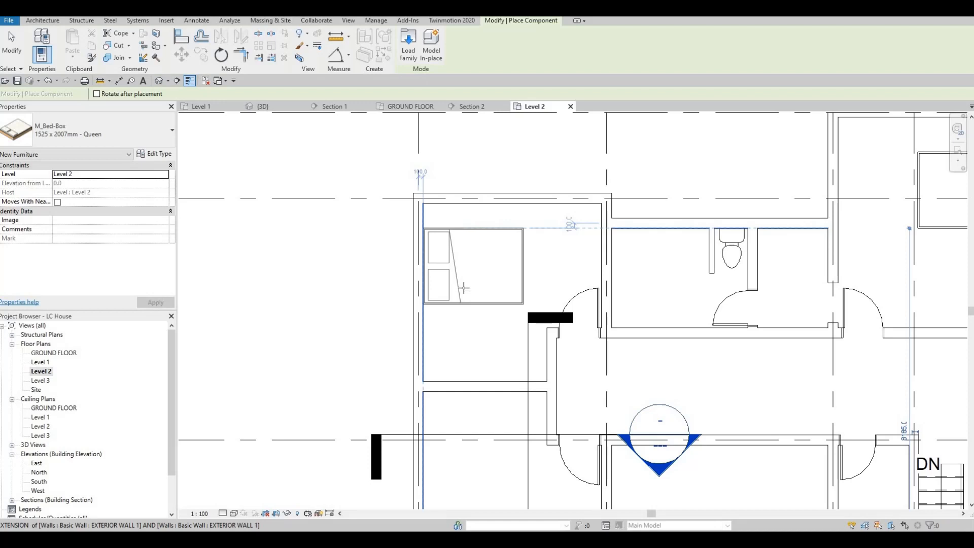
left_click(517, 270)
middle_click_drag(559, 290, 621, 257)
scroll(677, 217, "down", 1)
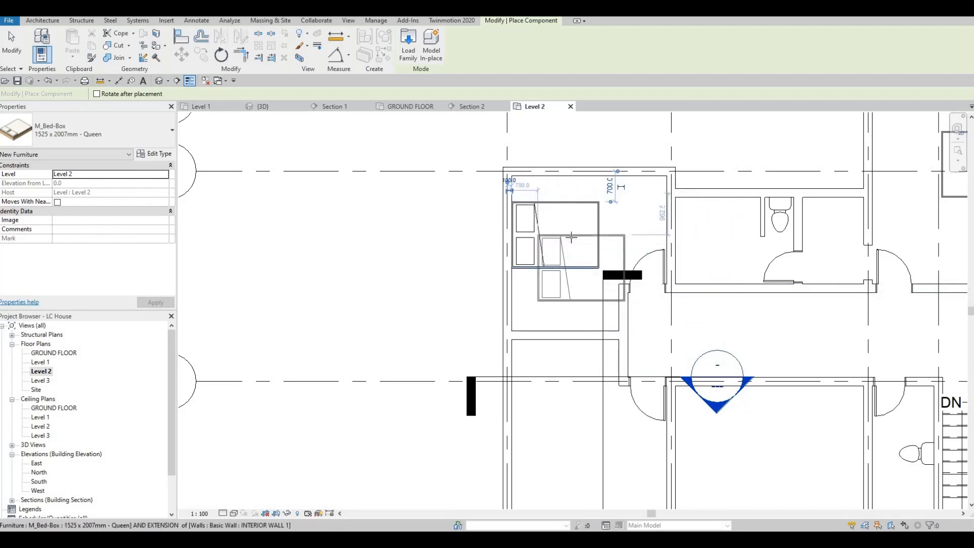
Step: Place a Queen bed in the south-west bedroom, head against the west exterior wall and aligned with the bed above
middle_click_drag(555, 341, 569, 228)
scroll(569, 228, "down", 1)
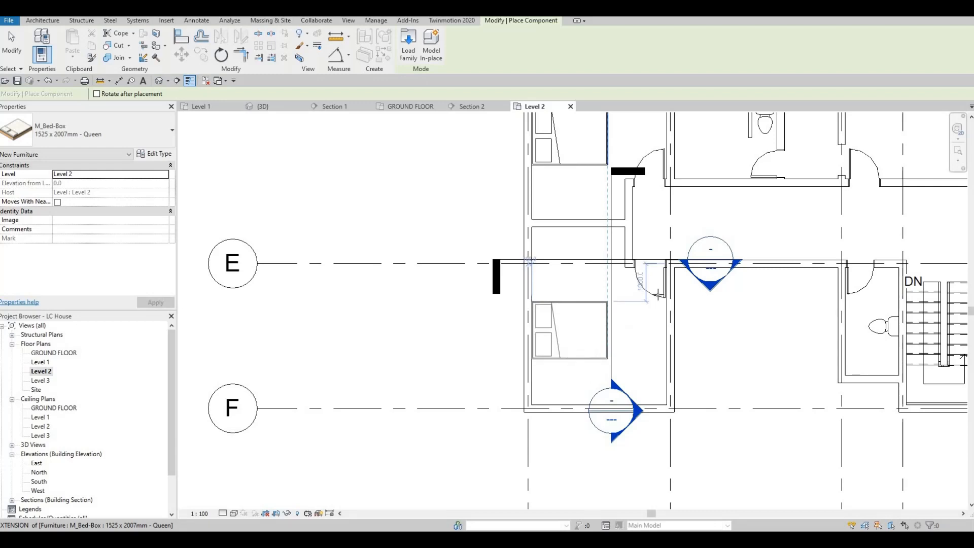
key("Escape")
key("Escape")
key("Escape")
scroll(654, 202, "up", 2)
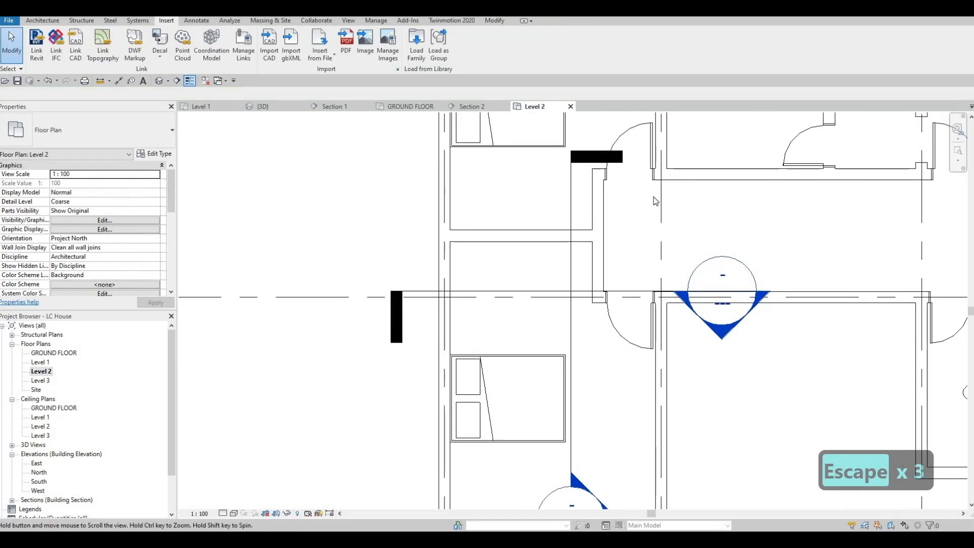
middle_click_drag(655, 201, 653, 227)
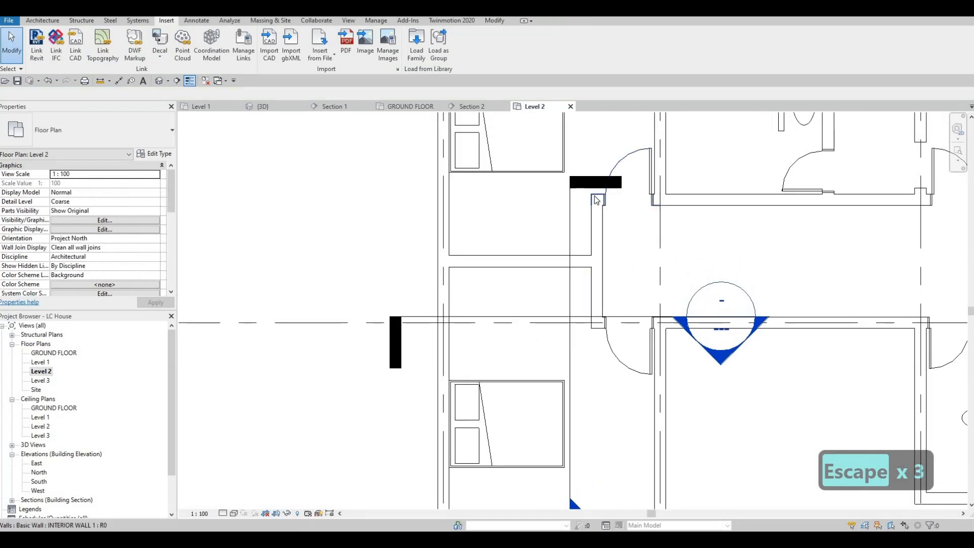
left_click(659, 207)
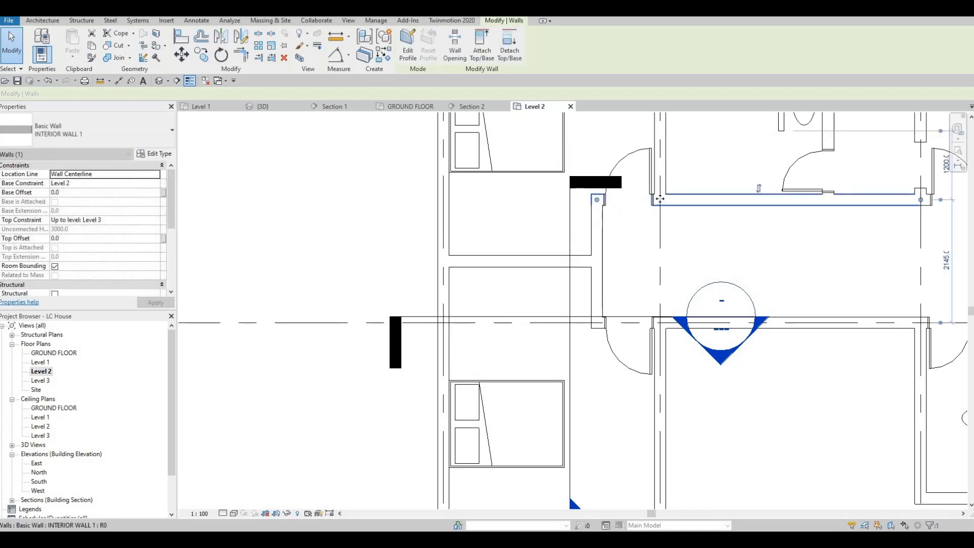
key("Escape")
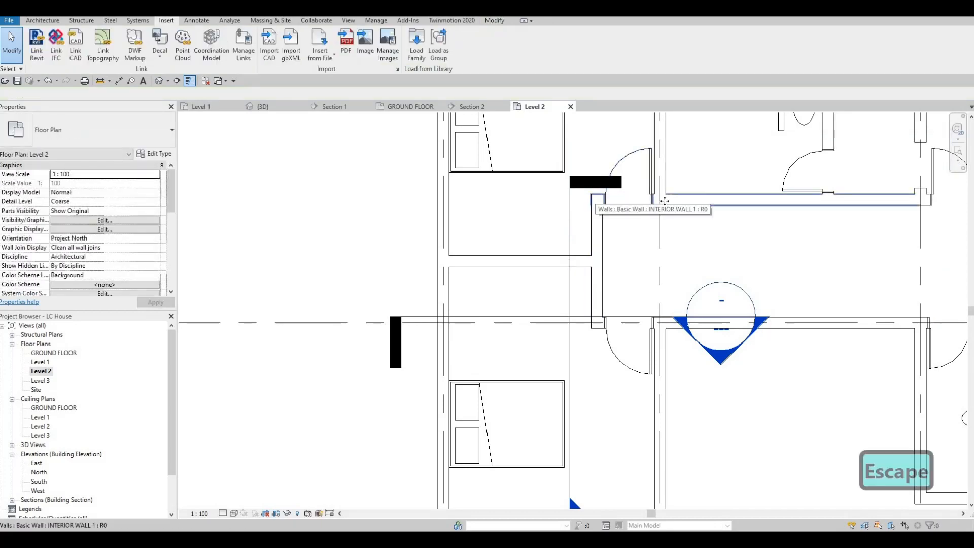
left_click(598, 201)
key("Escape")
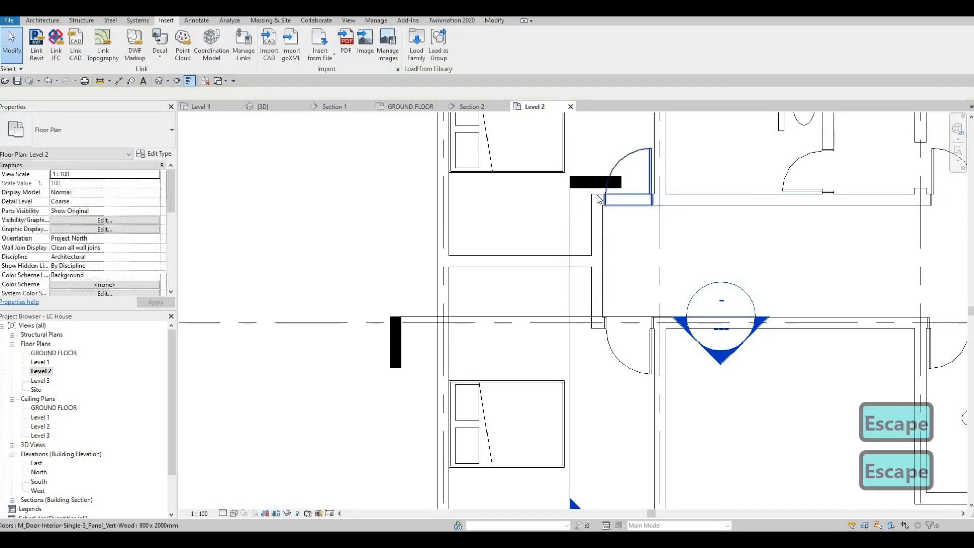
Step: Delete the north-west bedroom's 800 x 2000 mm door and shorten the corridor wall that held it to end at grid 2
left_click(633, 161)
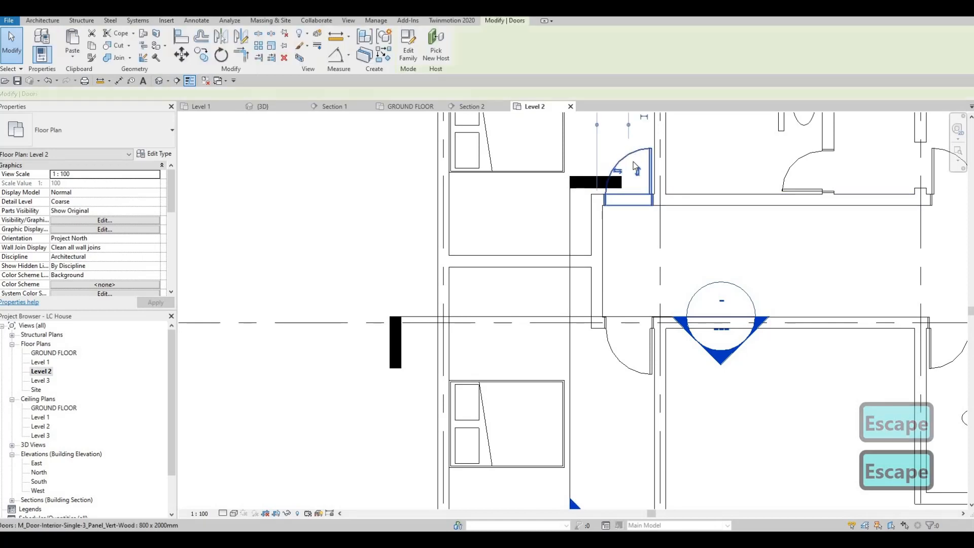
key("Delete")
middle_click_drag(593, 204, 583, 245)
left_click(581, 241)
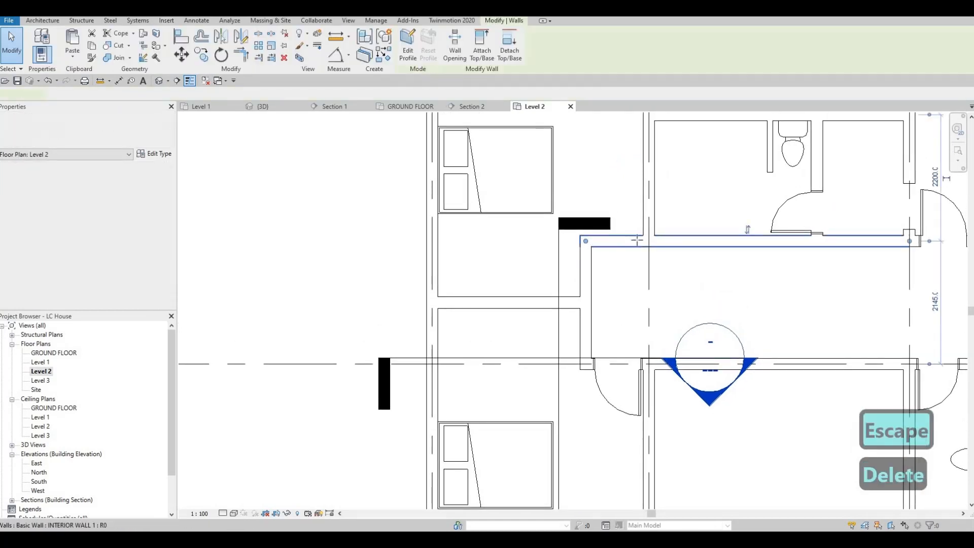
left_click_drag(586, 242, 647, 242)
key("Escape")
key("Escape")
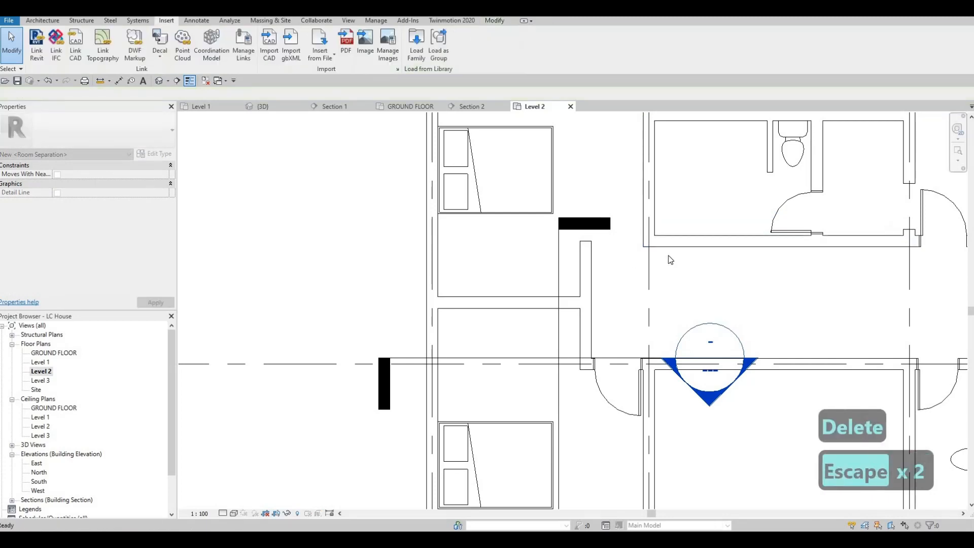
Step: Draw an 1100 mm INTERIOR WALL 1 segment horizontally from the short vertical wall by the north-west bedroom to grid 2
left_click(678, 242)
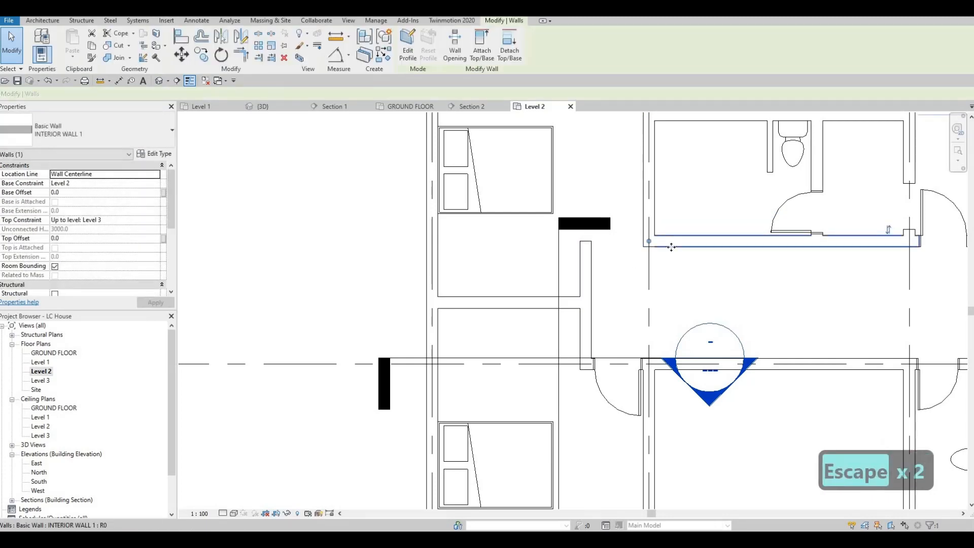
key("Escape")
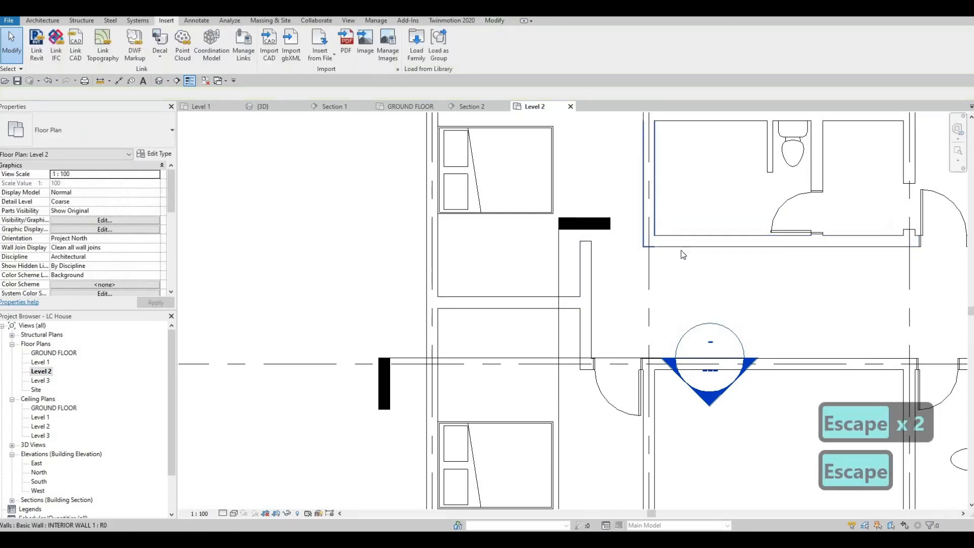
left_click(682, 246)
key("Escape")
left_click(683, 246)
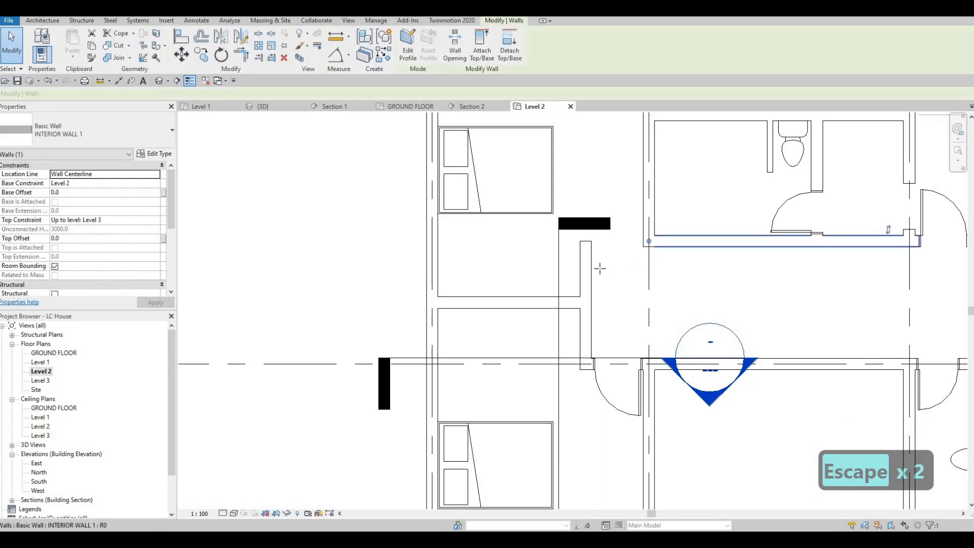
key("c")
key("s")
left_click(585, 280)
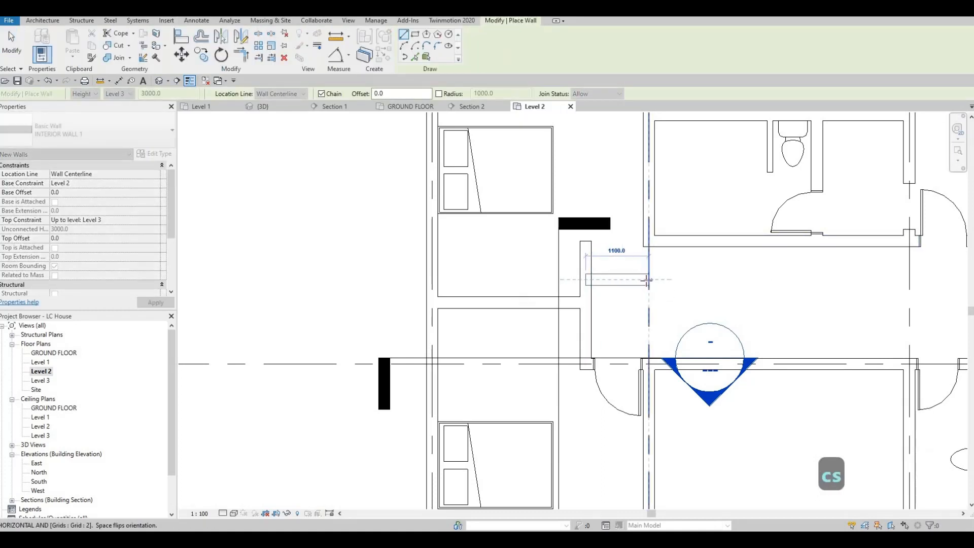
left_click(649, 280)
key("Escape")
key("Escape")
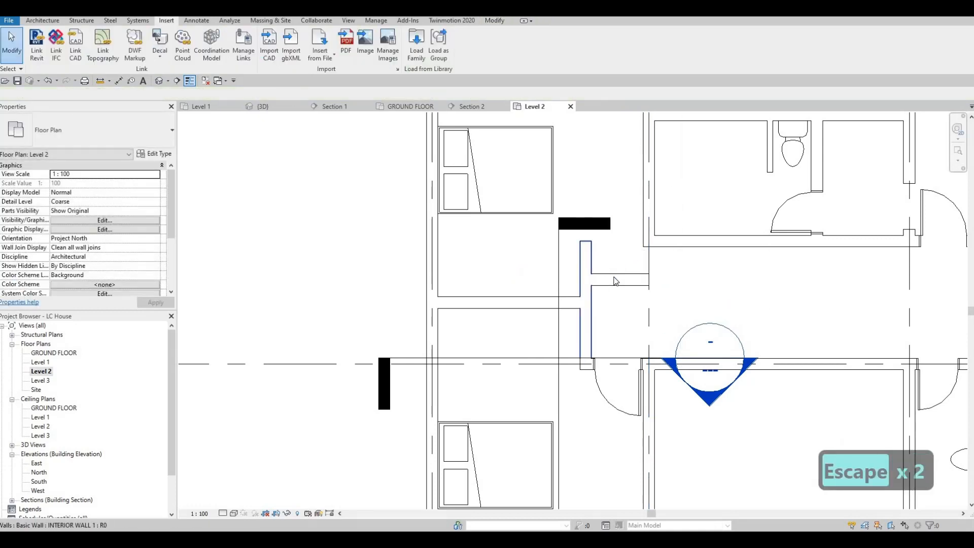
Step: Nudge the new 1100 mm wall north in eight increments, towards the upper end of the short vertical wall
left_click(616, 283)
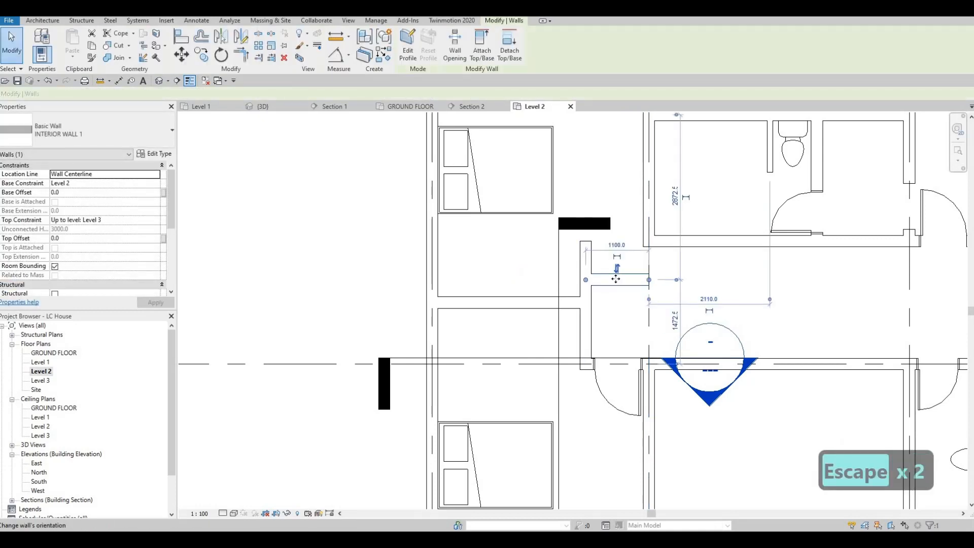
key("Up")
key("Up")
key("Up")
key("Up")
key("Up")
key("Up")
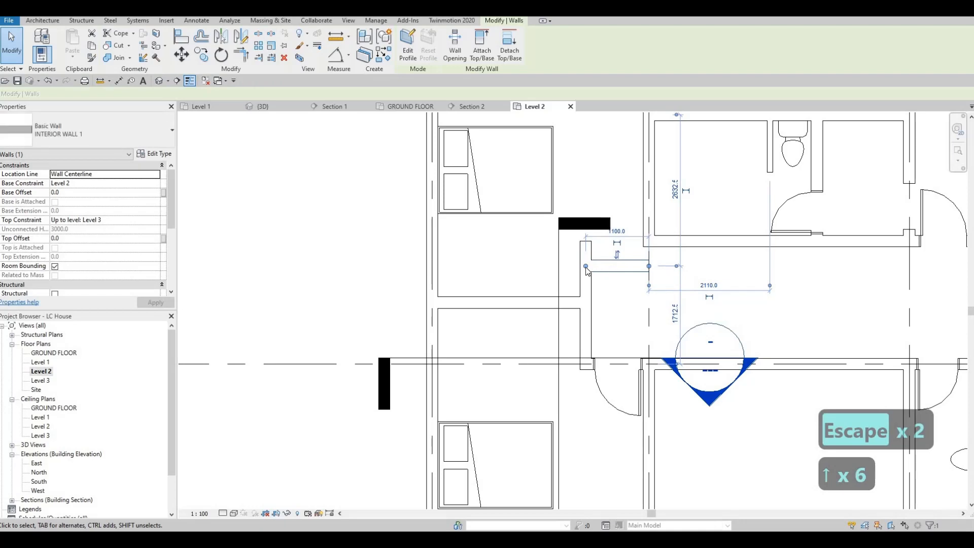
key("Escape")
key("Escape")
left_click(612, 267)
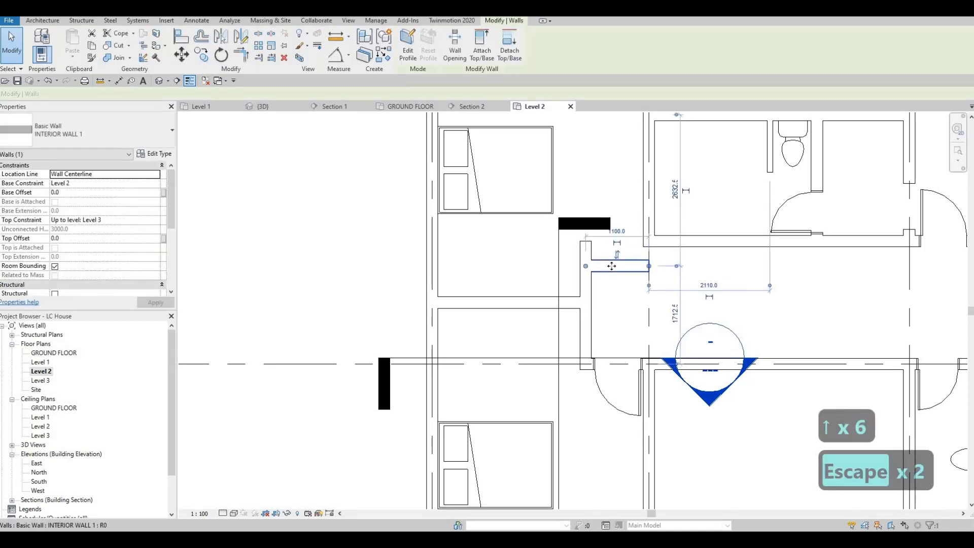
key("Up")
key("Up")
key("Escape")
key("Escape")
key("Escape")
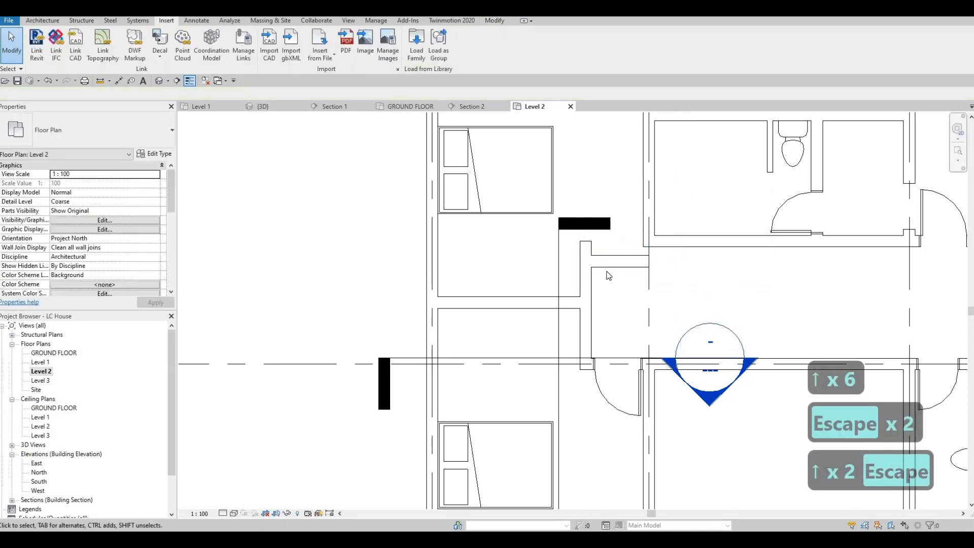
Step: Trim the short vertical wall and the 1100 mm wall into a corner, and extend the grid 2 wall south to meet the latter
key("t")
key("r")
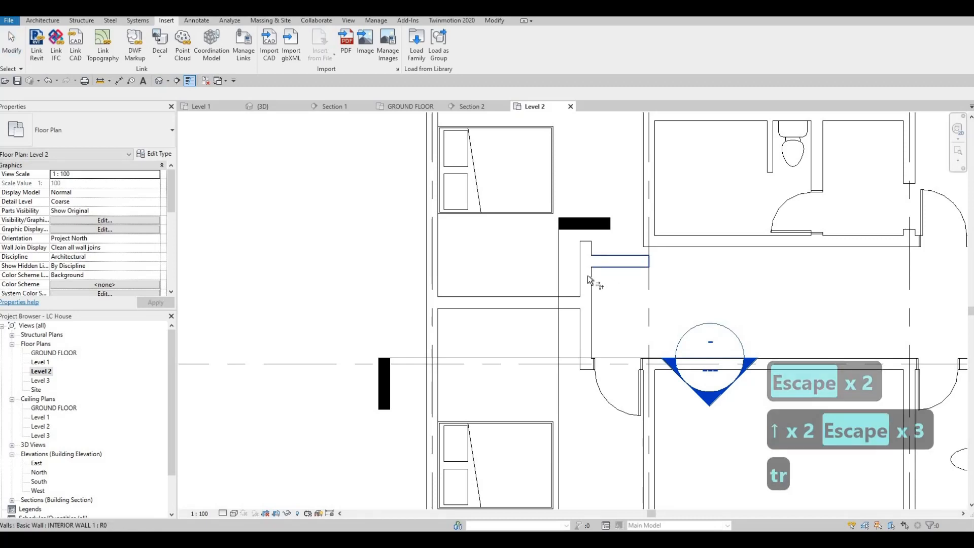
key("Escape")
key("Escape")
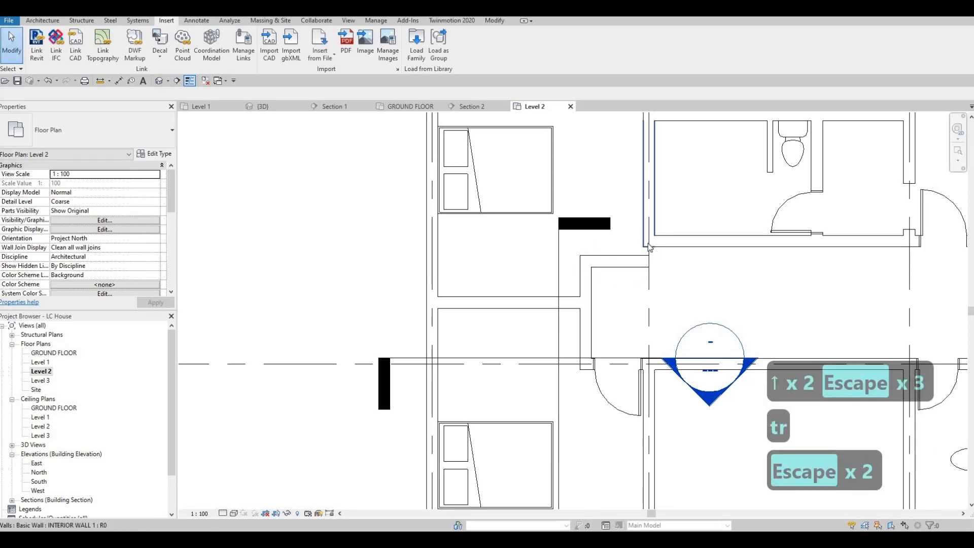
left_click(648, 243)
left_click(623, 274)
left_click(623, 265)
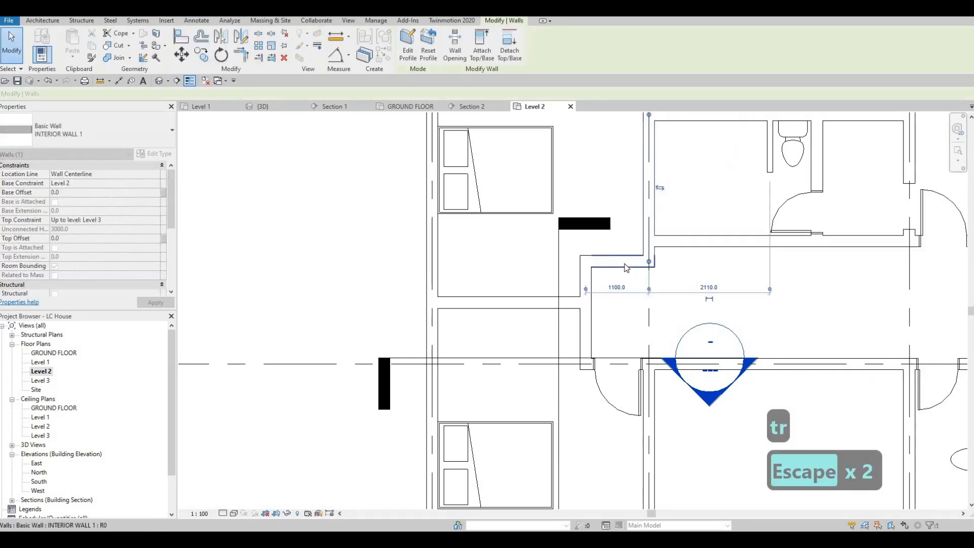
key("Escape")
Step: Nudge the 1100 mm horizontal wall slightly south so it sits 1752.5 mm from grid E
left_click(624, 264)
key("Down")
key("Down")
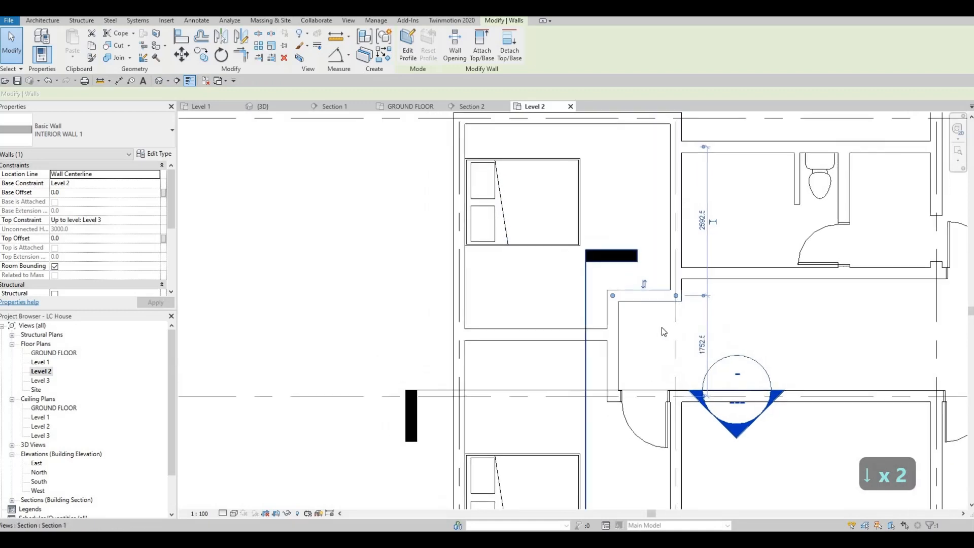
key("Escape")
key("Escape")
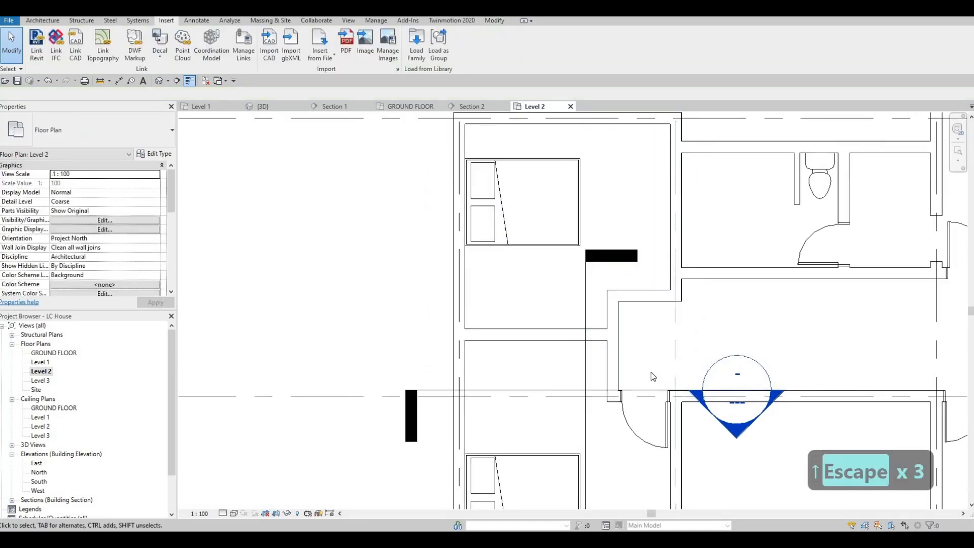
Step: Place an 800 x 2000mm interior single door like the south-west bedroom's in the 1100 mm wall, swinging into the north-west bedroom
left_click(656, 406)
key("c")
key("s")
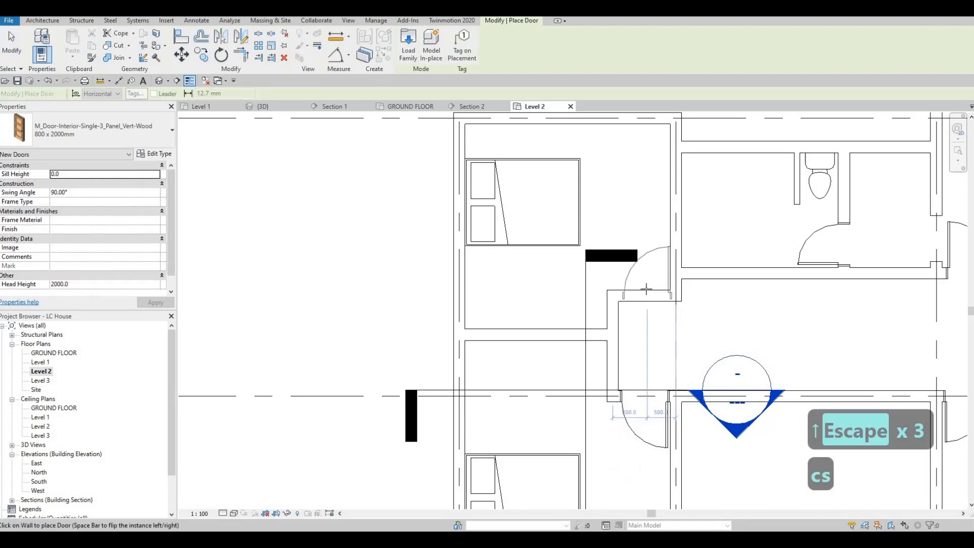
key("Escape")
key("Escape")
Step: Select the horizontal partition wall between the two west bedrooms
scroll(579, 268, "down", 2)
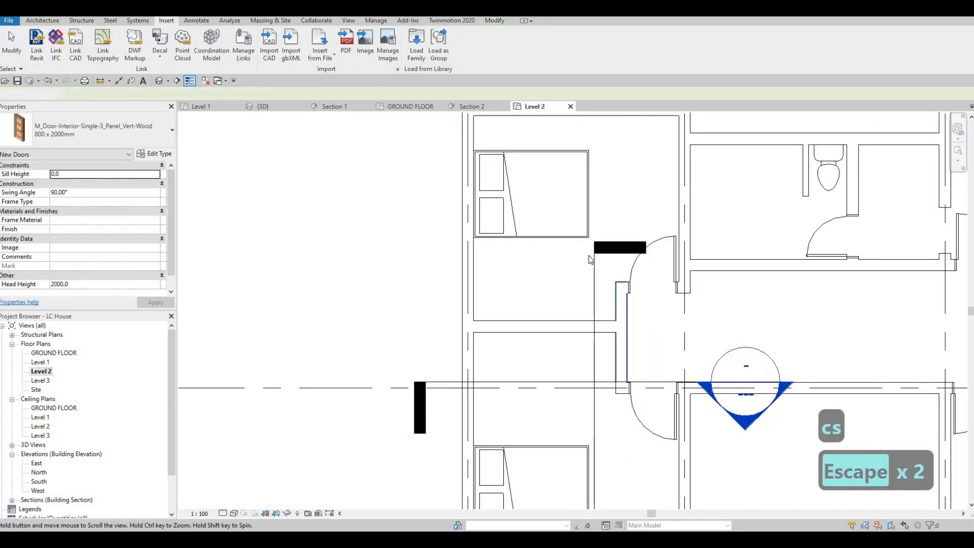
scroll(590, 317, "down", 1)
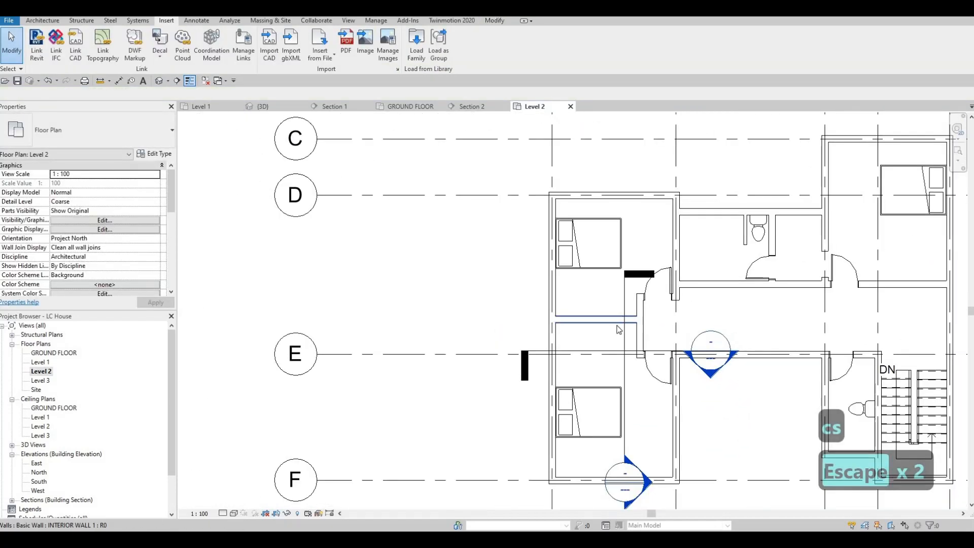
scroll(590, 326, "up", 1)
key("Escape")
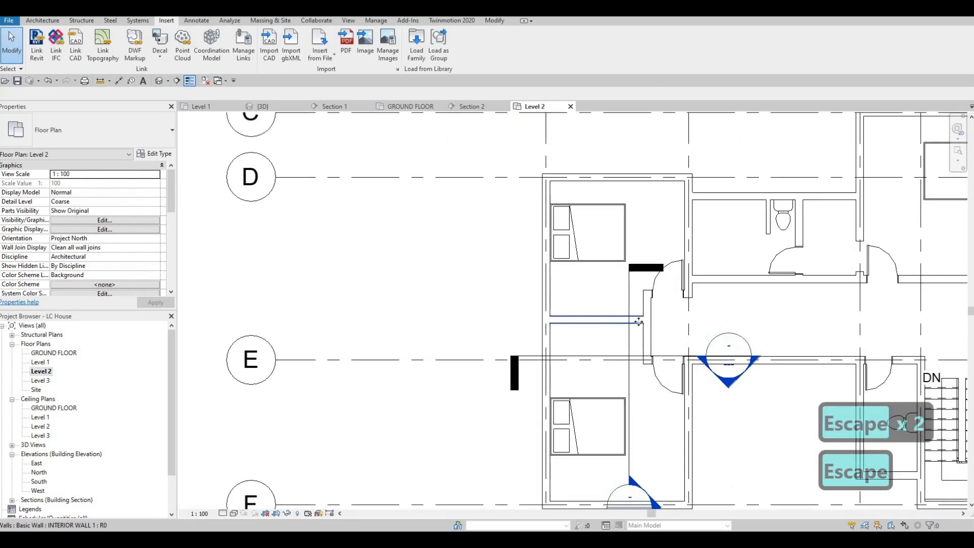
left_click(634, 319)
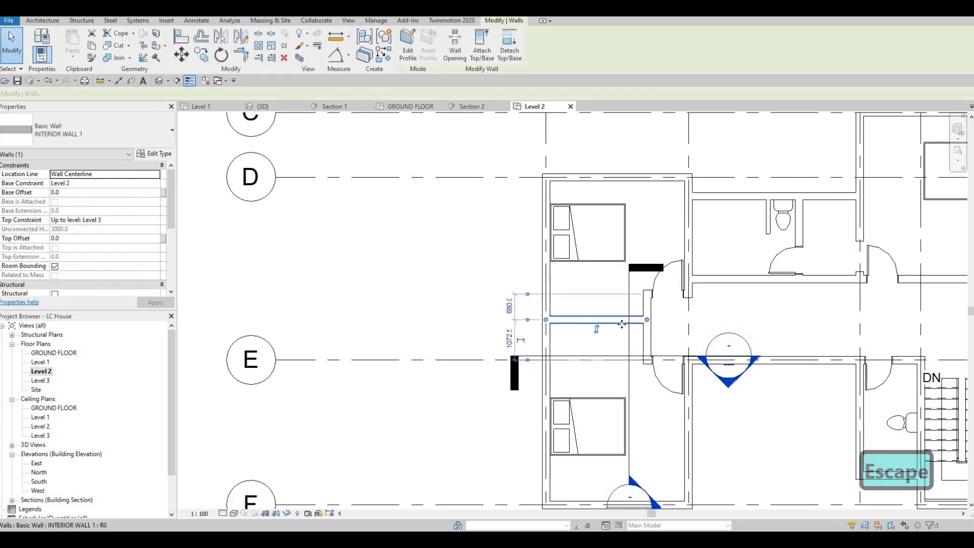
Step: Delete the partition wall between the two bedrooms and redraw it as INTERIOR WALL 1 from the short wall's midpoint to the exterior wall
left_click_drag(624, 331, 626, 328)
key("Delete")
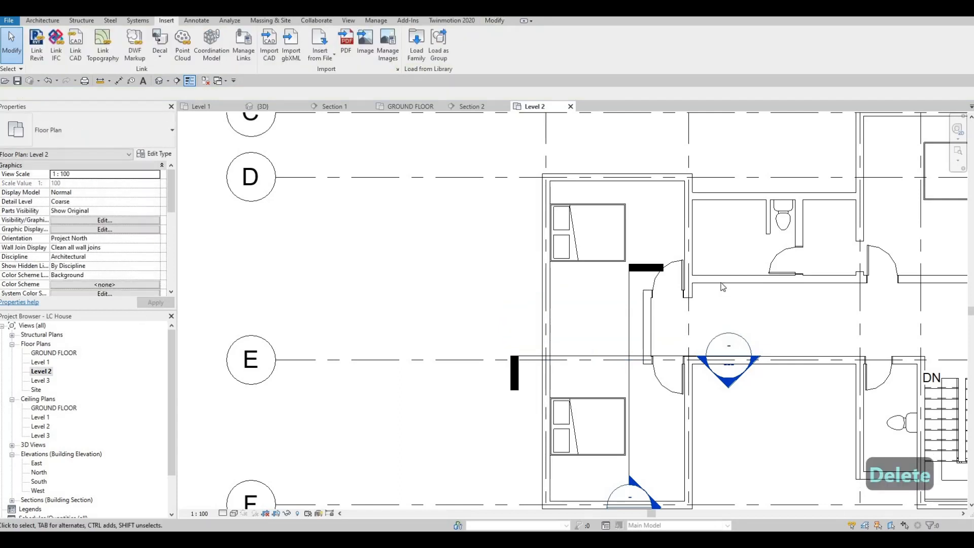
left_click(723, 286)
key("c")
key("s")
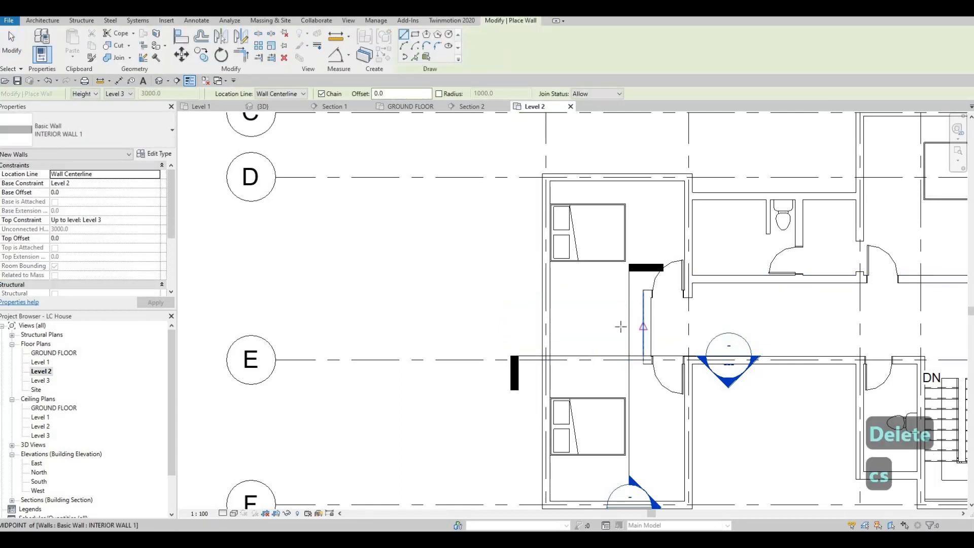
left_click(552, 325)
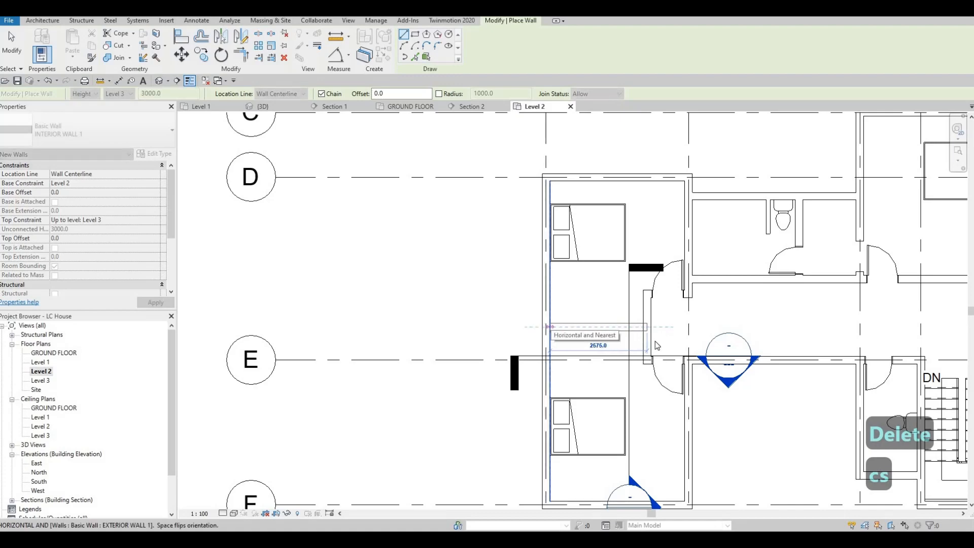
key("Escape")
key("Escape")
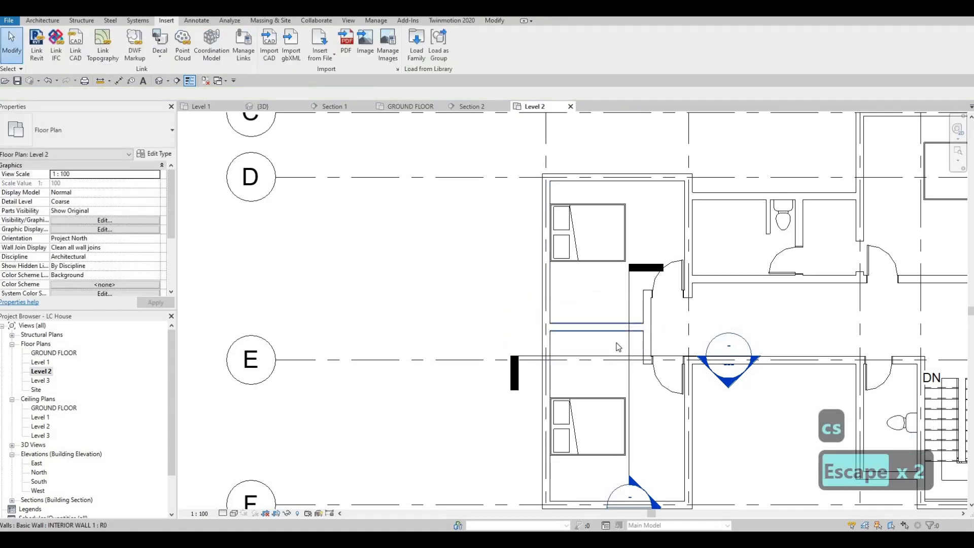
Step: Examine the Level 2 layout around the two bedrooms, their dividing wall and the adjoining rooms
scroll(604, 366, "down", 2)
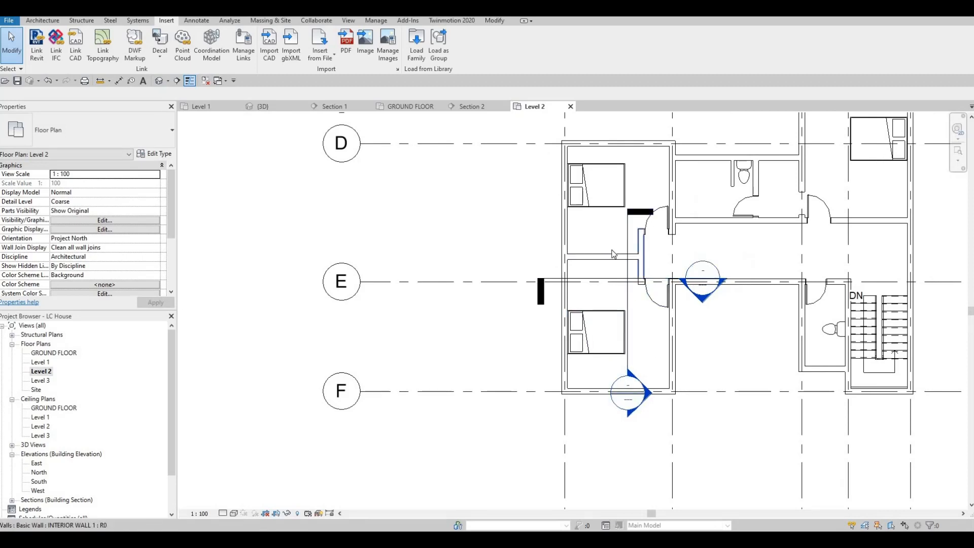
middle_click_drag(648, 370, 653, 382)
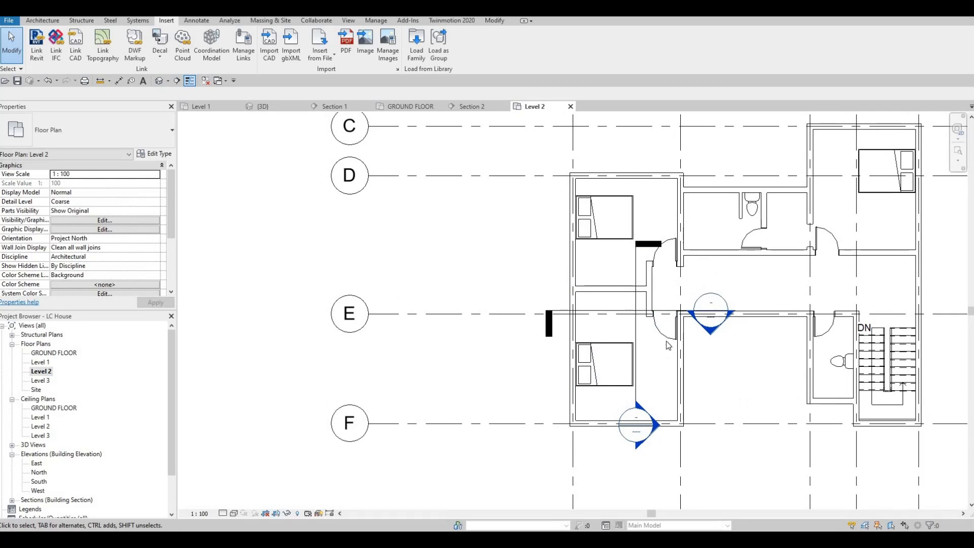
middle_click_drag(611, 241, 609, 282)
key("Escape")
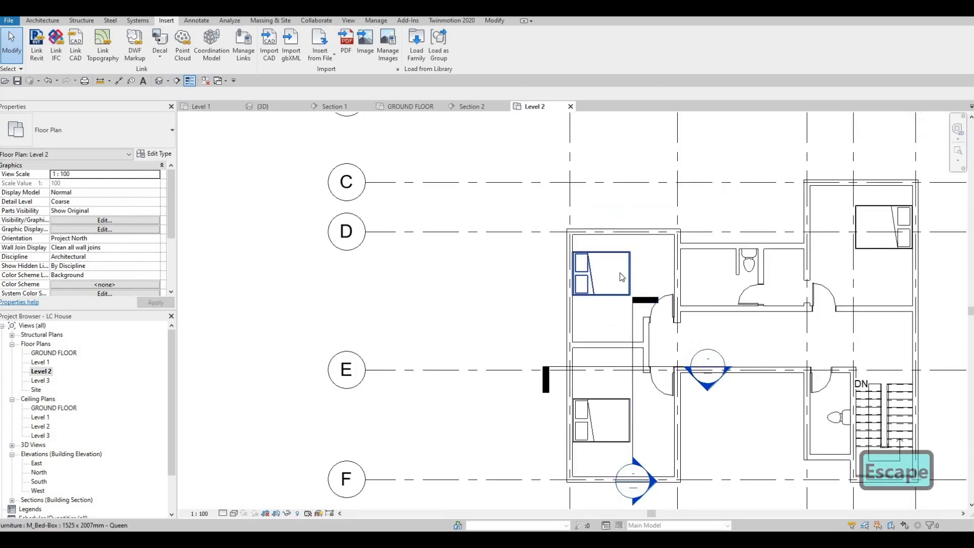
scroll(616, 288, "down", 2)
middle_click_drag(605, 327, 597, 305)
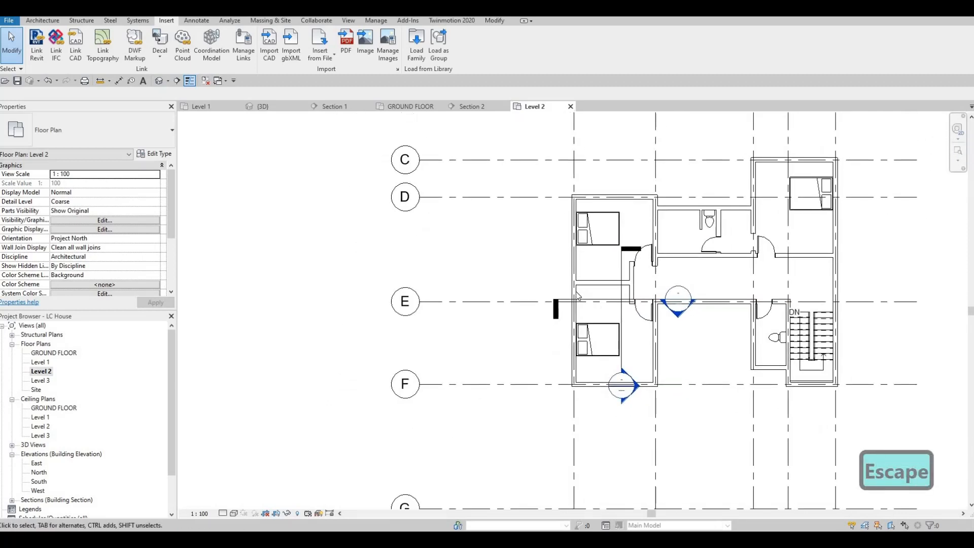
middle_click_drag(604, 228, 595, 241)
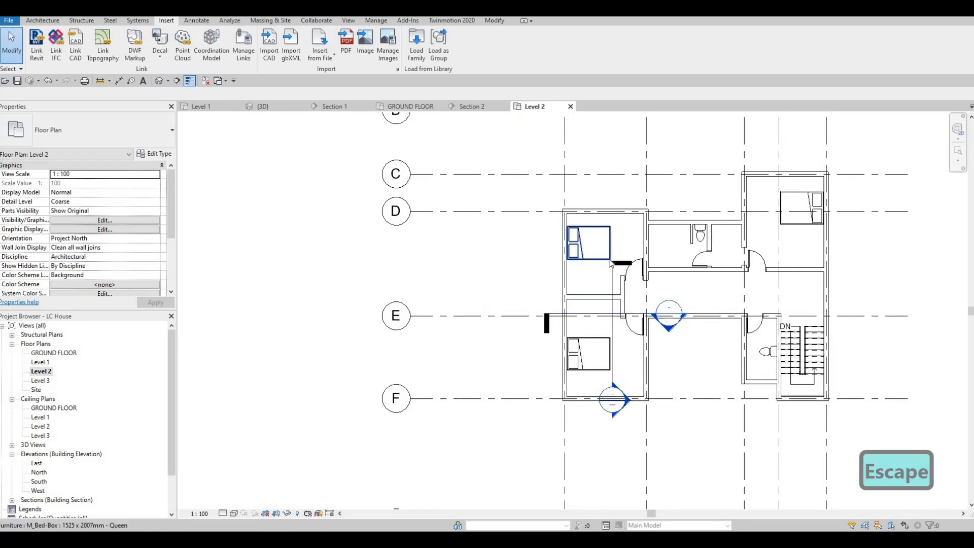
scroll(603, 229, "up", 2)
middle_click_drag(619, 319, 621, 330)
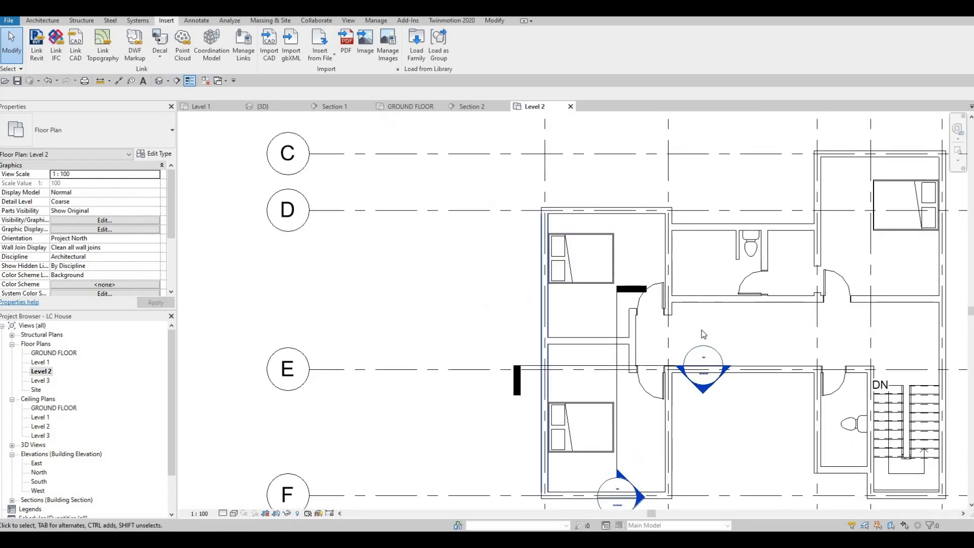
key("Escape")
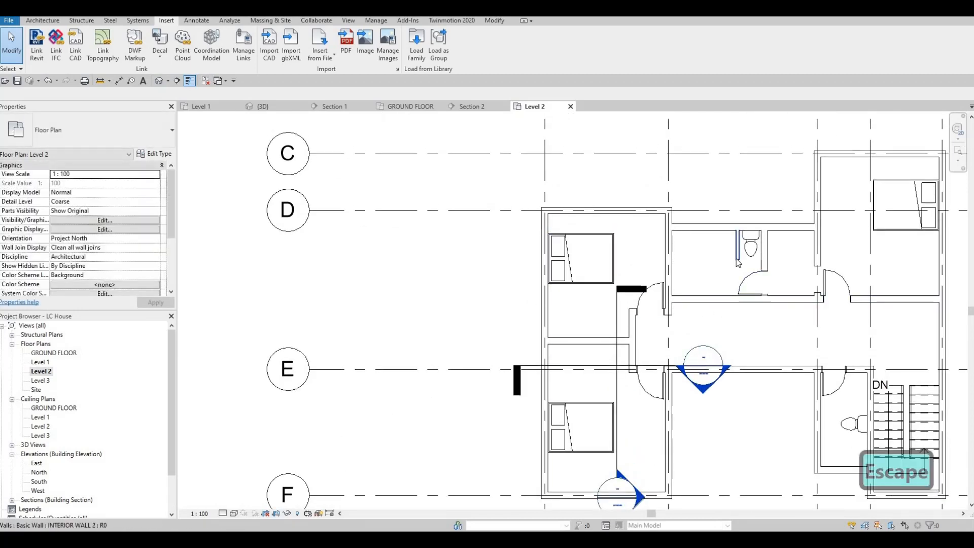
Step: Draw an INTERIOR WALL 2 wall about 1900 mm long from the exterior wall, level with the short wall's upper end
left_click(739, 263)
key("c")
key("s")
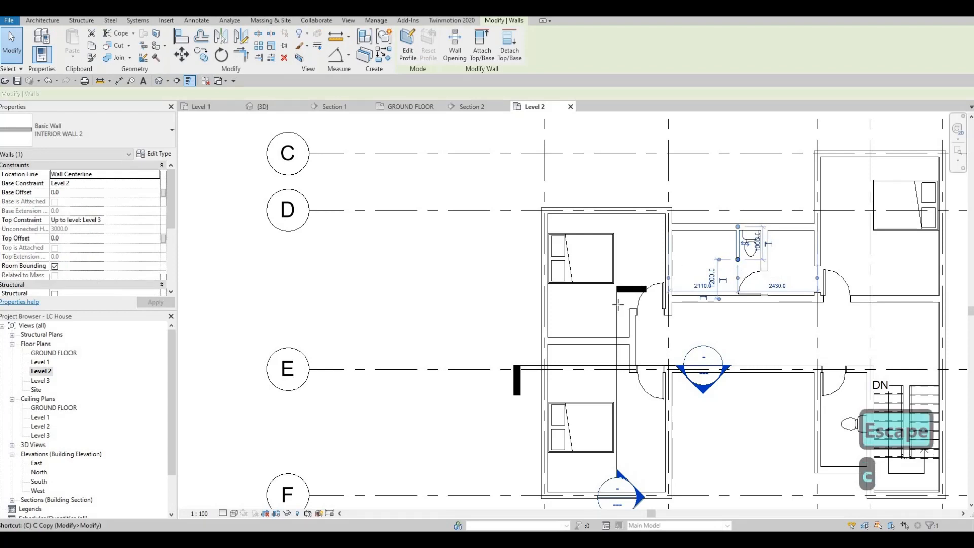
scroll(635, 317, "up", 2)
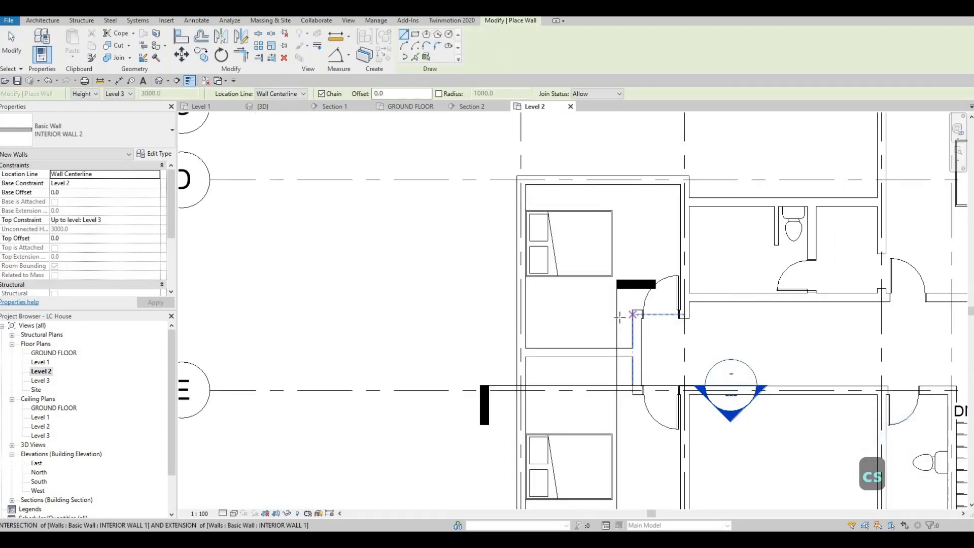
scroll(632, 315, "up", 1)
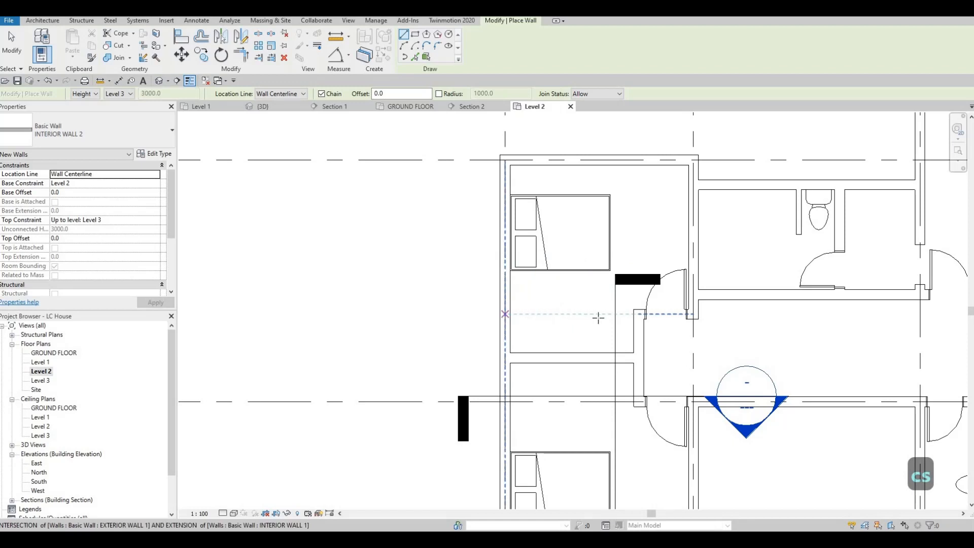
left_click(506, 314)
left_click(600, 314)
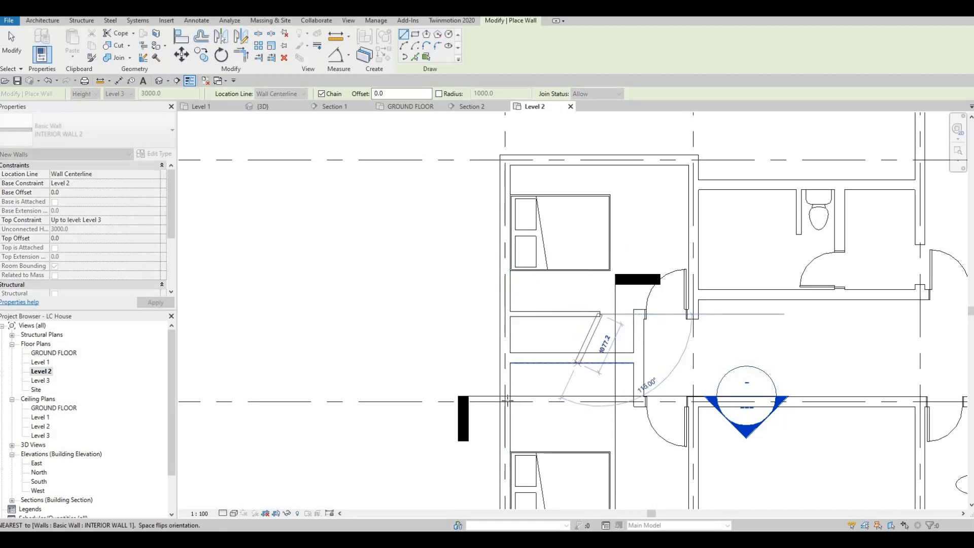
key("Escape")
Step: Draw a second INTERIOR WALL 2 wall about 1500 mm long from the exterior wall along grid E
left_click(584, 402)
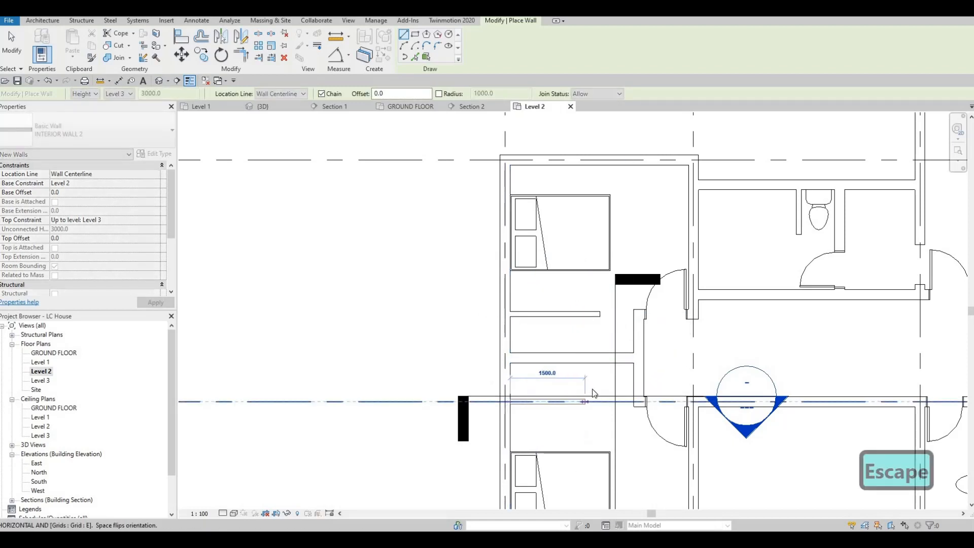
key("Escape")
key("Escape")
key("Escape")
Step: Align the outer faces of the two thin walls with the upper and lower ends of the short wall
key("a")
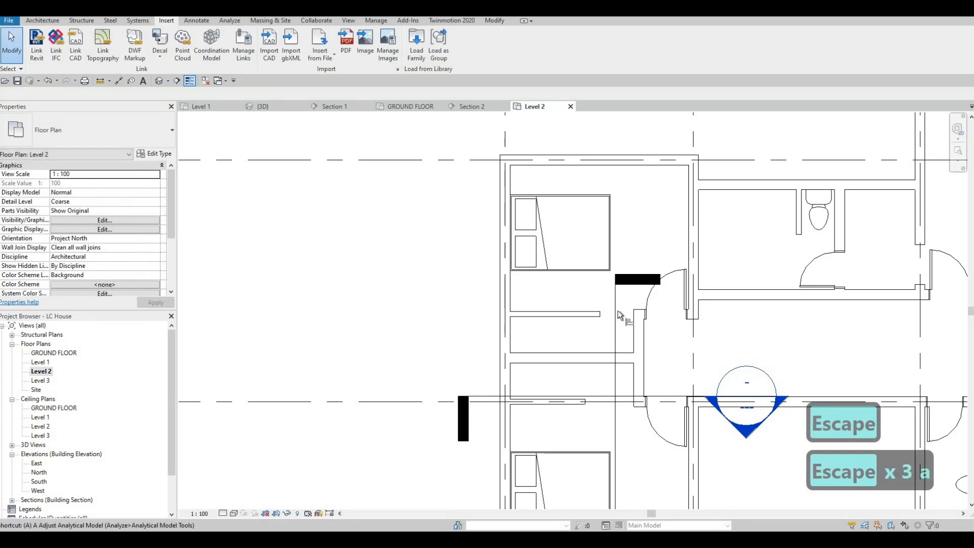
key("l")
scroll(621, 314, "up", 4)
left_click(571, 313)
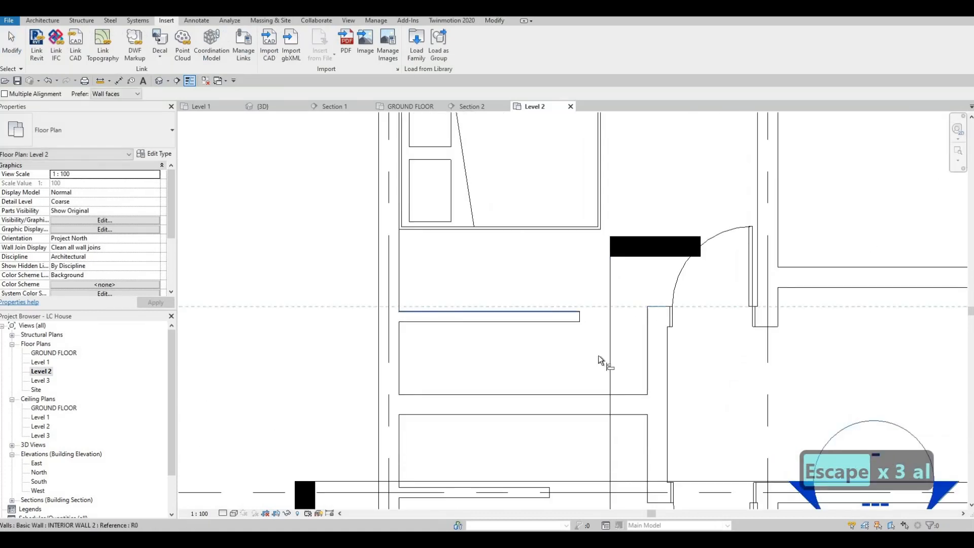
middle_click_drag(627, 430, 646, 344)
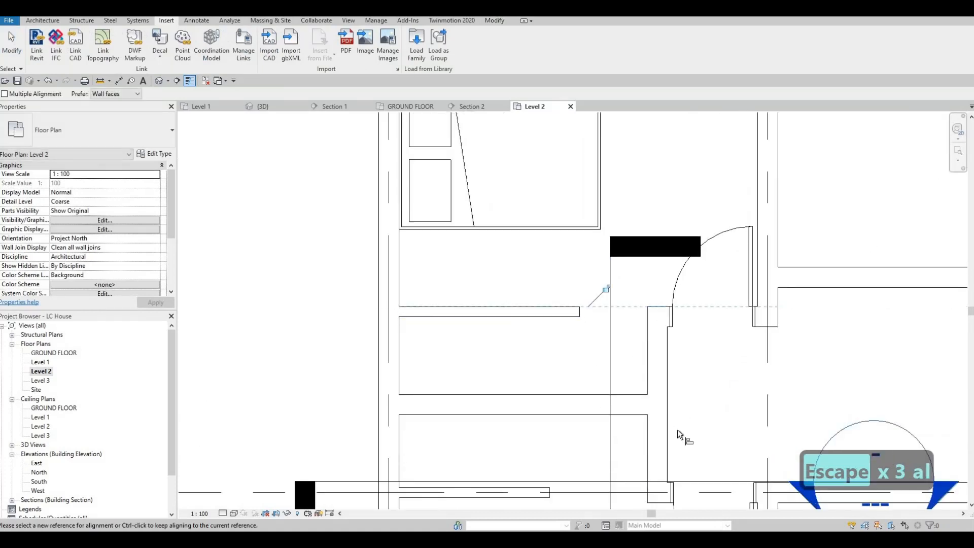
left_click(549, 415)
left_click(555, 413)
key("Escape")
key("Escape")
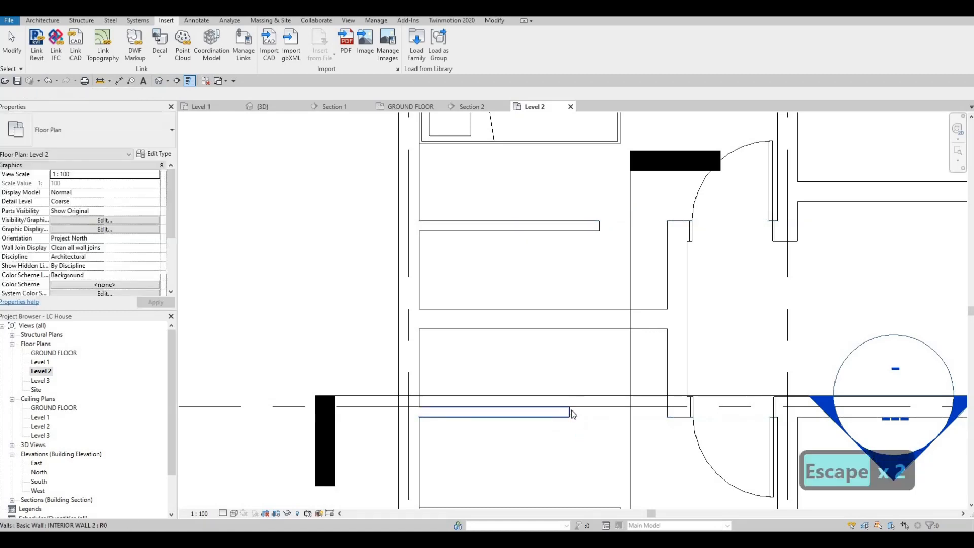
Step: Extend the free ends of both INTERIOR WALL 2 walls to meet the short wall, enclosing the two closets
left_click(572, 410)
left_click_drag(570, 411, 667, 412)
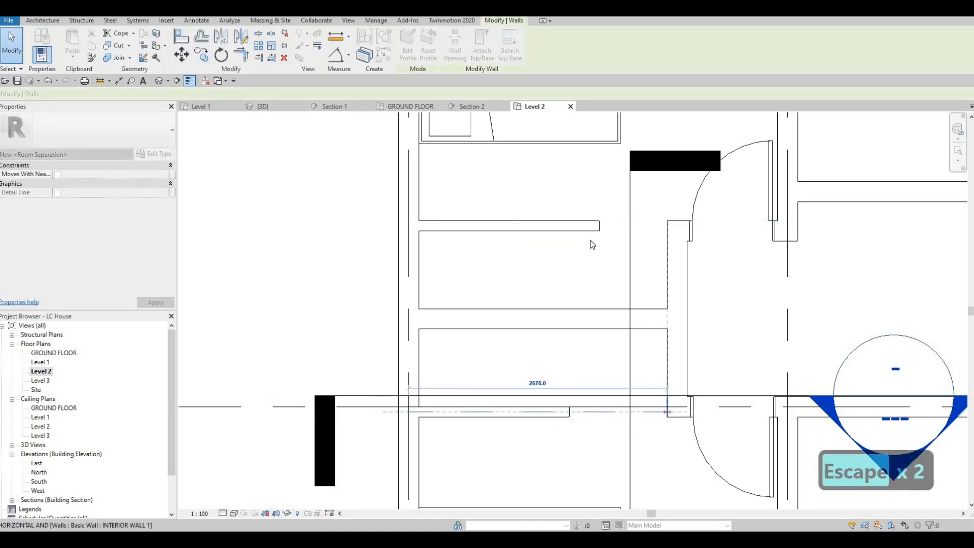
key("Escape")
left_click(598, 229)
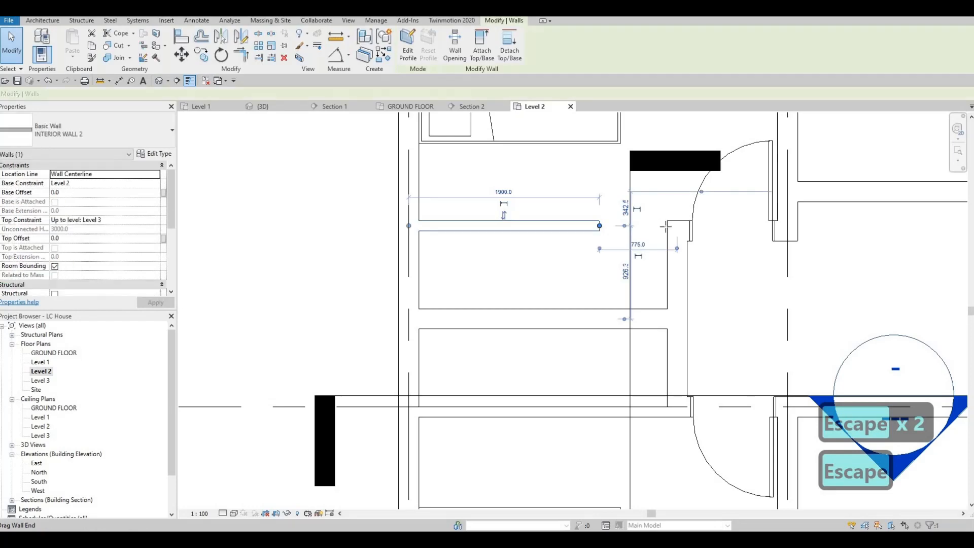
left_click_drag(666, 227, 689, 226)
key("Escape")
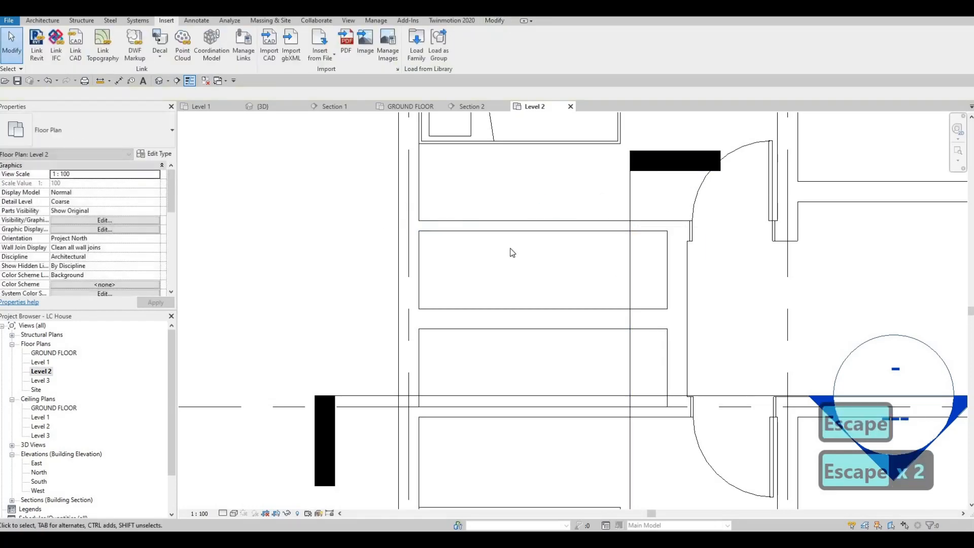
scroll(600, 300, "down", 3)
key("Escape")
key("Escape")
key("Escape")
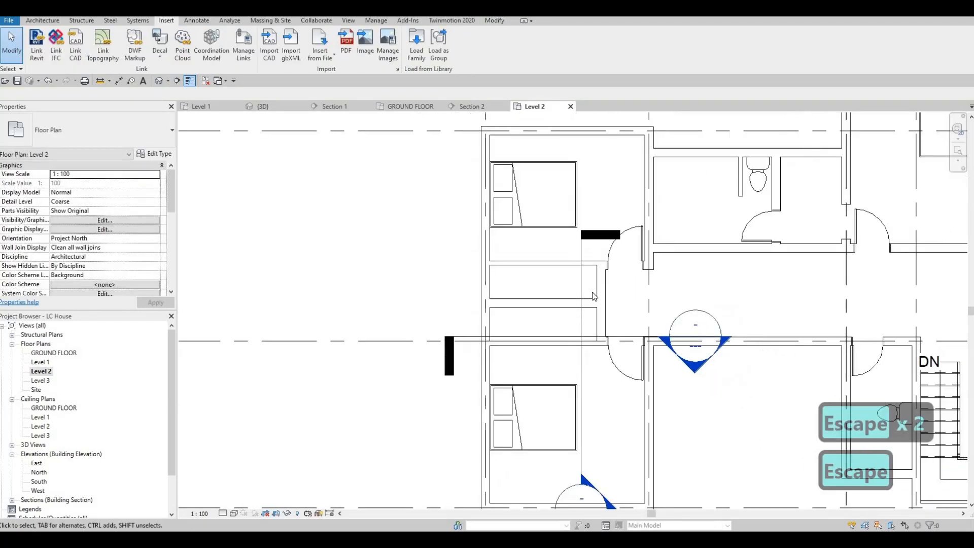
scroll(594, 282, "down", 2)
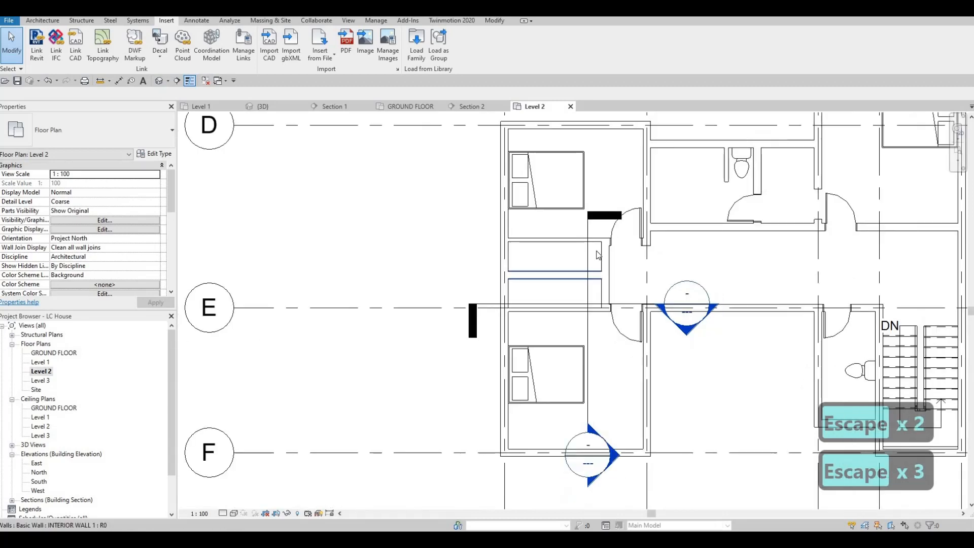
key("Escape")
key("Escape")
scroll(562, 284, "down", 1)
middle_click_drag(476, 246, 478, 249)
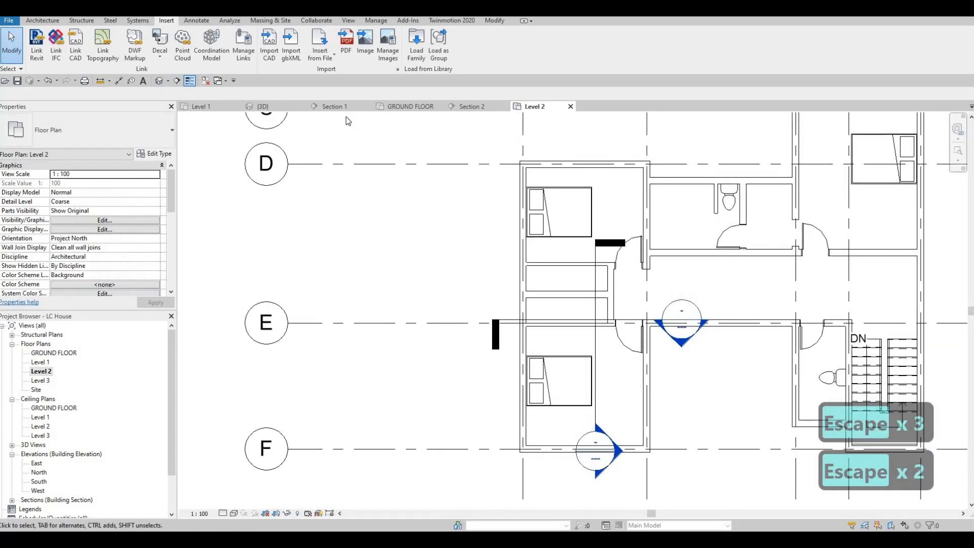
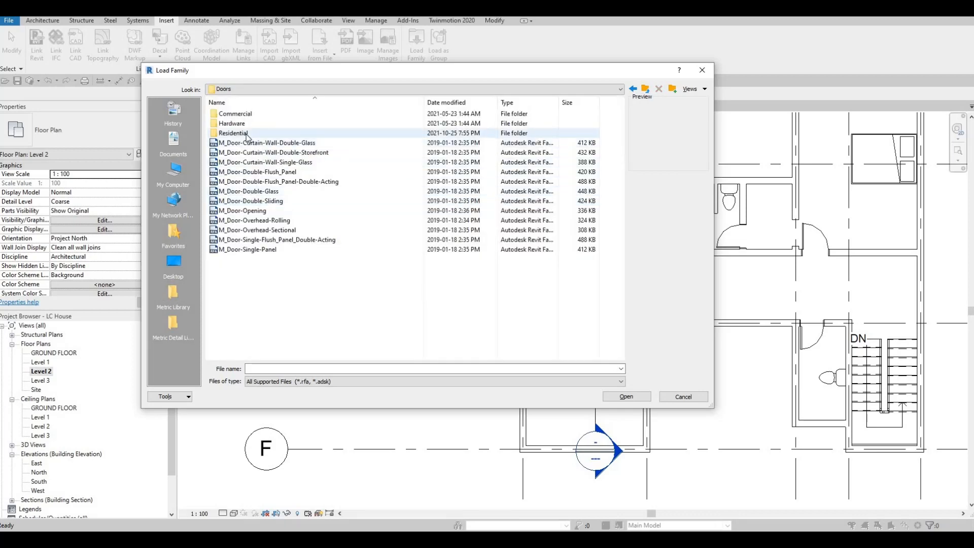
Step: Load the M_Door-Interior-Double-Sliding-2_Panel-Wood family from the Residential doors folder with all its size types
double_click(247, 133)
left_click(284, 161)
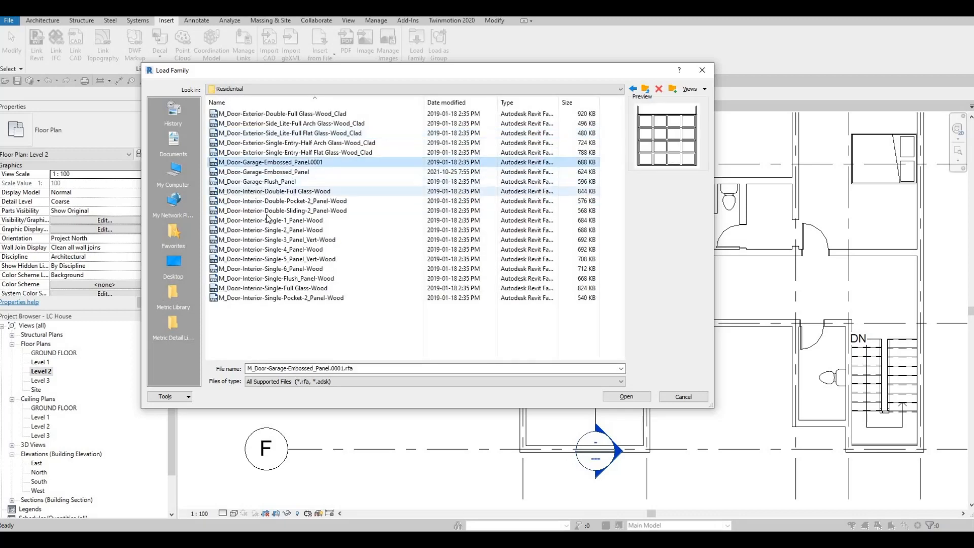
left_click(276, 211)
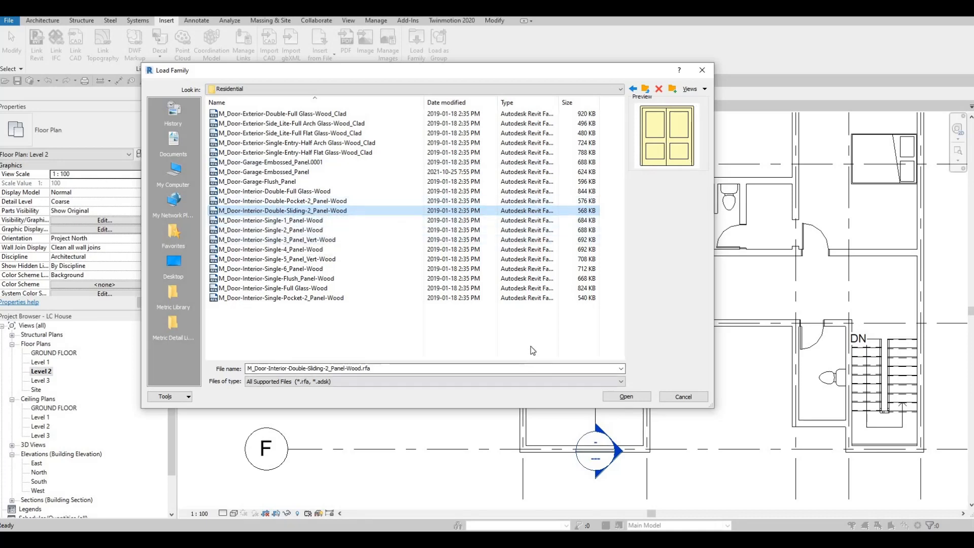
left_click(632, 397)
left_click(439, 258)
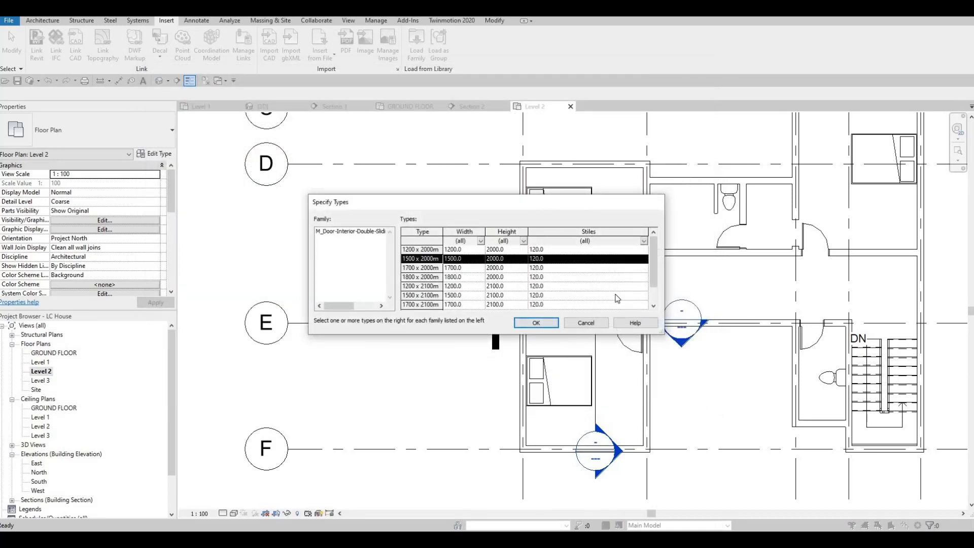
key("ctrl+a")
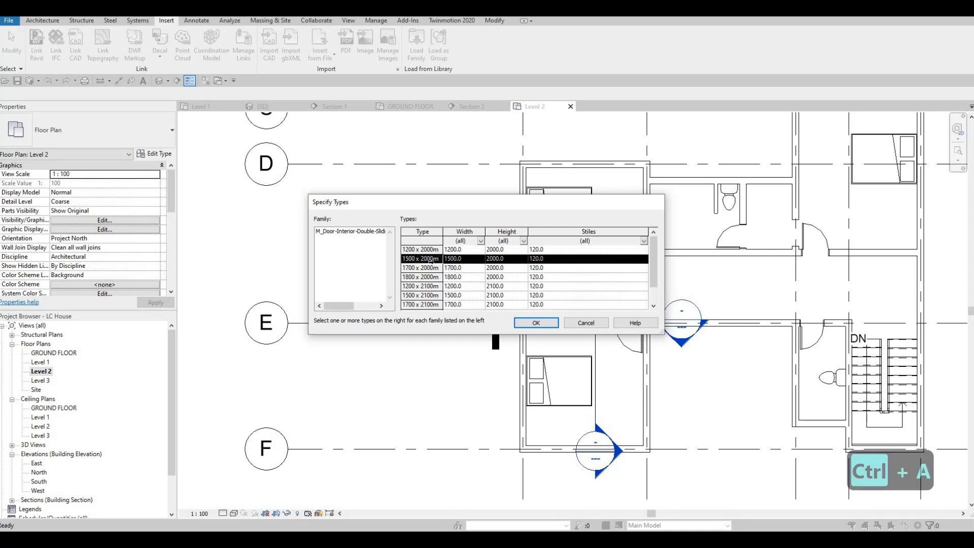
scroll(429, 274, "down", 1)
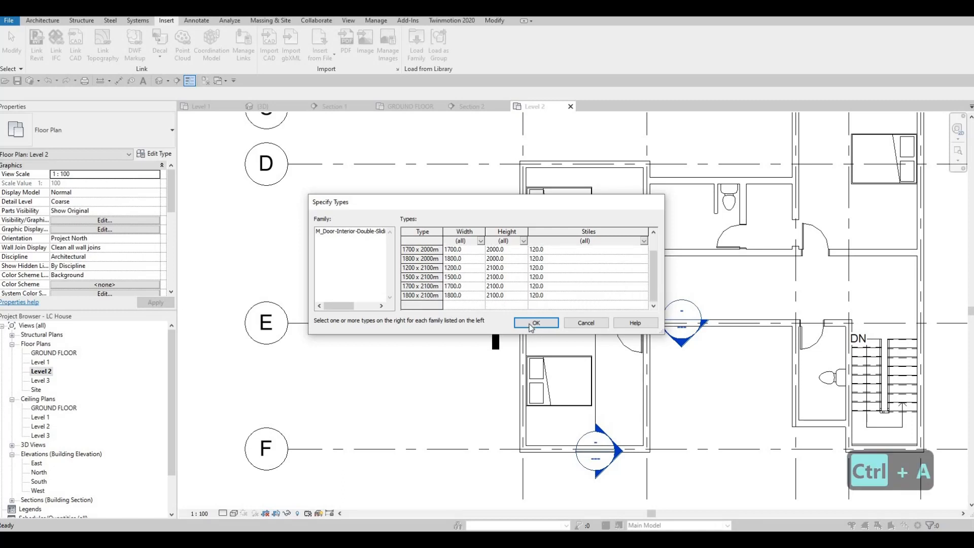
key("ctrl+a")
left_click(562, 324)
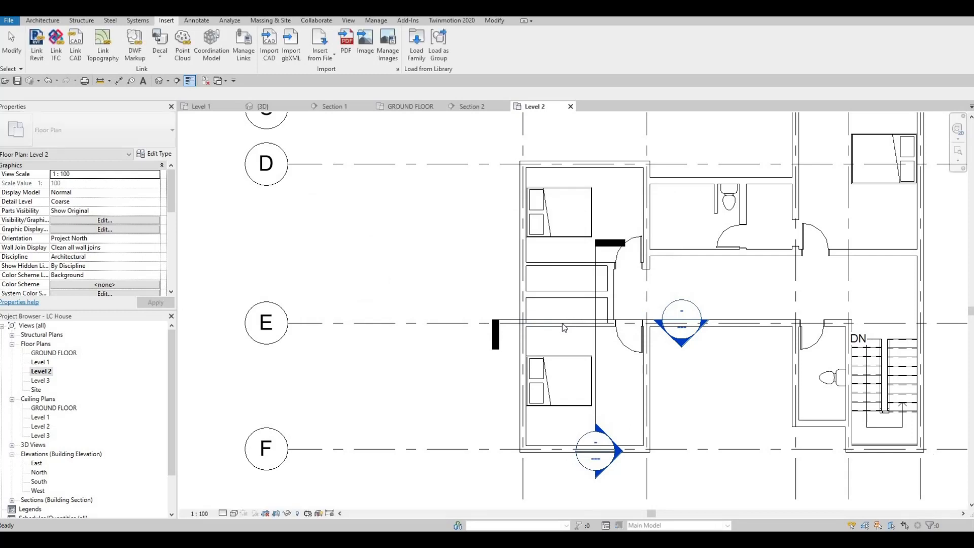
Step: Place a 1700 x 2000mm M_Door-Interior-Double-Sliding-2_Panel-Wood door in the bedroom-facing wall of each closet
key("d")
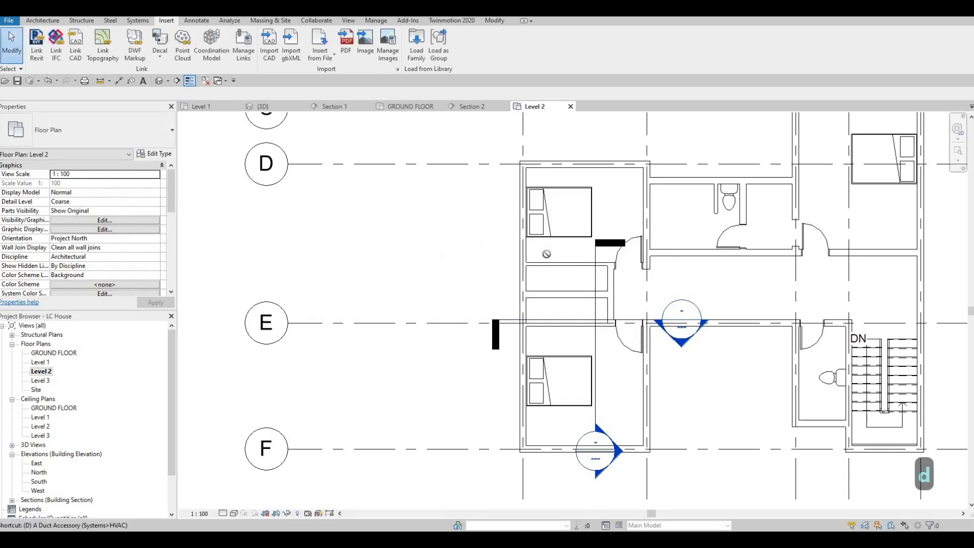
key("r")
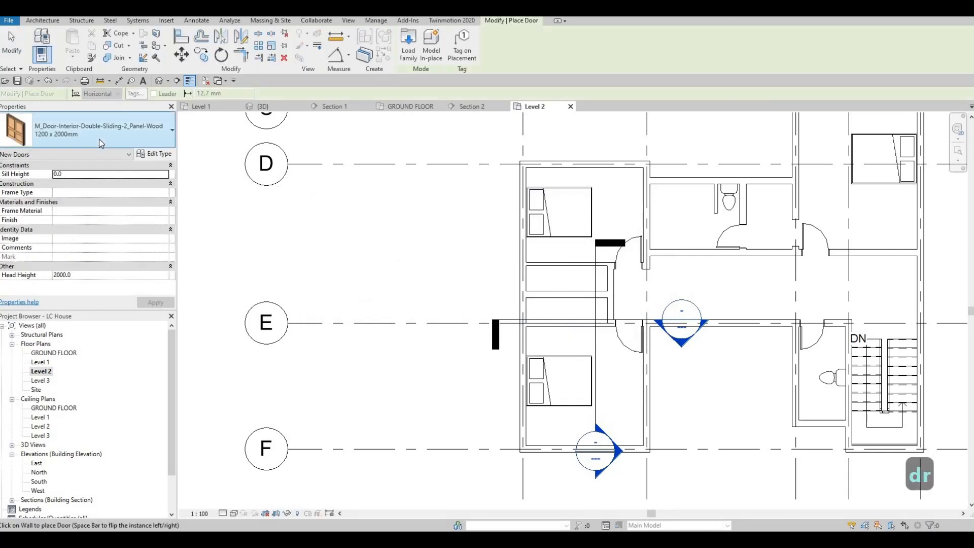
left_click(99, 139)
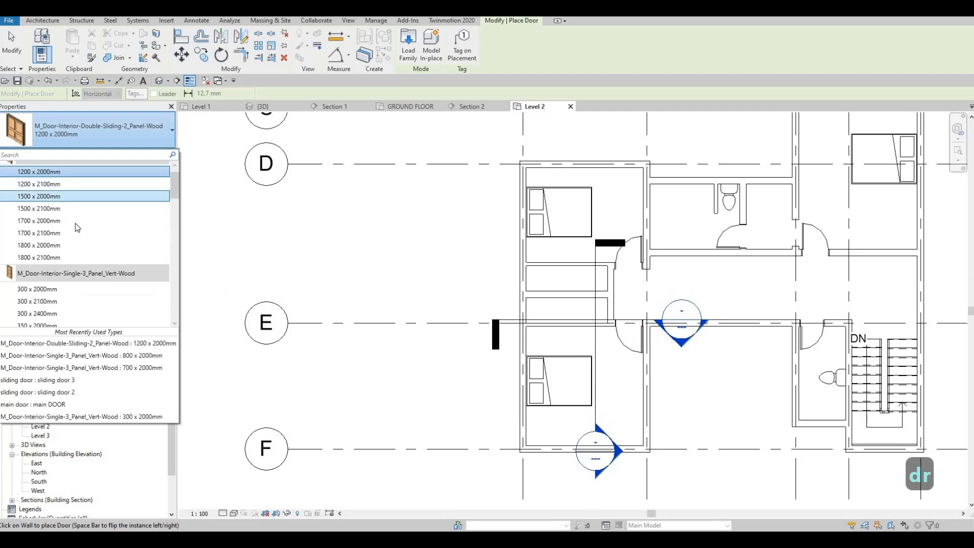
left_click(75, 224)
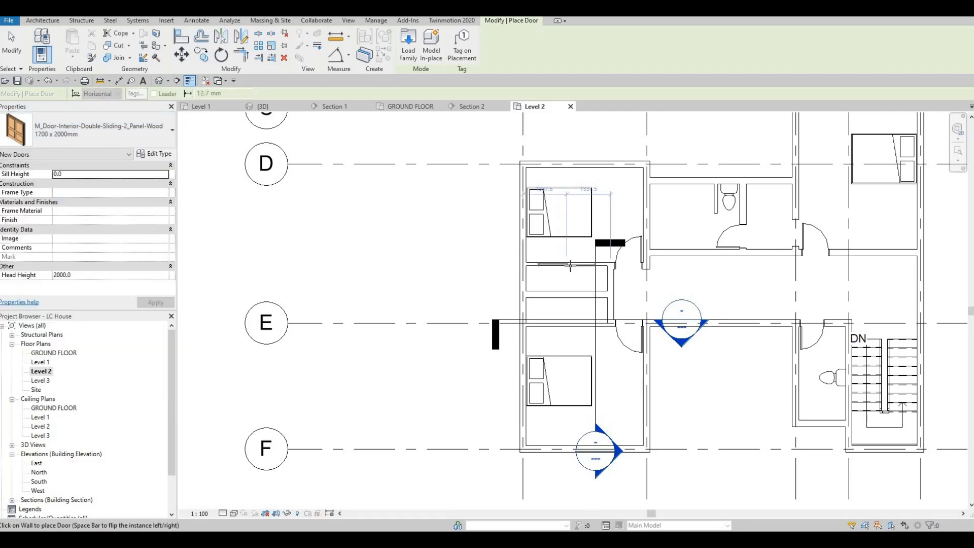
left_click(569, 325)
scroll(566, 331, "up", 2)
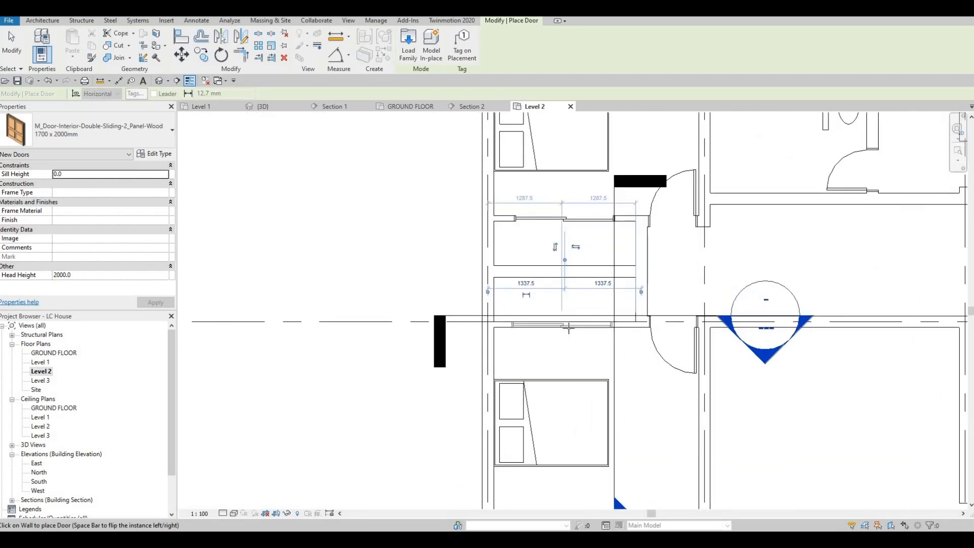
key("Escape")
key("Escape")
key("Escape")
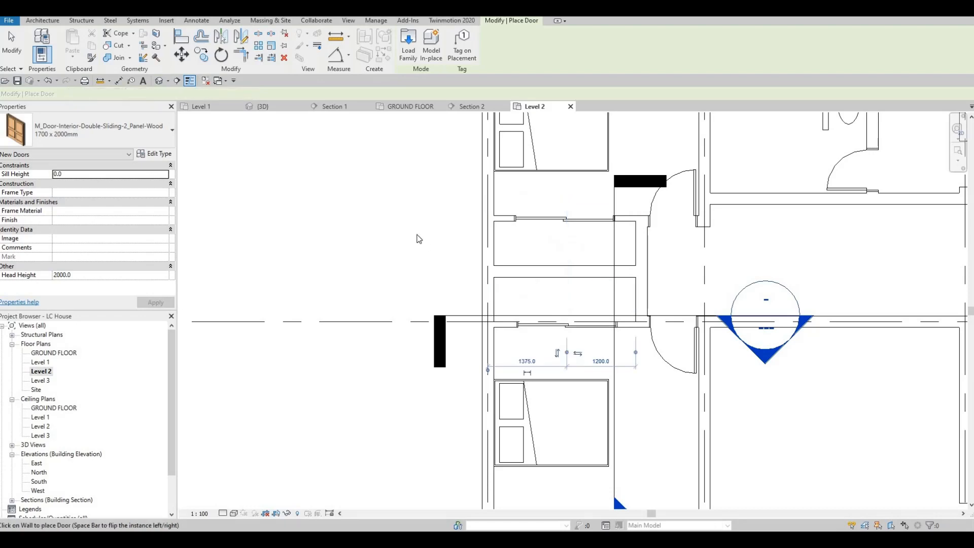
Step: Draw two closely spaced parallel detail lines in the <Demolished> line style across the full length of the upper closet
scroll(580, 252, "down", 2)
scroll(600, 265, "down", 1)
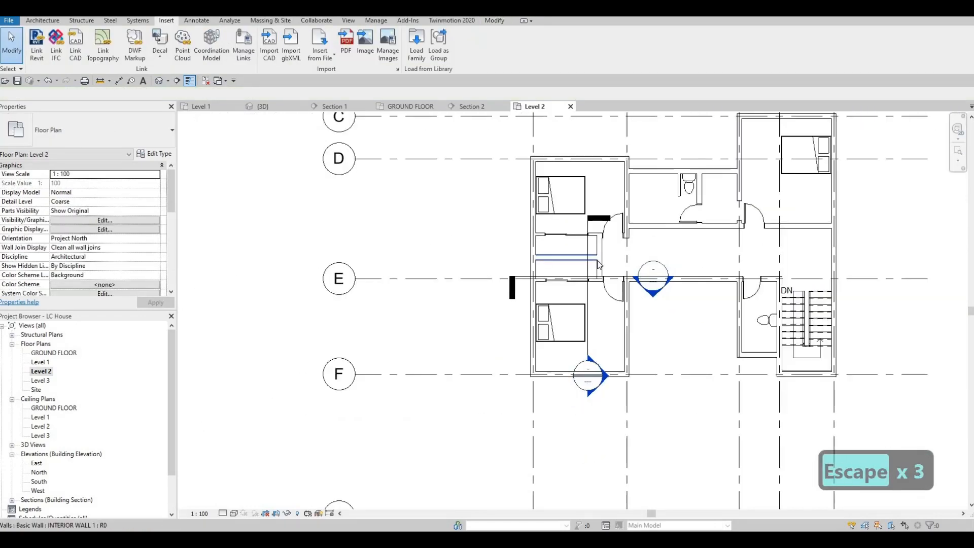
scroll(600, 259, "up", 1)
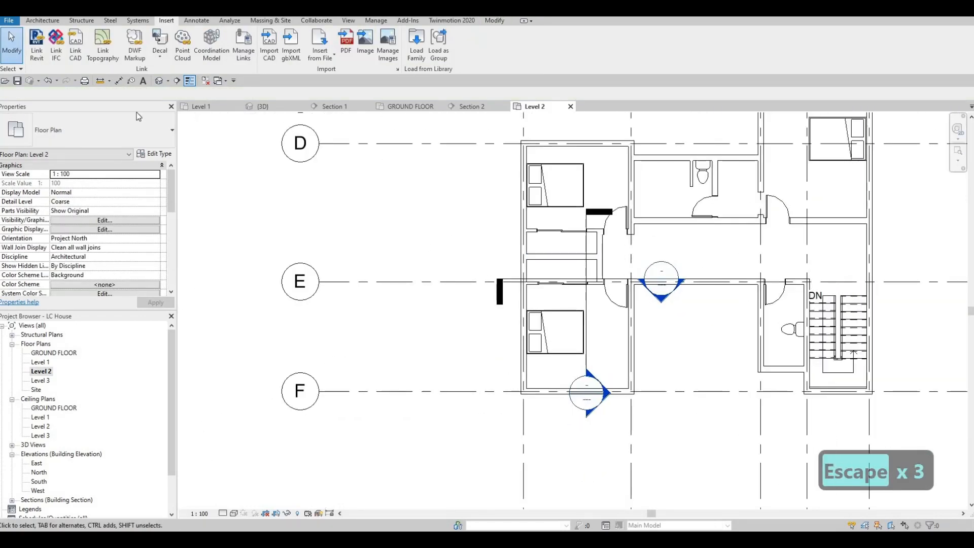
left_click(196, 20)
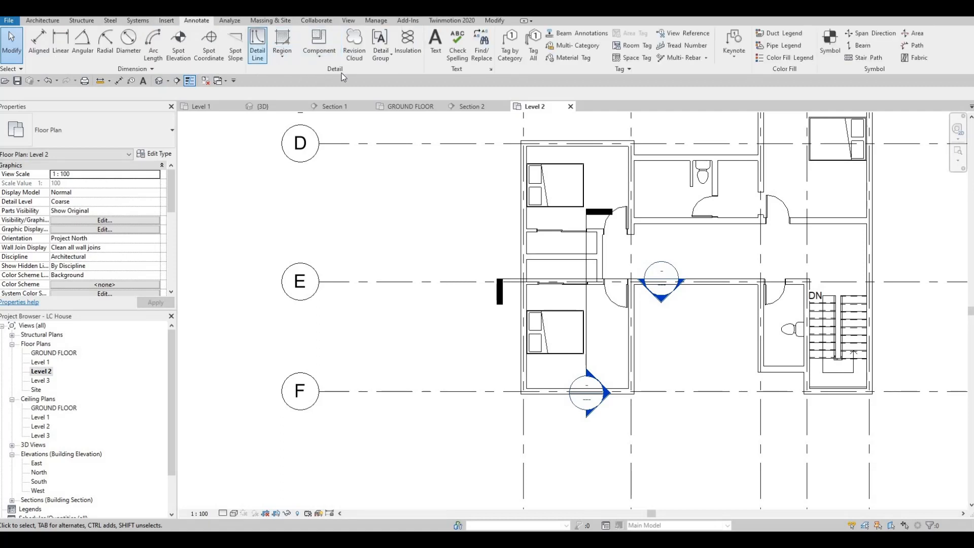
left_click(257, 46)
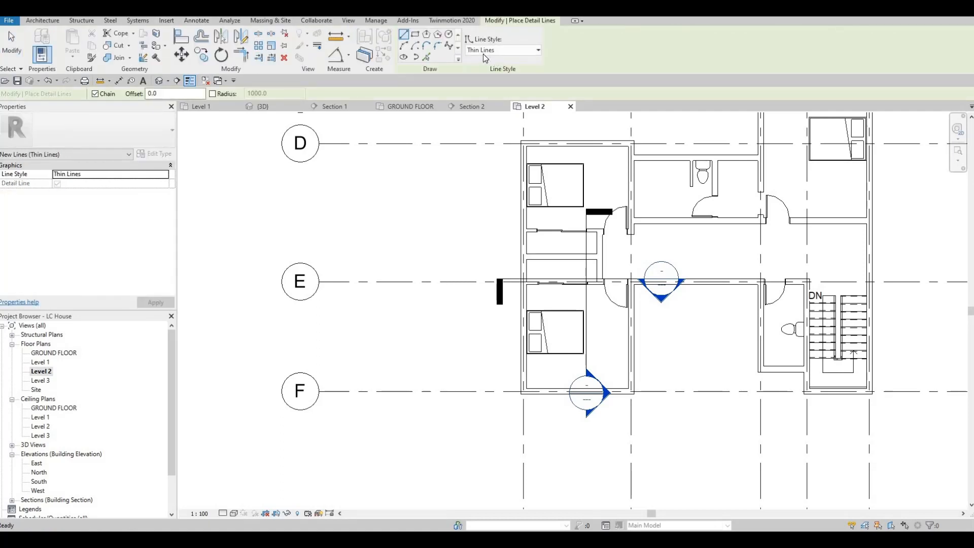
left_click(495, 49)
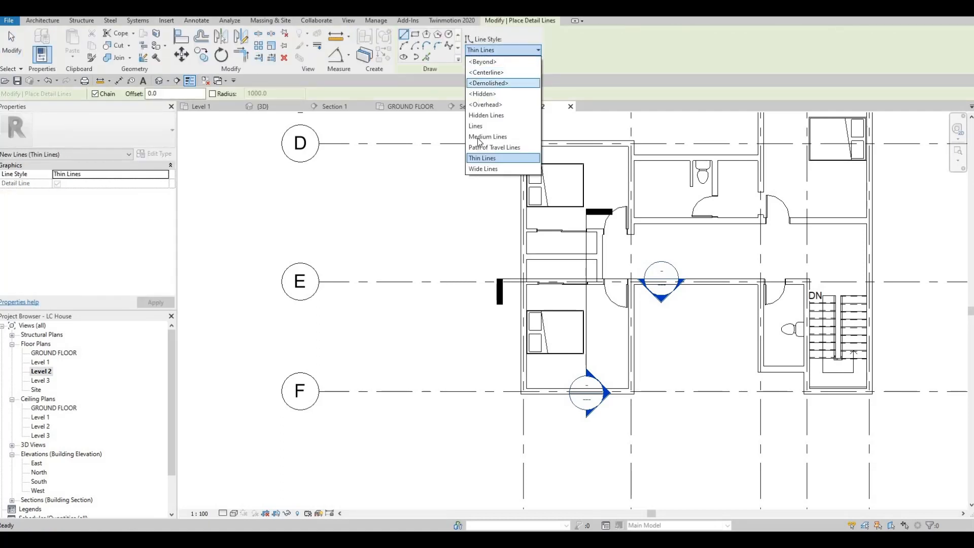
left_click(490, 83)
scroll(564, 255, "up", 5)
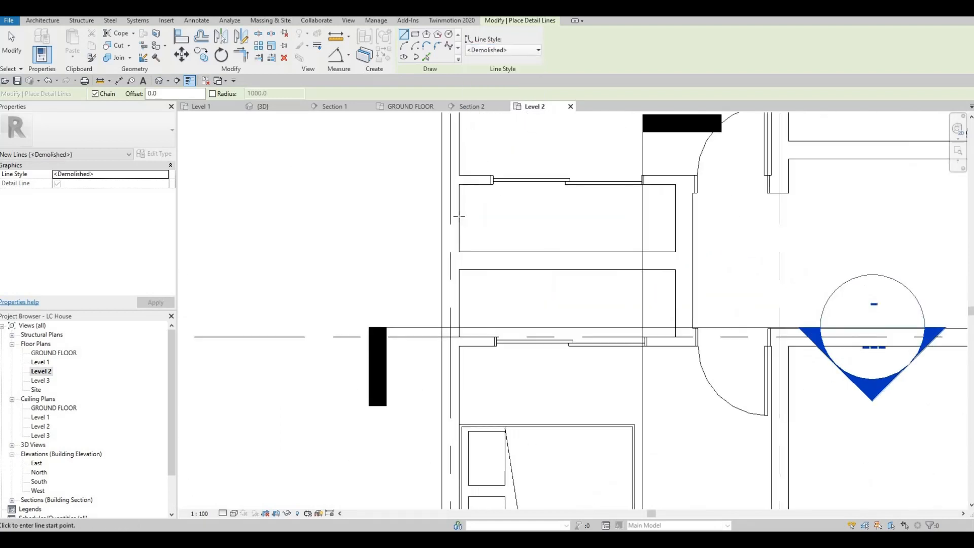
left_click(546, 217)
left_click(674, 216)
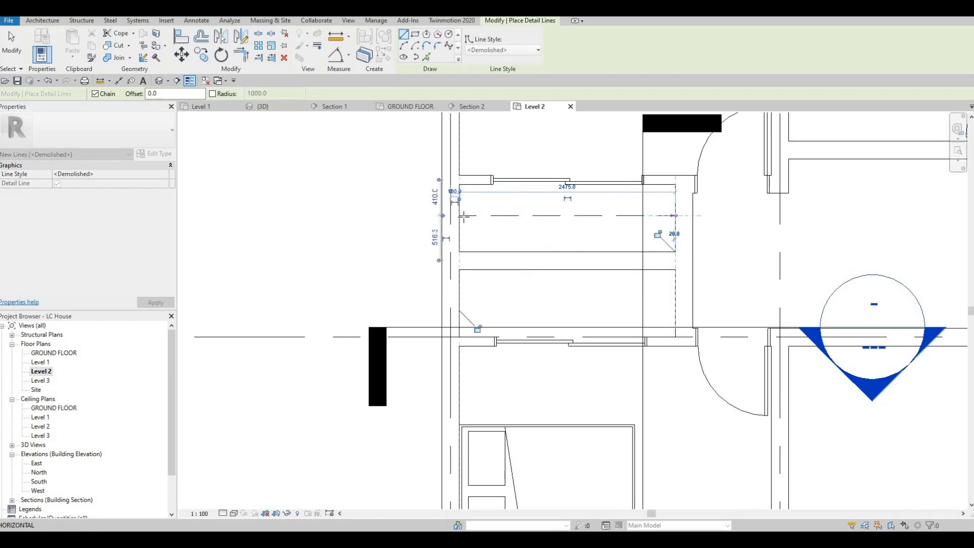
key("Escape")
left_click(459, 219)
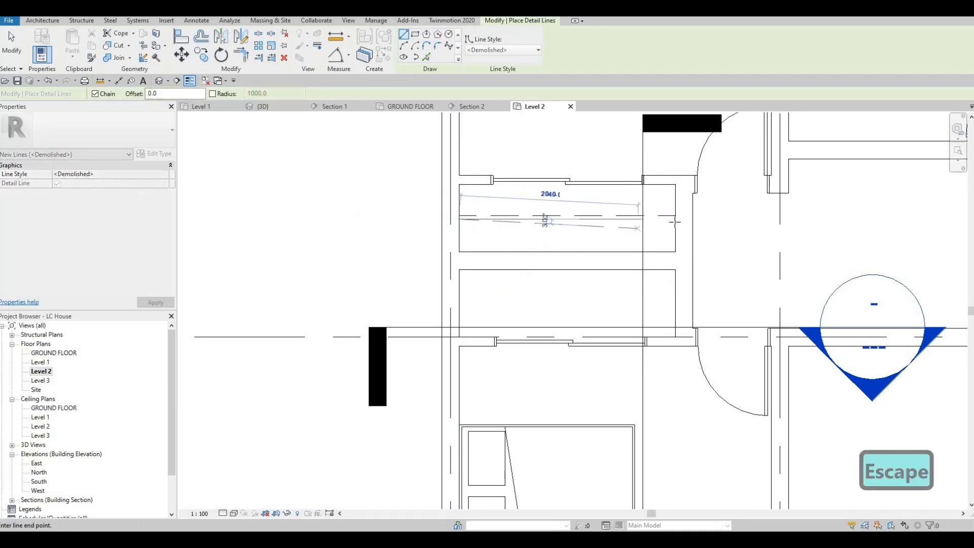
left_click(676, 219)
key("Escape")
Step: Draw the same pair of parallel <Demolished> detail lines across the full length of the lower closet
left_click(460, 301)
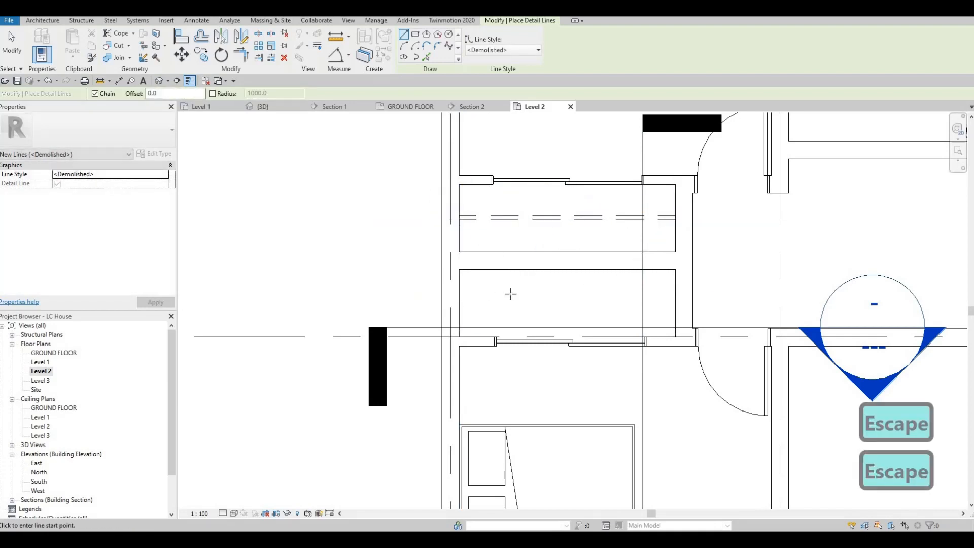
left_click(664, 300)
key("Escape")
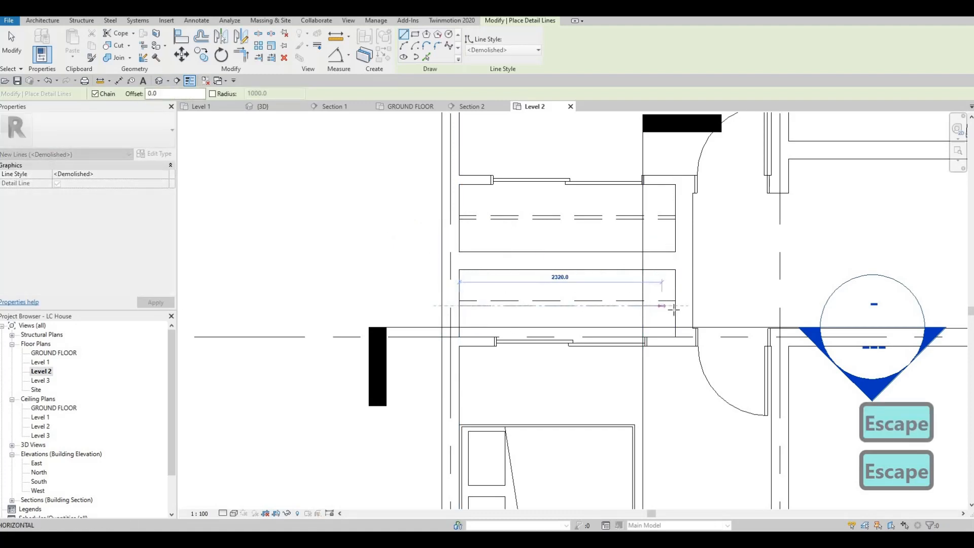
key("Escape")
key("Escape")
scroll(473, 287, "down", 2)
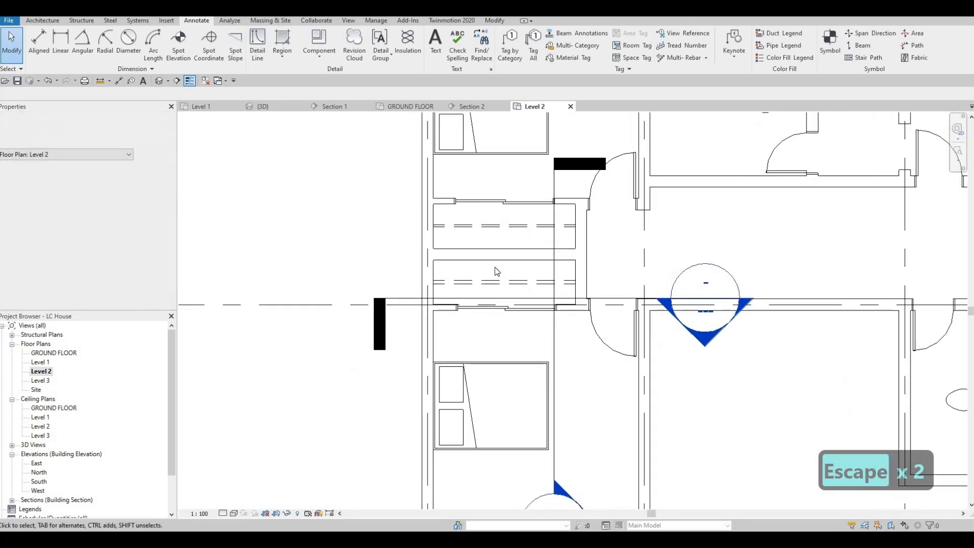
key("Escape")
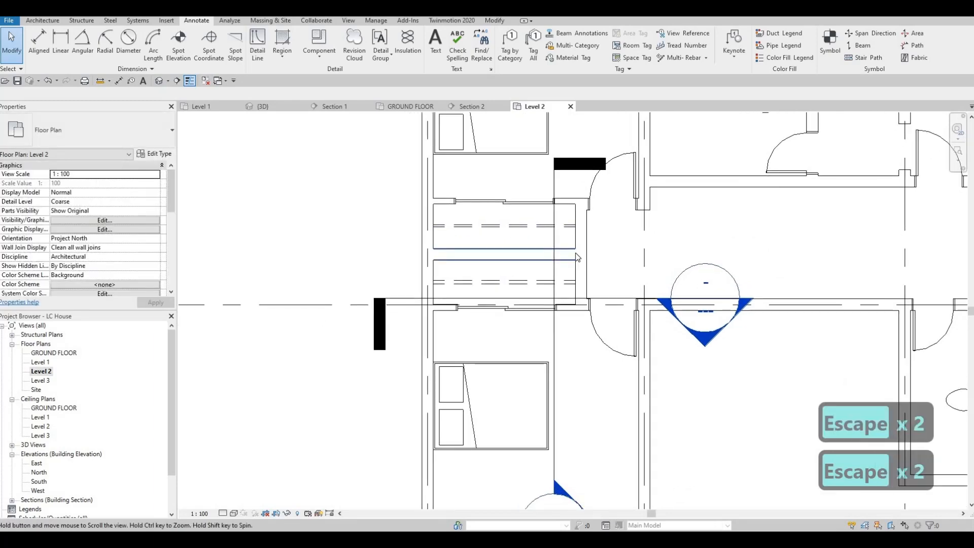
Step: Examine the Level 2 floor plan, covering the bedrooms, closets, bathrooms and stair area
scroll(576, 257, "down", 3)
key("Escape")
middle_click_drag(501, 296, 453, 258)
scroll(453, 258, "down", 2)
middle_click_drag(596, 283, 538, 297)
scroll(539, 294, "down", 1)
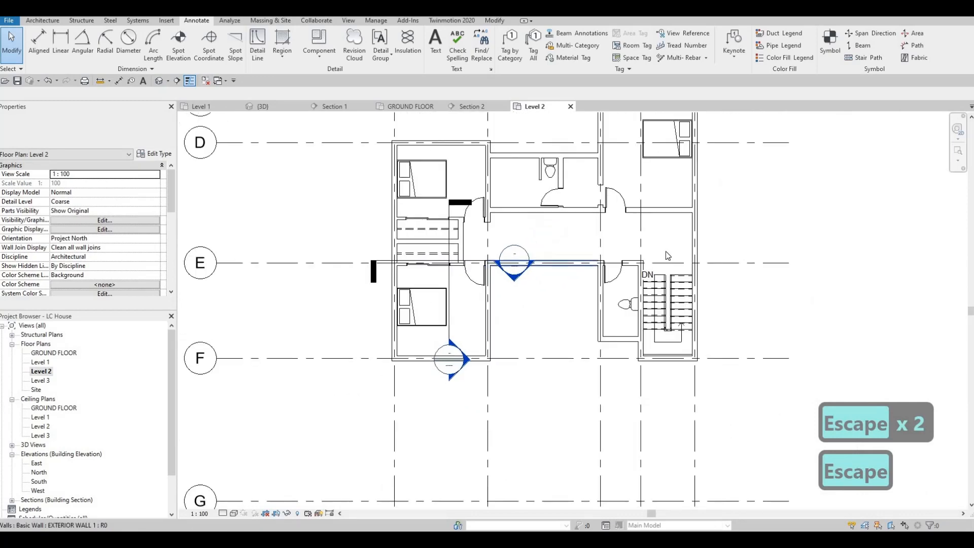
middle_click_drag(668, 256, 675, 285)
middle_click_drag(643, 238, 647, 265)
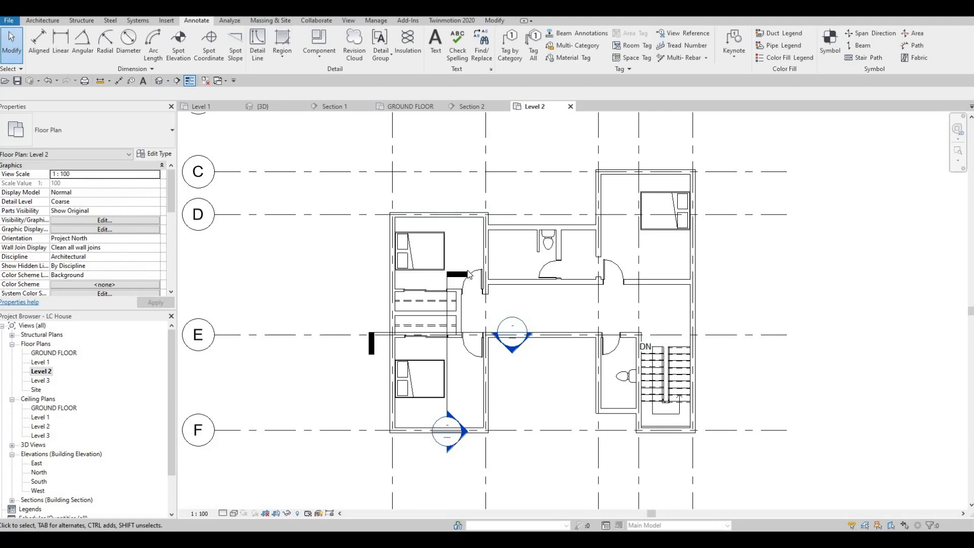
middle_click_drag(476, 391, 492, 330)
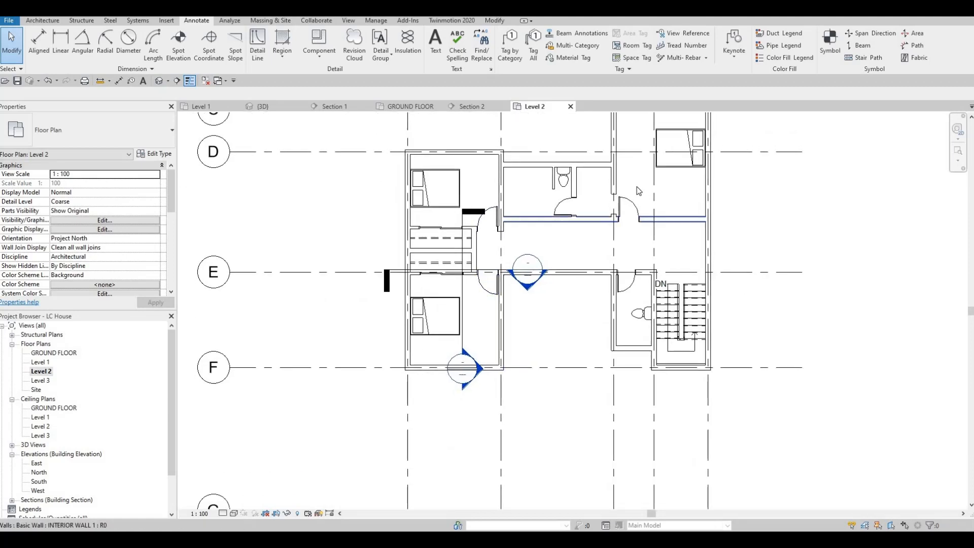
middle_click_drag(651, 197, 644, 272)
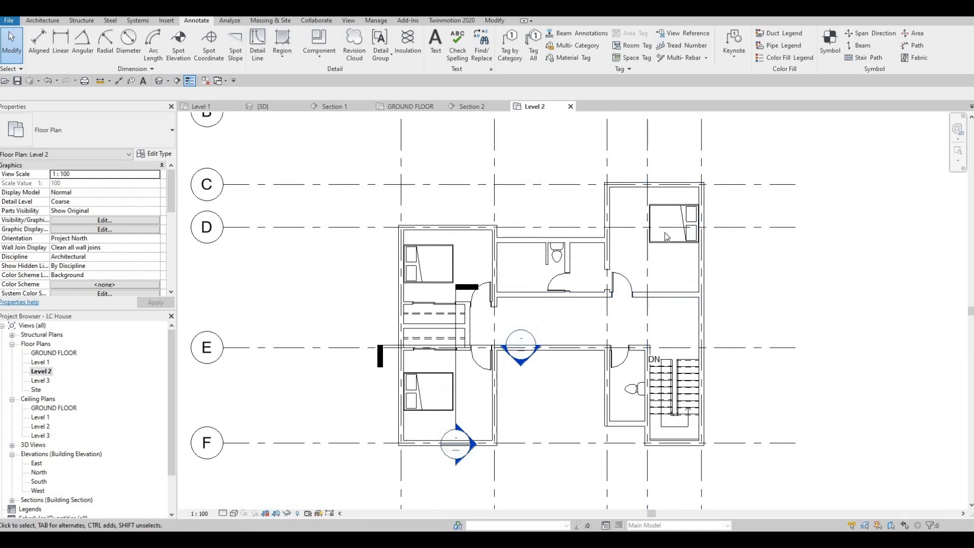
middle_click_drag(623, 307, 661, 290)
scroll(652, 252, "down", 1)
scroll(594, 239, "up", 1)
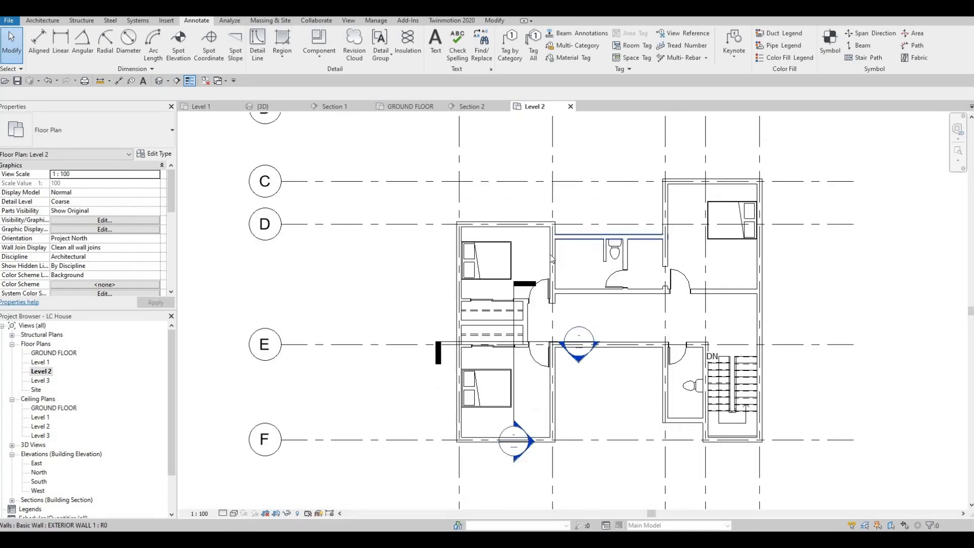
scroll(594, 241, "up", 2)
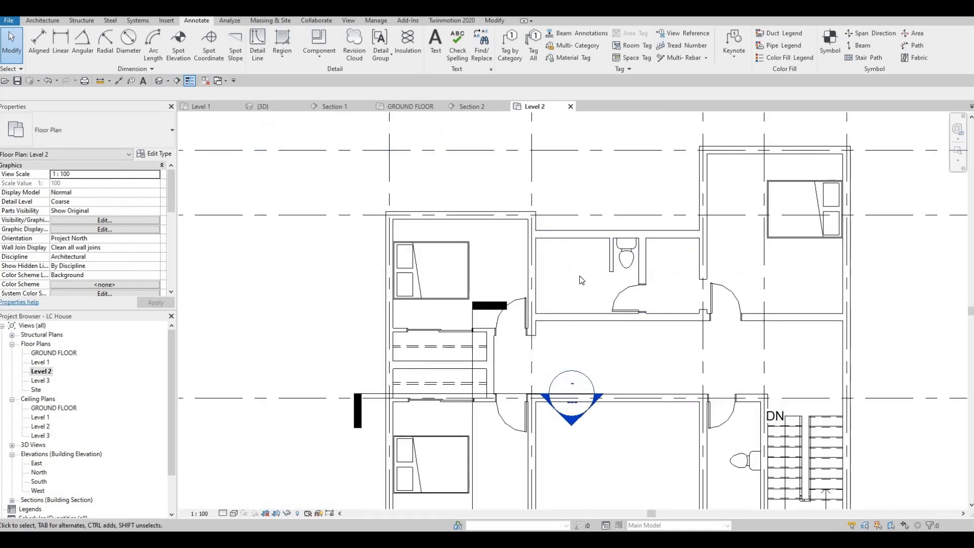
scroll(551, 257, "down", 1)
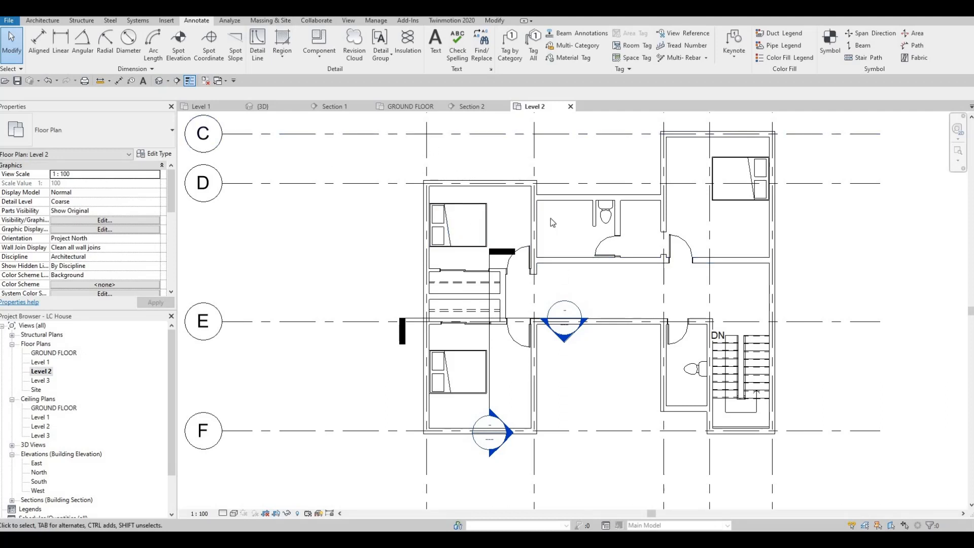
Step: Load the M_Tub-Free Standing-3D family from the Bathtubs folder of the architectural plumbing library
left_click(166, 19)
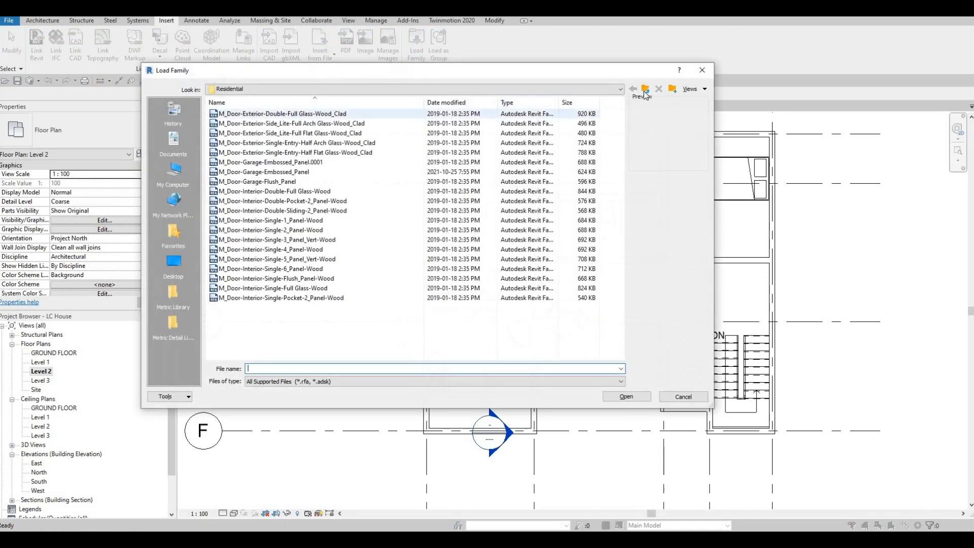
left_click(646, 89)
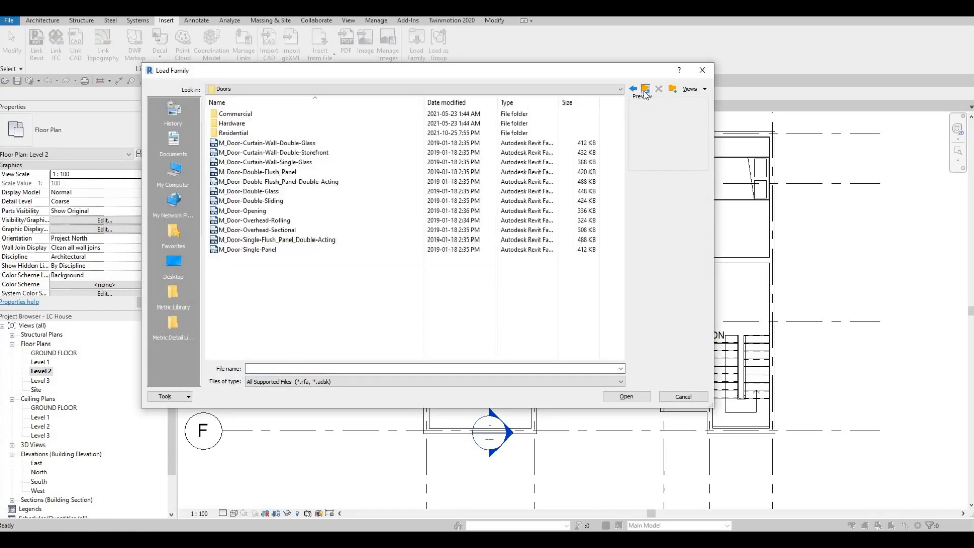
left_click(645, 93)
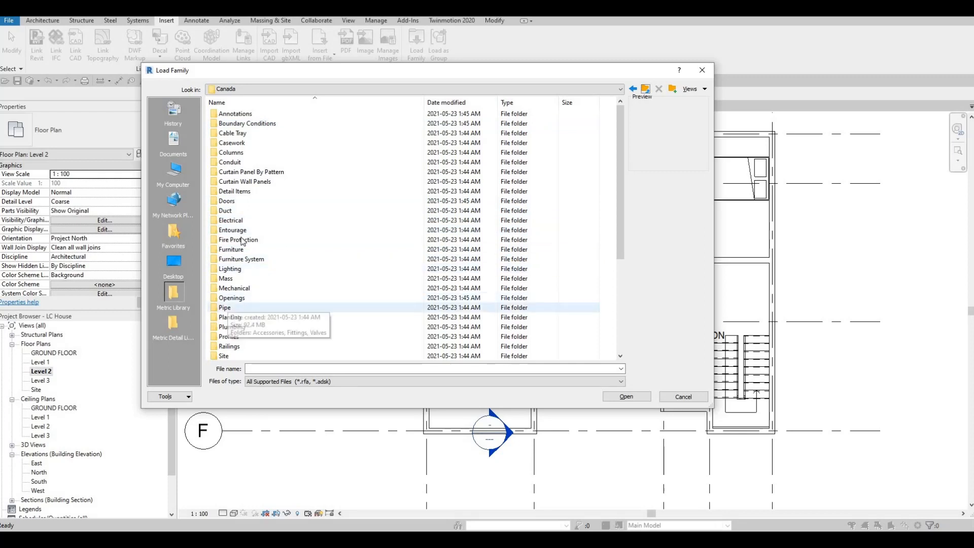
scroll(242, 241, "down", 5)
double_click(239, 181)
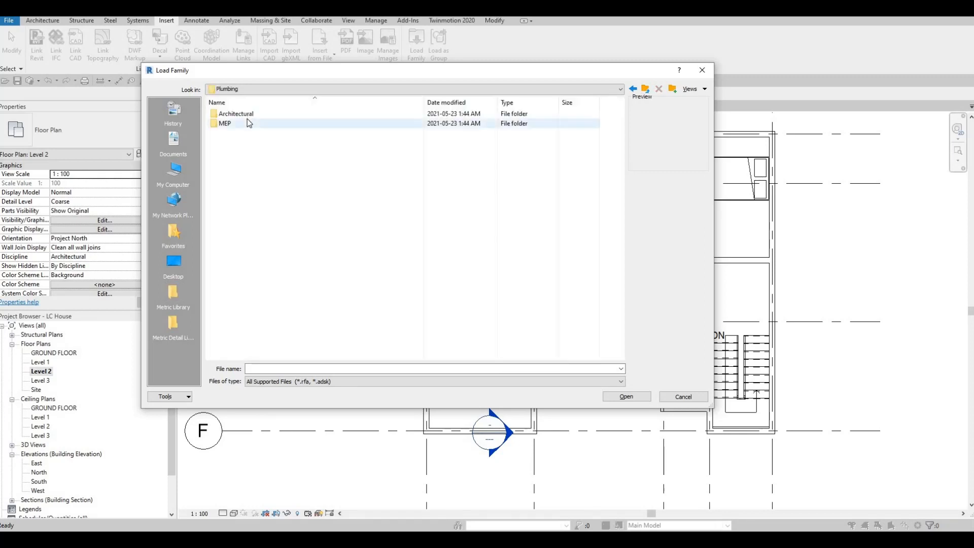
double_click(246, 117)
double_click(245, 125)
double_click(249, 115)
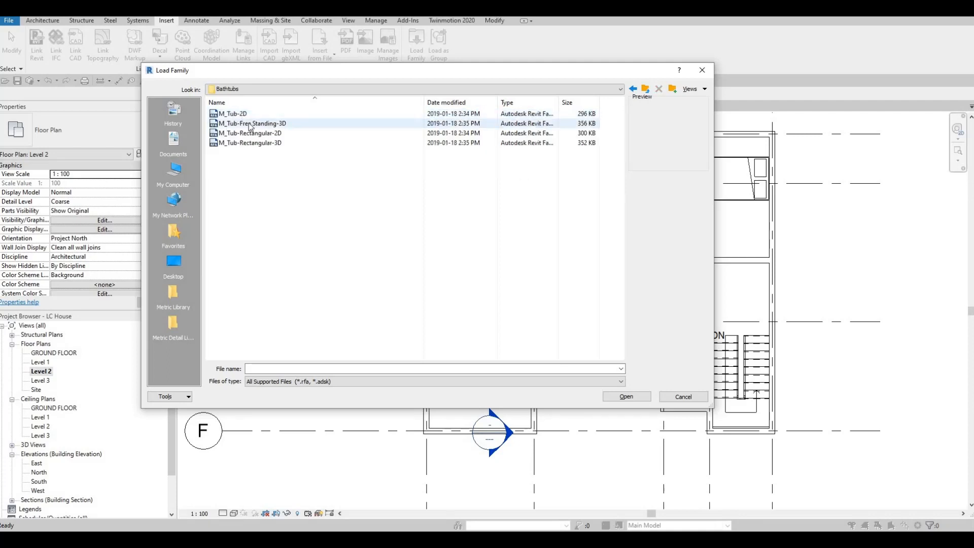
left_click(245, 114)
left_click(249, 123)
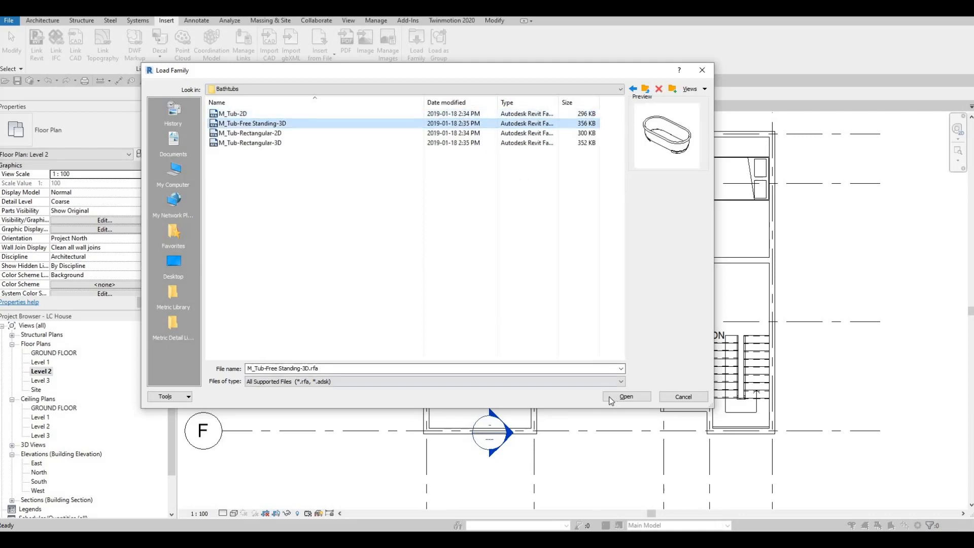
key("Return")
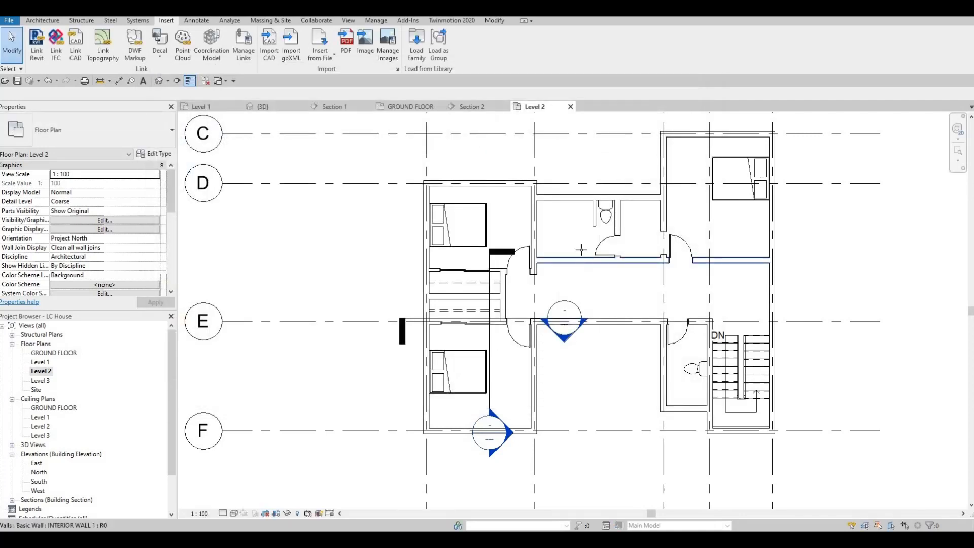
Step: Place a 760 x 1525mm free-standing tub beside the toilet partition, centred about 1100 mm from the adjacent vertical grid and 600 mm from the upper wall
scroll(568, 218, "up", 3)
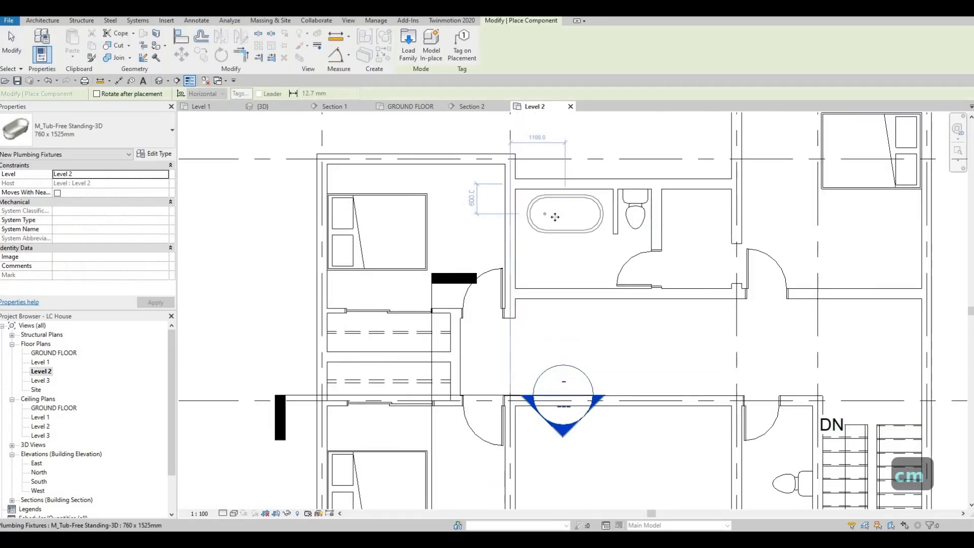
left_click(555, 217)
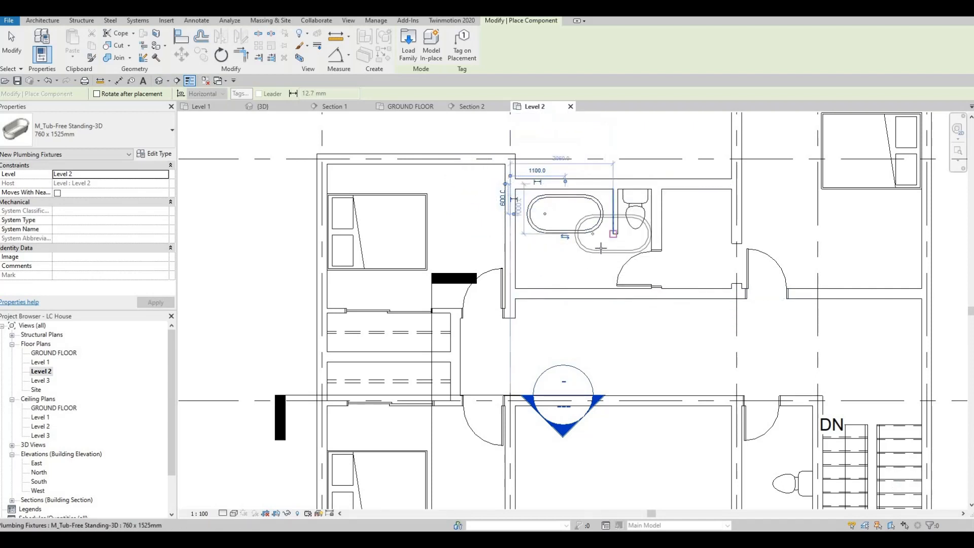
middle_click_drag(578, 282, 572, 345)
scroll(572, 345, "down", 1)
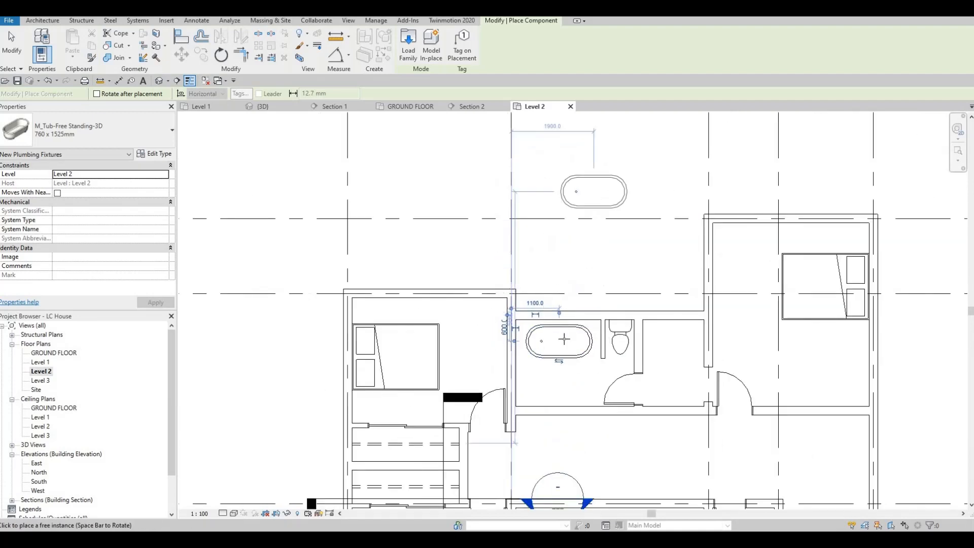
Step: End the tub placement and examine the Level 2 plan around the two bathrooms, the bedrooms and the stair
middle_click_drag(580, 211, 569, 350)
scroll(569, 350, "down", 2)
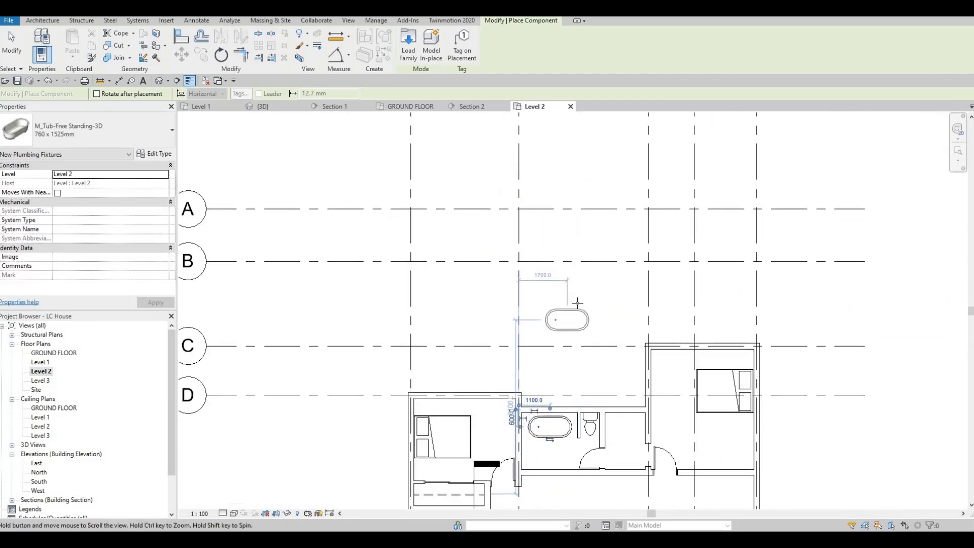
scroll(574, 304, "down", 2)
scroll(566, 267, "up", 3)
scroll(567, 268, "up", 2)
middle_click_drag(579, 361, 583, 269)
scroll(583, 269, "down", 2)
key("Escape")
key("Escape")
scroll(604, 236, "down", 1)
mouse_move(607, 304)
middle_mouse_down()
mouse_move(603, 236)
mouse_move(603, 287)
middle_mouse_up()
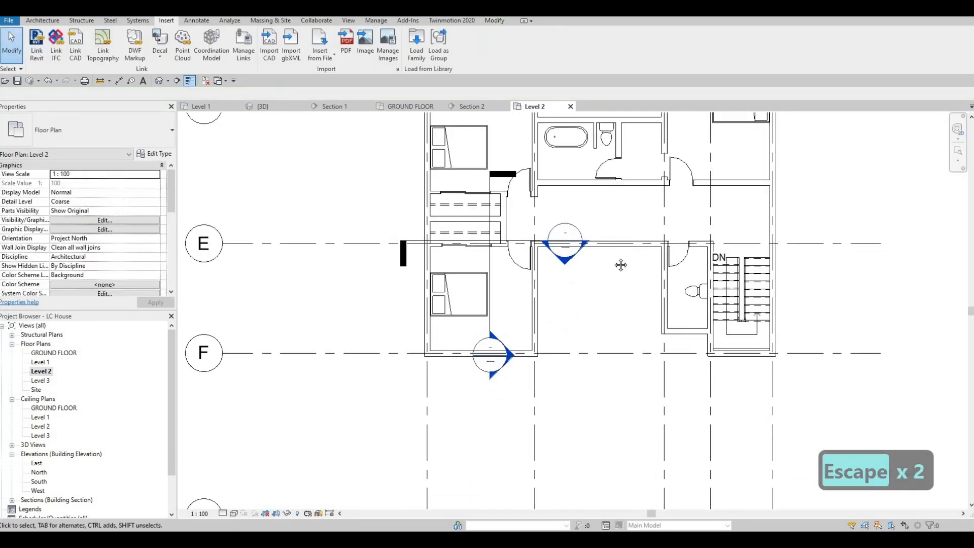
middle_click_drag(617, 292, 602, 314)
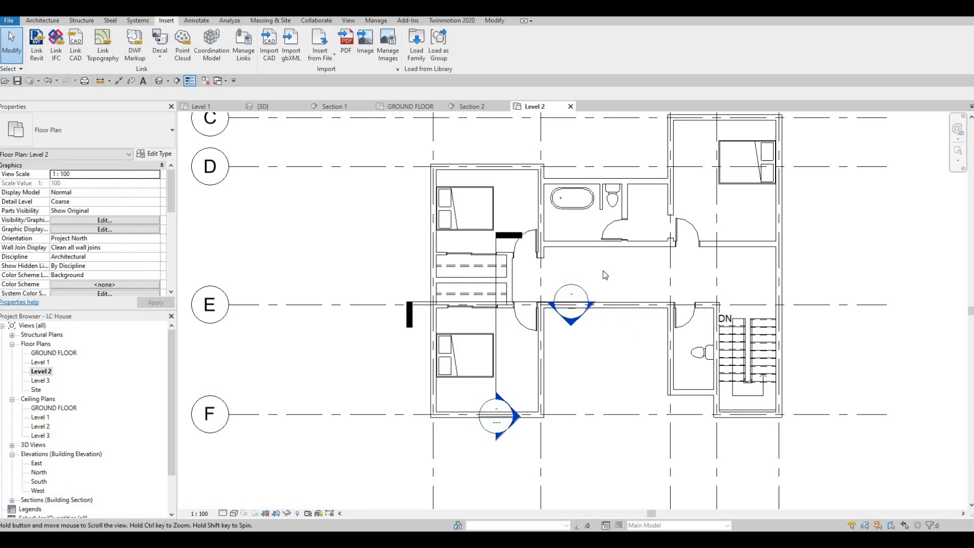
scroll(605, 275, "down", 2)
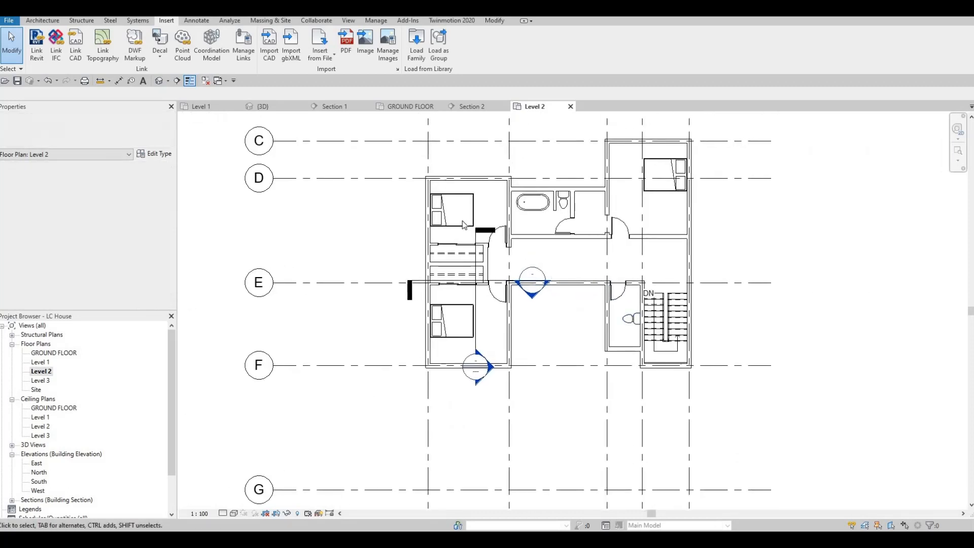
scroll(698, 326, "up", 2)
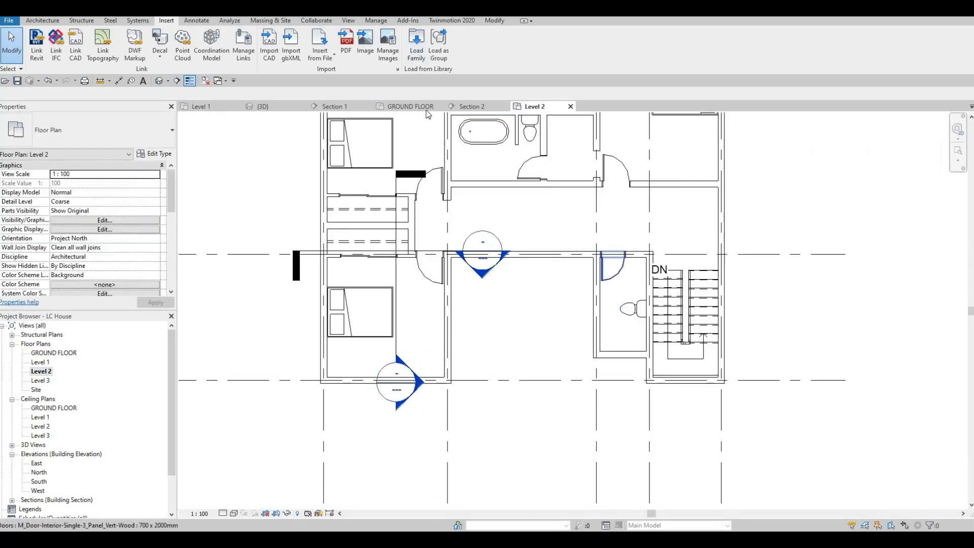
Step: Load the M_Shower Stall-2D family from the Showers folder of the plumbing fixtures library
left_click(416, 44)
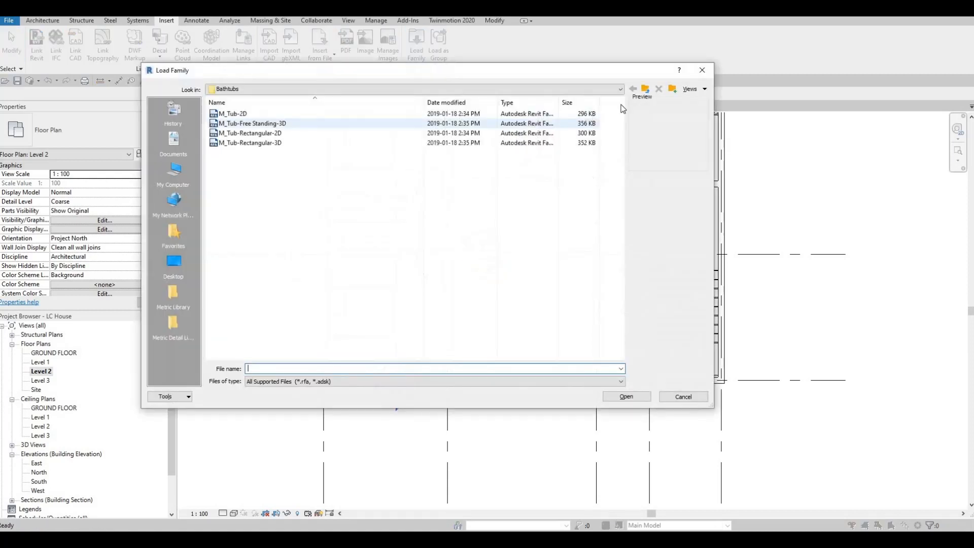
key("BackSpace")
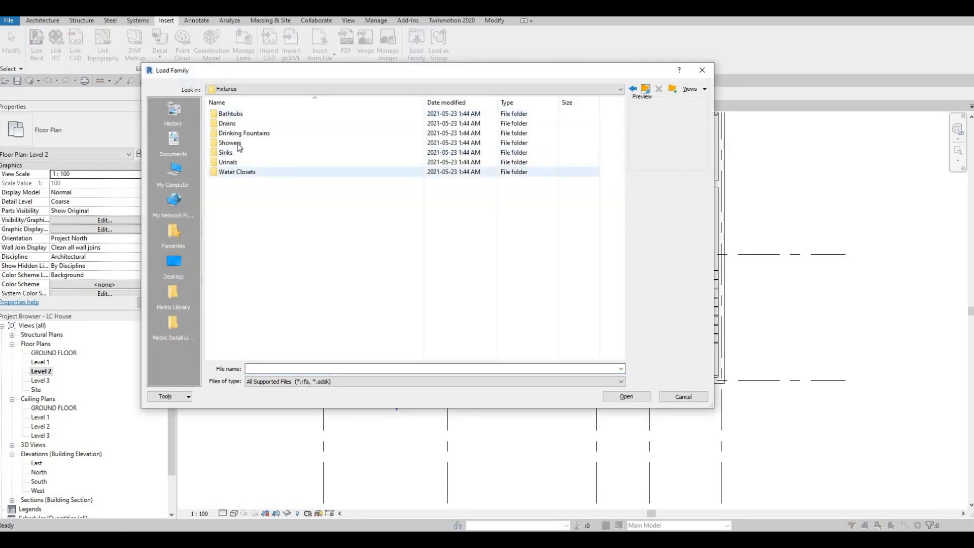
key("Return")
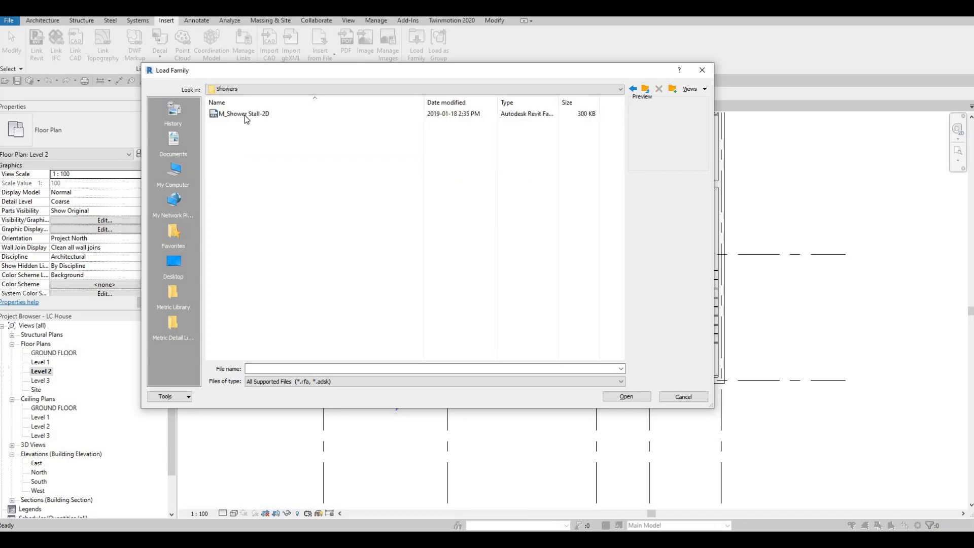
left_click(245, 115)
key("Return")
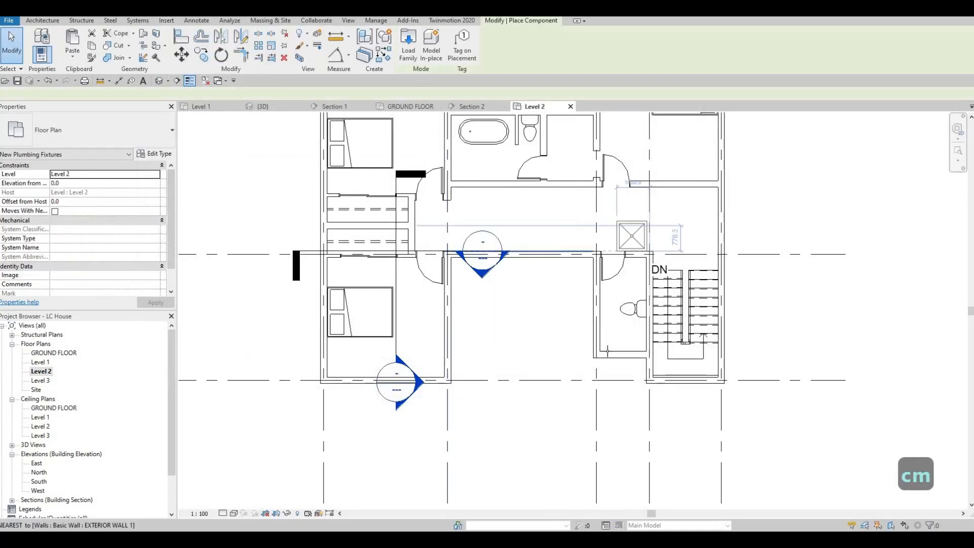
Step: Place the M_Shower Stall-2D in the inner corner of the small bathroom beside the stair, against the end wall and the wall opposite the toilet
scroll(599, 351, "up", 4)
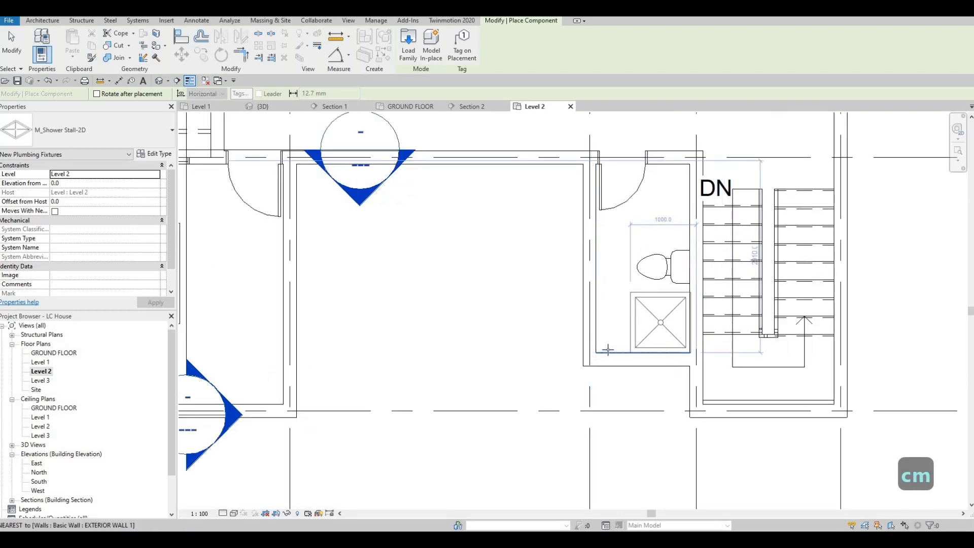
scroll(598, 355, "up", 3)
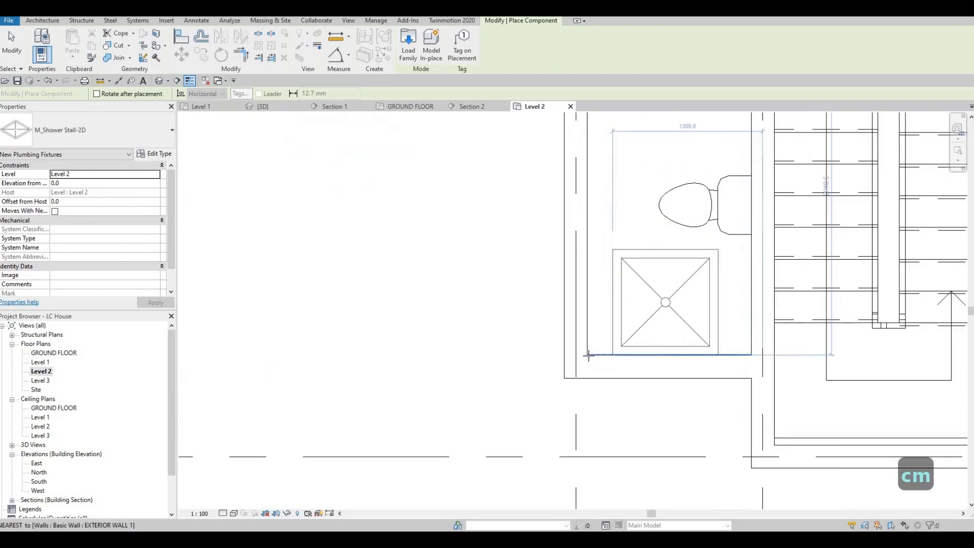
left_click(674, 331)
key("Escape")
key("Escape")
key("Escape")
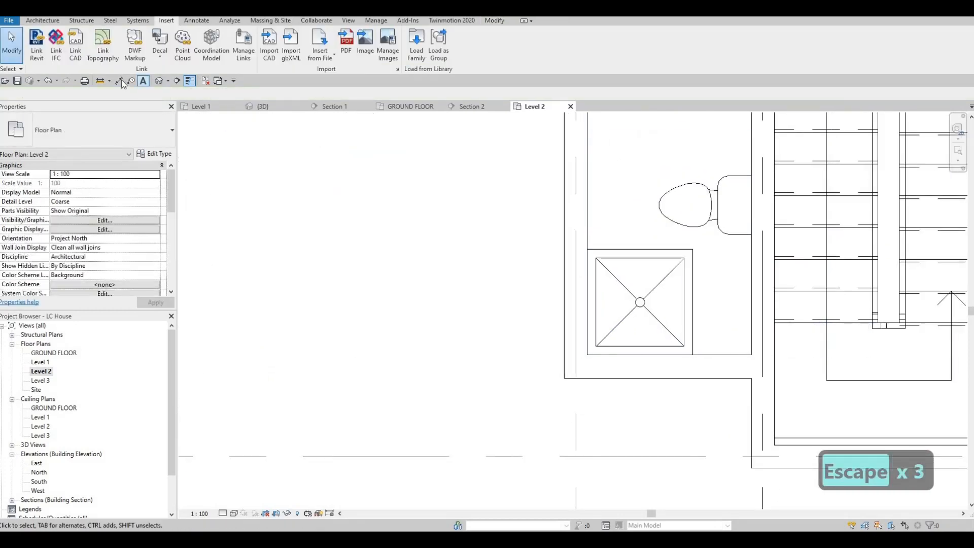
Step: Measure the clear width between the small bathroom's inner side wall faces with an aligned dimension
left_click(120, 81)
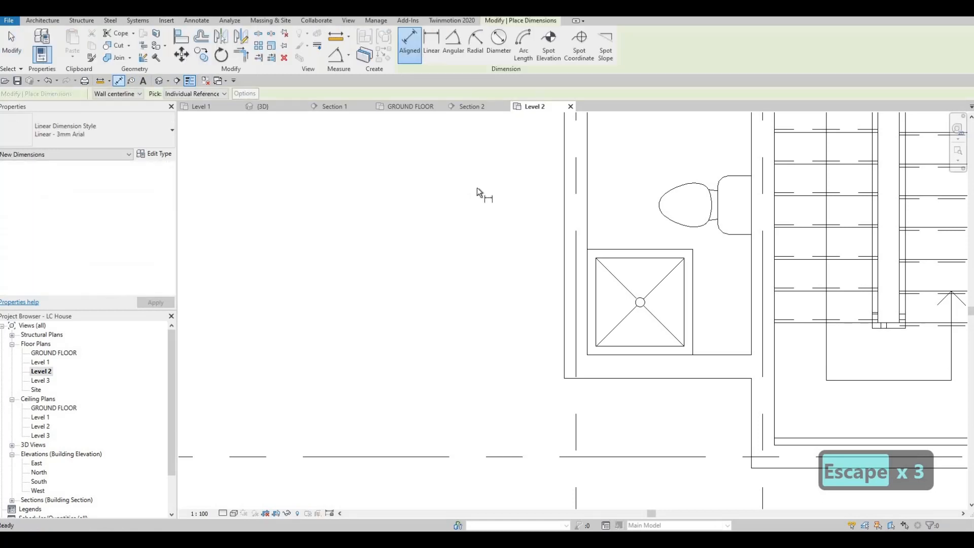
left_click(589, 211)
key("Tab")
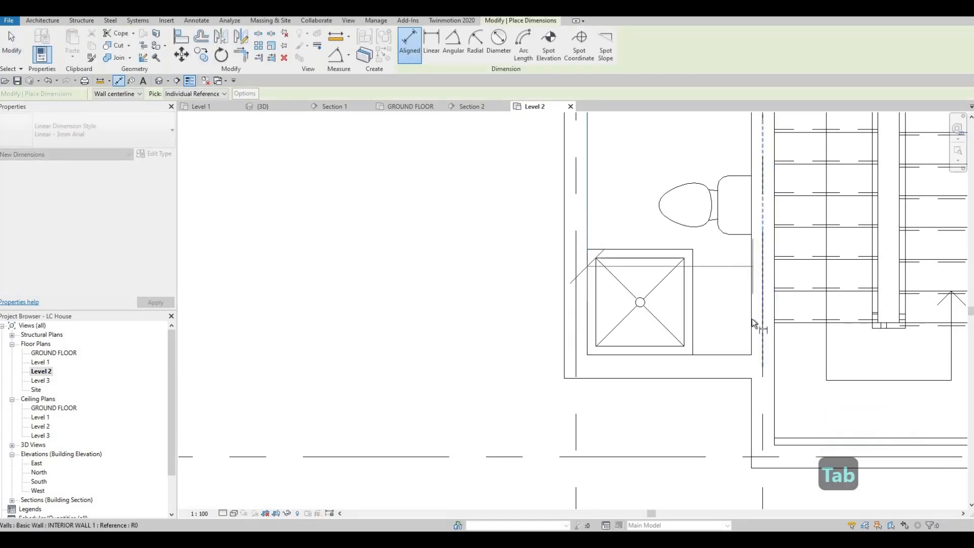
key("Tab")
left_click(750, 355)
key("Escape")
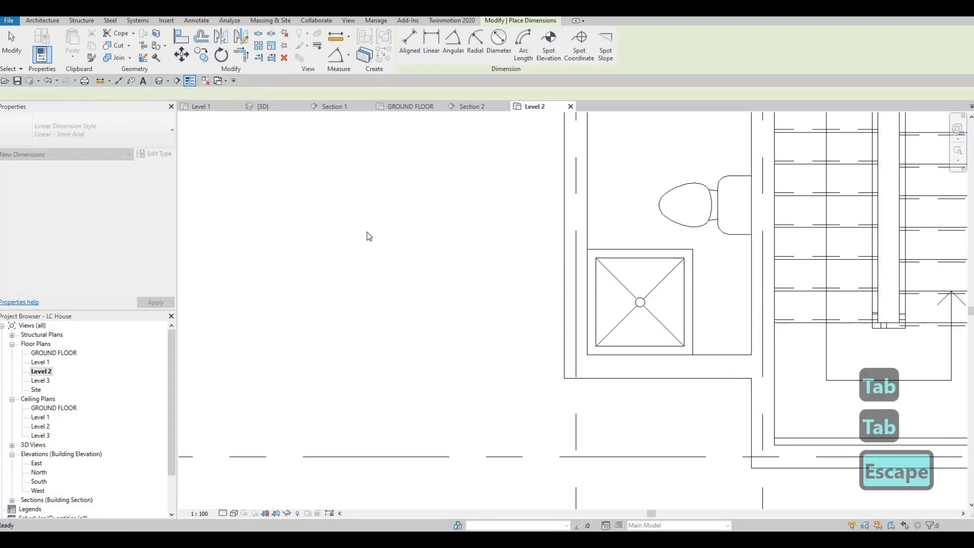
key("Escape")
Step: Duplicate the shower stall's type as M_Shower Stall-2D 2 and set its depth to 1420
left_click(640, 305)
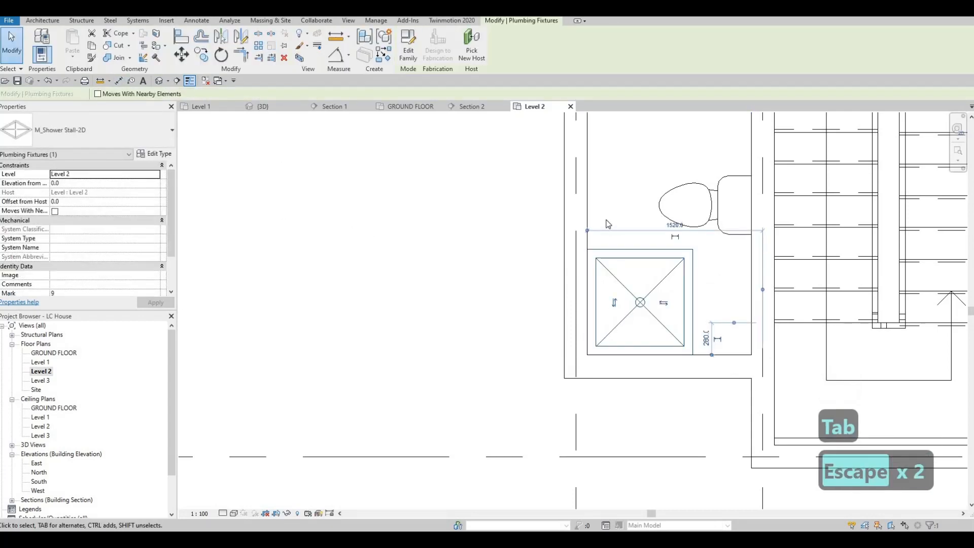
left_click(154, 153)
left_click(765, 115)
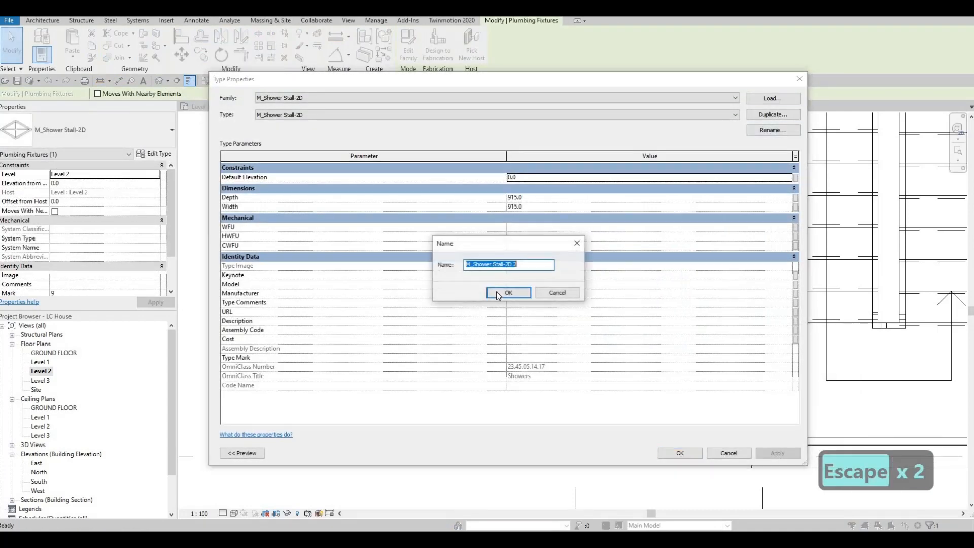
key("Return")
left_click(540, 197)
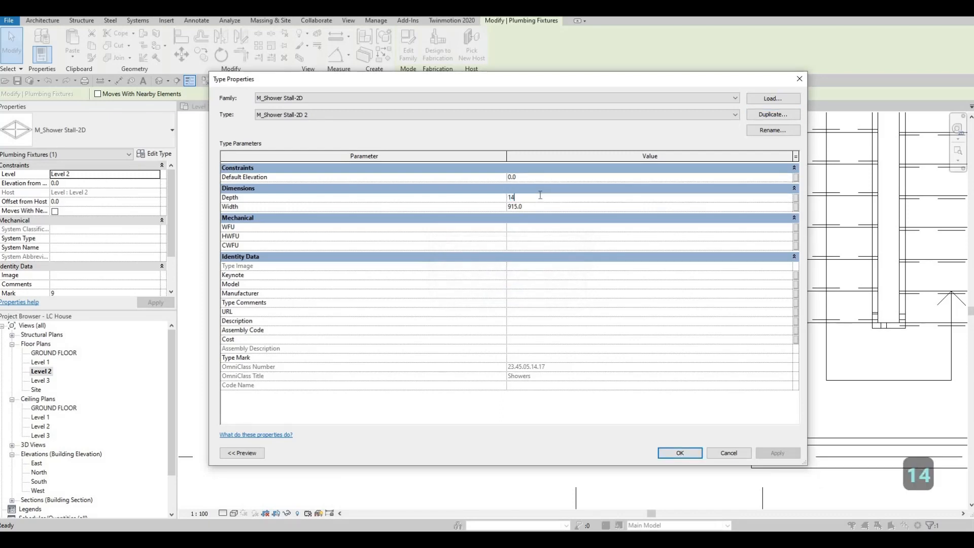
left_click(700, 455)
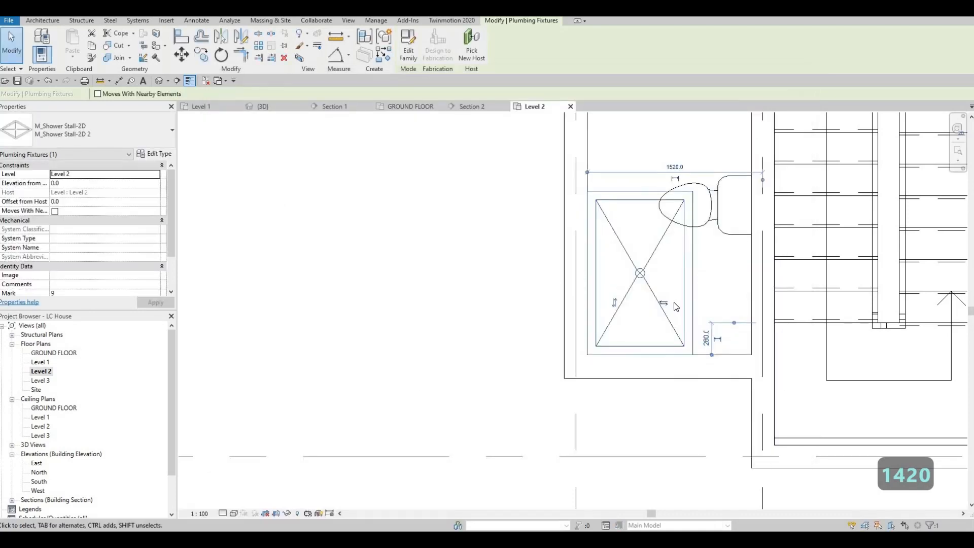
Step: Try shifting the shower stall across the bathroom's outer side wall and back into the room
left_click_drag(676, 306, 573, 307)
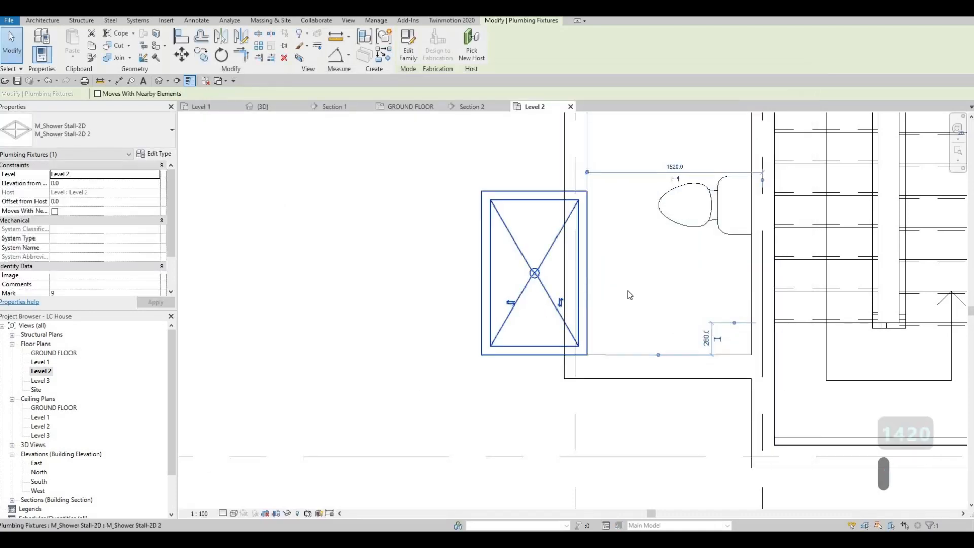
left_click_drag(544, 276, 650, 266)
key("Escape")
key("Escape")
Step: Try rotating the shower stall by 180 degrees about its centre and undo the rotation
left_click(645, 265)
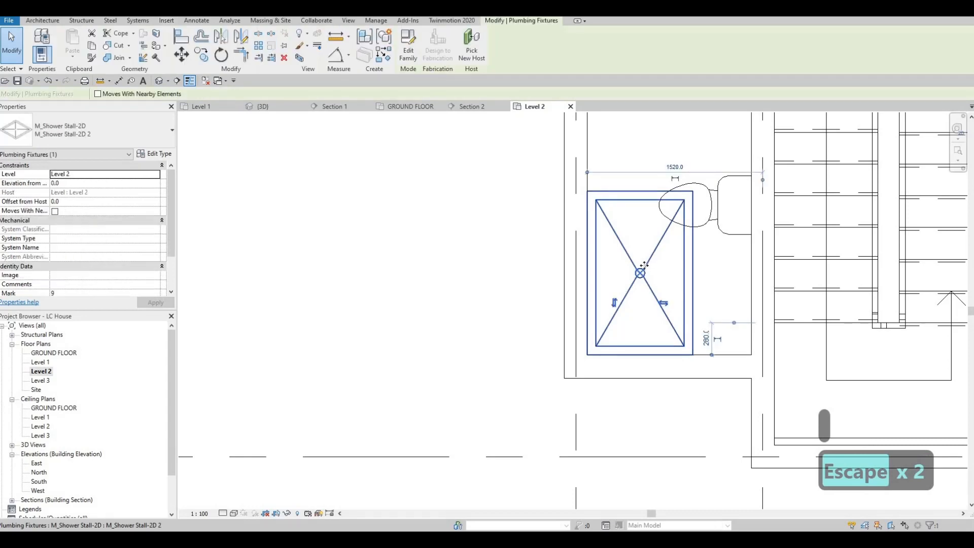
key("r")
key("o")
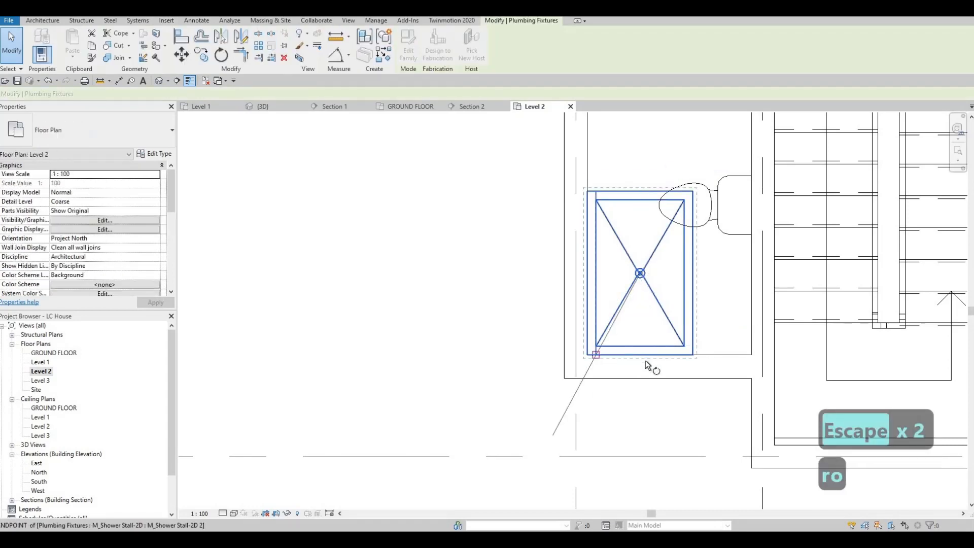
left_click(642, 363)
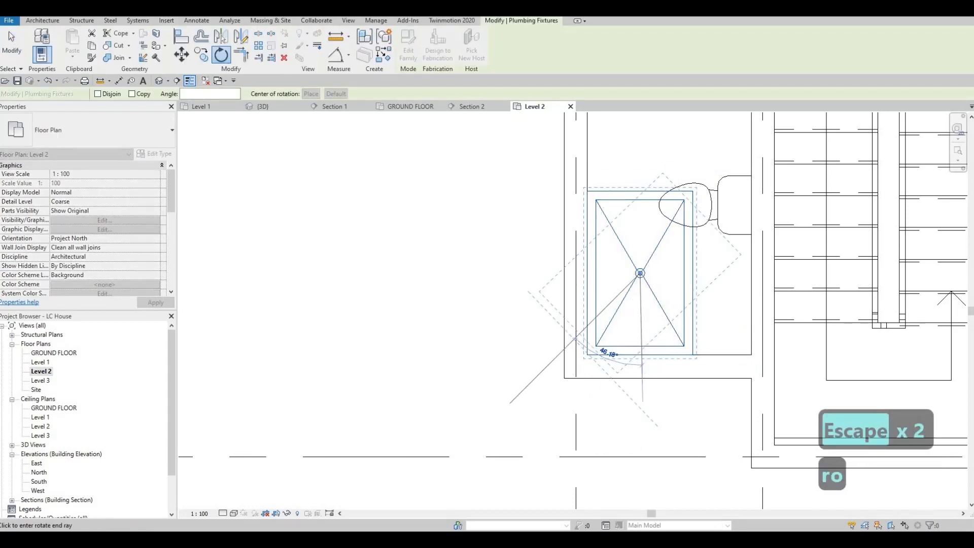
type("180")
key("Return")
key("Escape")
key("Escape")
key("Escape")
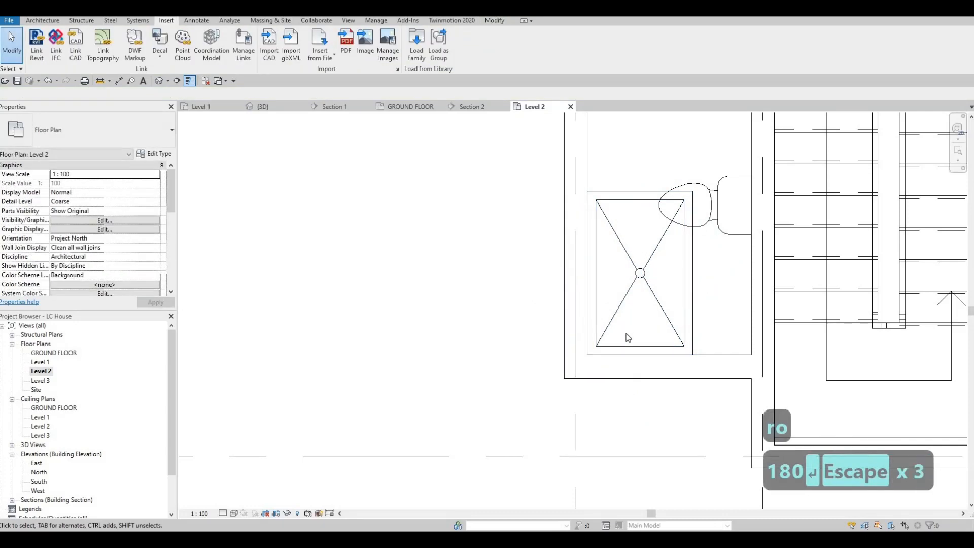
key("ctrl+z")
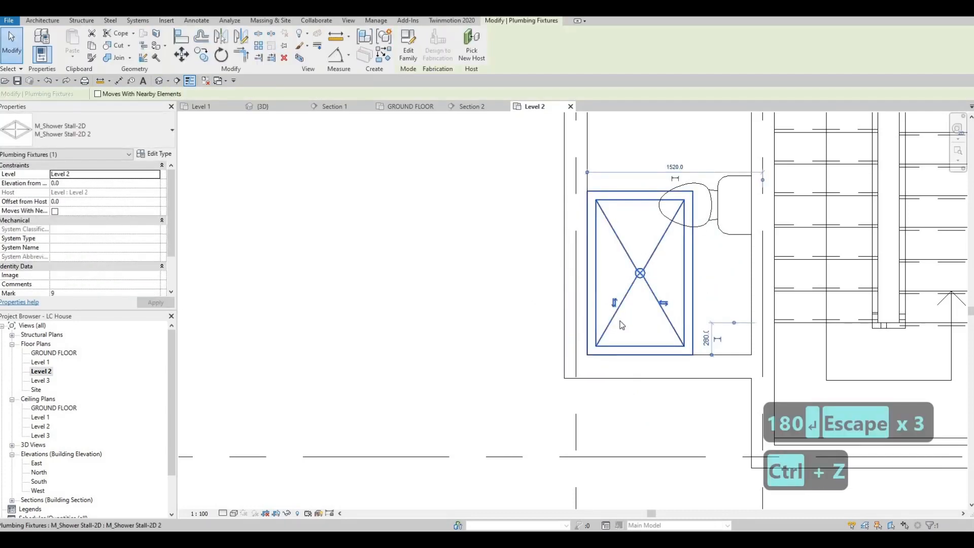
Step: Rotate the shower stall by 90 degrees about its centre so its long side spans the bathroom's width
key("r")
key("o")
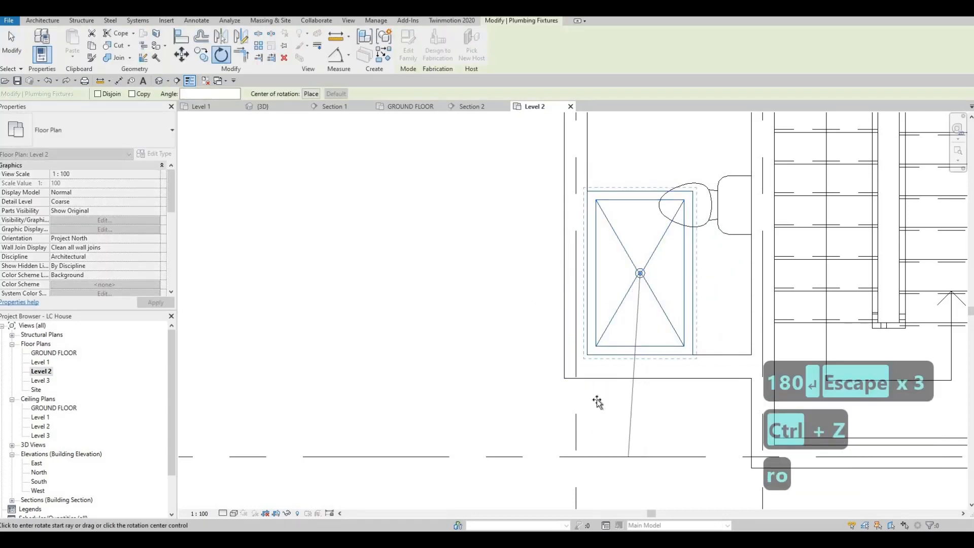
type("90")
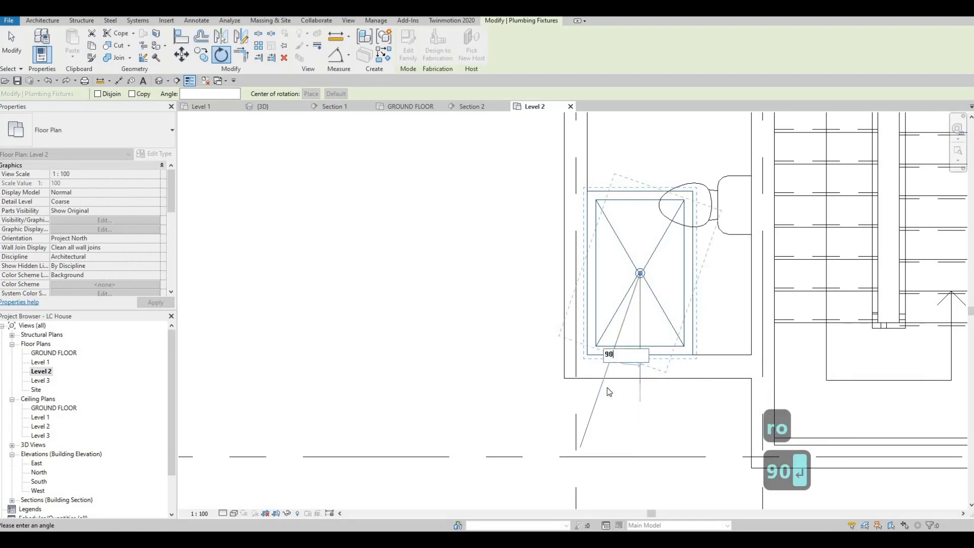
key("Return")
key("Escape")
key("Escape")
Step: Move the rotated shower stall from its outer corner to the inner wall corner so it fits between the side walls
left_click(636, 326)
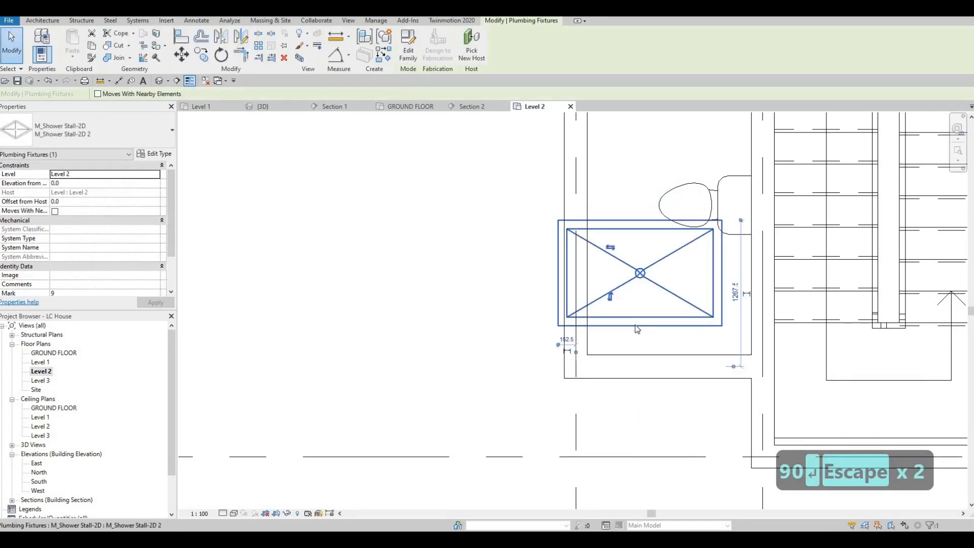
key("m")
key("v")
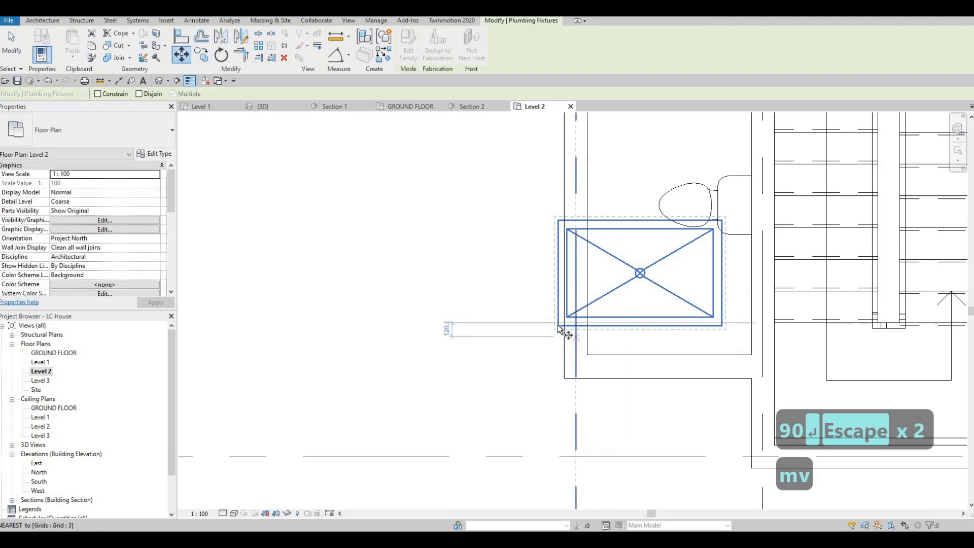
left_click(559, 326)
left_click(586, 349)
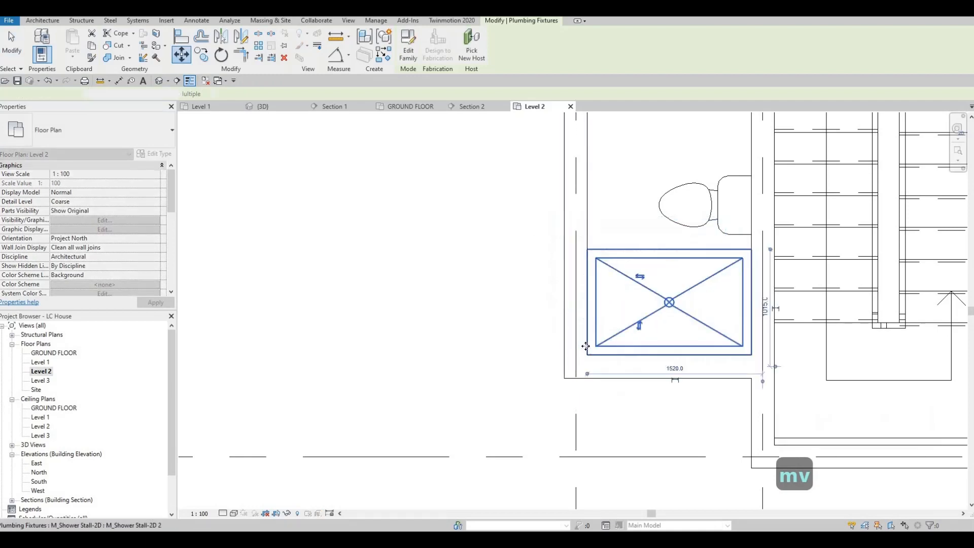
middle_click_drag(717, 348, 712, 314)
scroll(711, 314, "down", 3)
key("Escape")
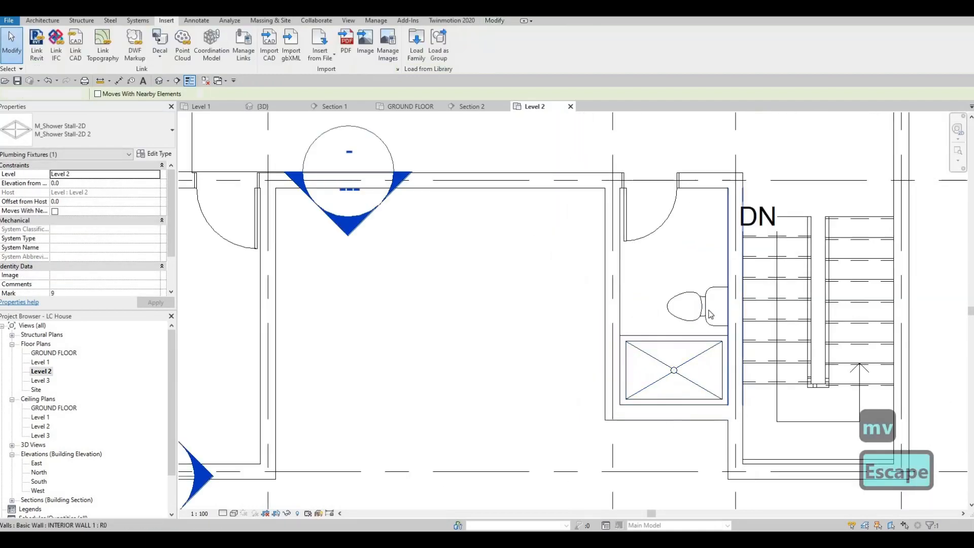
Step: Nudge the toilet in the small bathroom slightly toward the shower stall
left_click(696, 307)
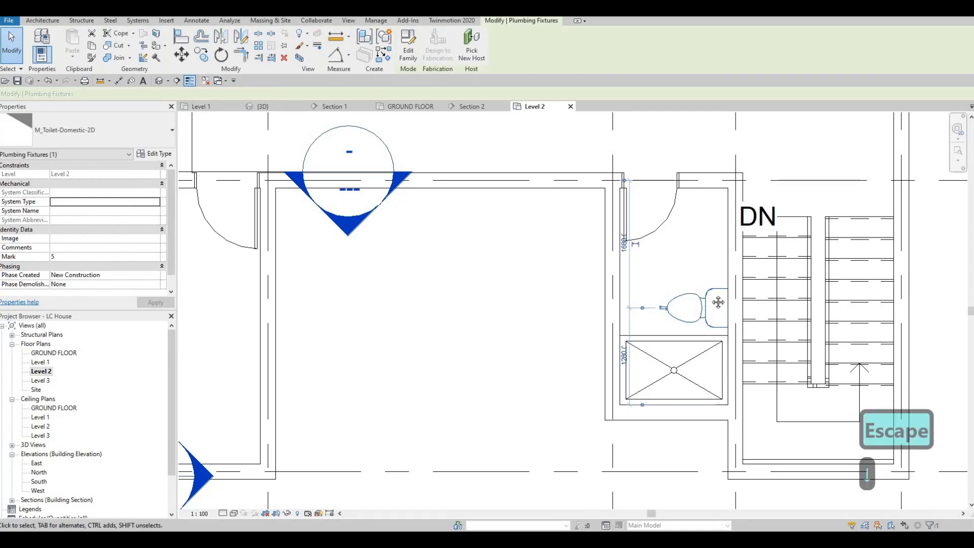
scroll(719, 302, "down", 5)
key("Escape")
key("Escape")
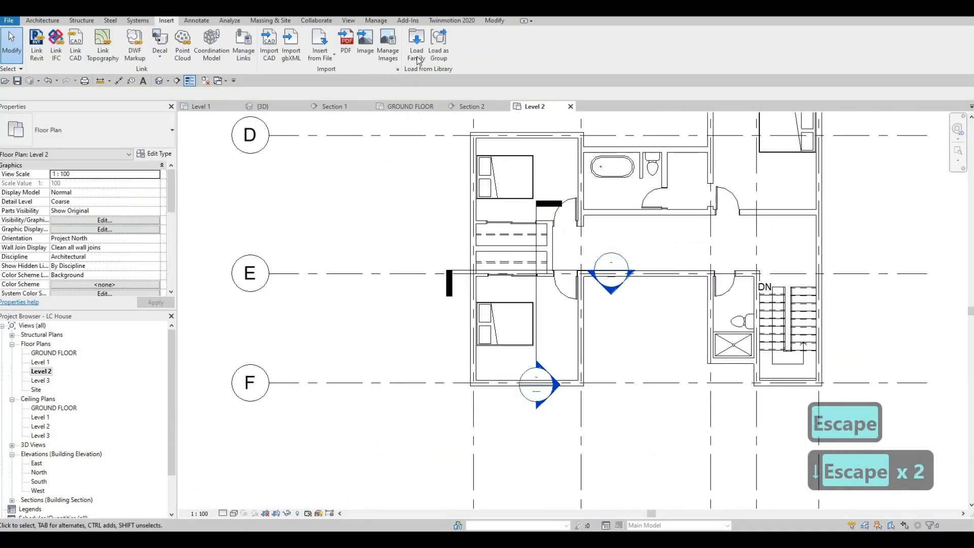
left_click(416, 47)
key("Escape")
key("Escape")
key("Escape")
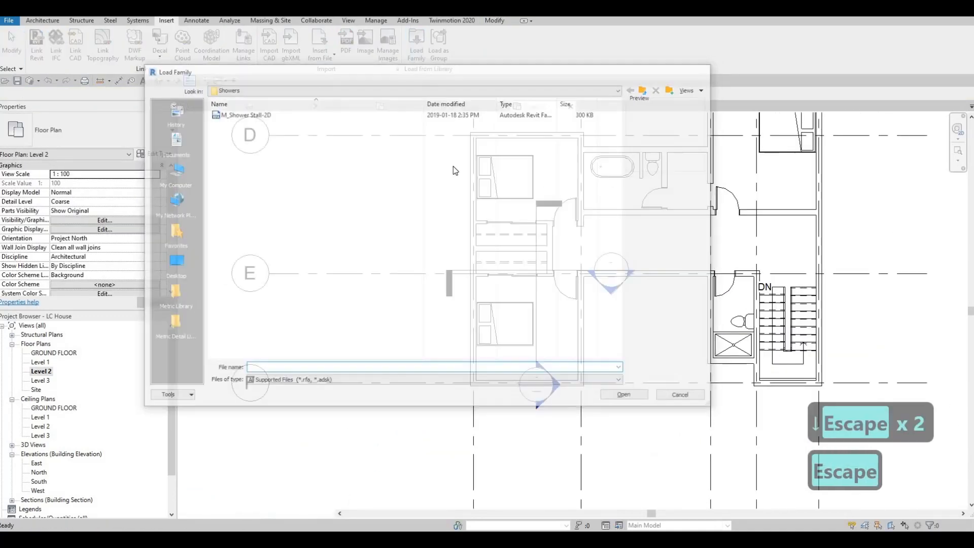
left_click(212, 106)
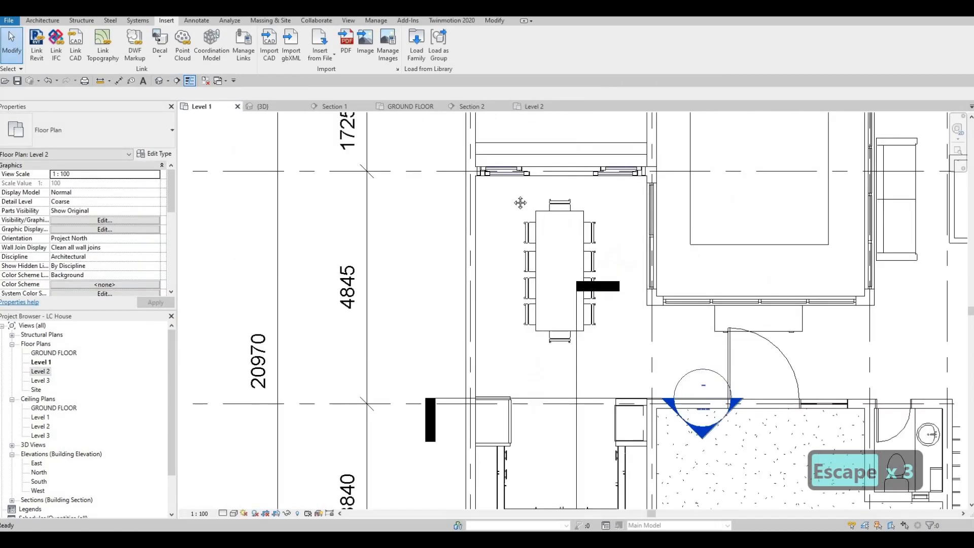
scroll(641, 314, "up", 3)
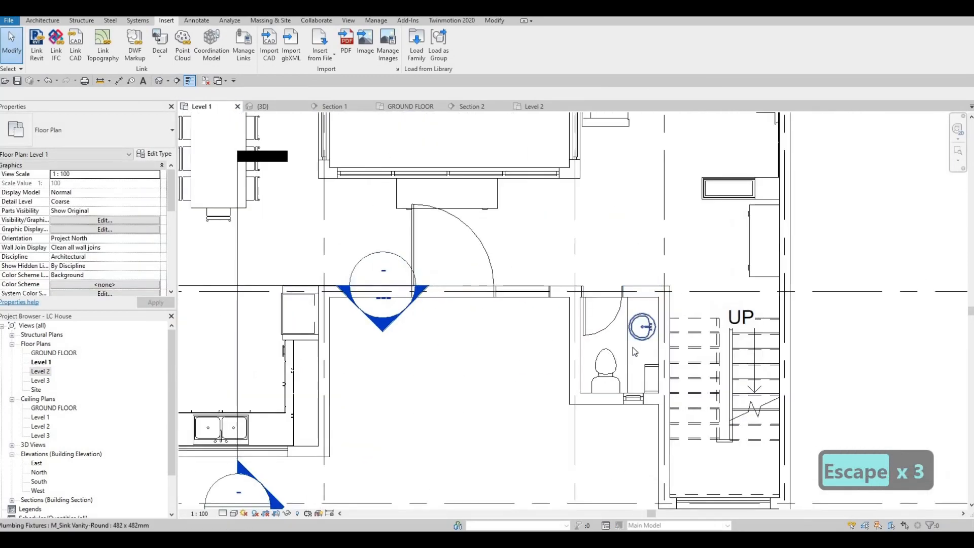
left_click(634, 351)
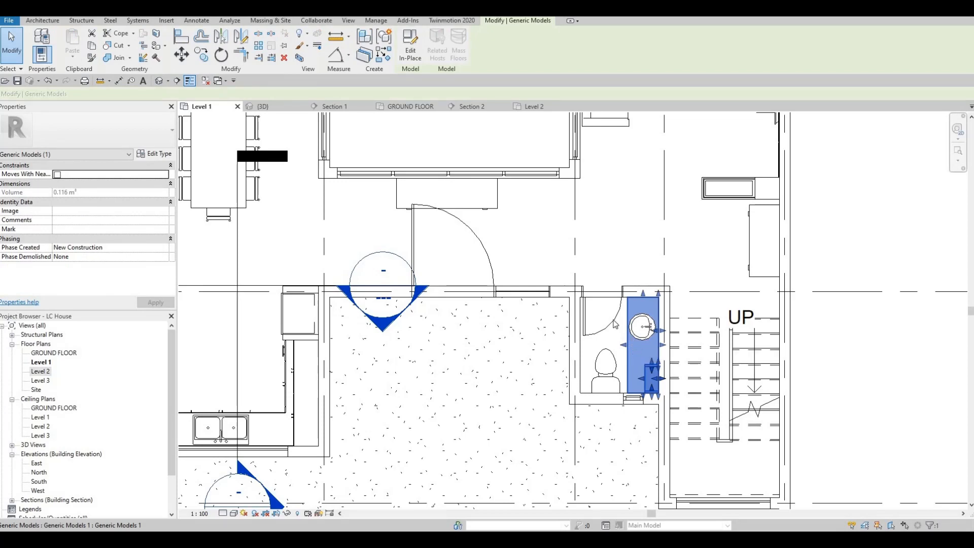
key("c")
key("s")
key("Escape")
key("Escape")
key("Escape")
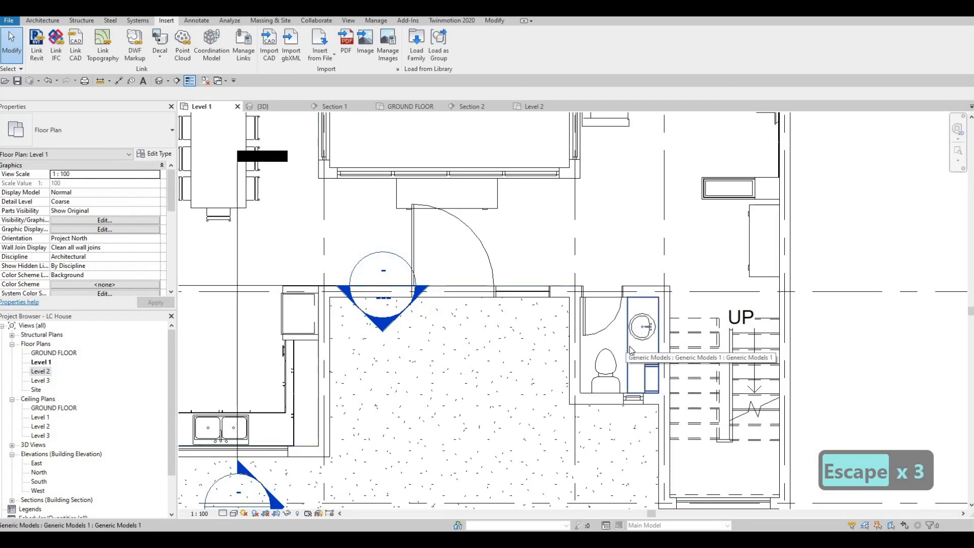
key("Escape")
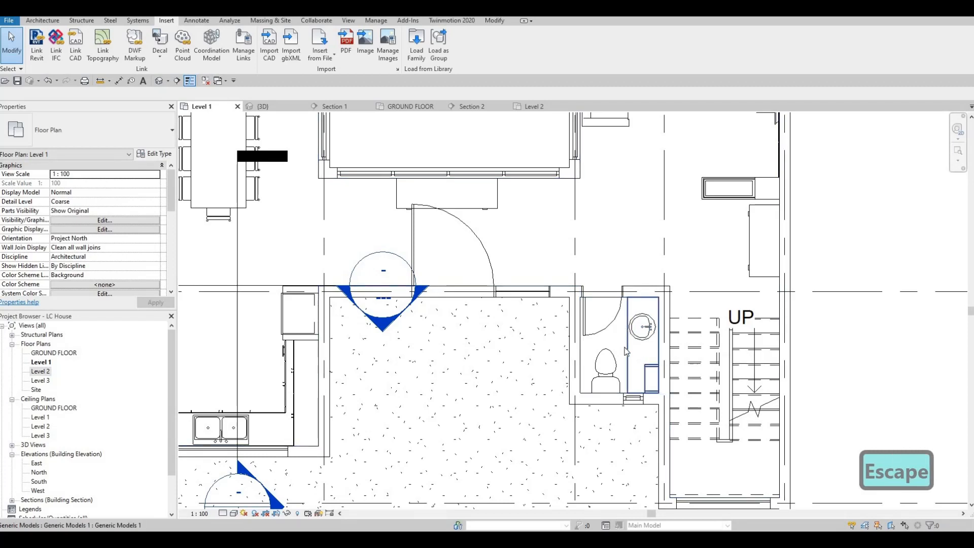
left_click(534, 106)
middle_click_drag(728, 309, 627, 320)
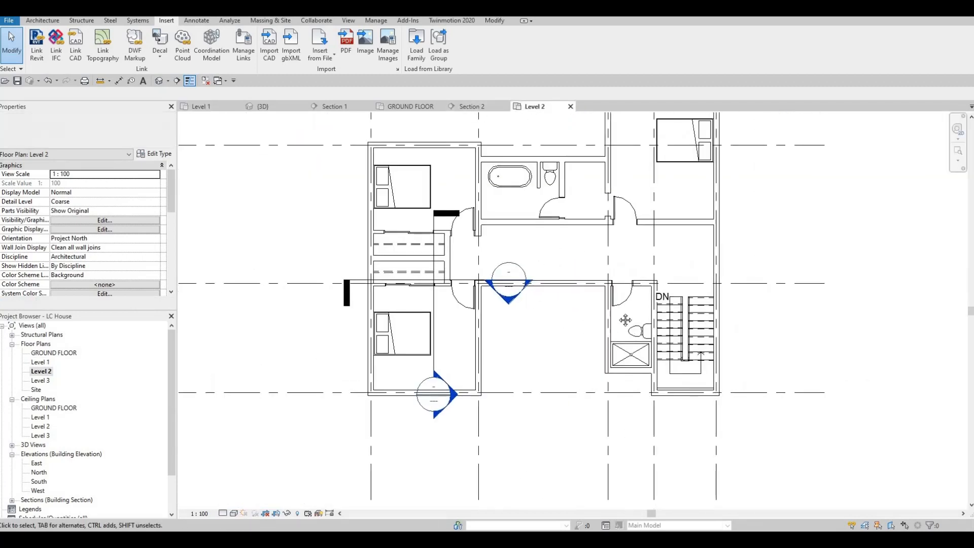
key("Escape")
key("Escape")
scroll(612, 313, "down", 3)
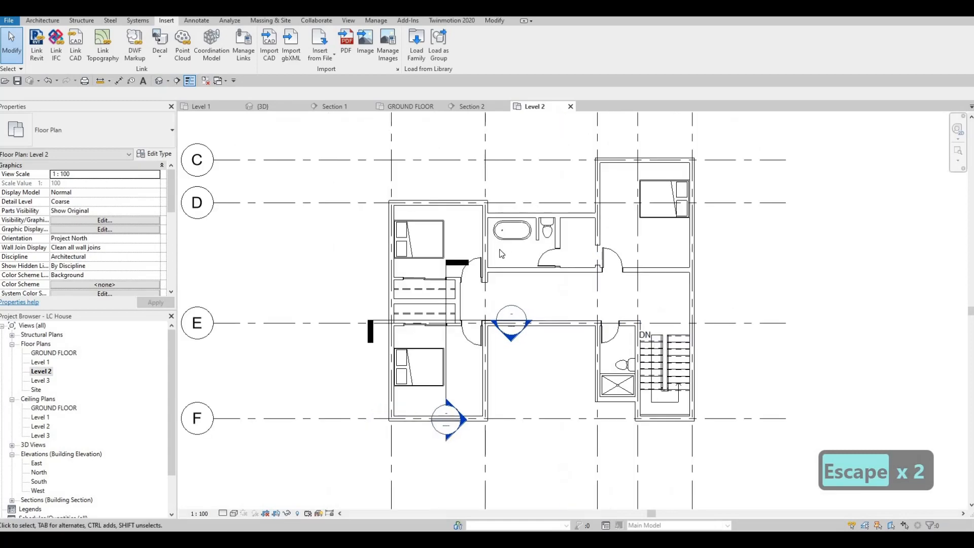
scroll(503, 249, "up", 3)
middle_click_drag(648, 300, 680, 295)
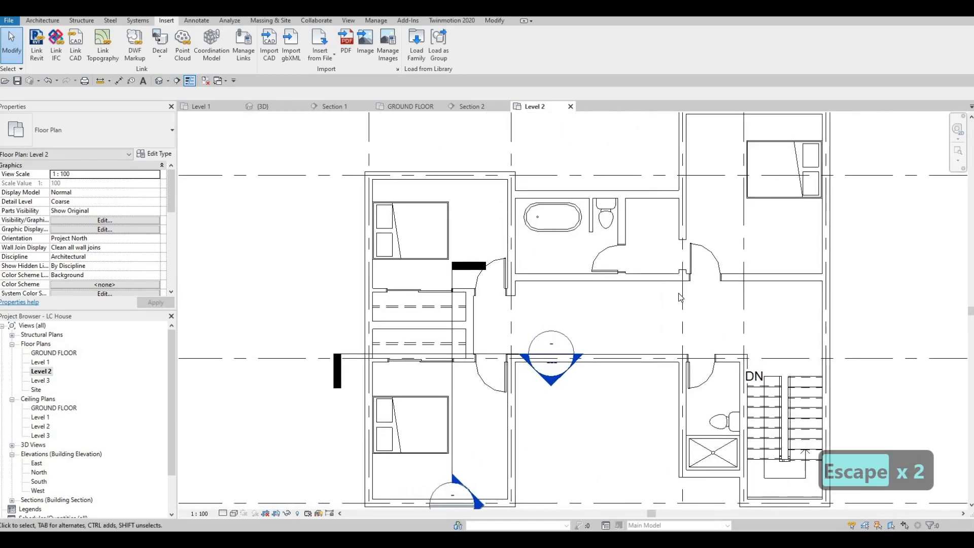
middle_click_drag(724, 330, 679, 295)
scroll(680, 294, "down", 2)
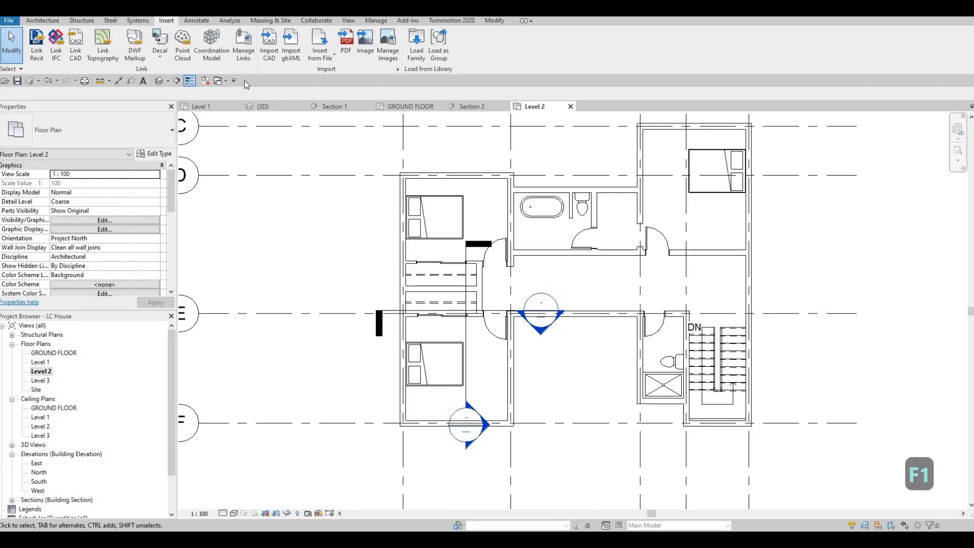
scroll(291, 68, "down", 1)
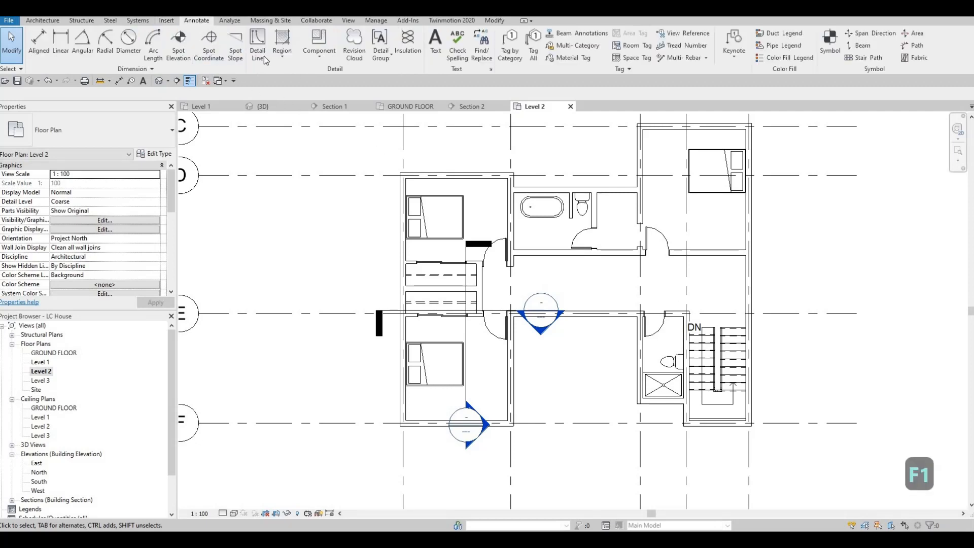
Step: Sketch a vanity counter below the tub with two detail lines in the Lines style, about 1800 mm long and returning to the hallway wall
left_click(263, 55)
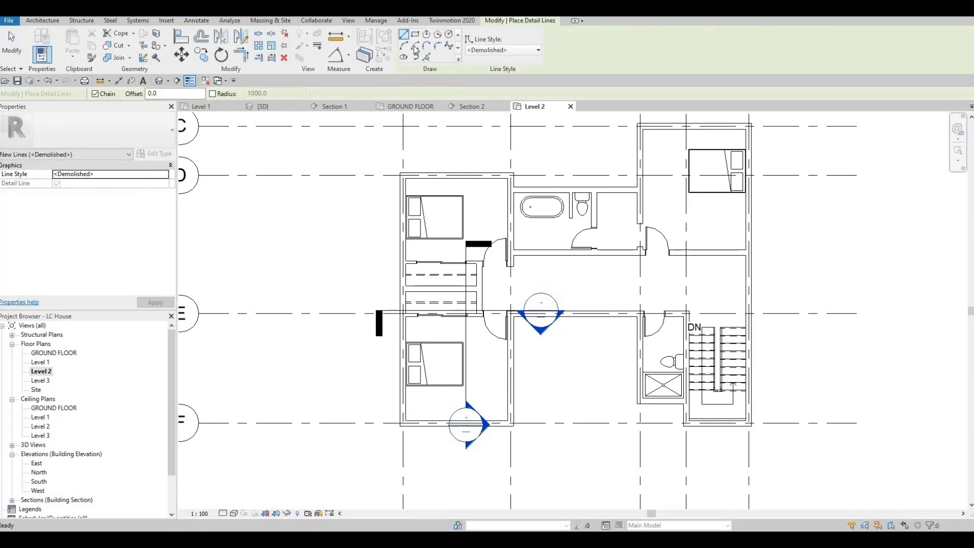
left_click(490, 53)
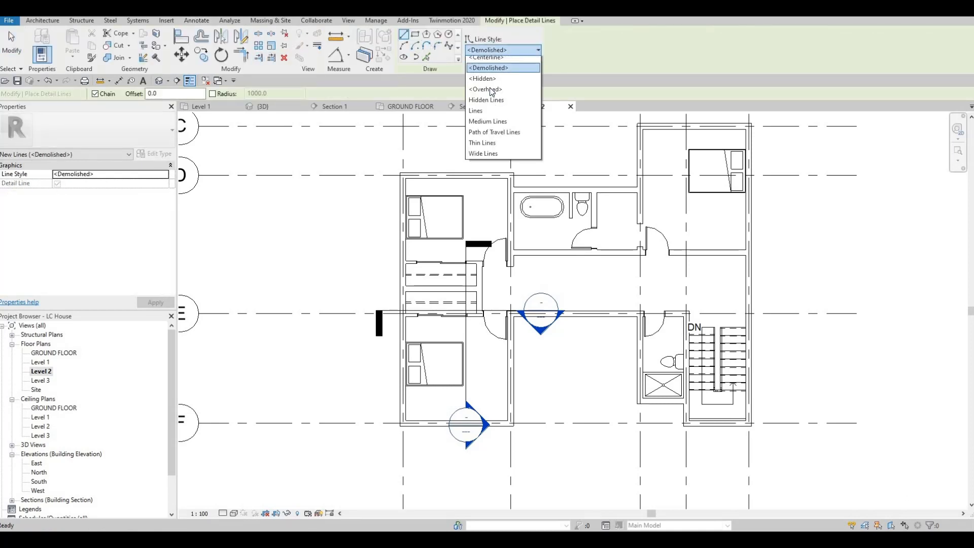
left_click(475, 126)
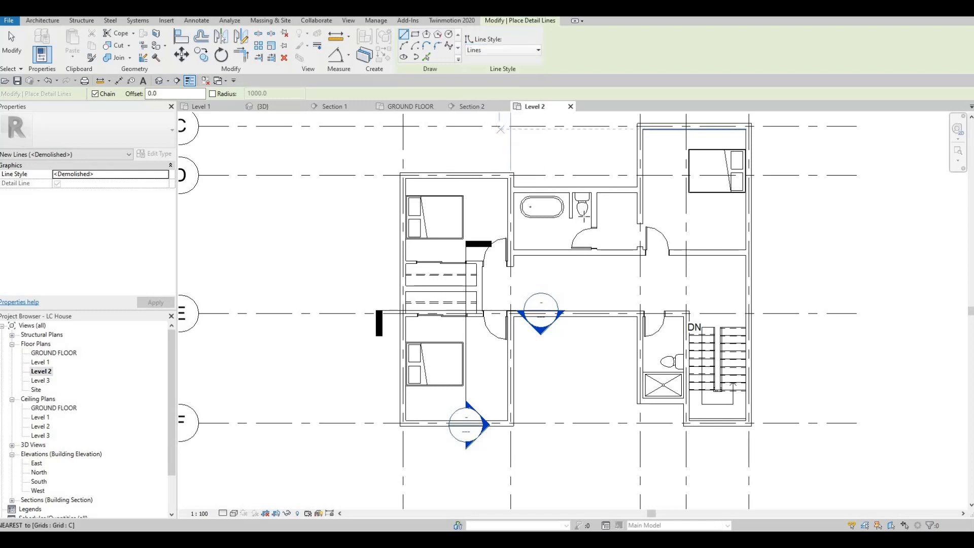
scroll(455, 233, "up", 4)
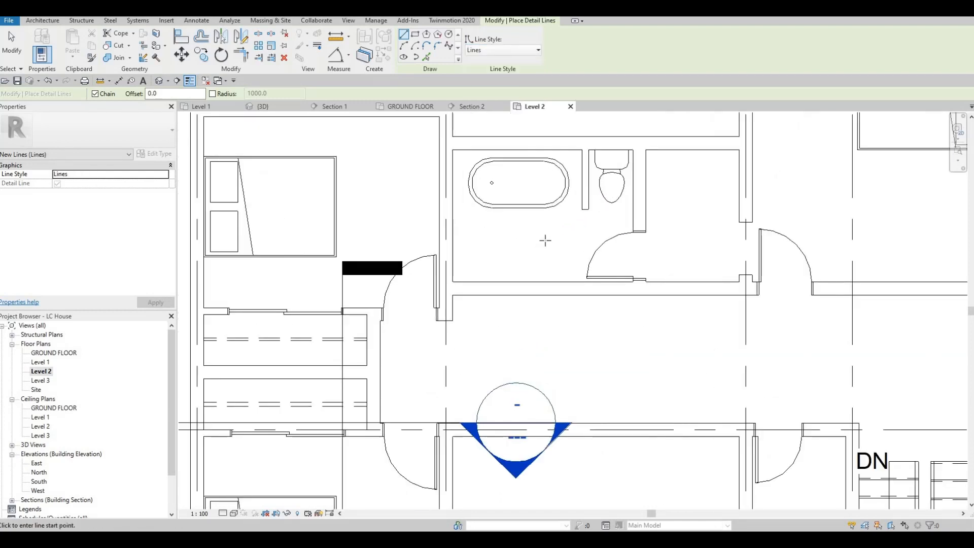
left_click(453, 235)
left_click(572, 235)
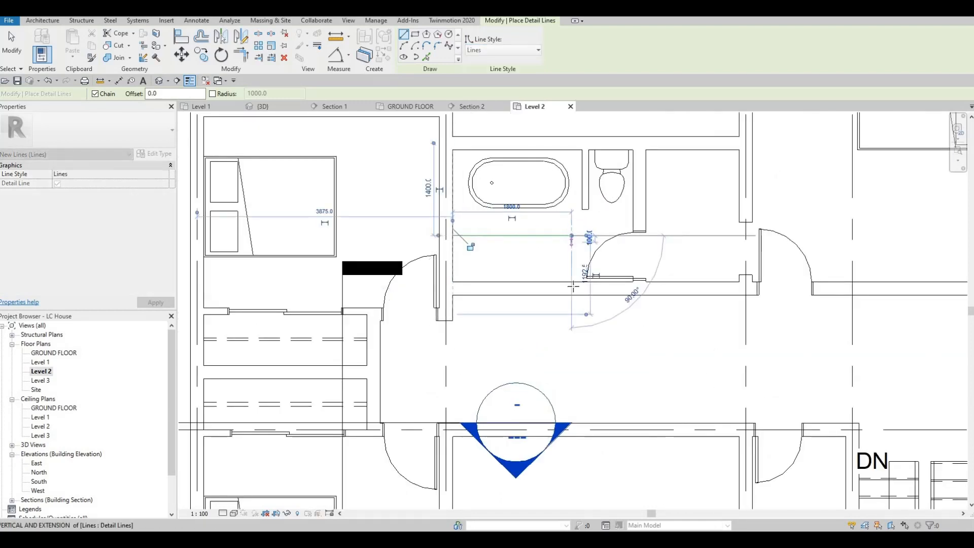
left_click(572, 287)
key("Escape")
key("Escape")
key("Escape")
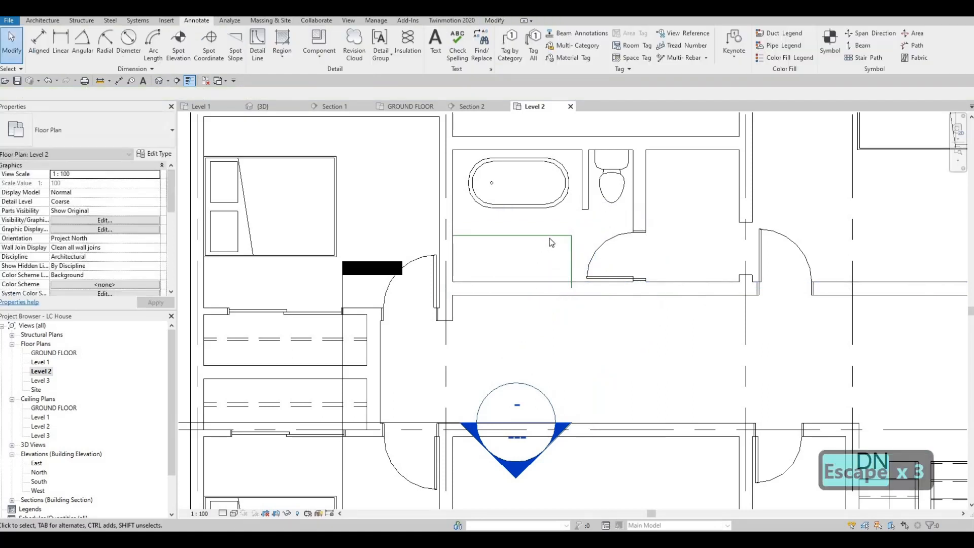
Step: Change both counter lines below the tub to the Thin Lines style
key("Tab")
left_click(440, 51)
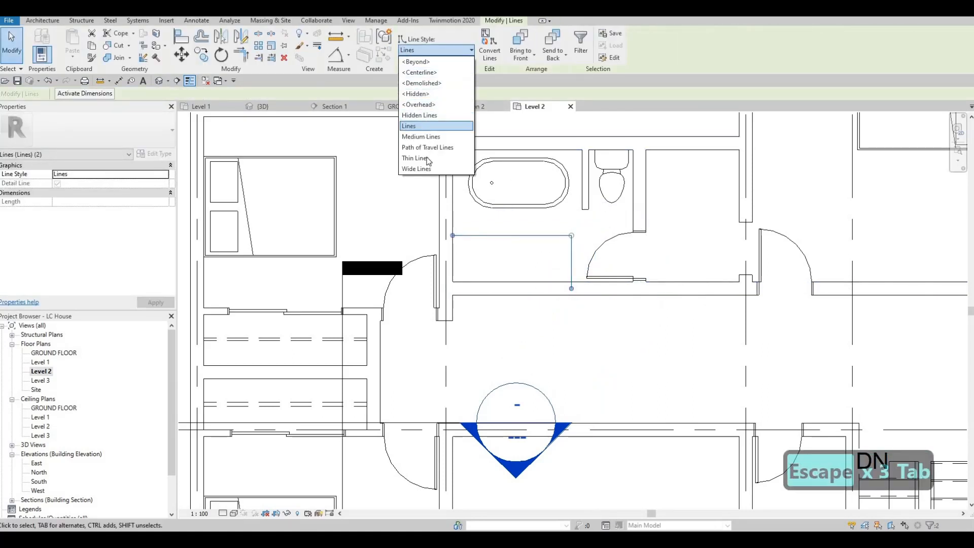
key("Escape")
key("Escape")
Step: Shorten the counter's end line so it stops at the inner face of the hallway wall
scroll(542, 241, "up", 2)
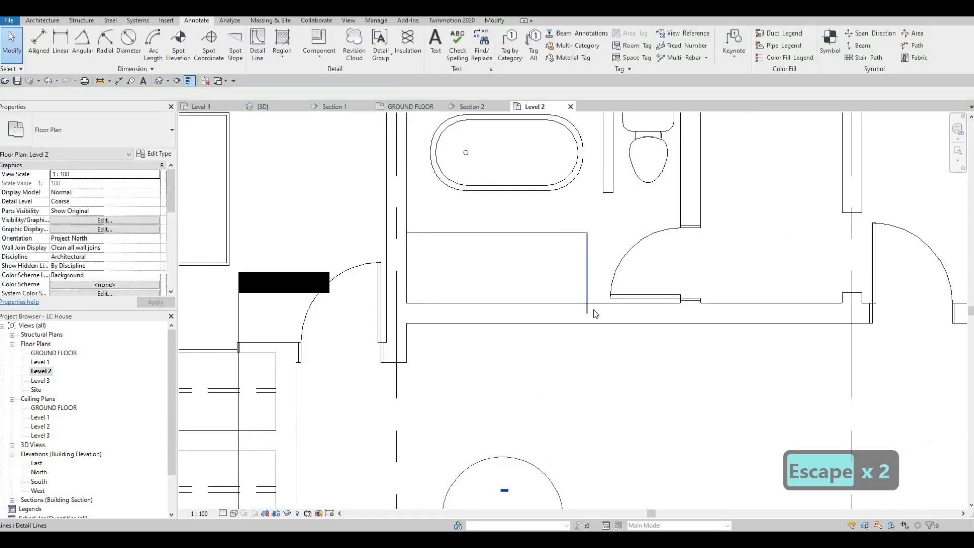
key("Escape")
left_click(588, 309)
key("Escape")
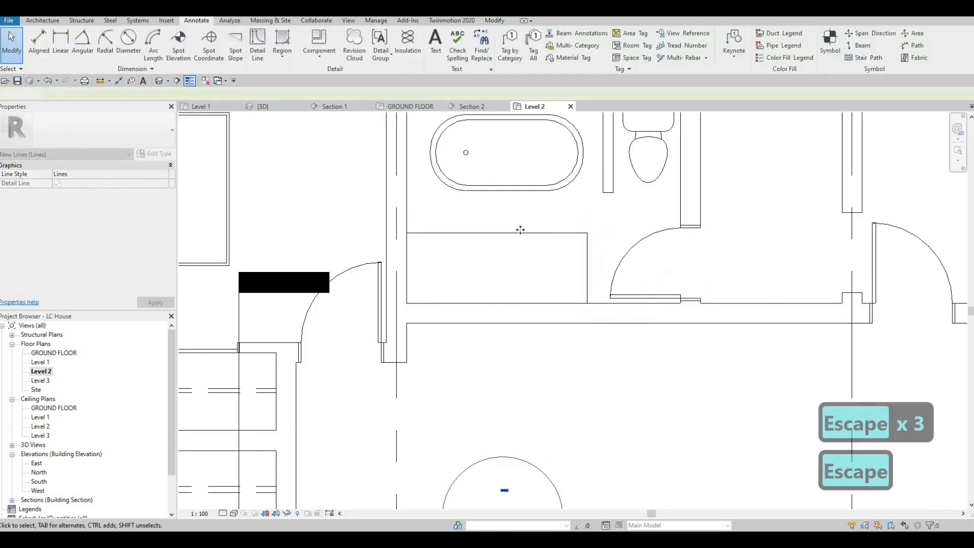
Step: Move the counter's front line to about 470 mm from the hallway wall and its end line toward the door, about 1910 mm long overall
left_click(521, 260)
left_click_drag(518, 257, 586, 274)
key("Escape")
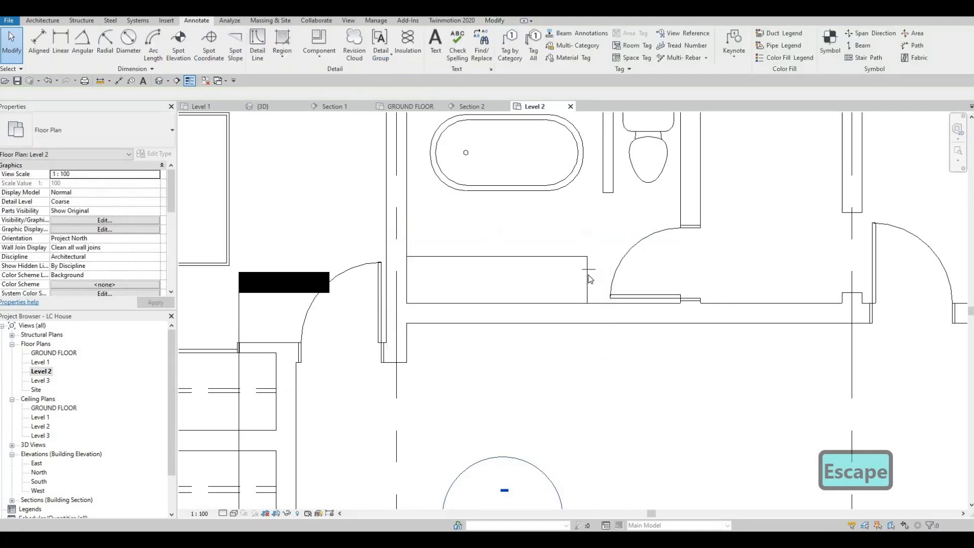
left_click_drag(587, 274, 598, 274)
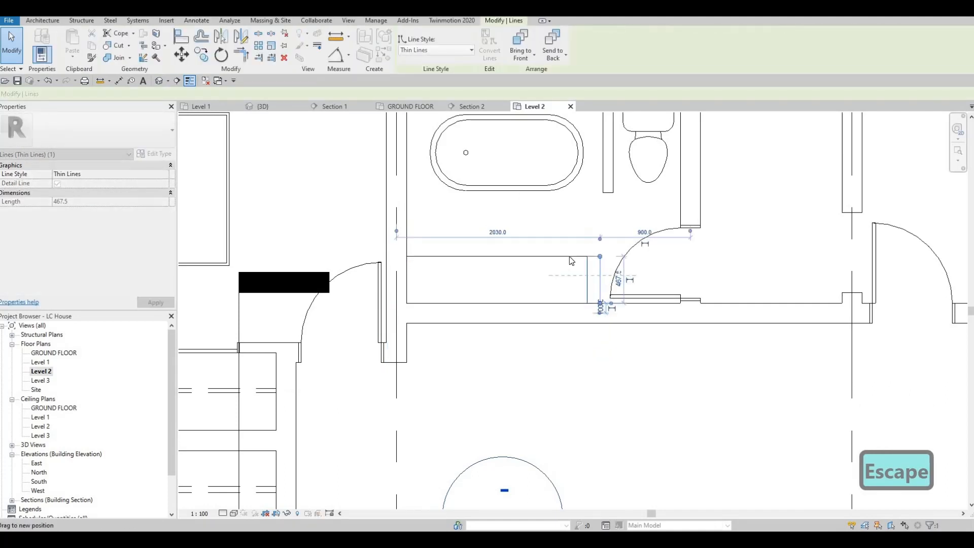
key("Escape")
key("Escape")
Step: Nudge the counter's front line slightly toward the tub to deepen the counter
left_click(559, 256)
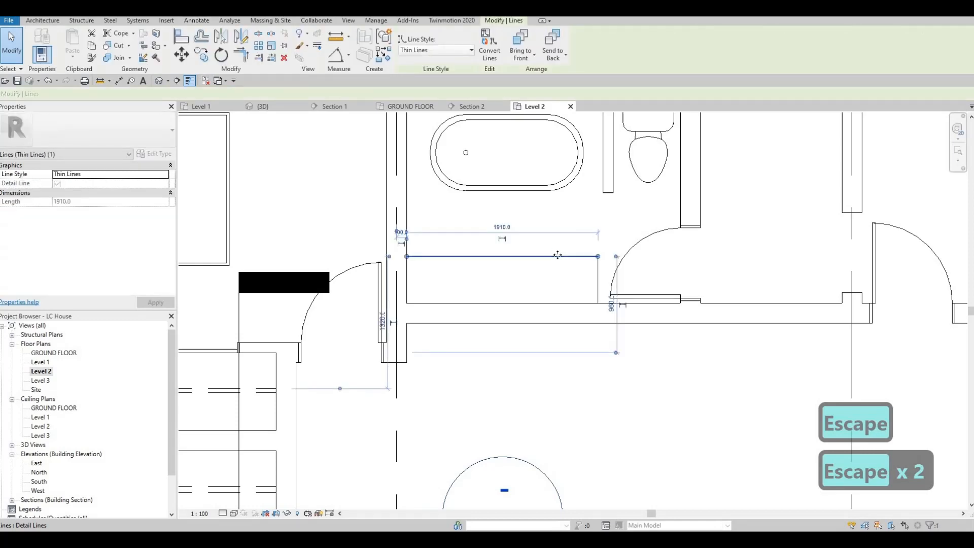
key("Up")
key("Up")
key("Up")
scroll(558, 254, "down", 2)
key("Escape")
key("Escape")
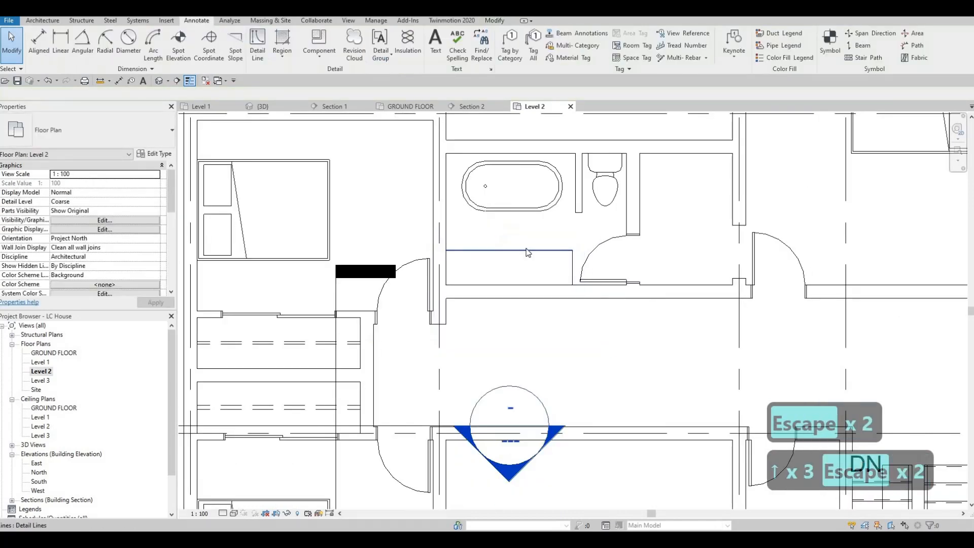
Step: Outline a vanity counter in the small bathroom with matching thin detail lines, from the wall beside the door down and across to the stair wall
left_click(528, 251)
key("c")
key("s")
scroll(775, 385, "down", 1)
middle_click_drag(775, 385, 633, 271)
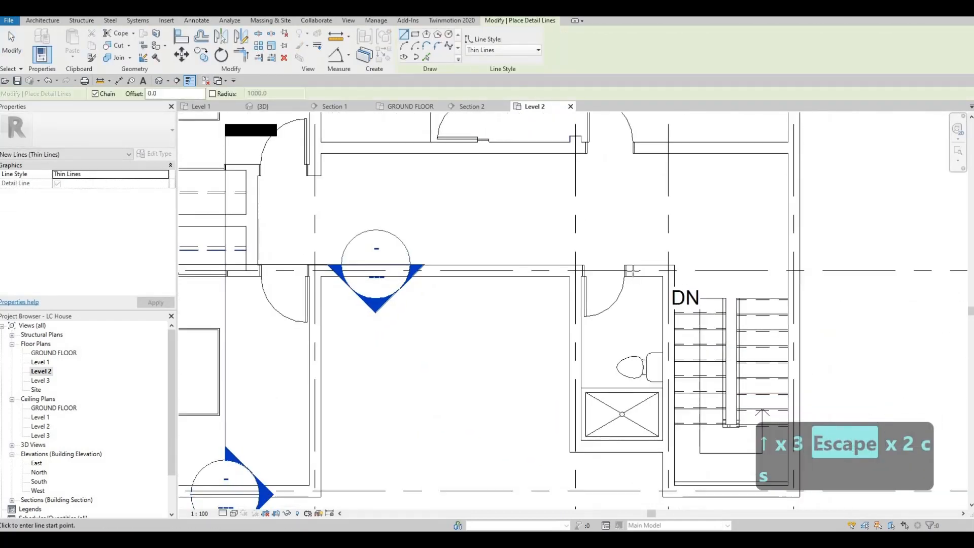
scroll(633, 271, "up", 2)
left_click(631, 265)
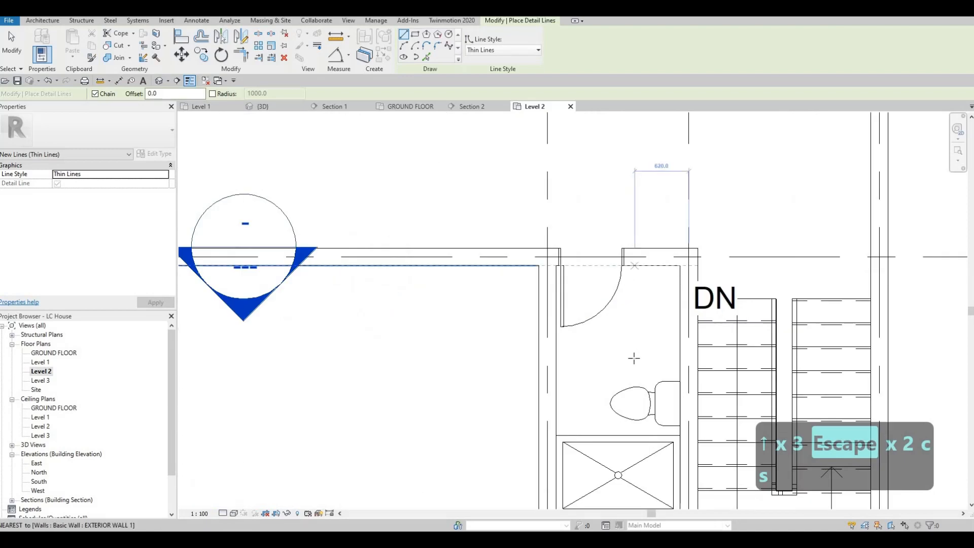
left_click(677, 365)
key("Escape")
key("Escape")
scroll(384, 158, "down", 2)
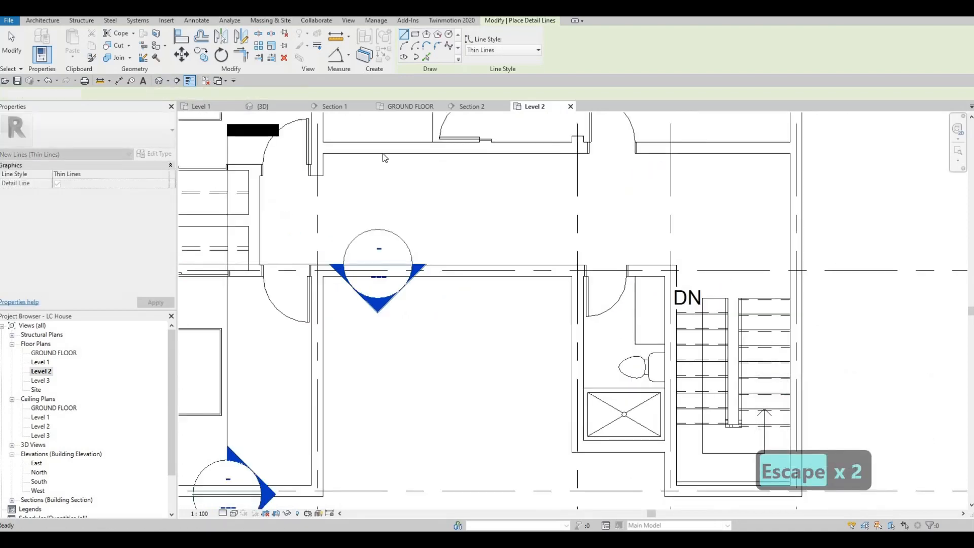
Step: Place two round vanity sinks matching the Level 1 bathroom's sink on the small Level 2 bathroom's counter, with their taps toward the stair wall
left_click(201, 106)
scroll(642, 326, "up", 2)
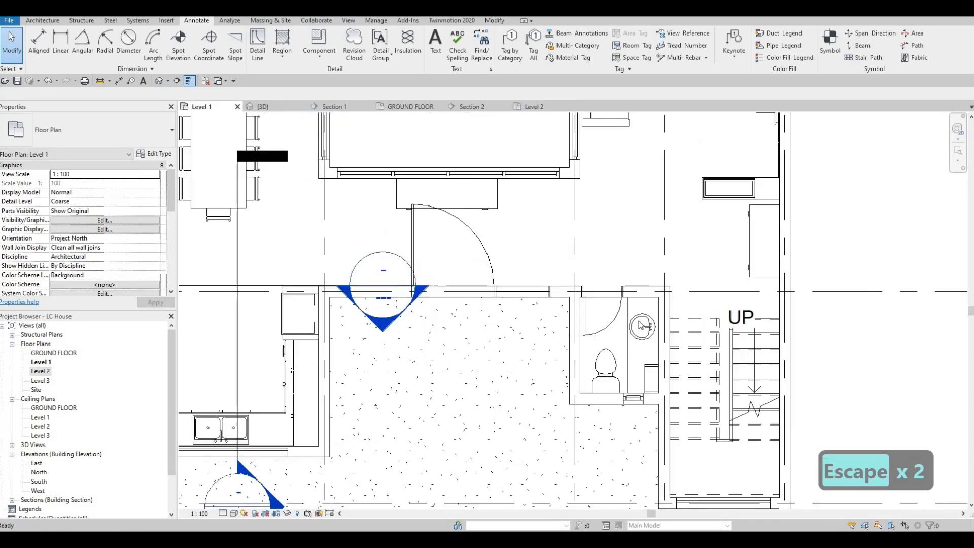
key("Escape")
left_click(642, 326)
key("c")
key("s")
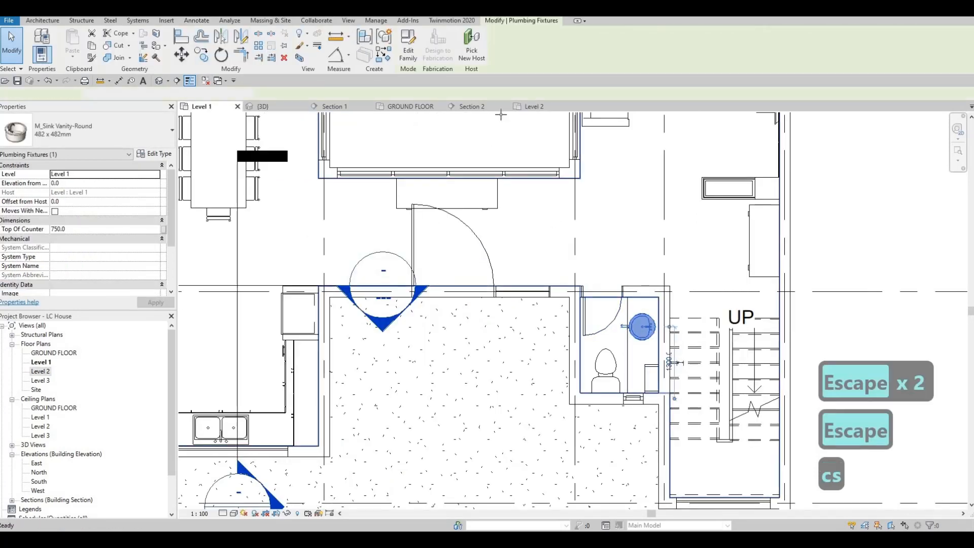
left_click(534, 106)
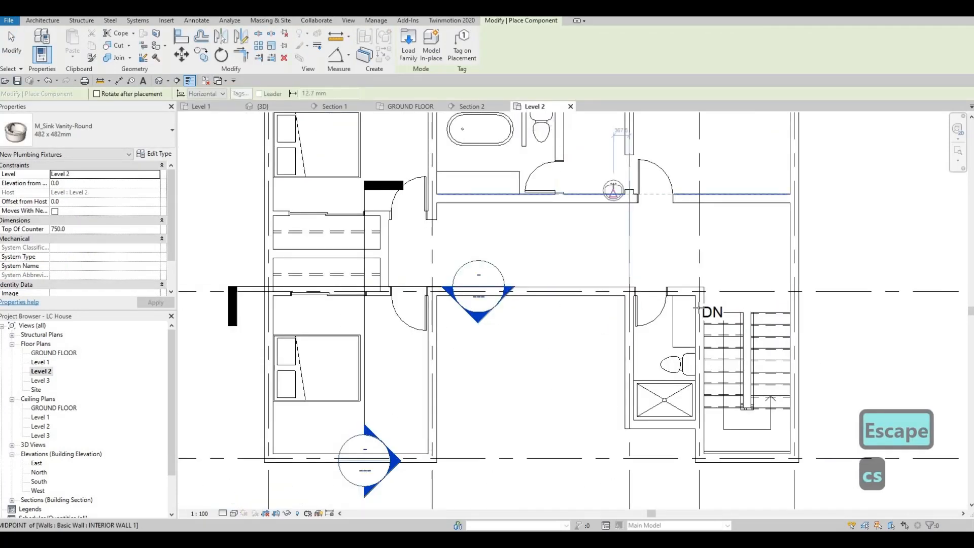
scroll(660, 313, "up", 4)
key("space")
key("space")
scroll(690, 312, "up", 1)
scroll(688, 320, "up", 1)
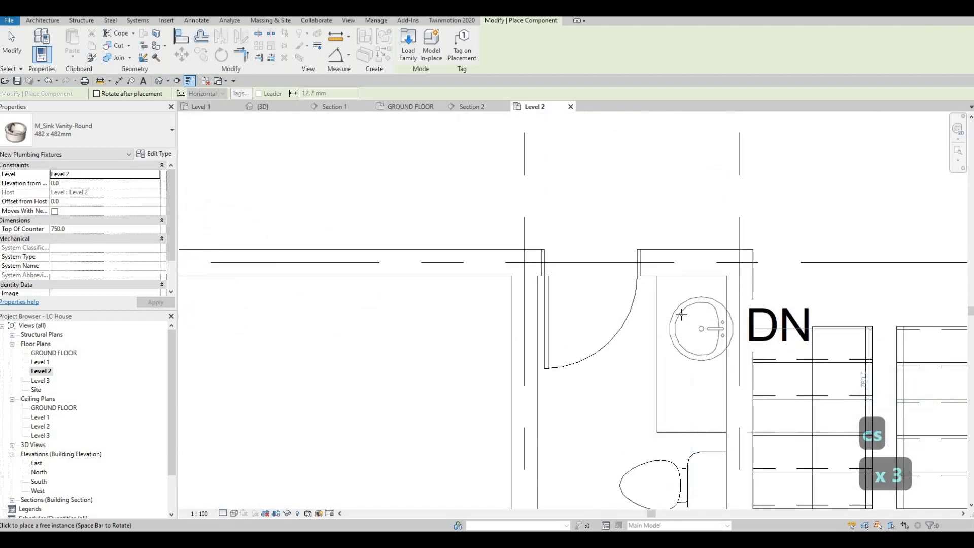
key("space")
left_click(681, 389)
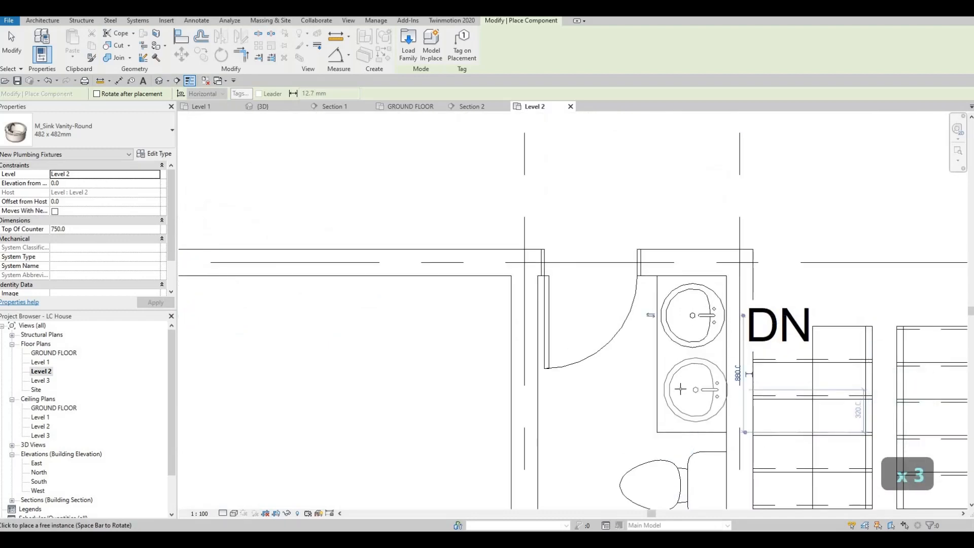
Step: Place two round vanity sinks on the larger bathroom's counter, about 580 mm and 1400 mm from the grid line, with taps toward the hallway wall
scroll(646, 300, "down", 4)
middle_click_drag(533, 259, 637, 361)
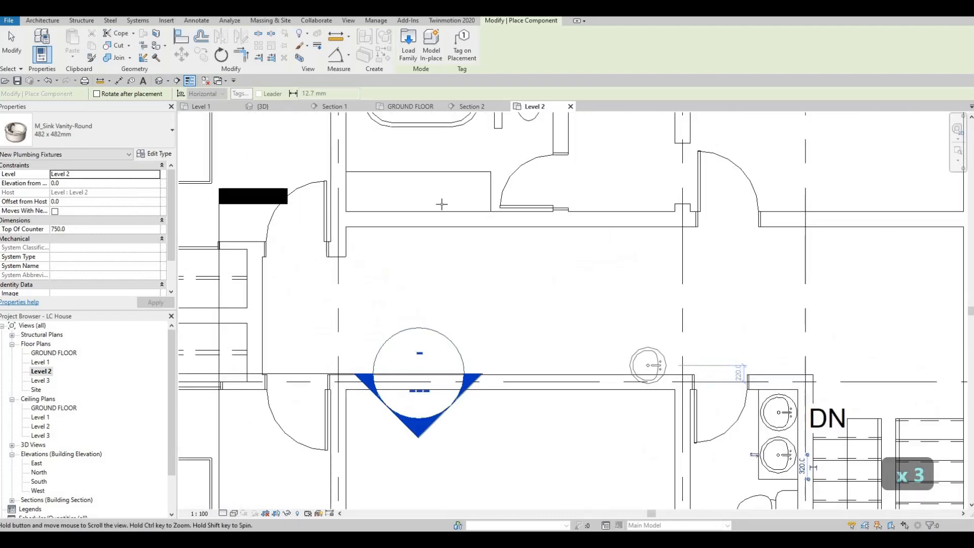
scroll(634, 358, "down", 1)
scroll(444, 207, "up", 2)
scroll(370, 236, "down", 3)
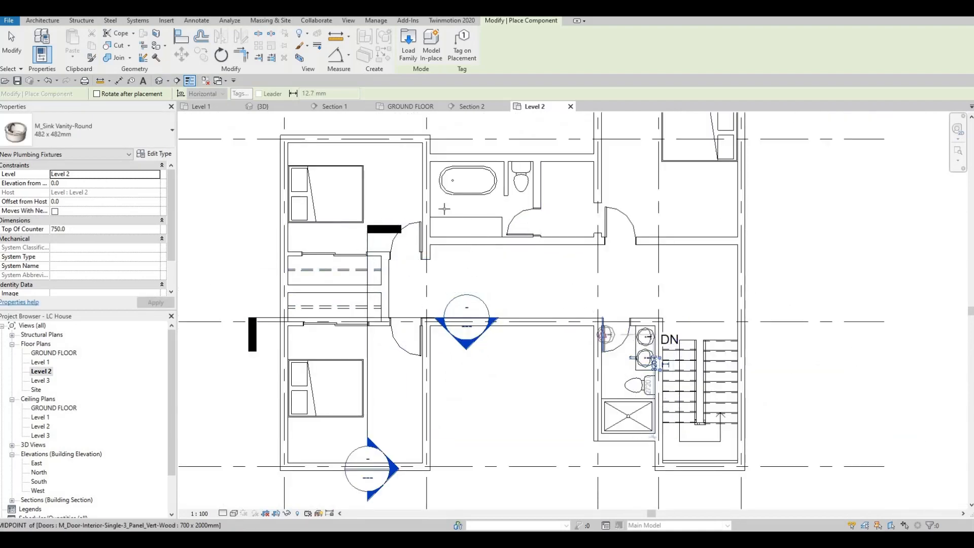
scroll(442, 209, "up", 2)
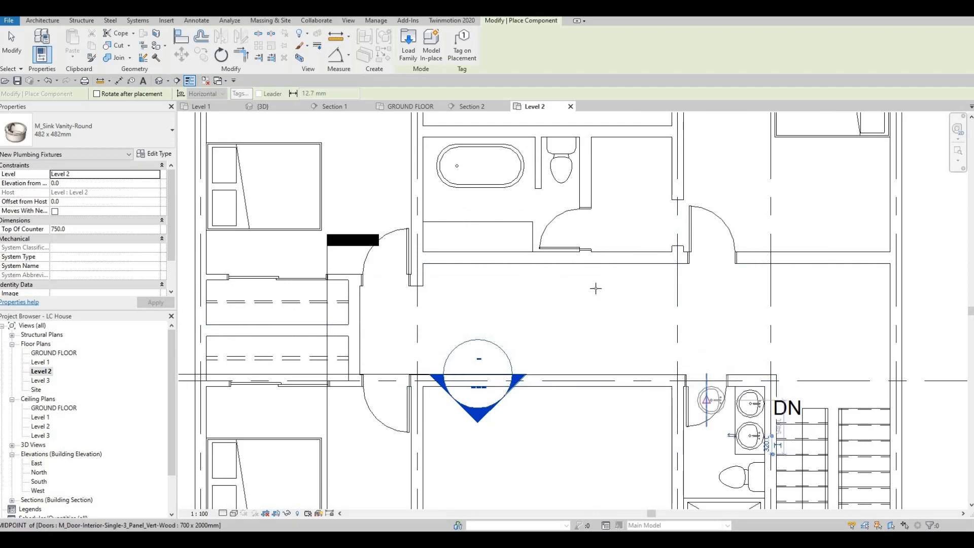
scroll(445, 237, "up", 3)
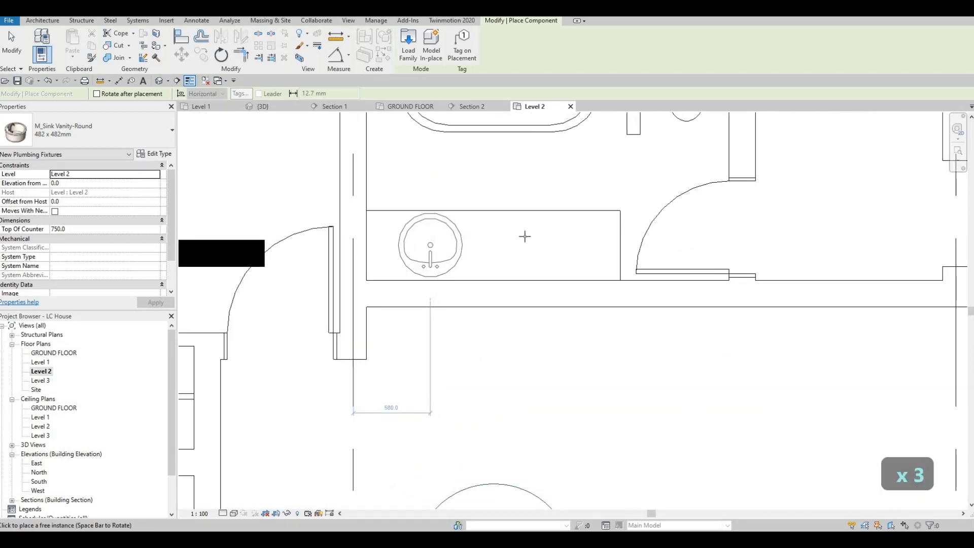
left_click(525, 236)
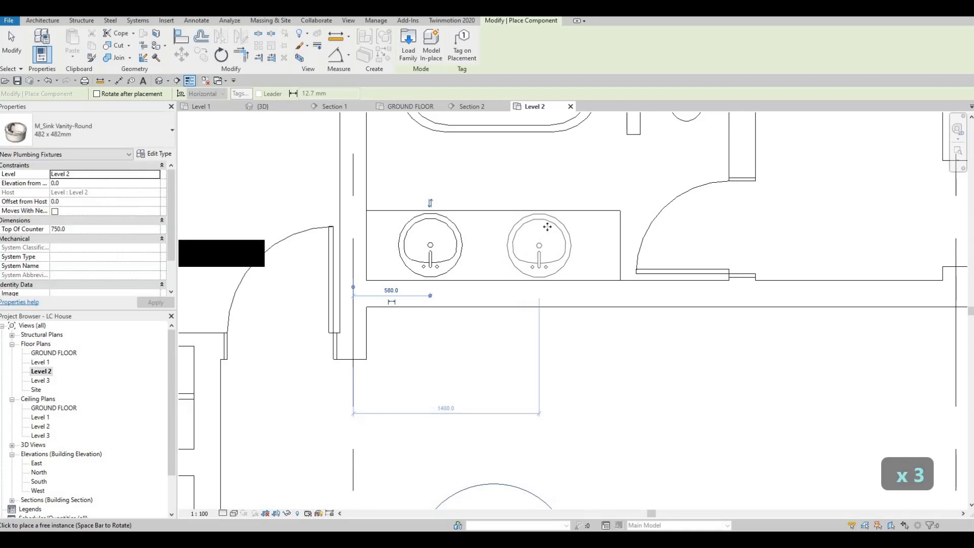
left_click(547, 227)
scroll(558, 254, "down", 4)
key("Escape")
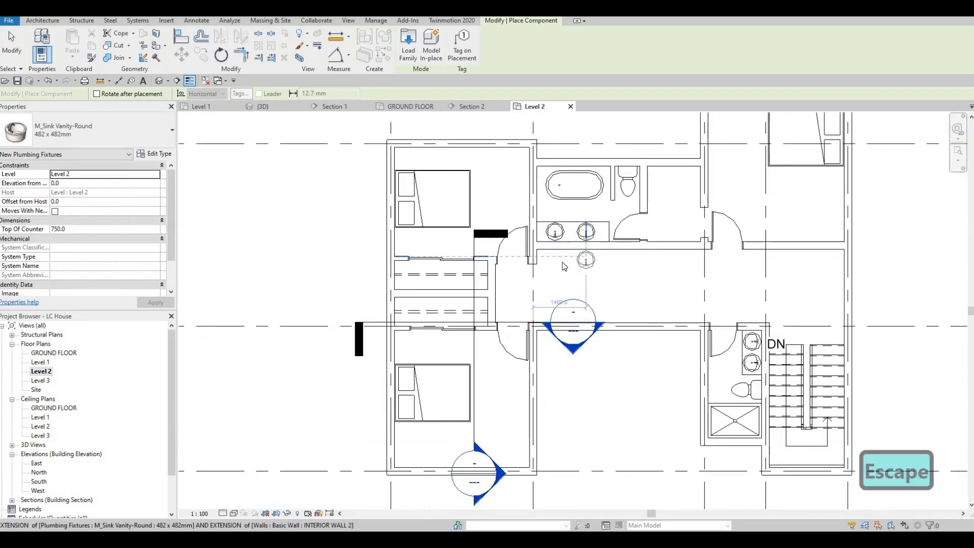
key("Escape")
key("Escape")
scroll(564, 266, "down", 2)
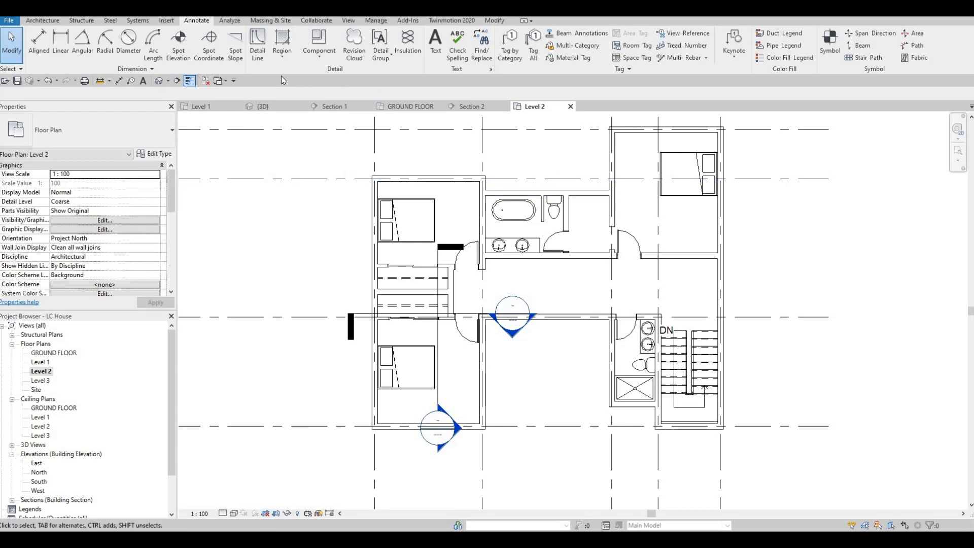
Step: Outline a U-shaped shelf in the closet beside the toilet with thin detail lines, about 900 mm, 920 mm and 780 mm along its three inner sides
left_click(256, 50)
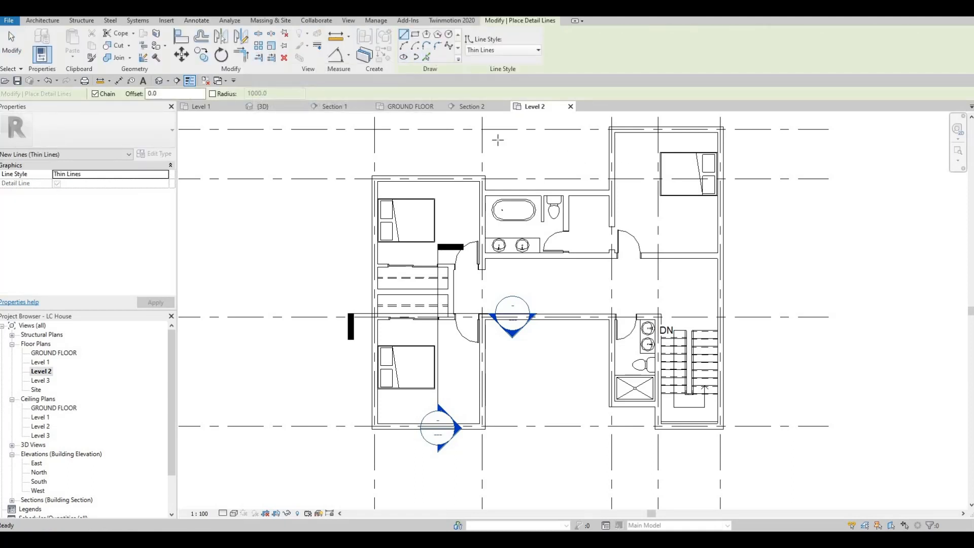
scroll(599, 219, "up", 5)
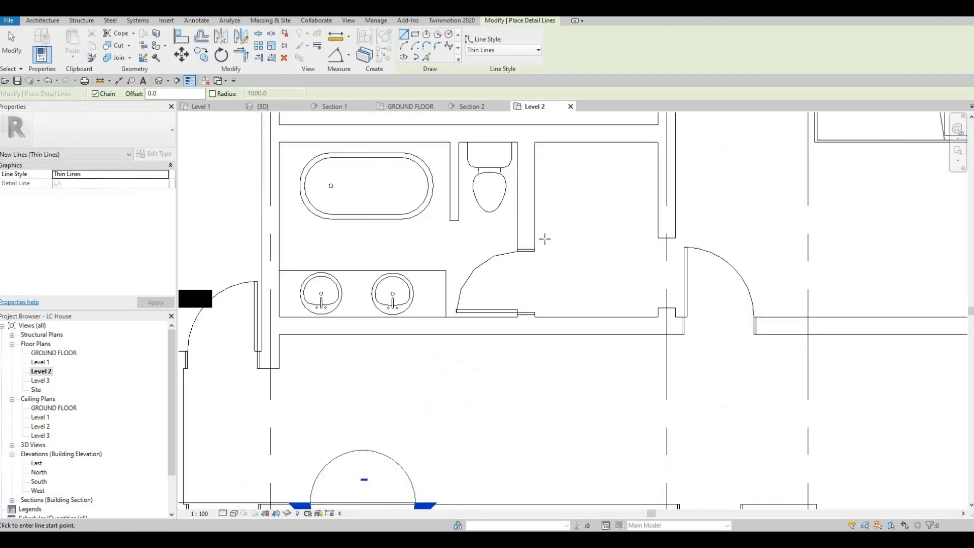
left_click(559, 240)
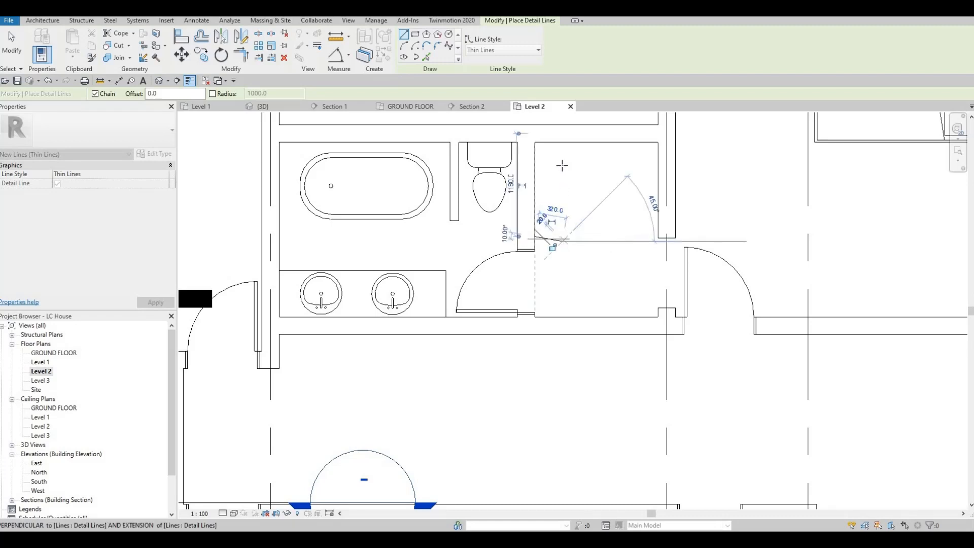
left_click(562, 163)
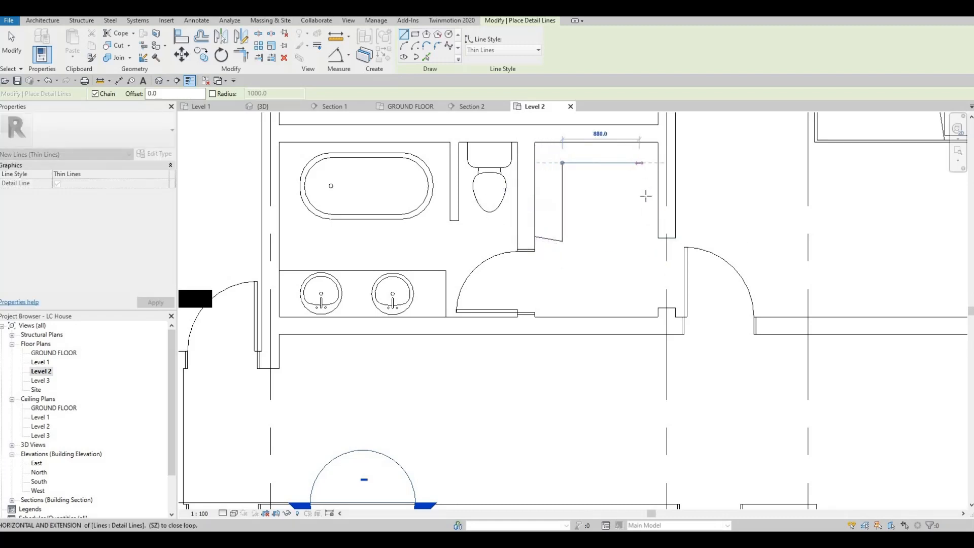
left_click(643, 163)
left_click(654, 231)
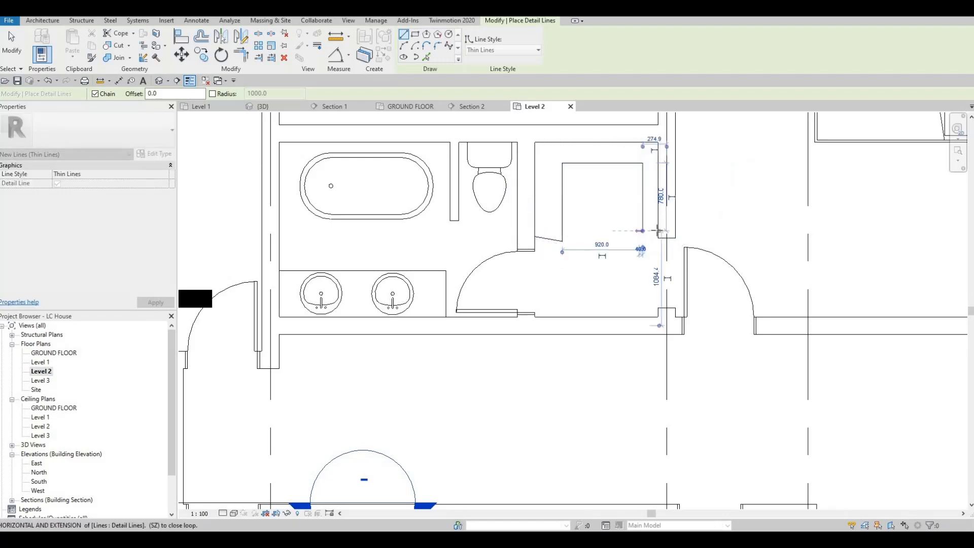
left_click(659, 231)
key("Escape")
Step: Close the shelf's toilet-side end with a horizontal line to the wall and delete the slanted line there
left_click(540, 242)
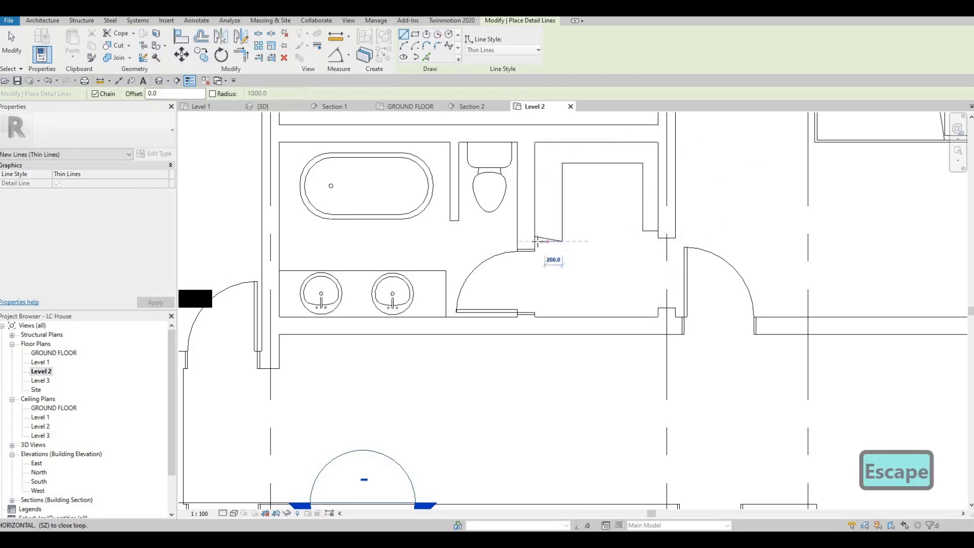
key("Escape")
key("Escape")
left_click(562, 220)
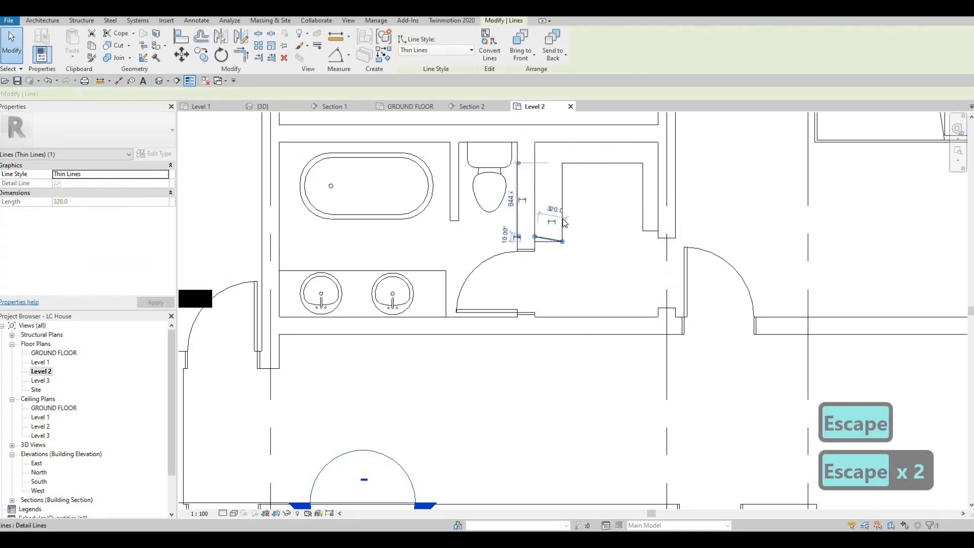
key("Delete")
Step: Nudge the shelf's inner side lines to 880 mm apart and its back line slightly toward the closet opening to deepen the shelf
key("Left")
key("Left")
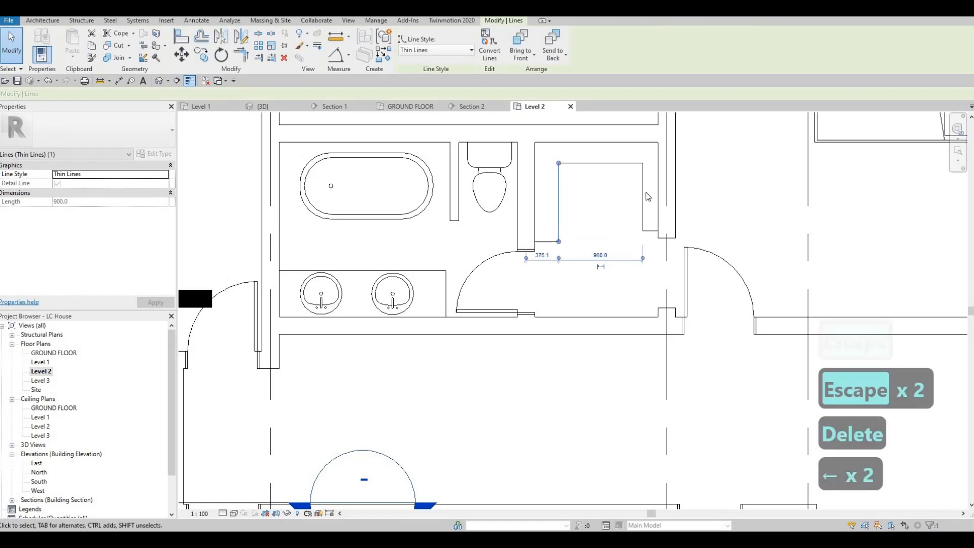
key("Left")
key("Left")
key("Left")
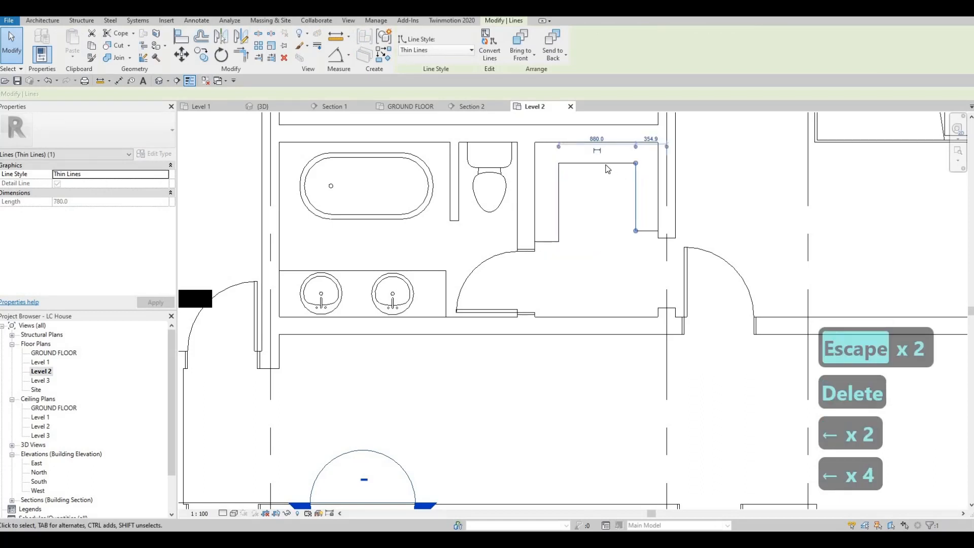
left_click(606, 164)
key("Down")
key("Down")
key("Down")
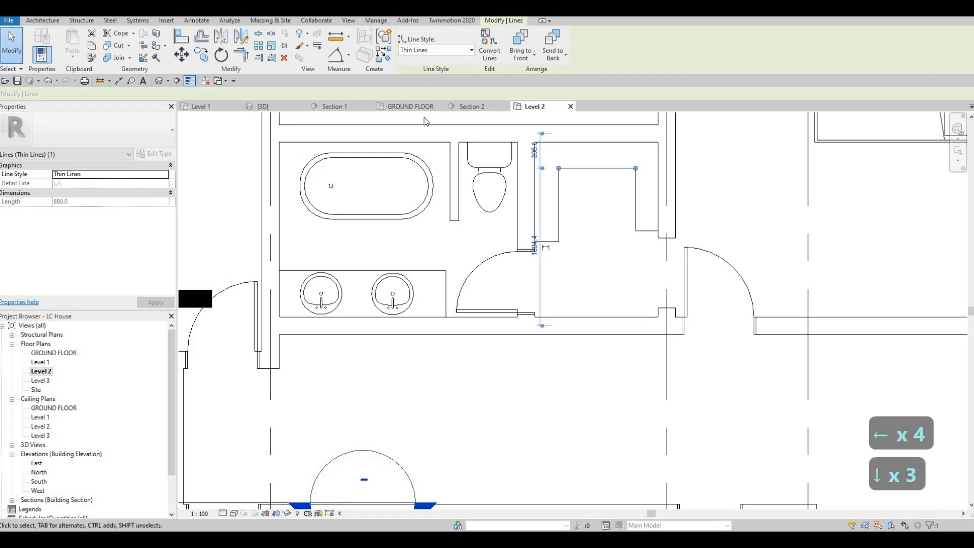
Step: Try the <Demolished> line style on the shelf's back line and undo the change
left_click(442, 50)
left_click(442, 83)
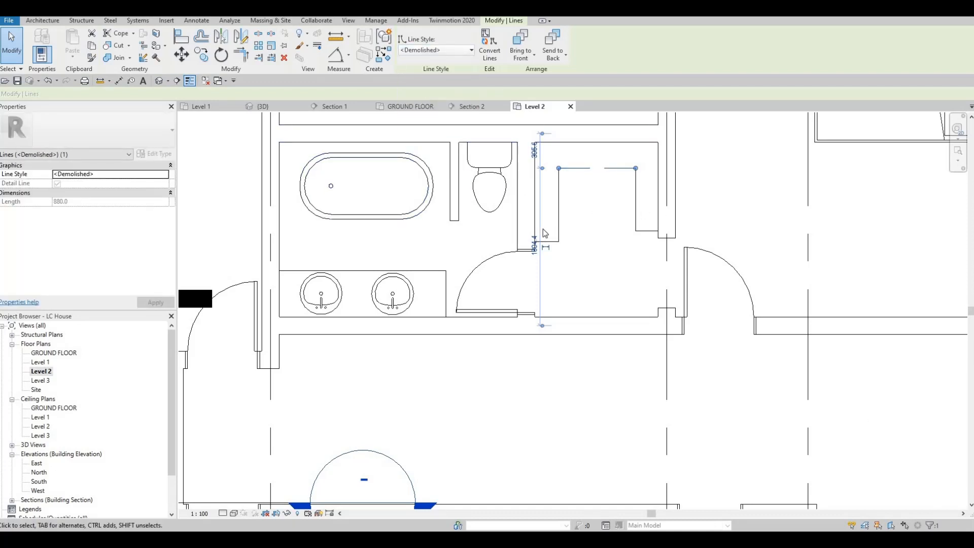
scroll(551, 203, "up", 3)
key("Escape")
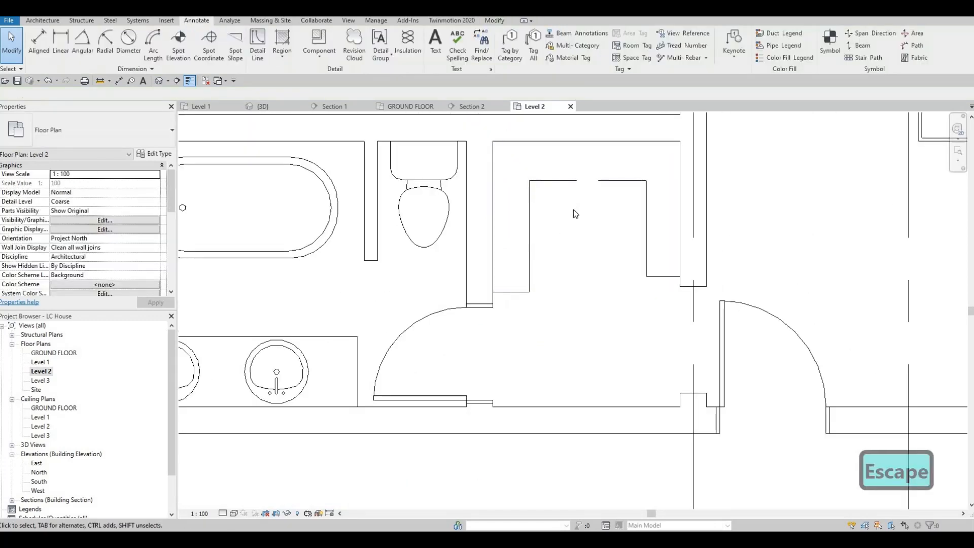
key("ctrl+z")
key("Escape")
key("Escape")
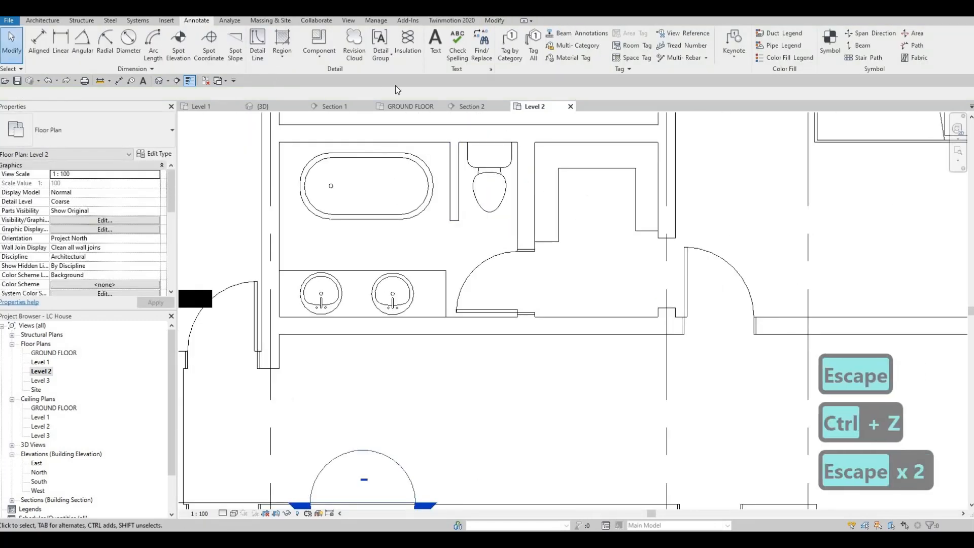
Step: Add <Demolished> detail lines offset 50 mm from the shelf outline's edges, toward the closet walls
key("d")
key("l")
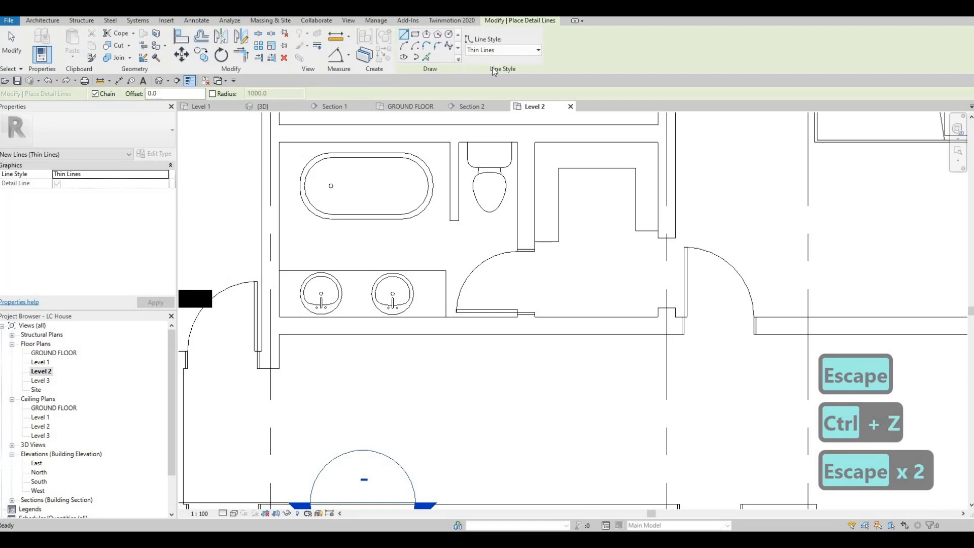
left_click(503, 50)
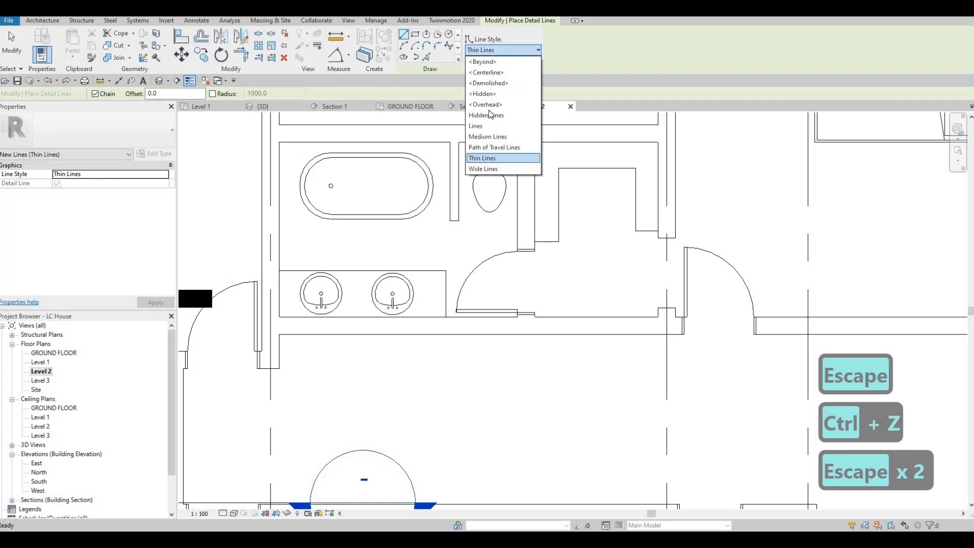
left_click(489, 83)
key("p")
key("l")
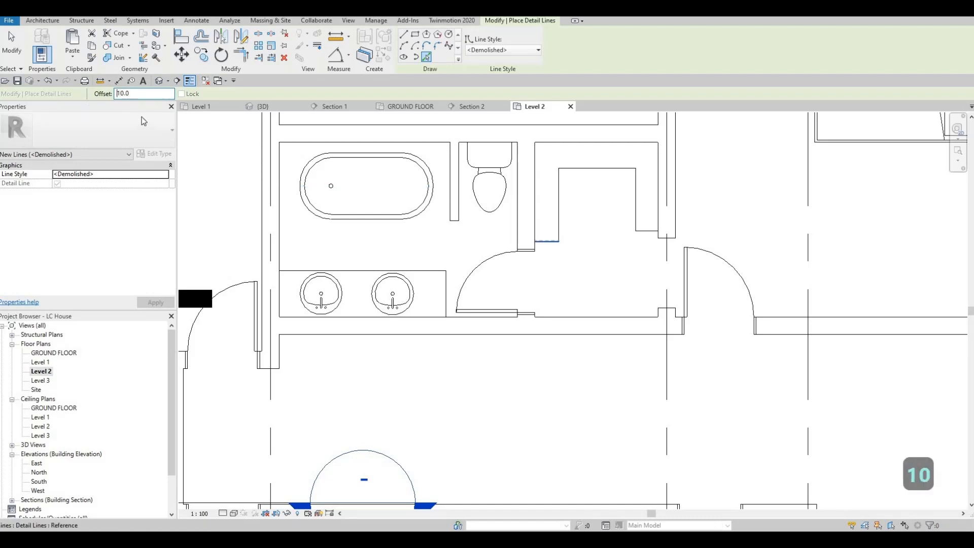
type("50")
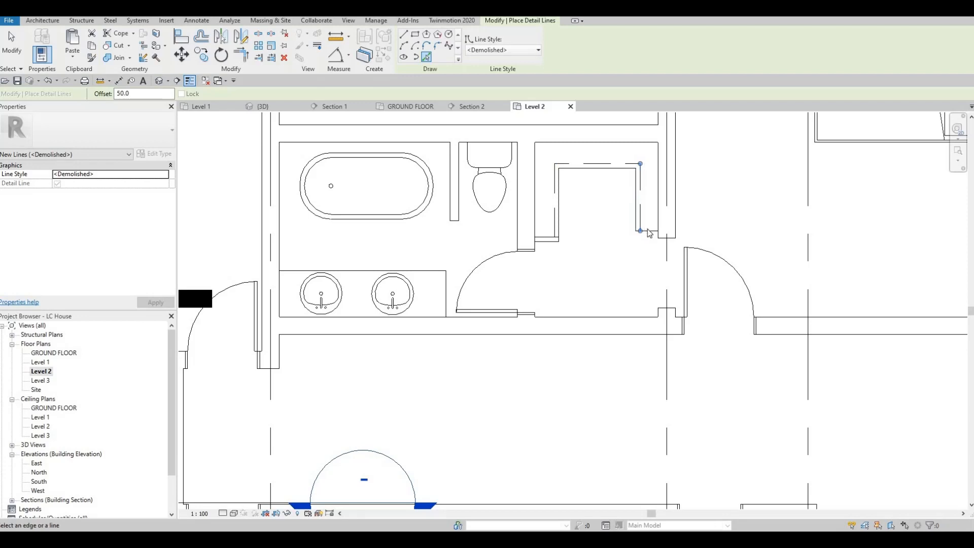
key("Escape")
key("Escape")
Step: Trim the offset lines to a clean corner at the shelf's toilet-side end
scroll(625, 248, "up", 2)
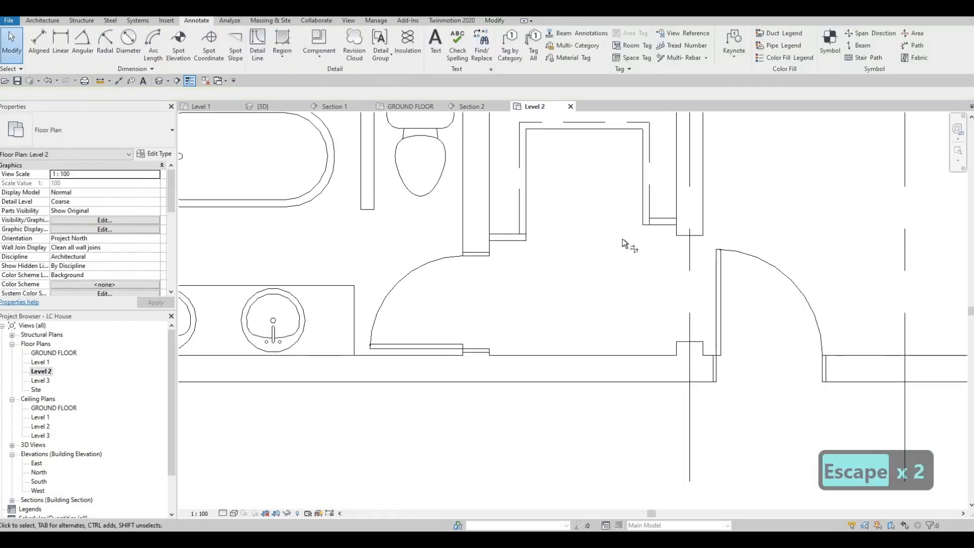
key("t")
key("r")
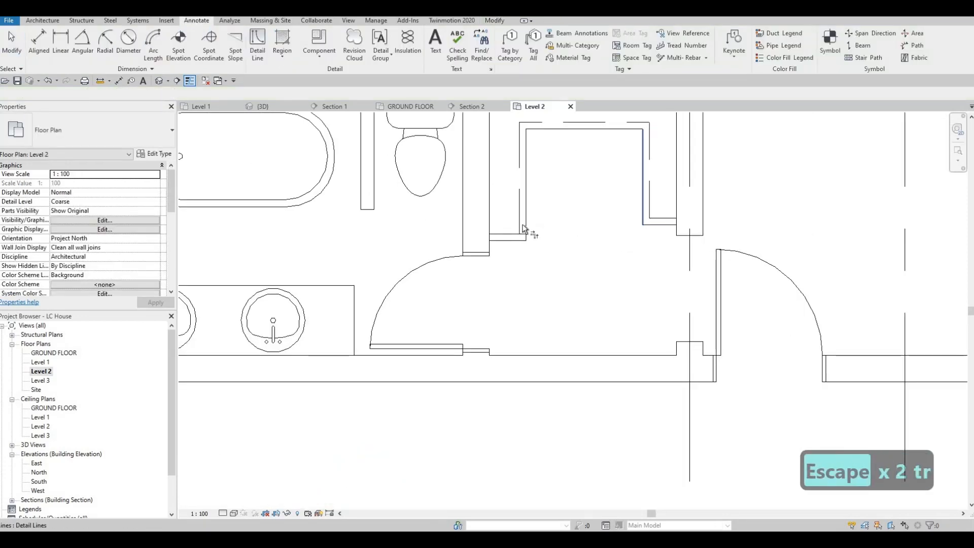
scroll(598, 234, "down", 4)
key("Escape")
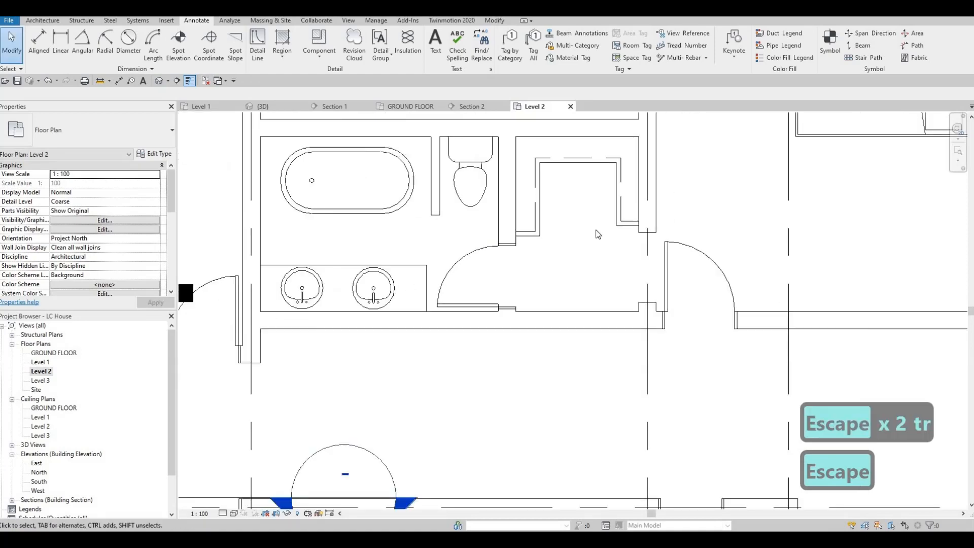
key("Escape")
key("Escape")
scroll(592, 239, "down", 2)
scroll(589, 244, "down", 2)
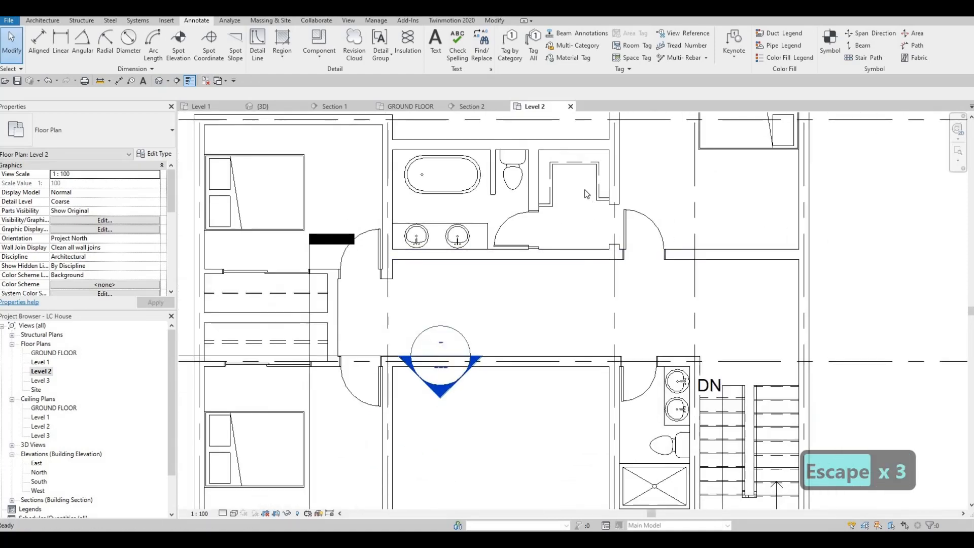
key("Escape")
key("Escape")
Step: Nudge the solid and dashed side lines farthest from the toilet slightly inward to deepen that side of the shelf
scroll(609, 183, "up", 5)
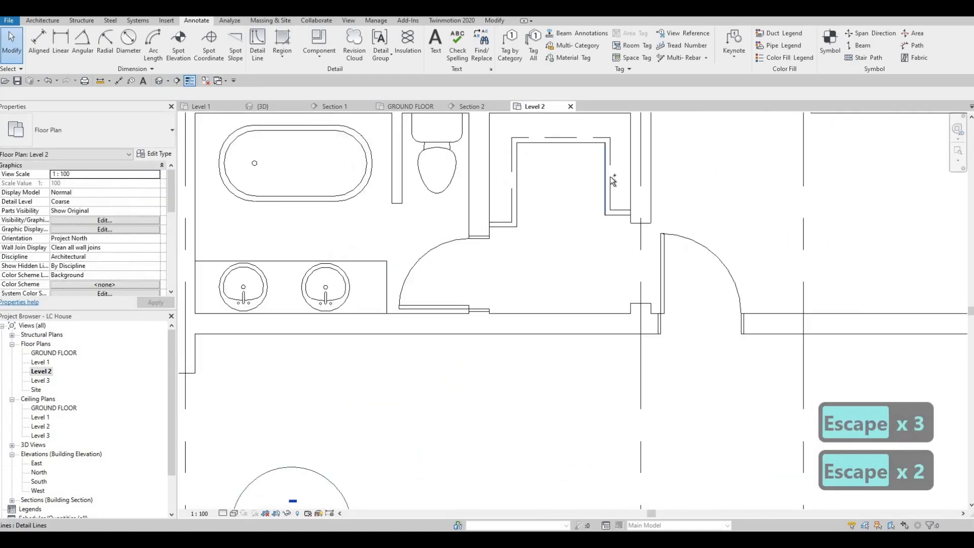
left_click(611, 177)
key("Left")
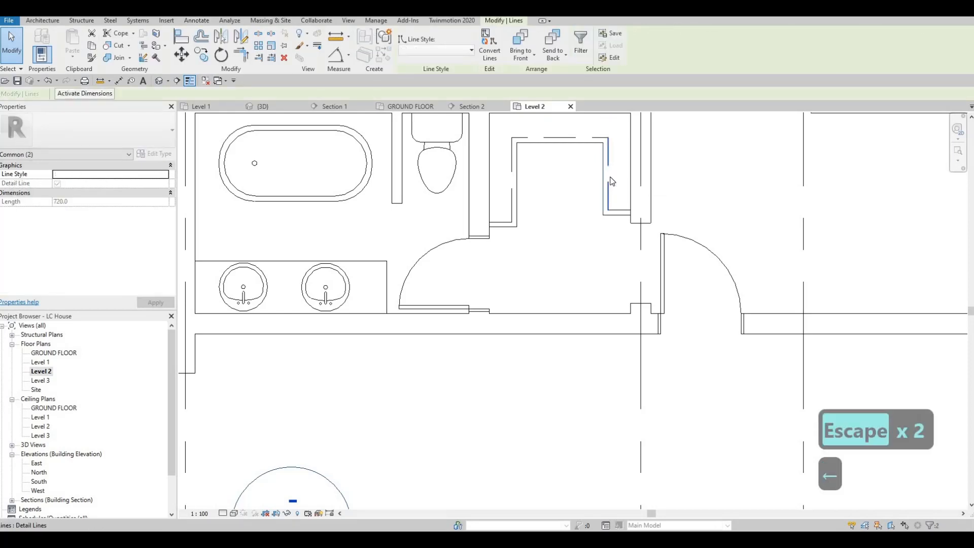
key("Left")
key("Right")
key("Escape")
key("Escape")
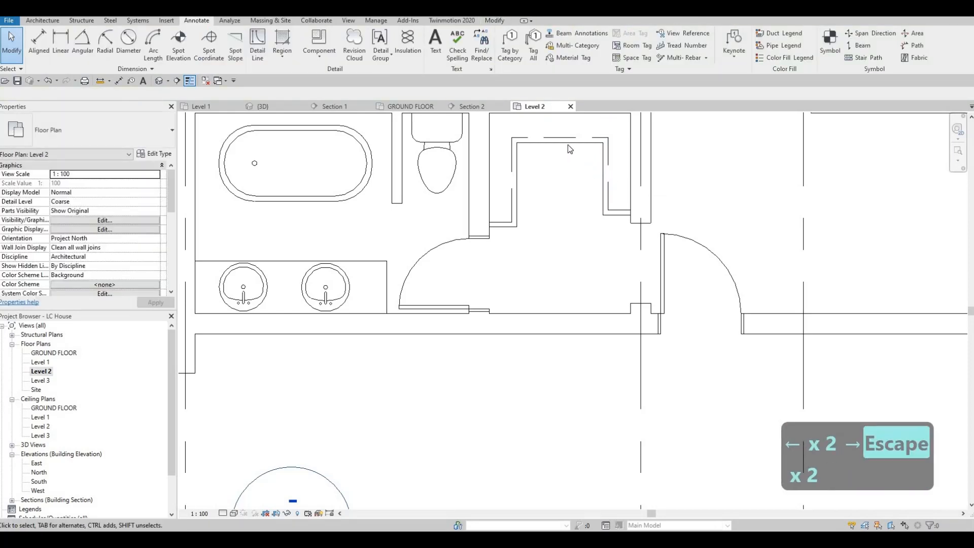
key("Escape")
key("Escape")
scroll(595, 235, "down", 2)
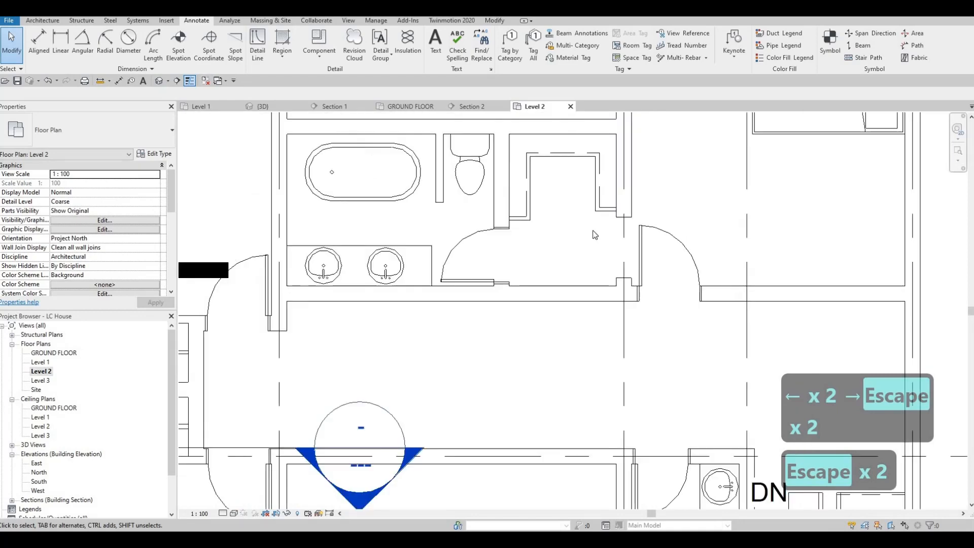
middle_click_drag(594, 243, 593, 230)
scroll(565, 223, "down", 2)
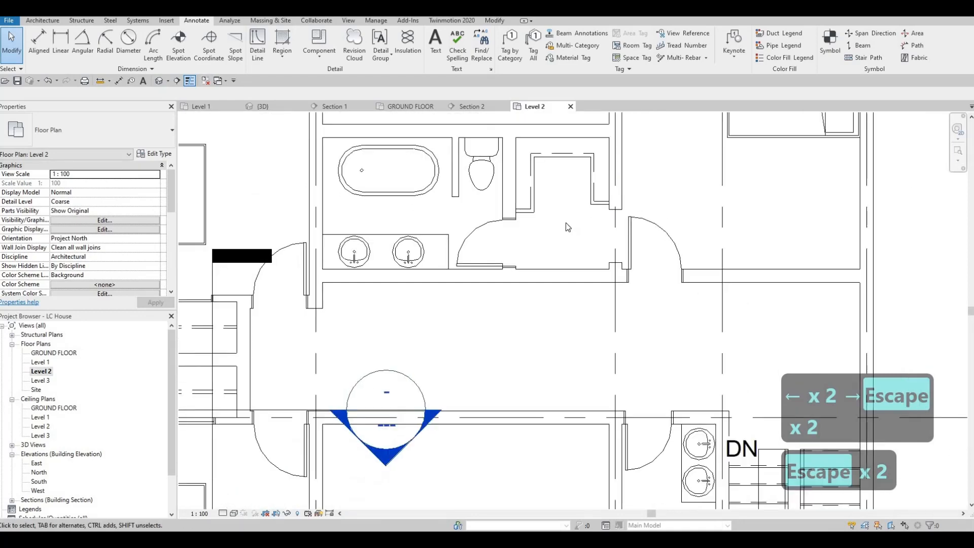
scroll(544, 209, "up", 3)
key("Escape")
left_click(544, 209)
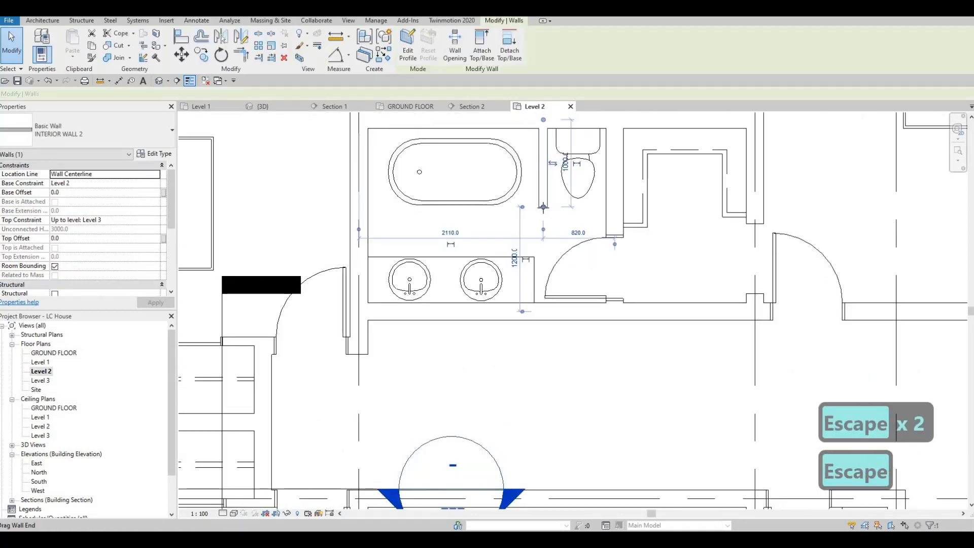
scroll(641, 237, "down", 2)
key("Escape")
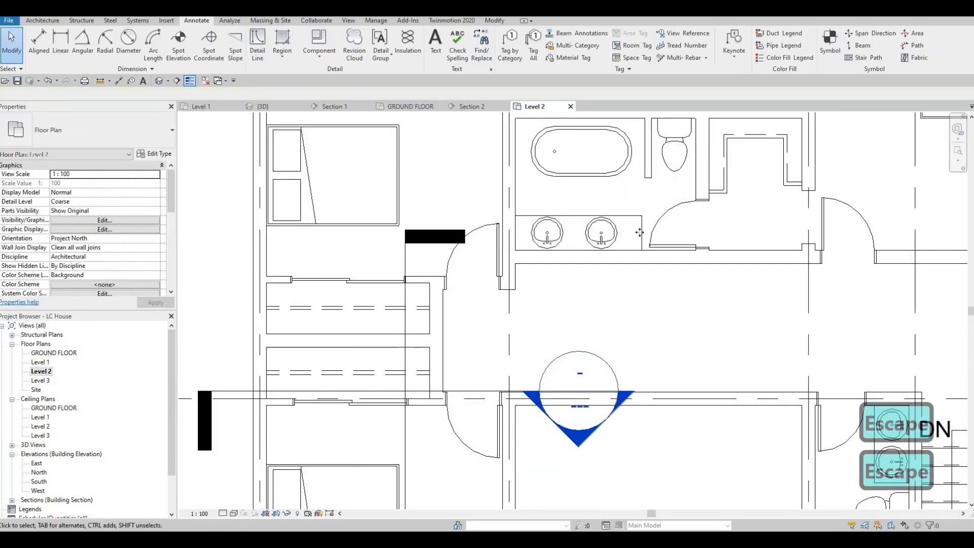
Step: Shorten the bathroom vanity counter by moving its door-side end line toward the sinks, about 1830 mm from the opposite wall's reference line
left_click(632, 232)
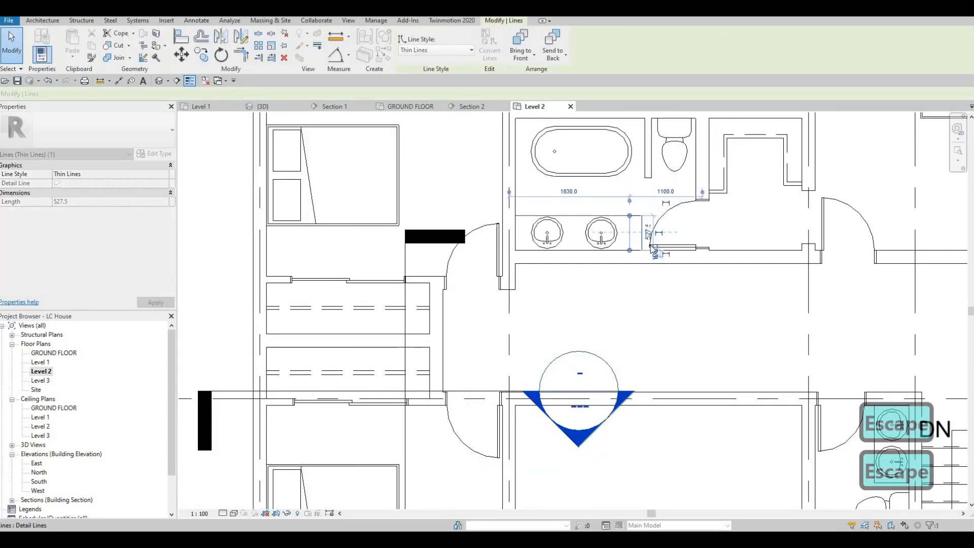
key("Escape")
middle_click_drag(639, 230, 624, 270)
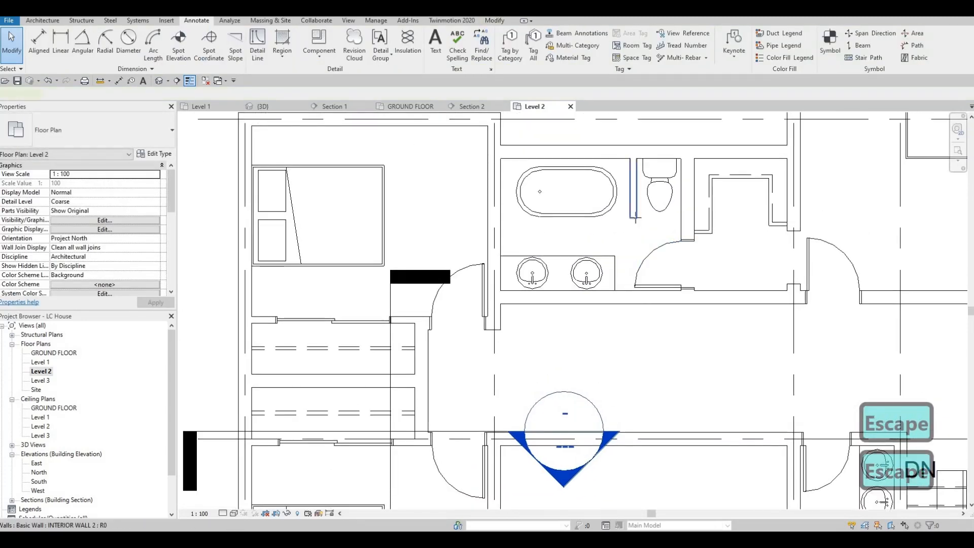
Step: Extend the free end of the partition between the bathtub and the toilet slightly farther into the room
left_click(636, 218)
left_click_drag(633, 218, 634, 222)
key("Escape")
middle_click_drag(720, 224, 674, 185)
scroll(674, 185, "down", 2)
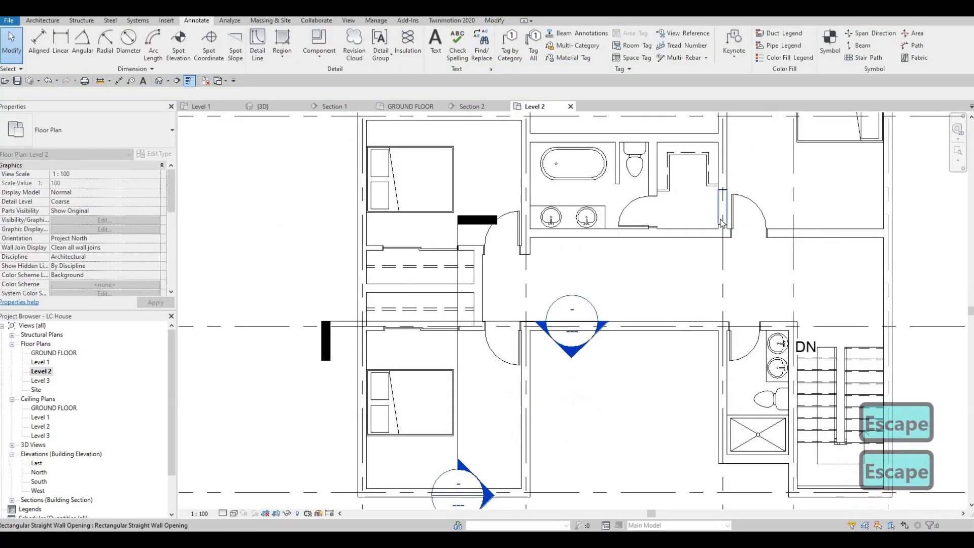
middle_click_drag(618, 216, 652, 232)
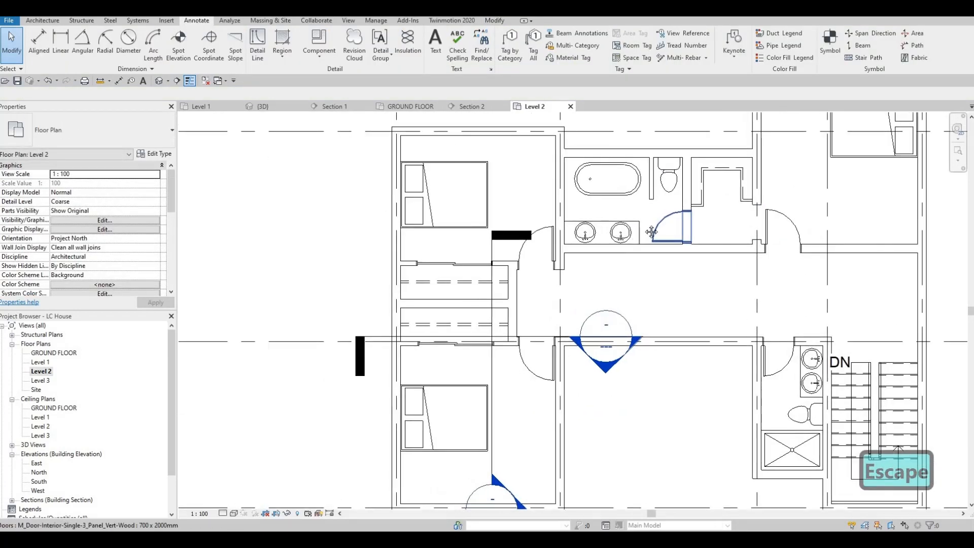
scroll(651, 232, "down", 5)
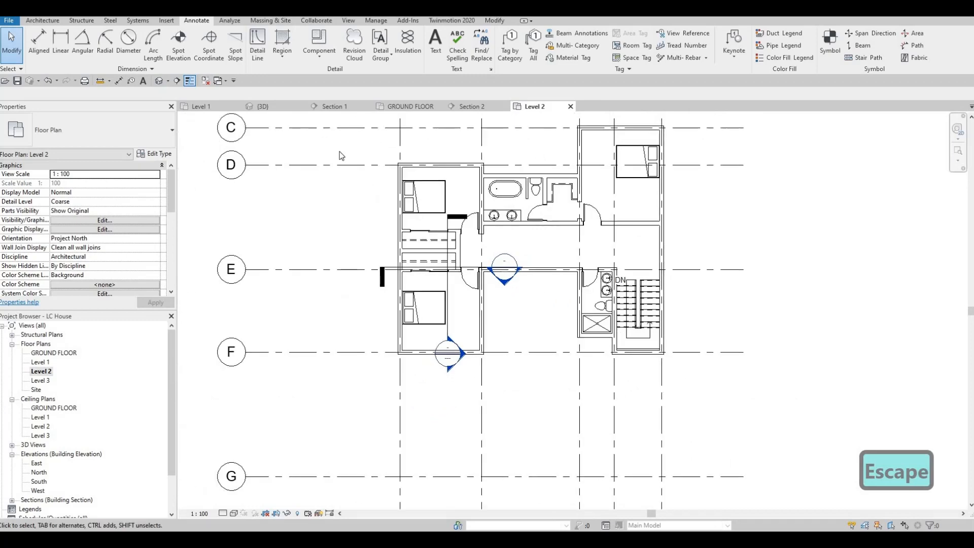
Step: Open the 3D view and examine the house's front facade, rear pool side and upper-level walls
key("Escape")
left_click(275, 108)
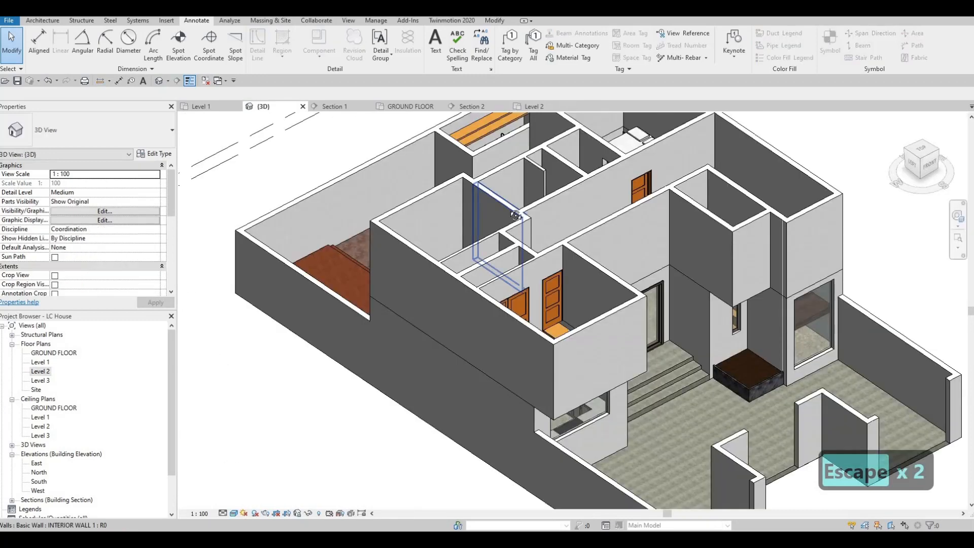
middle_click_drag(561, 234, 674, 307, "shift")
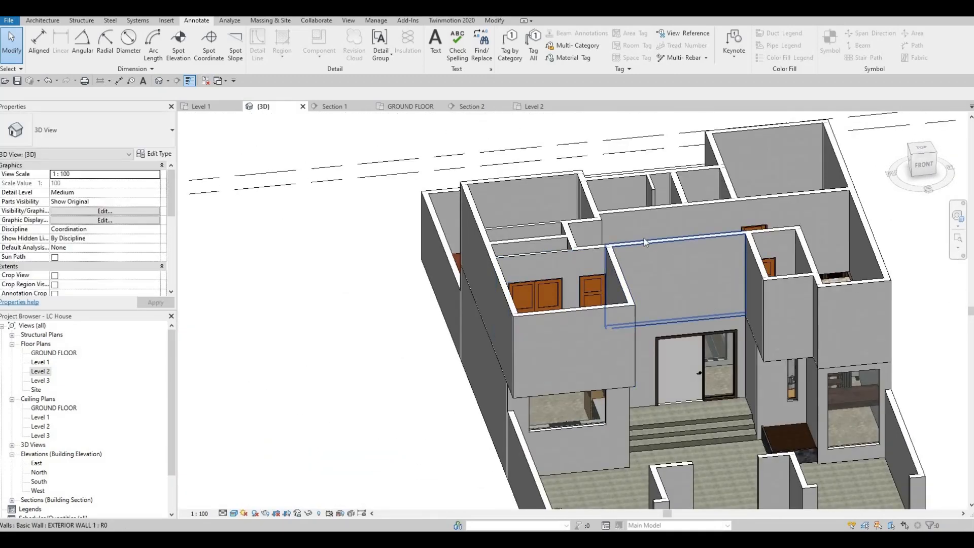
middle_click_drag(622, 257, 652, 303, "shift")
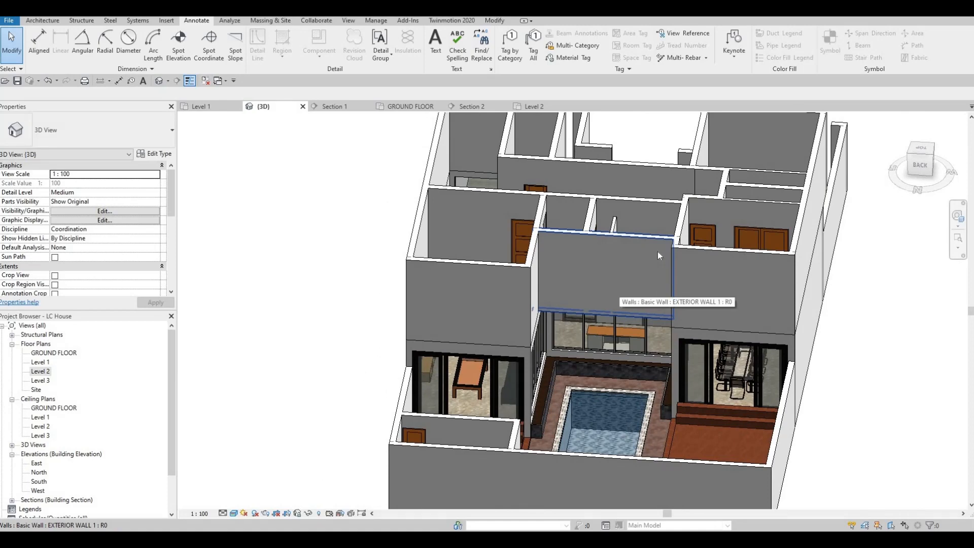
middle_click_drag(602, 271, 544, 307, "shift")
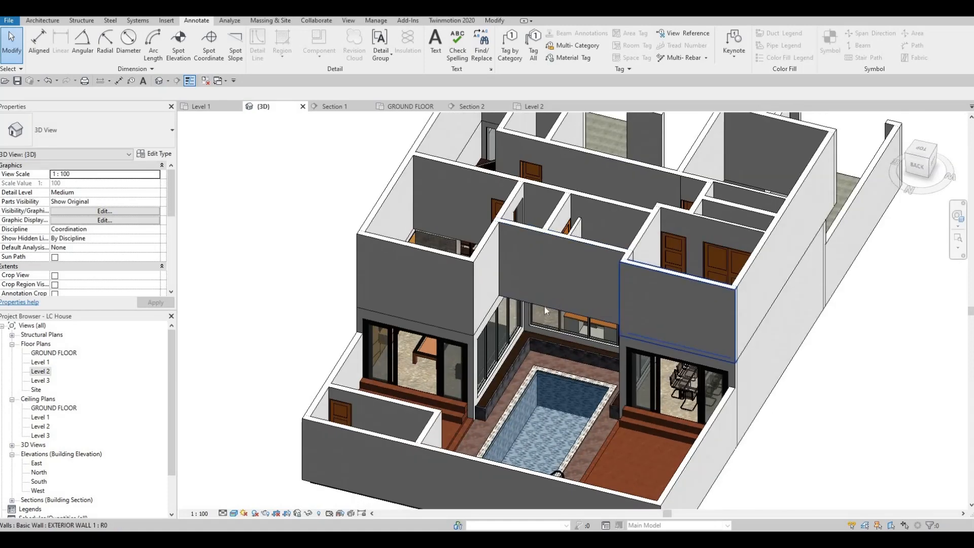
middle_click_drag(397, 261, 385, 226, "shift")
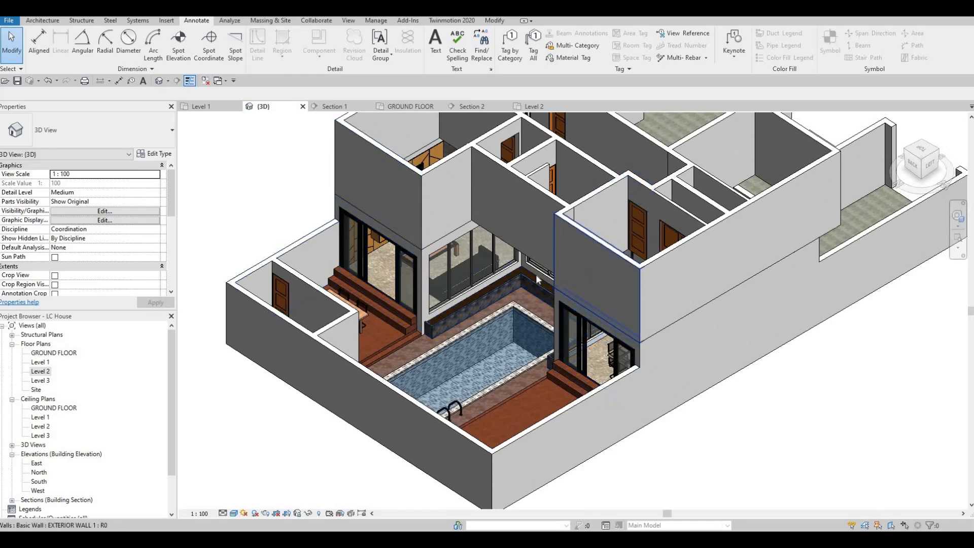
middle_click_drag(539, 280, 633, 170, "shift")
middle_click_drag(566, 190, 200, 294, "shift")
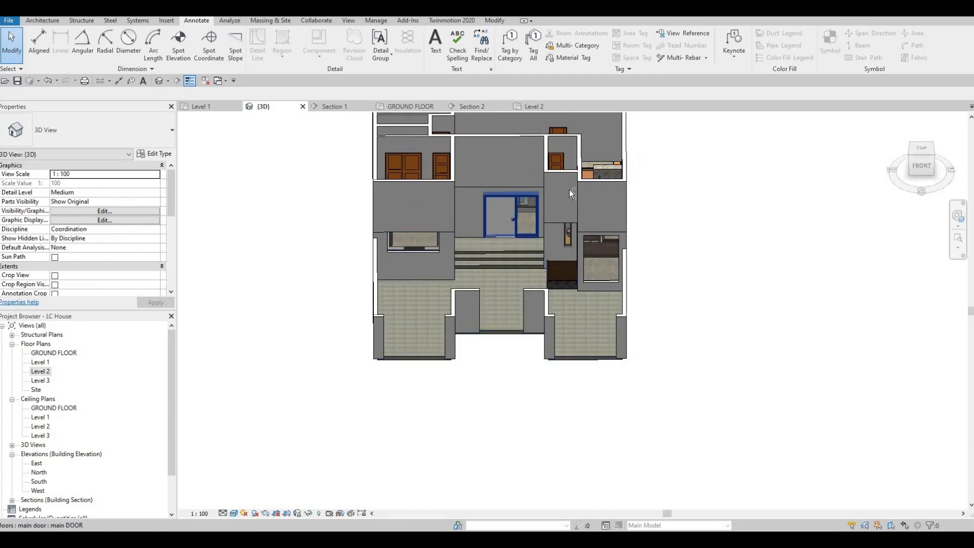
mouse_move(559, 223)
middle_mouse_down("shift")
mouse_move(558, 326)
mouse_move(565, 217)
middle_mouse_up("shift")
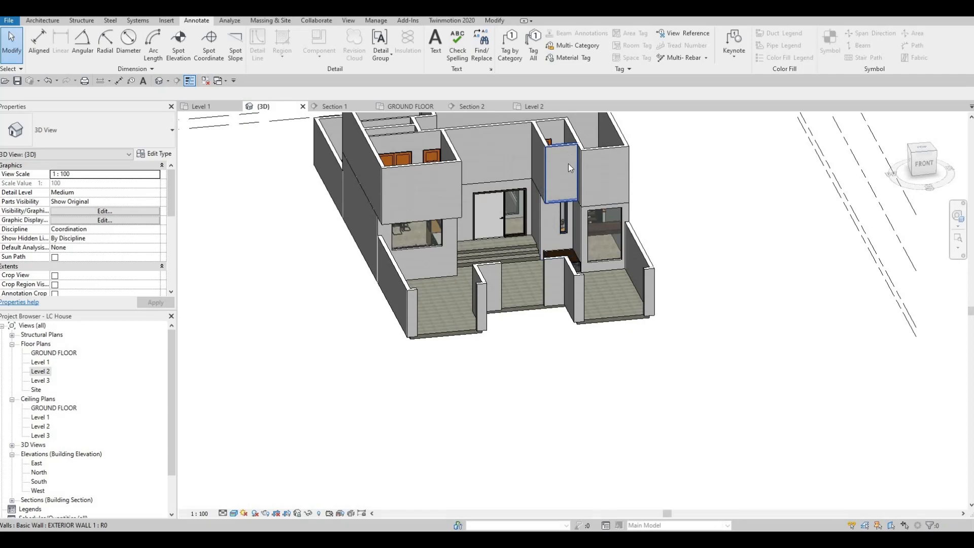
middle_click_drag(562, 170, 567, 235, "shift")
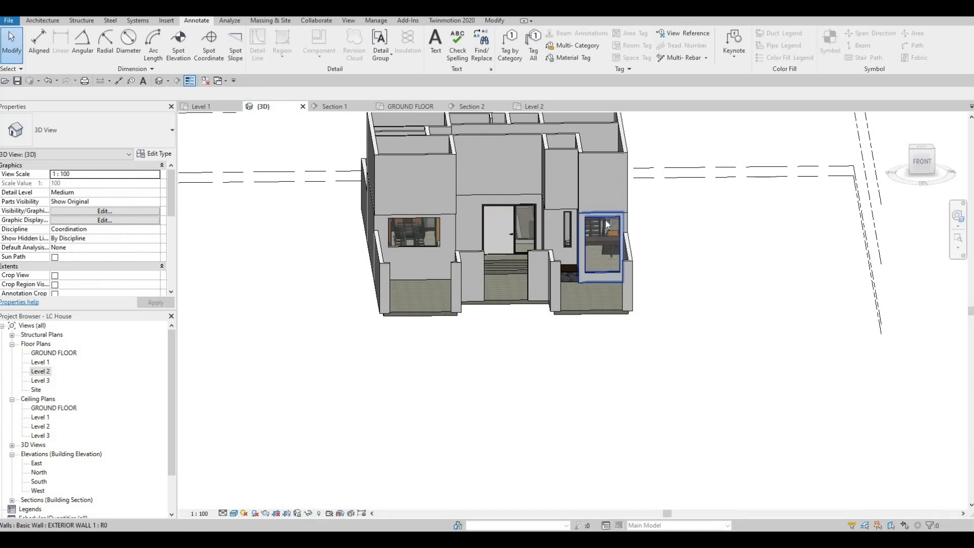
Step: Stretch the top of the tall curtain wall on the front facade up to about 2800 mm above Level 2
scroll(606, 223, "up", 2)
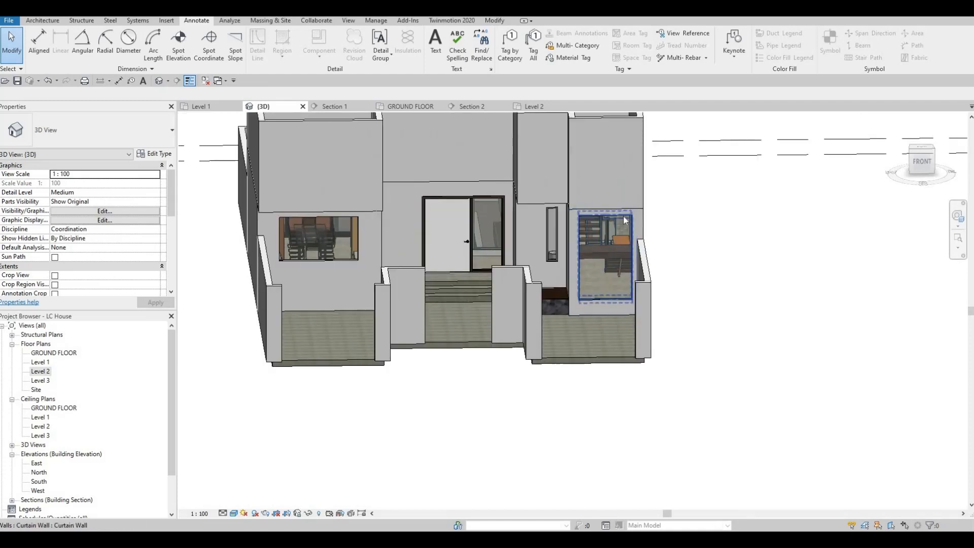
left_click(609, 219)
left_click_drag(606, 213, 604, 134)
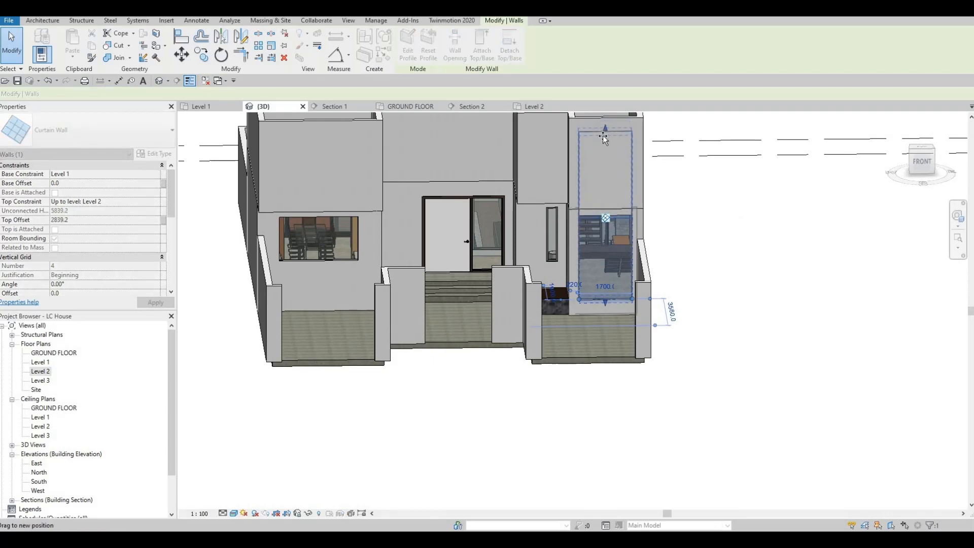
left_click_drag(591, 187, 593, 199)
key("Escape")
key("Escape")
key("Escape")
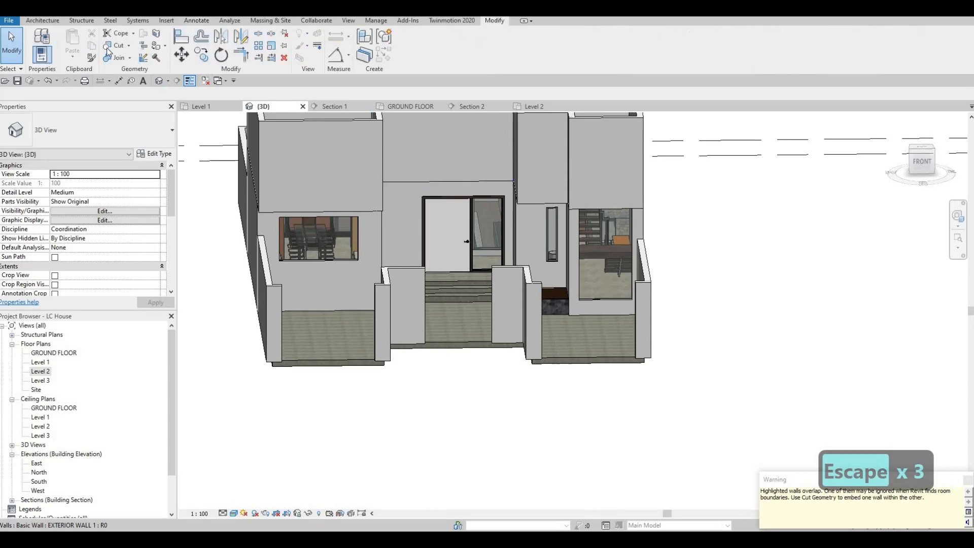
Step: Cut the upper exterior wall with the extended curtain wall so the glazing opens through both storeys
left_click(625, 208)
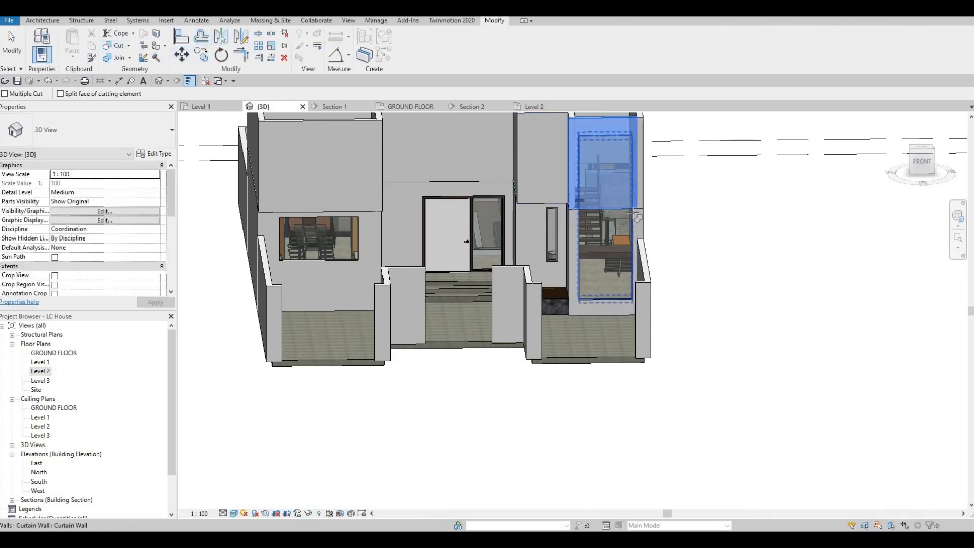
left_click(599, 212)
key("Escape")
key("Escape")
middle_click_drag(568, 243, 580, 187, "shift")
scroll(568, 205, "down", 1)
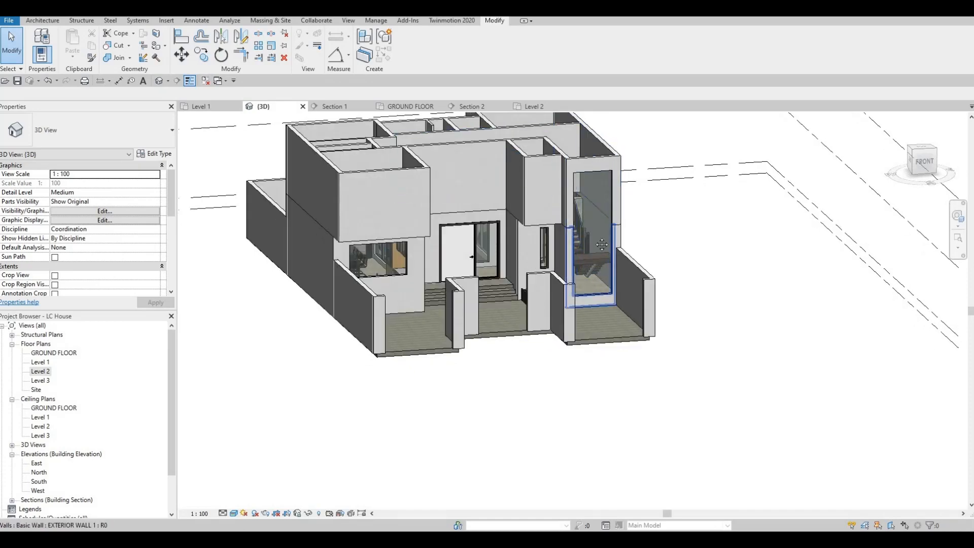
Step: Examine the two-storey front glazing and the rest of the house from the front, side and rear
middle_click_drag(596, 259, 586, 236, "shift")
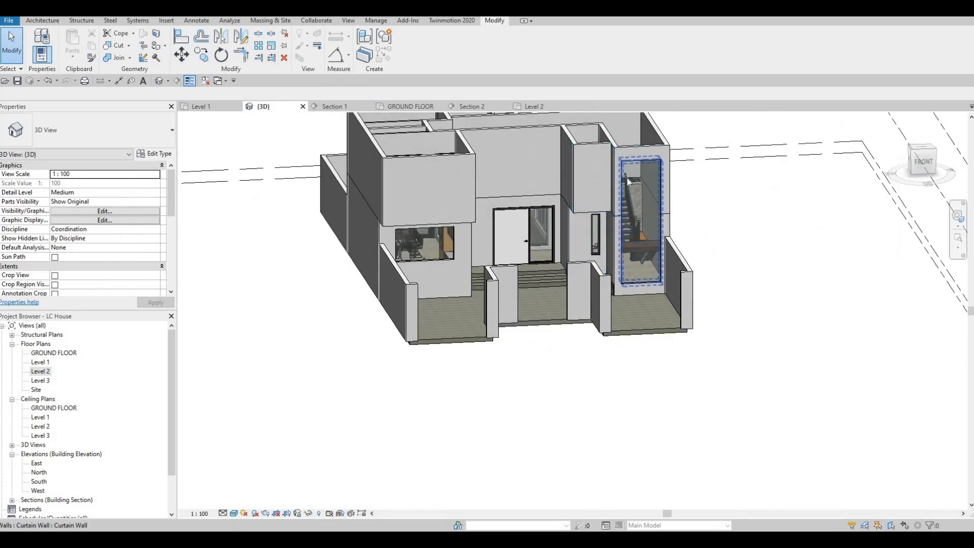
middle_click_drag(631, 197, 601, 249, "shift")
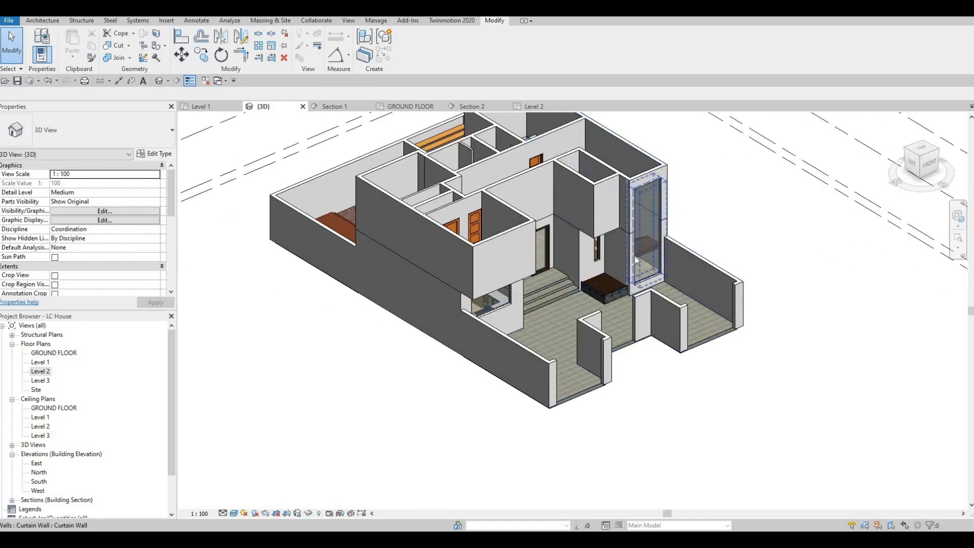
middle_click_drag(594, 244, 409, 285, "shift")
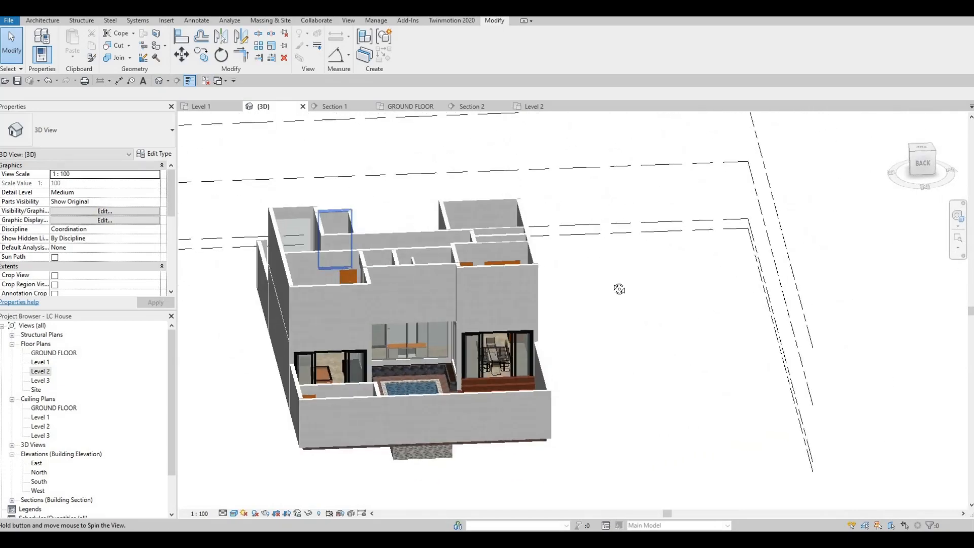
middle_click_drag(619, 289, 487, 285, "shift")
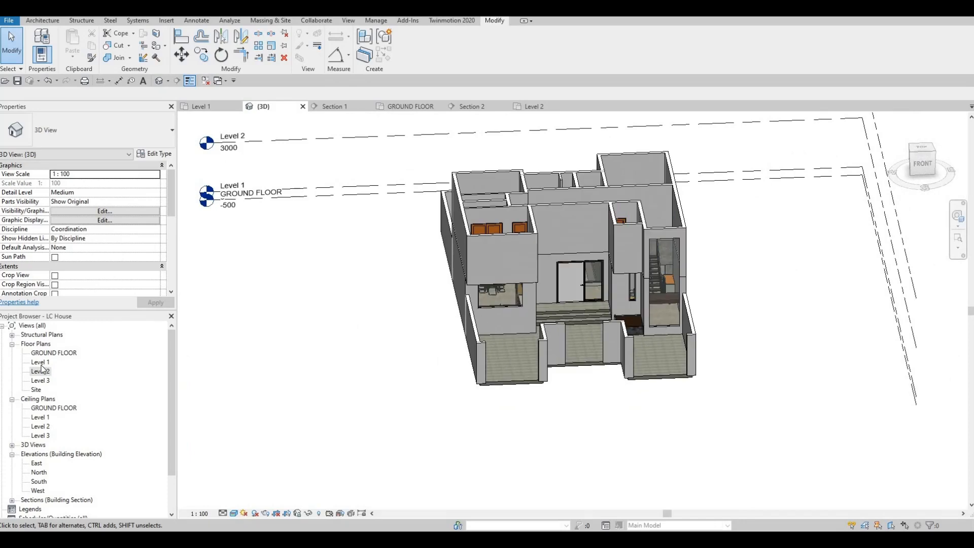
Step: Check the Level 1 floor plan, and return to the Level 2 floor plan to review the bedrooms and stair
double_click(40, 362)
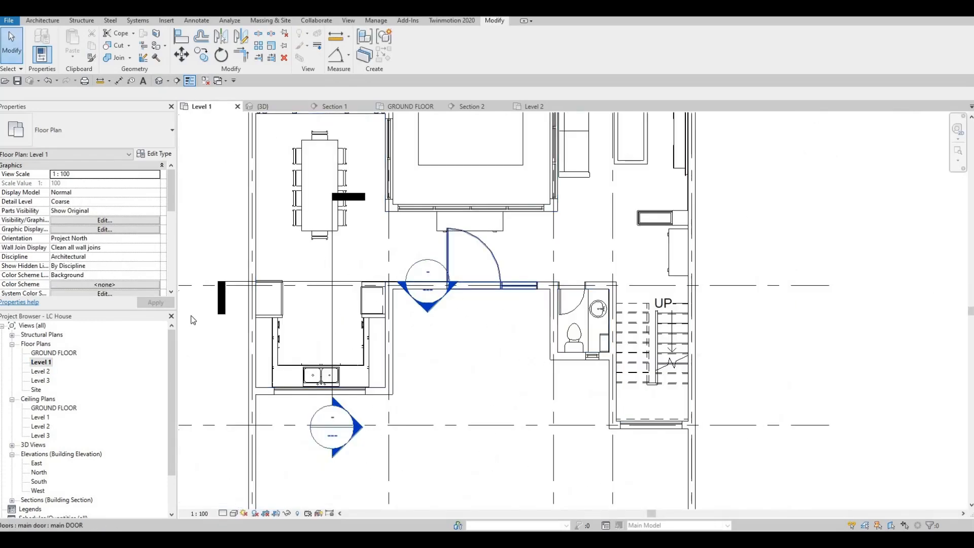
double_click(41, 372)
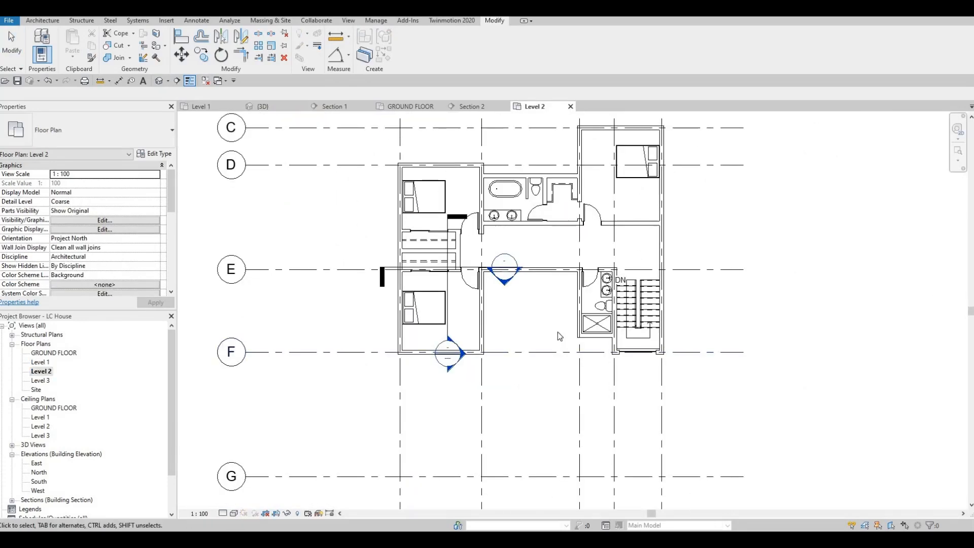
key("Escape")
key("Escape")
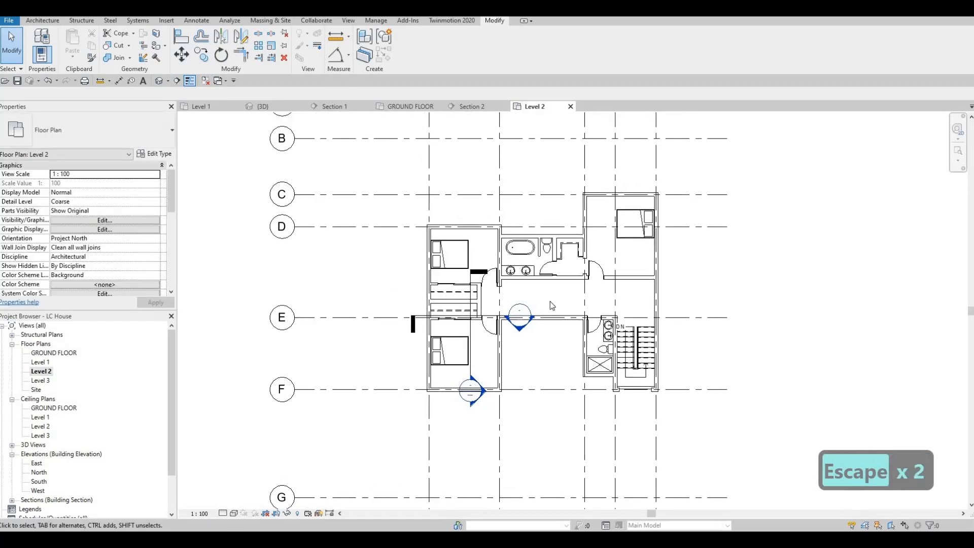
scroll(553, 304, "up", 3)
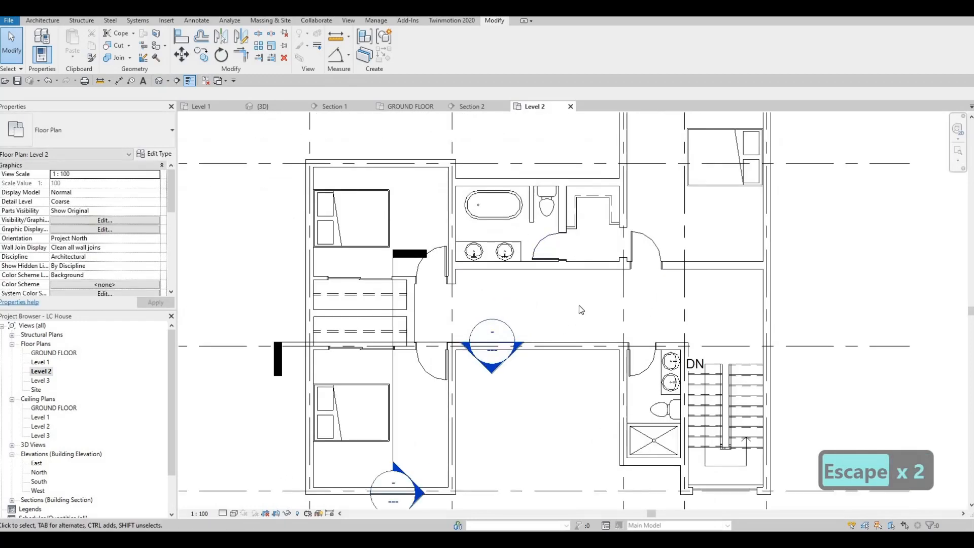
scroll(580, 306, "down", 2)
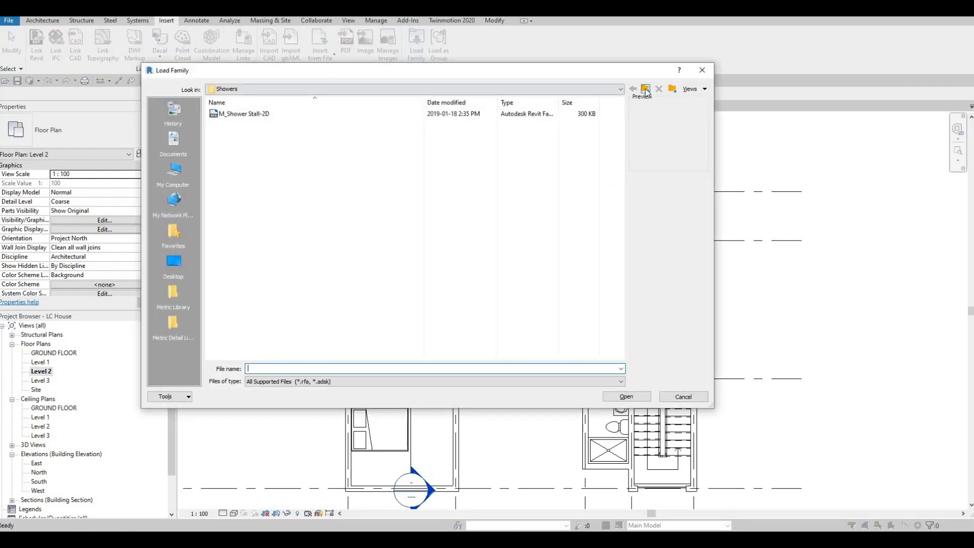
Step: Load the M_Table-Night Stand family from the library's Furniture > Tables folder
left_click(646, 91)
left_click(646, 90)
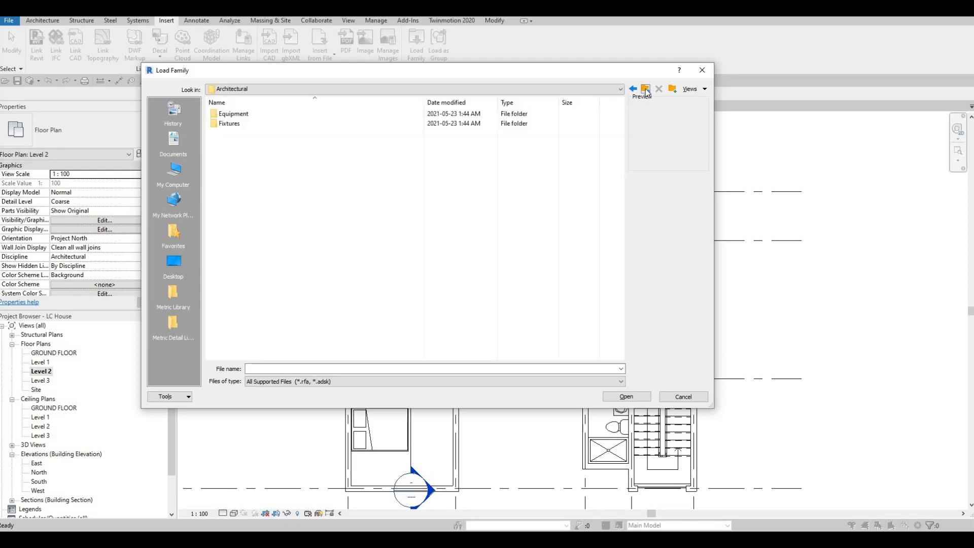
left_click(646, 91)
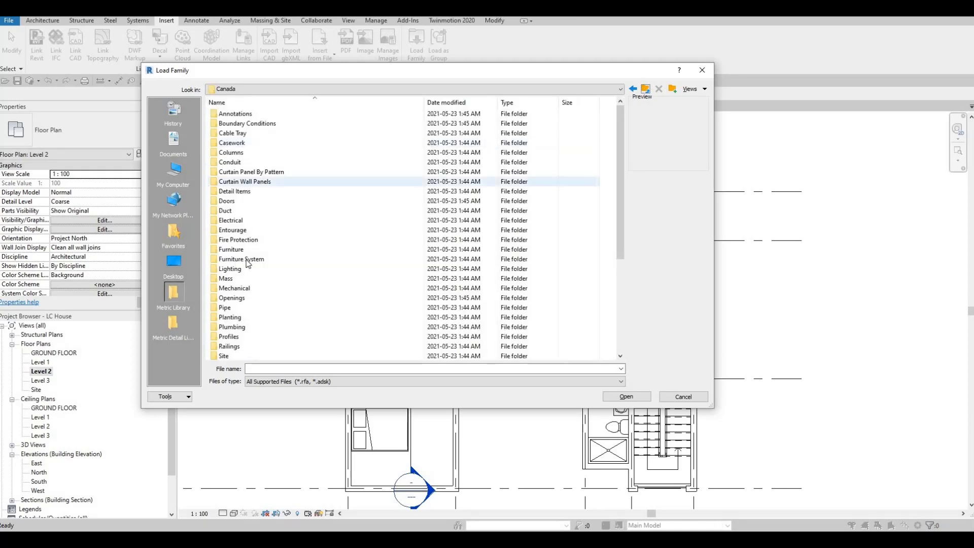
double_click(241, 253)
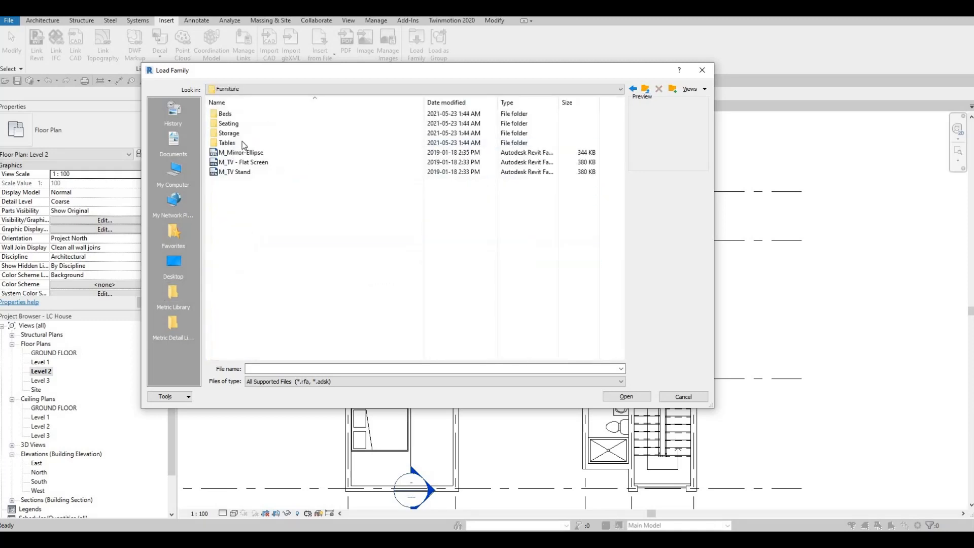
left_click(241, 142)
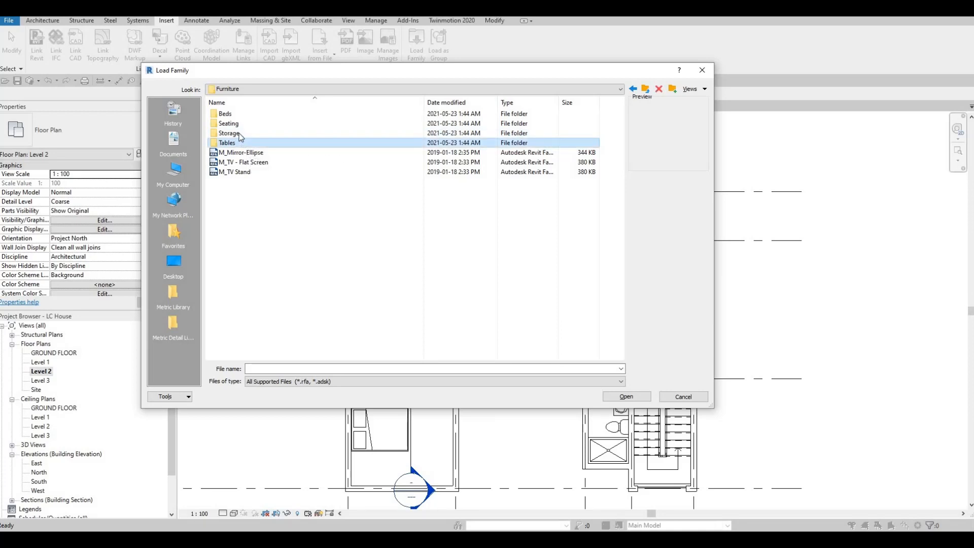
double_click(234, 143)
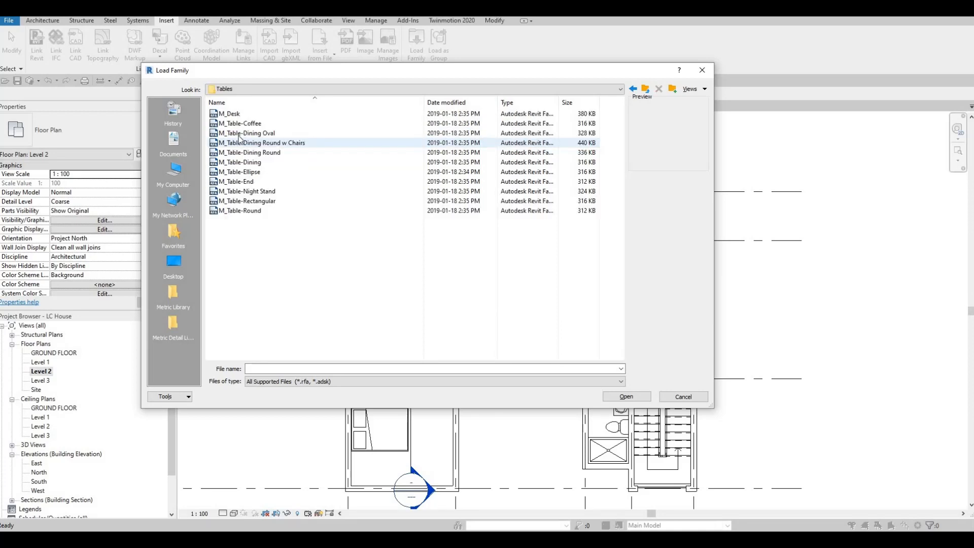
left_click(238, 182)
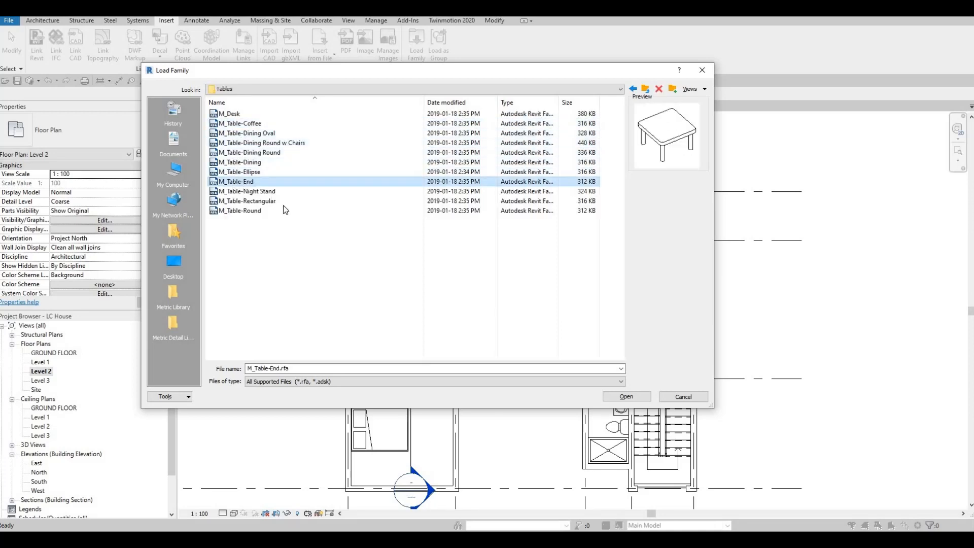
left_click(239, 172)
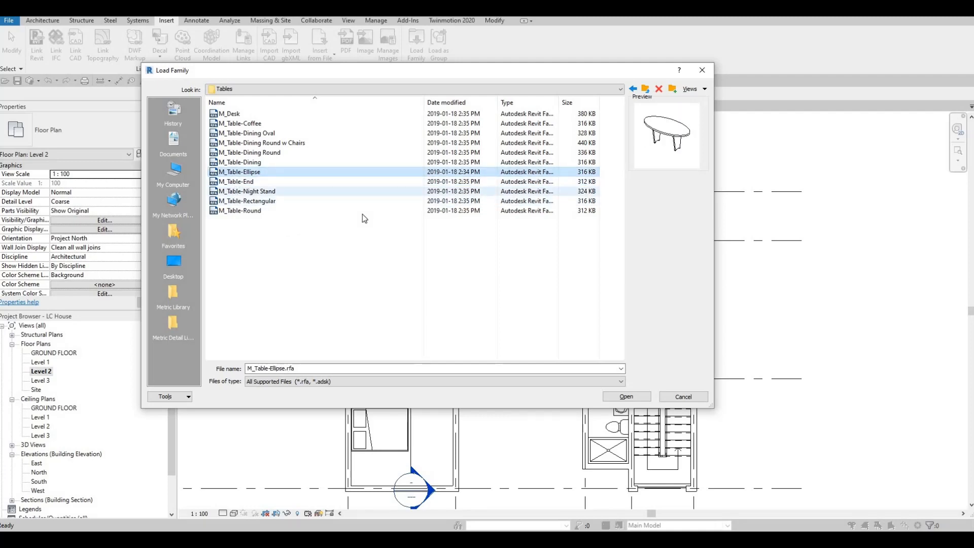
left_click(257, 192)
key("Return")
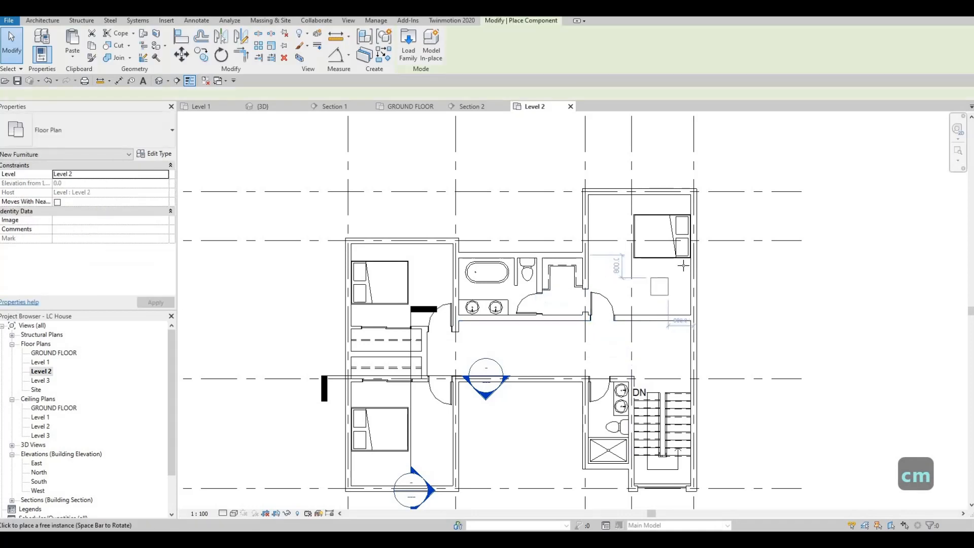
Step: Place an M_Table-Night Stand on each side of the bed in the upper-right bedroom of the Level 2 plan
scroll(680, 269, "up", 3)
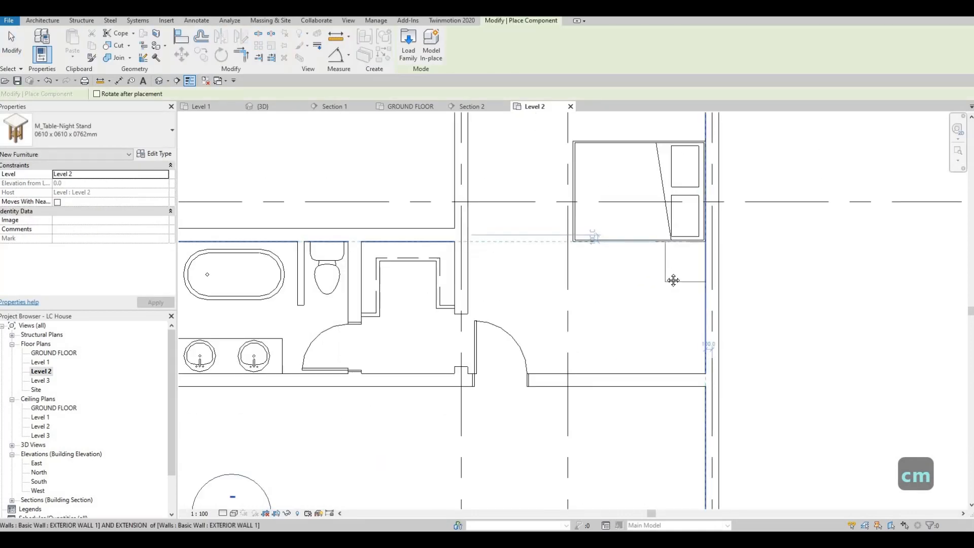
left_click(674, 280)
middle_click_drag(677, 228, 664, 334)
left_click(664, 230)
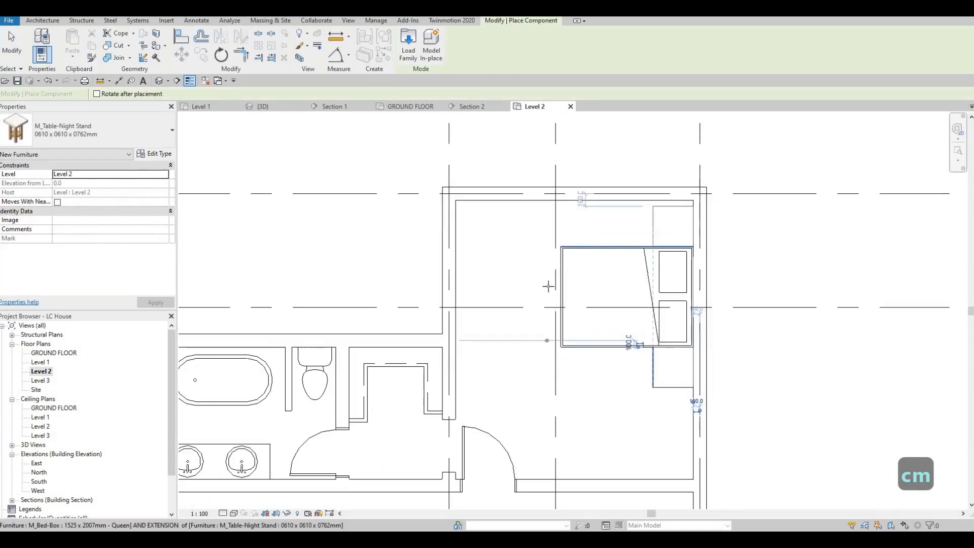
Step: Place nightstands on both sides of the bed in the upper-left bedroom, against the exterior wall
scroll(616, 274, "down", 4)
middle_click_drag(274, 289, 479, 236)
scroll(475, 239, "down", 1)
scroll(419, 243, "up", 4)
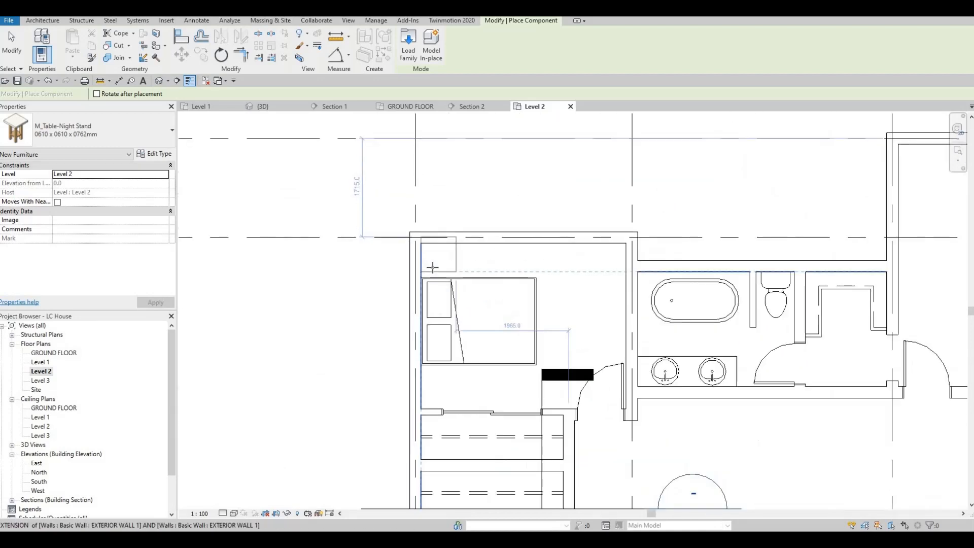
scroll(434, 266, "up", 2)
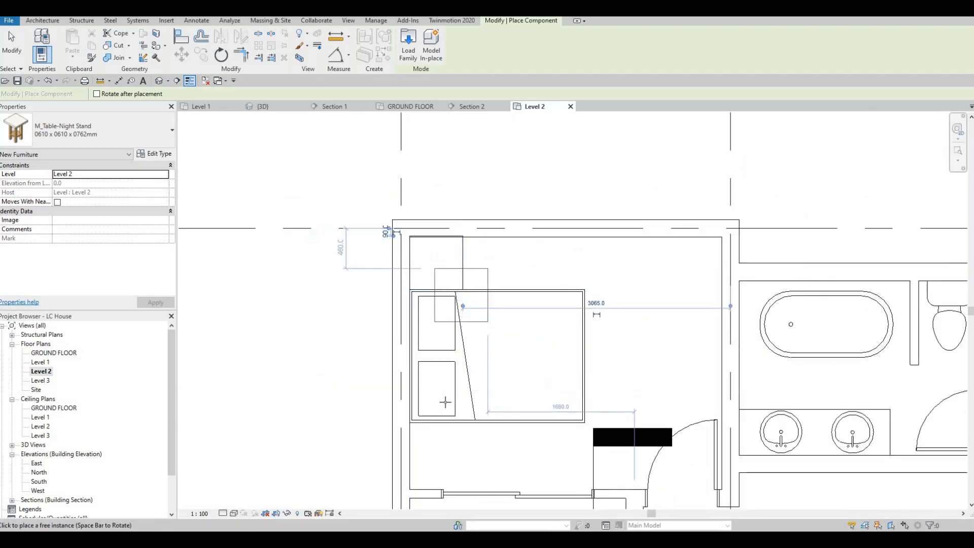
scroll(446, 402, "down", 1)
scroll(444, 398, "up", 1)
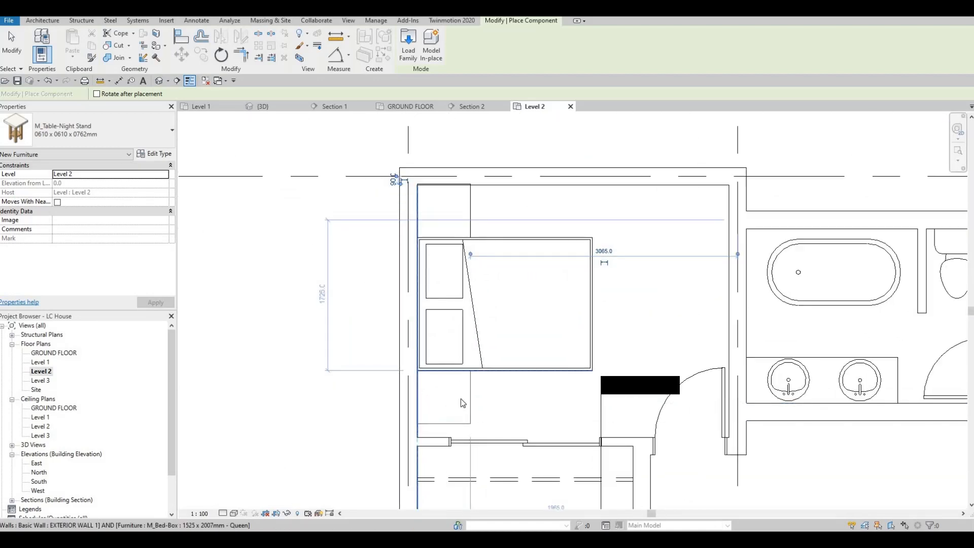
Step: Place nightstands on both sides of the bed in the lower-left bedroom and finish placing components
scroll(502, 352, "down", 4)
scroll(493, 288, "up", 5)
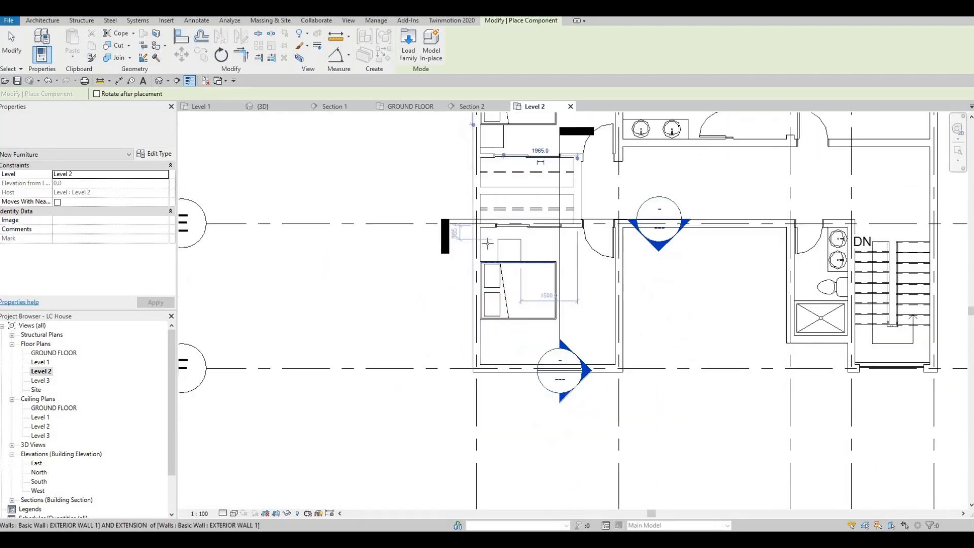
left_click(495, 245)
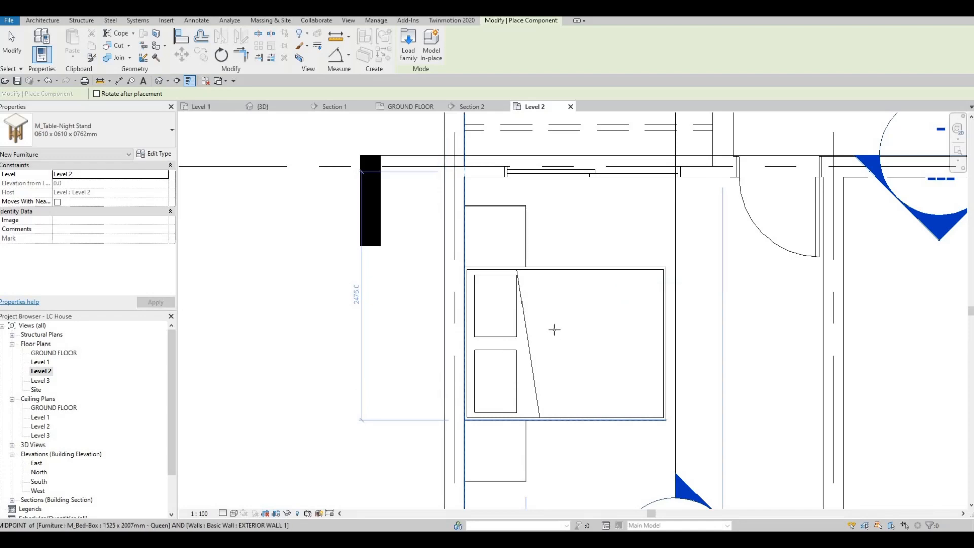
scroll(556, 326, "down", 4)
key("Escape")
scroll(501, 326, "up", 3)
key("Escape")
scroll(573, 278, "down", 2)
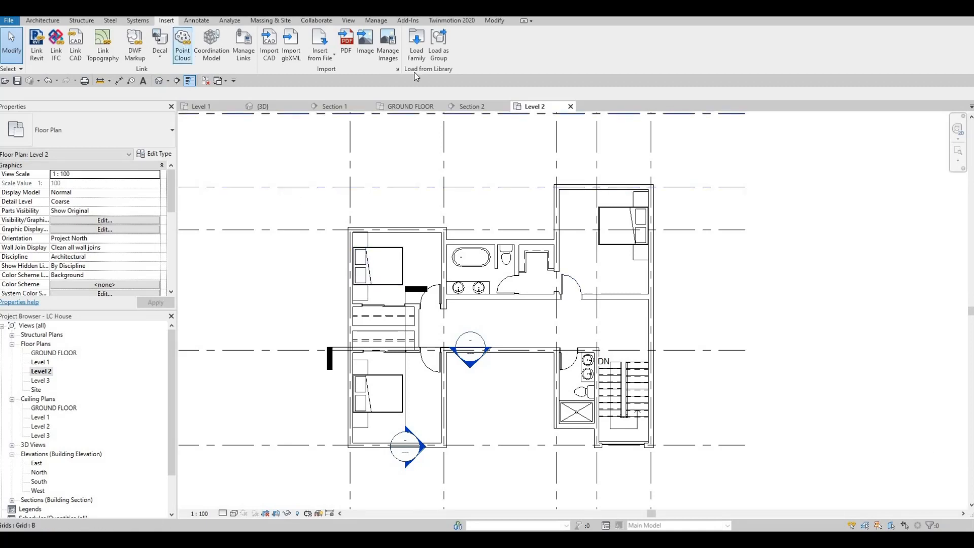
Step: Load the M_Table Lamp - Standard family from the library's Lighting > Architectural > Internal folder
left_click(425, 56)
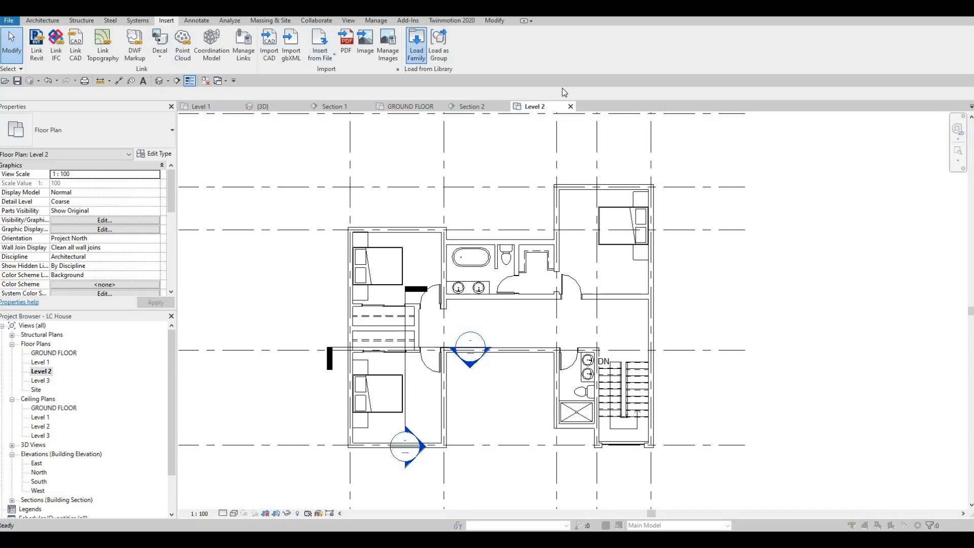
left_click(646, 90)
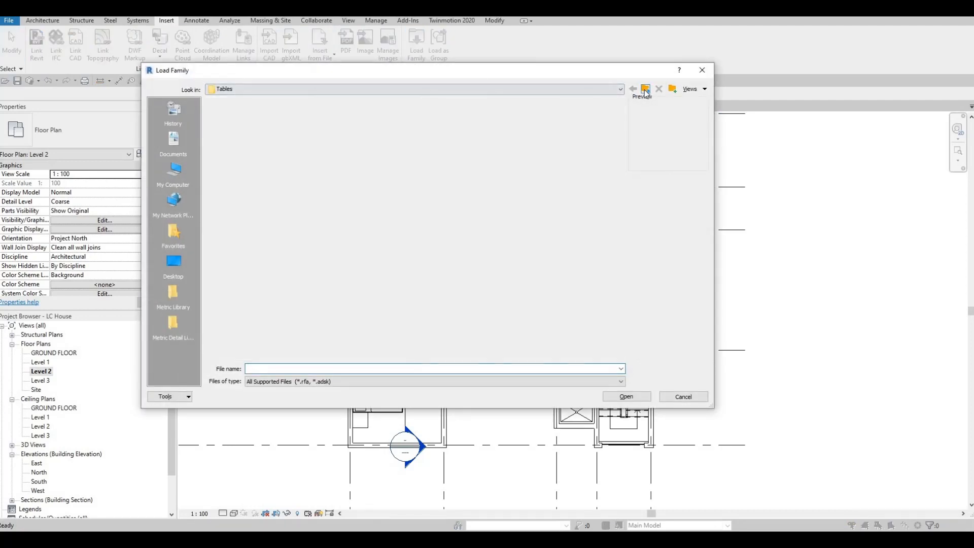
left_click(645, 90)
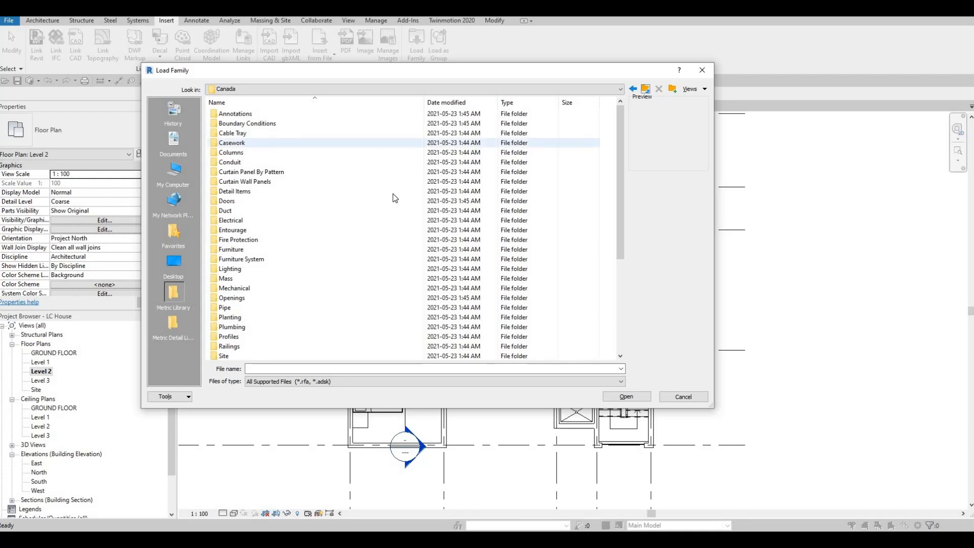
double_click(230, 270)
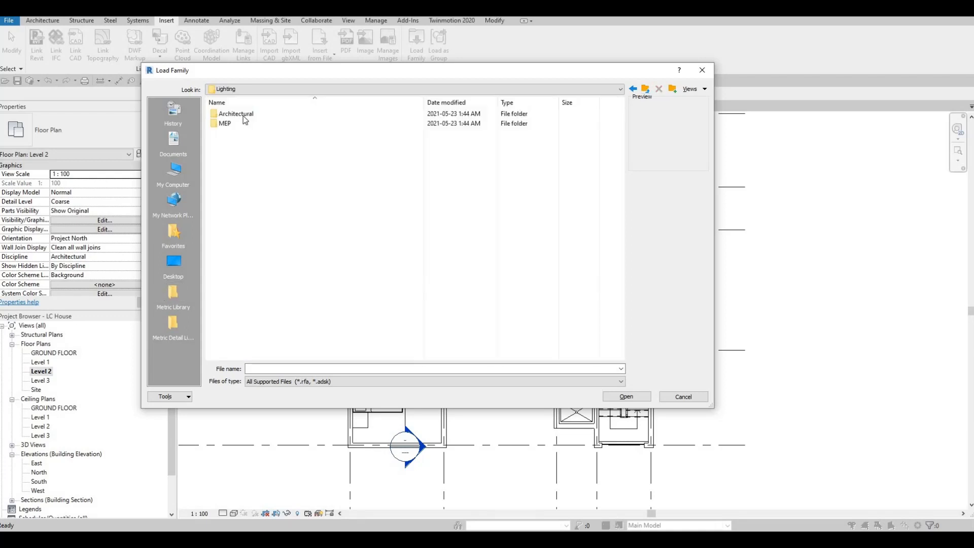
left_click(243, 116)
double_click(243, 117)
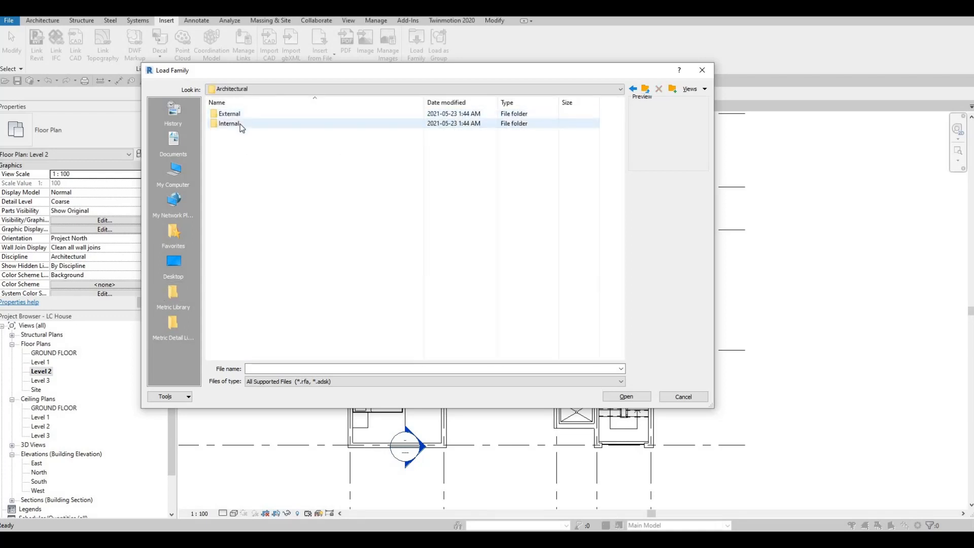
double_click(241, 127)
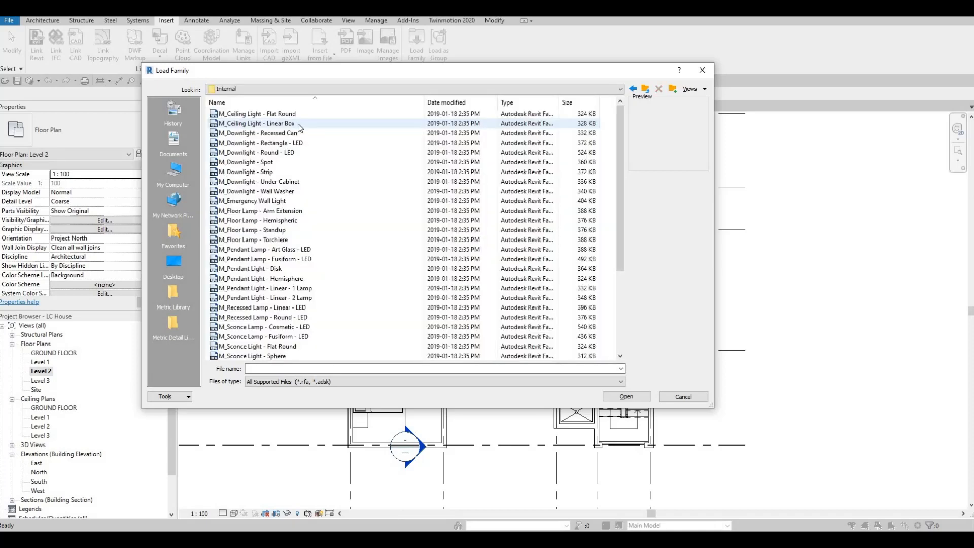
scroll(261, 261, "down", 4)
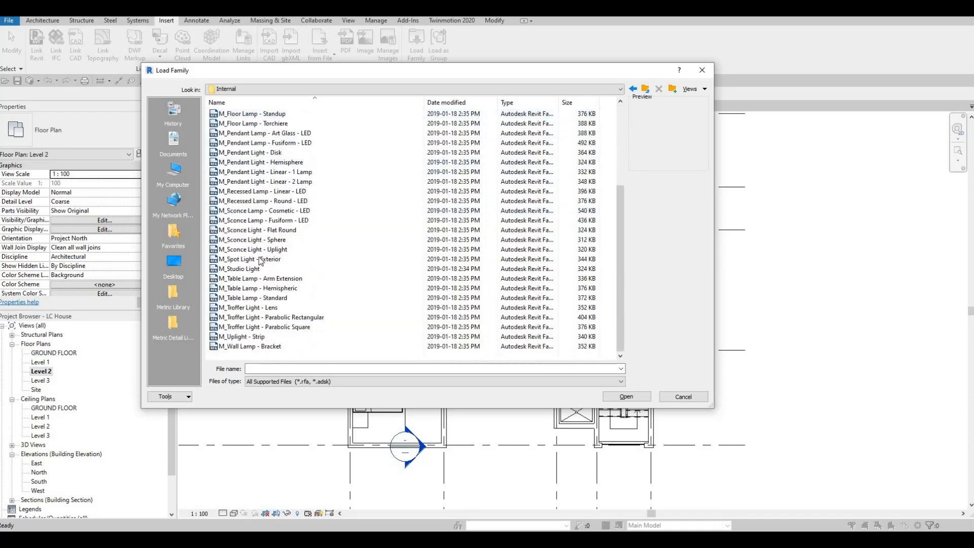
left_click(242, 288)
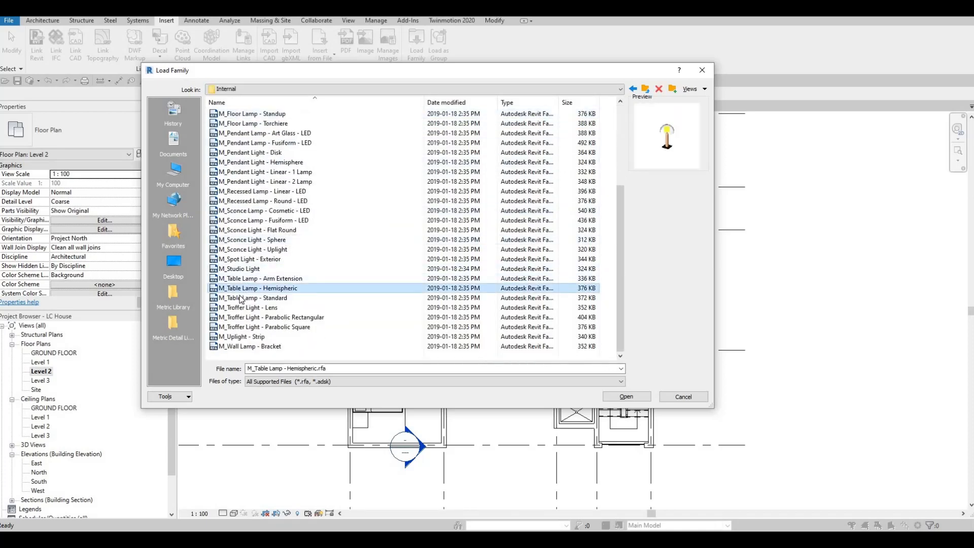
left_click(242, 299)
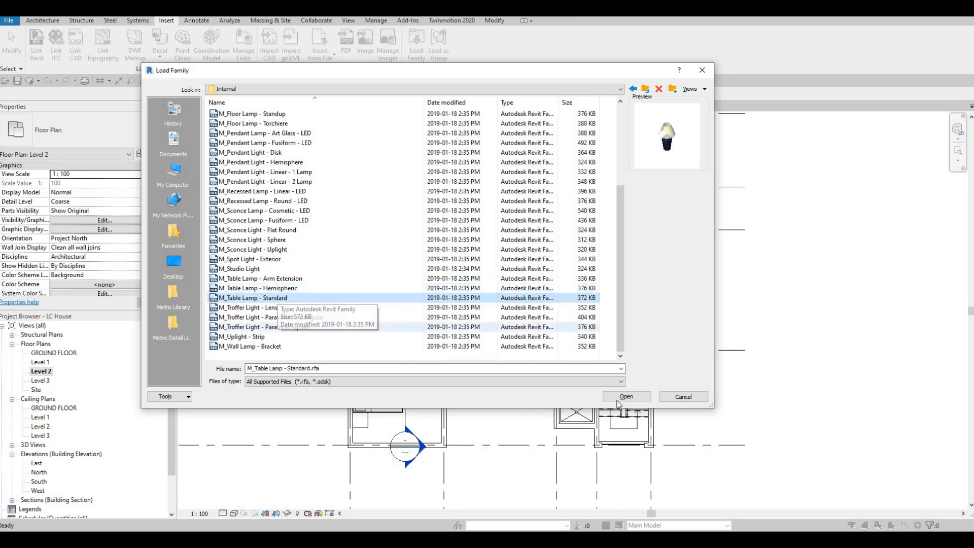
key("Return")
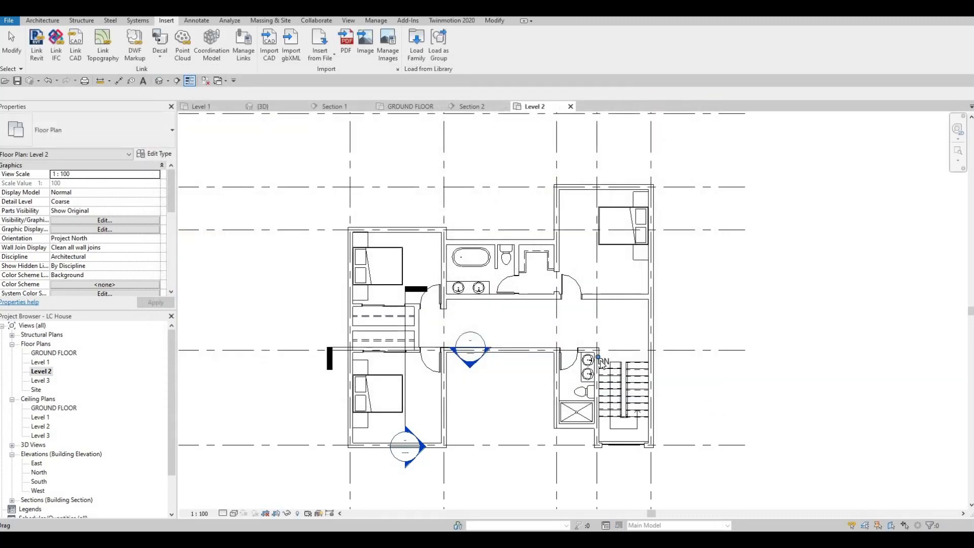
Step: Place a 60W - 120V table lamp centred on the lower nightstand in the upper-right bedroom
scroll(652, 254, "up", 4)
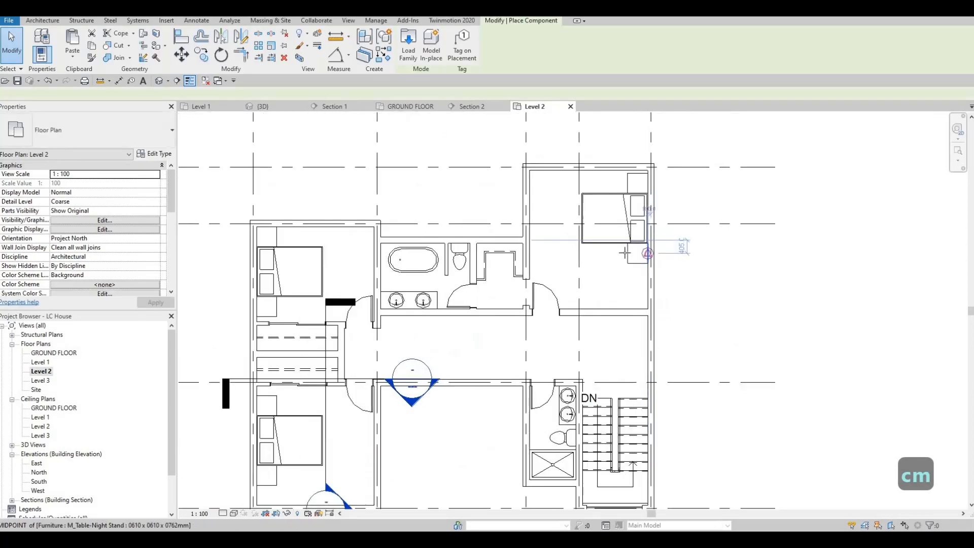
left_click(602, 289)
key("Escape")
key("Escape")
key("Escape")
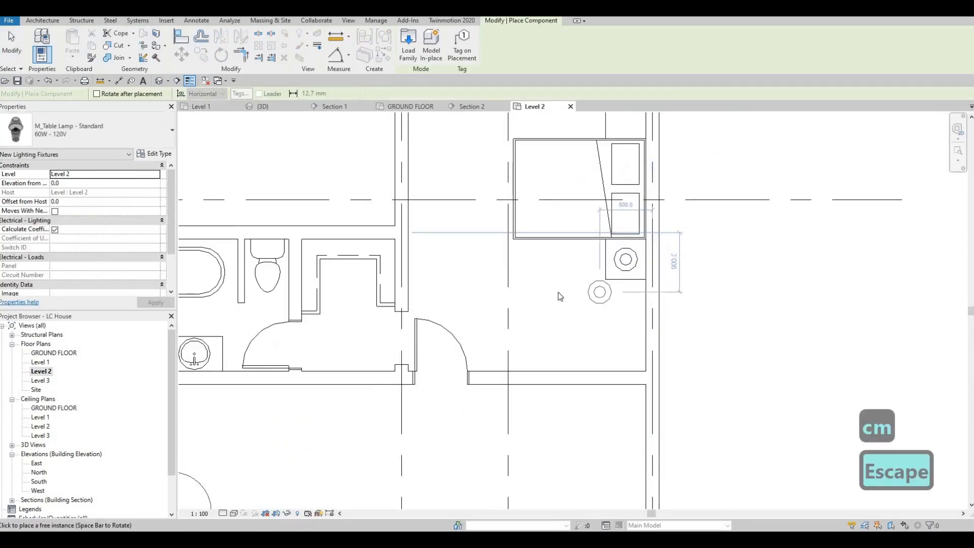
scroll(594, 282, "down", 4)
key("Escape")
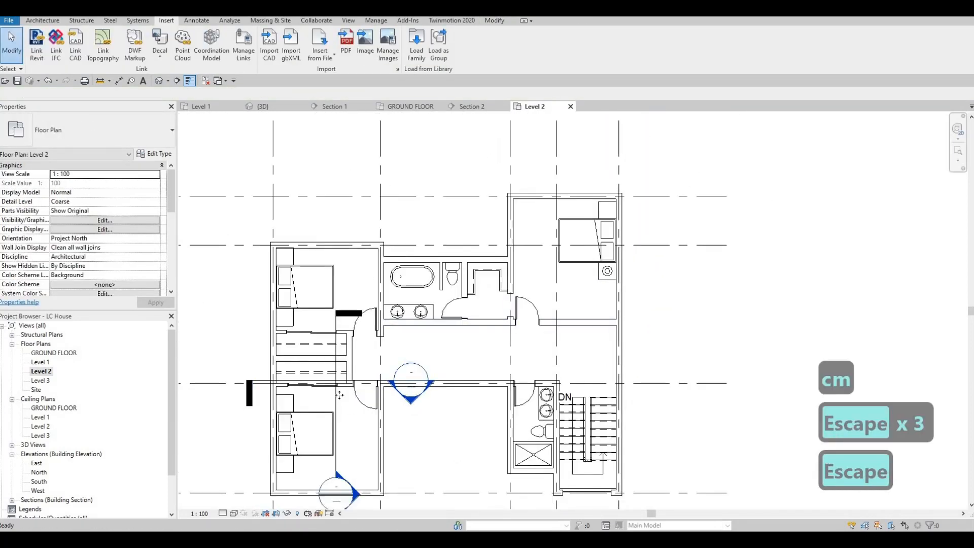
Step: Move Section 1 so it cuts through the bed in the upper-right bedroom, and open its section view
left_click(336, 391)
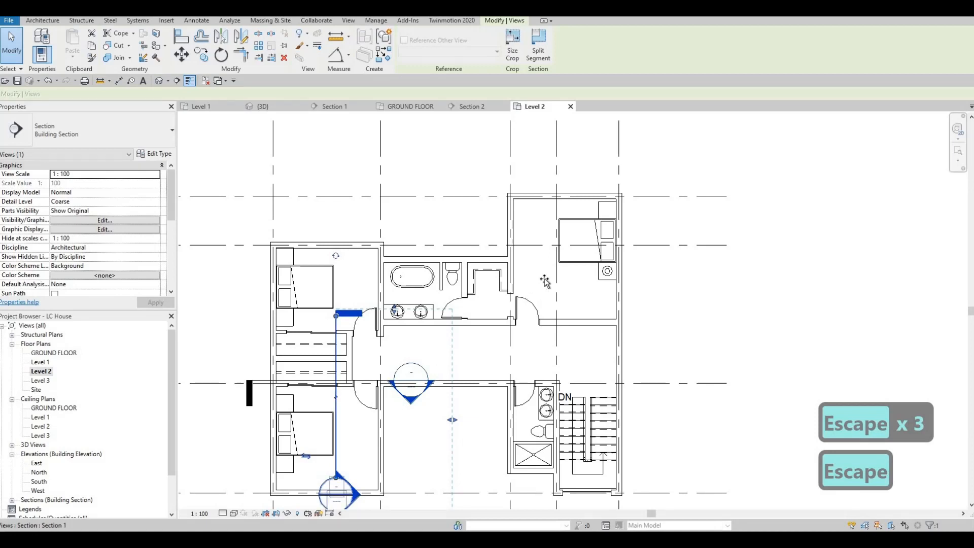
left_click_drag(358, 497, 600, 337)
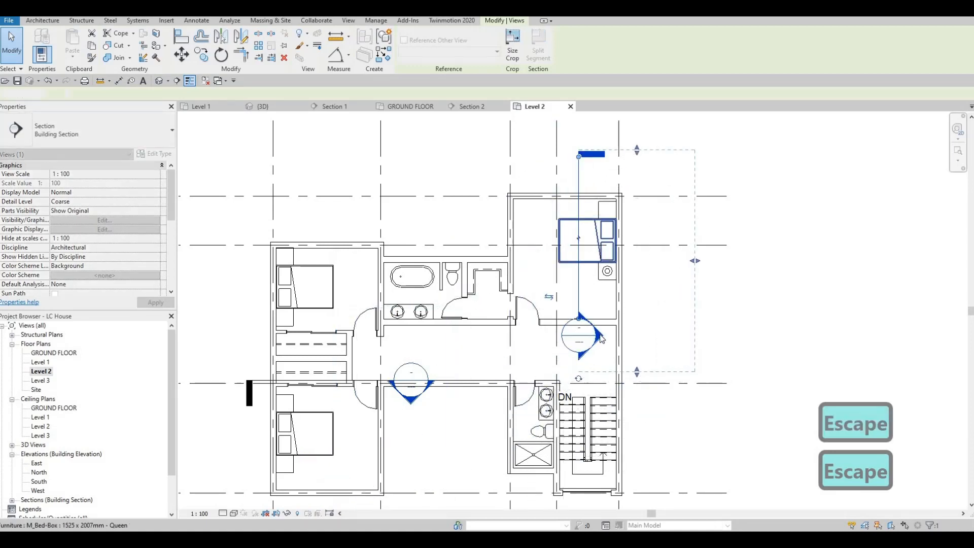
key("Escape")
double_click(583, 334)
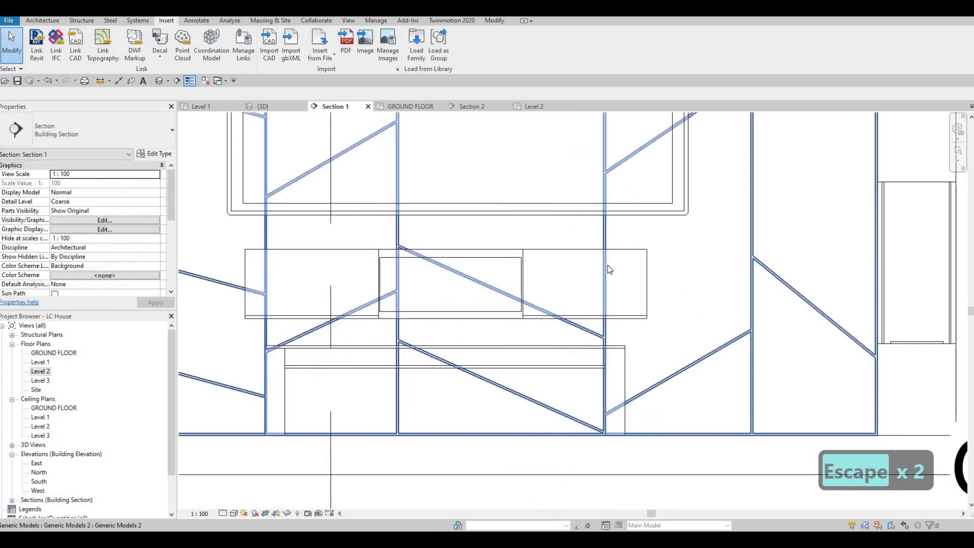
scroll(577, 344, "down", 5)
middle_click_drag(498, 252, 492, 274)
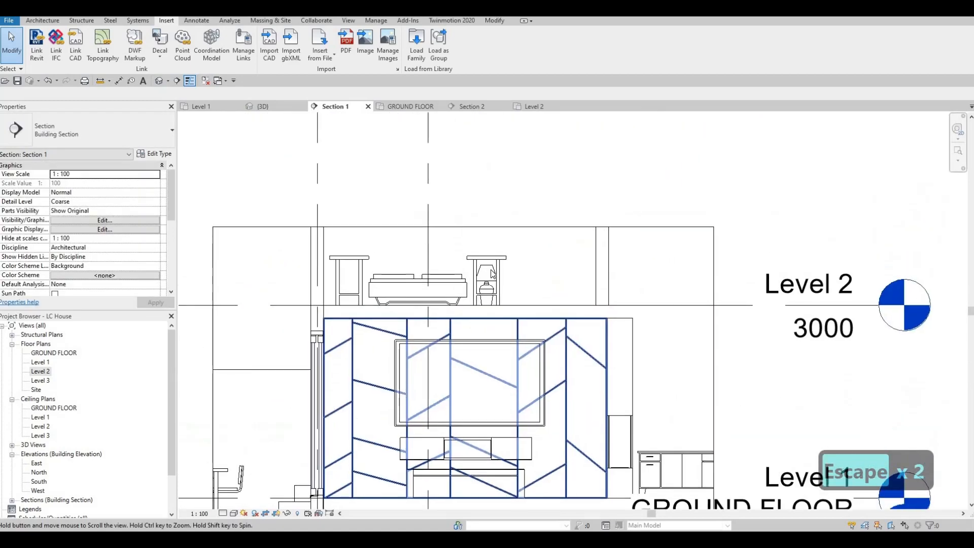
Step: Align the base of the table lamp with the top surface of its nightstand in the section view
scroll(491, 274, "up", 2)
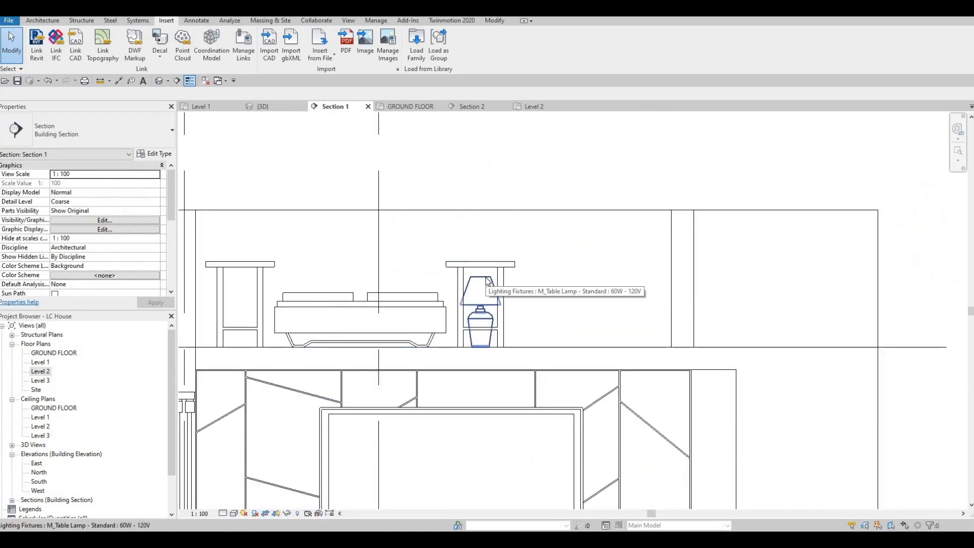
key("a")
key("l")
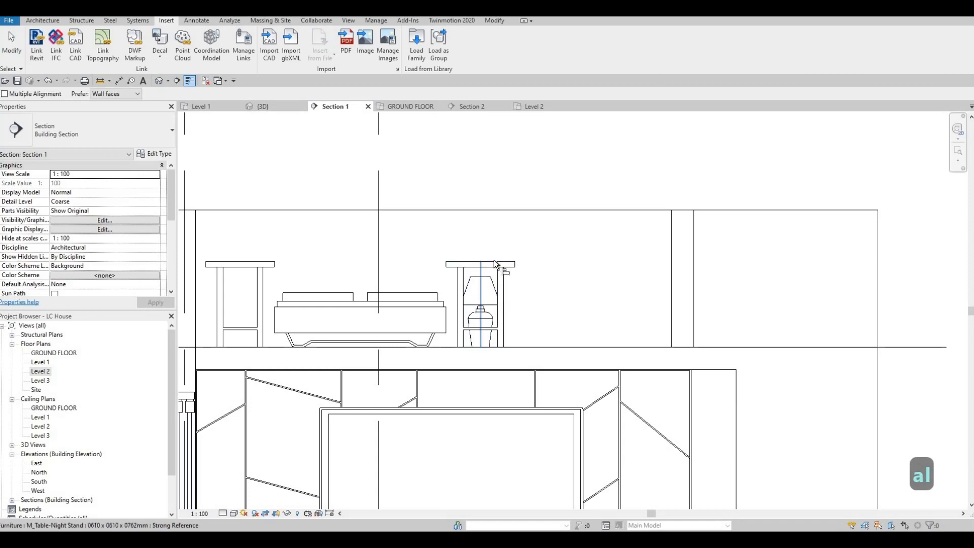
left_click(495, 339)
key("Escape")
key("Escape")
scroll(577, 262, "down", 1)
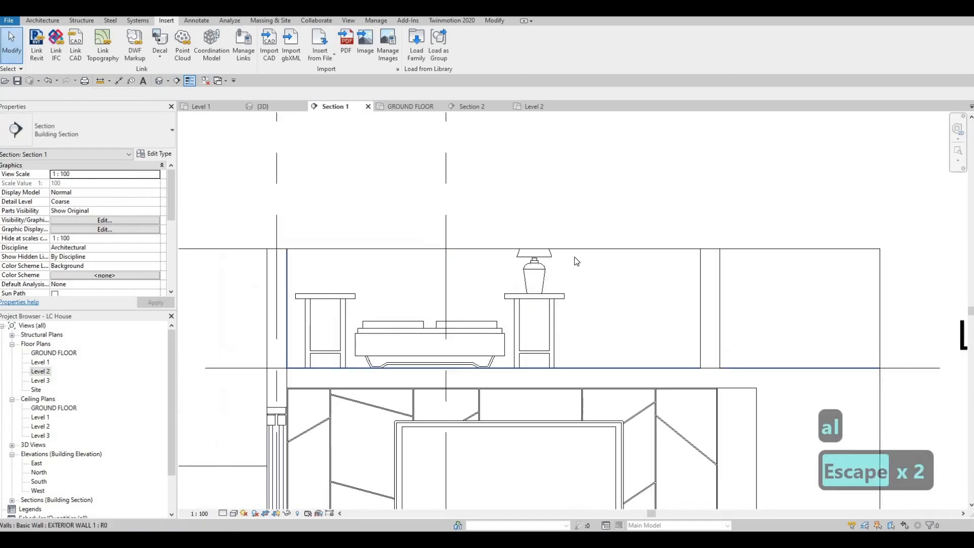
Step: Extend the Section 1 crop region upward past the full height of the table lamp, and select the lamp
scroll(577, 262, "down", 2)
left_click(528, 257)
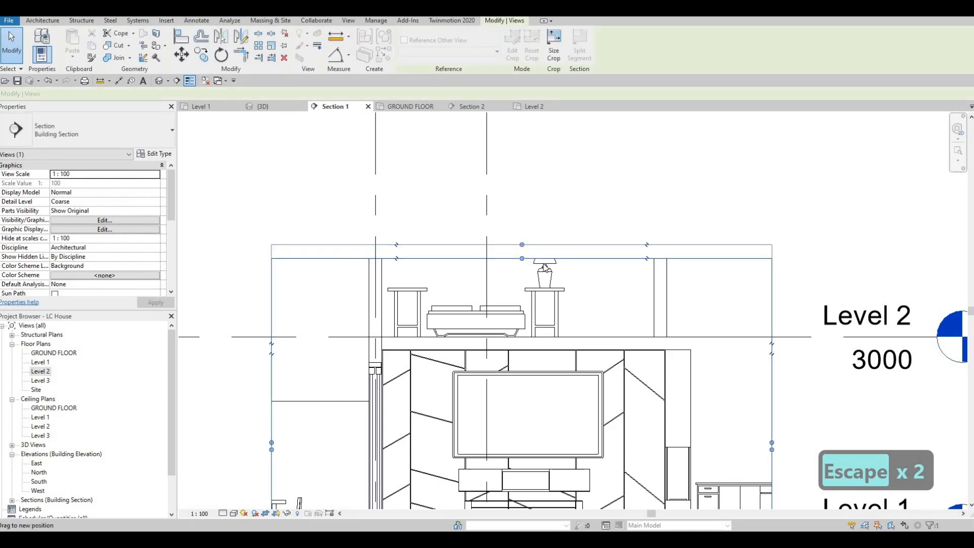
key("Escape")
left_click(544, 261)
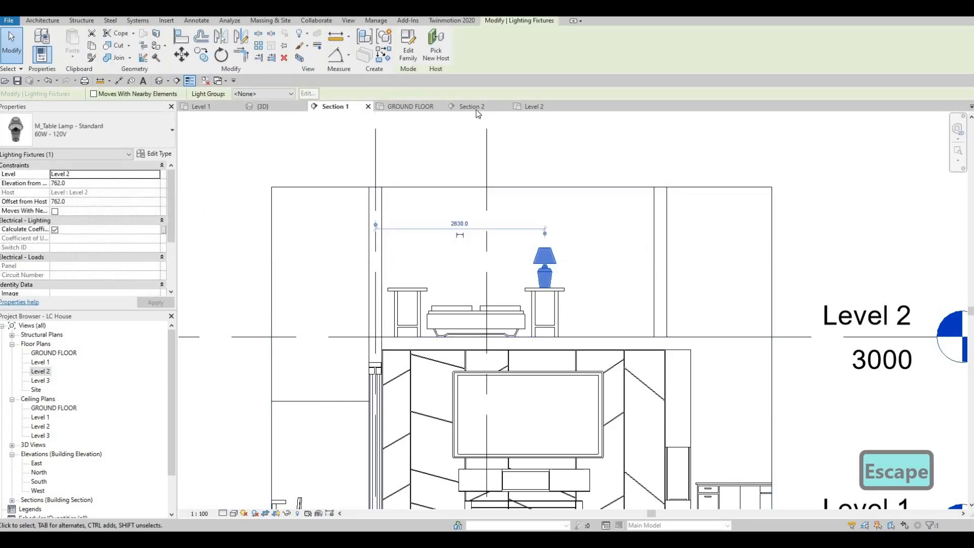
Step: On the Level 2 plan, create a similar table lamp at 762 mm elevation on the upper-right bedroom's other nightstand
left_click(533, 106)
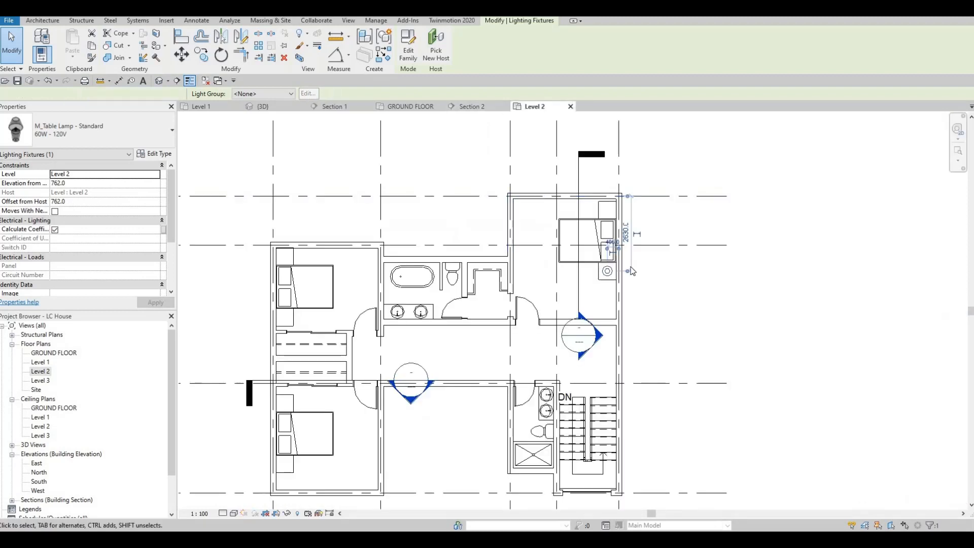
key("Escape")
key("Escape")
left_click(584, 297)
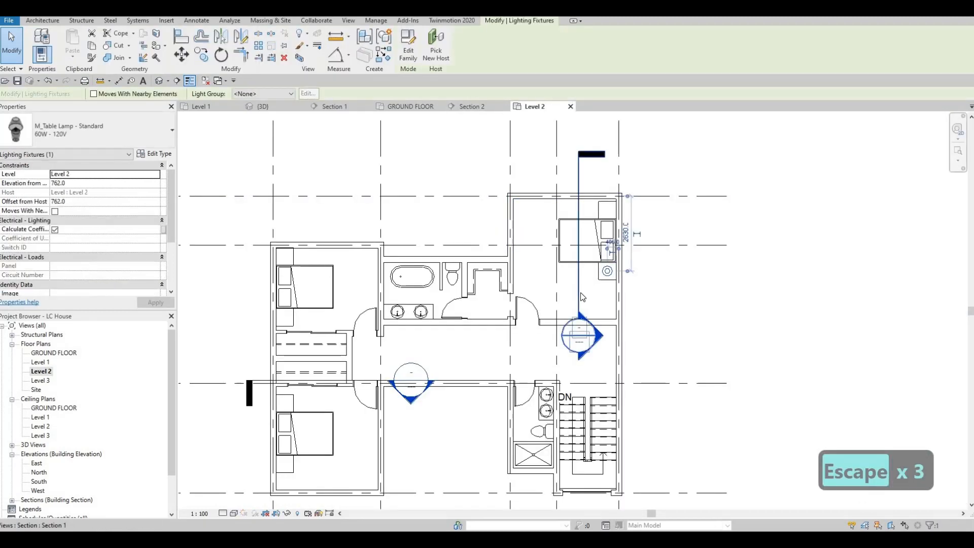
key("c")
key("s")
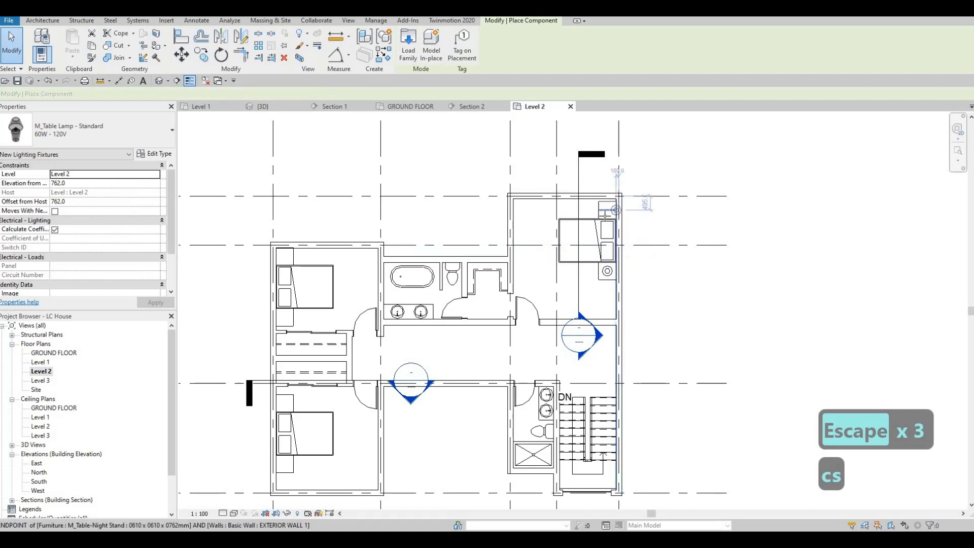
scroll(609, 213, "up", 4)
left_click(601, 214)
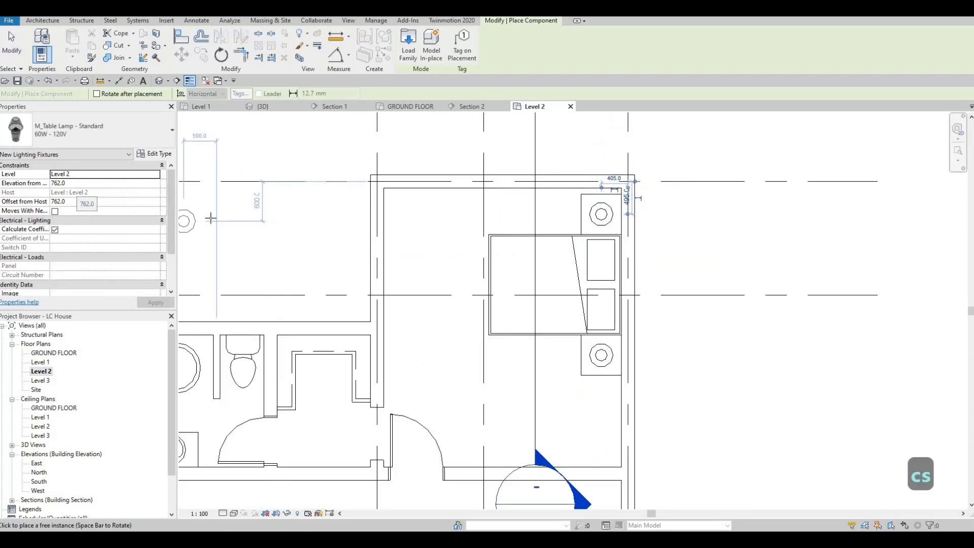
middle_click_drag(341, 282, 507, 257)
scroll(498, 215, "down", 2)
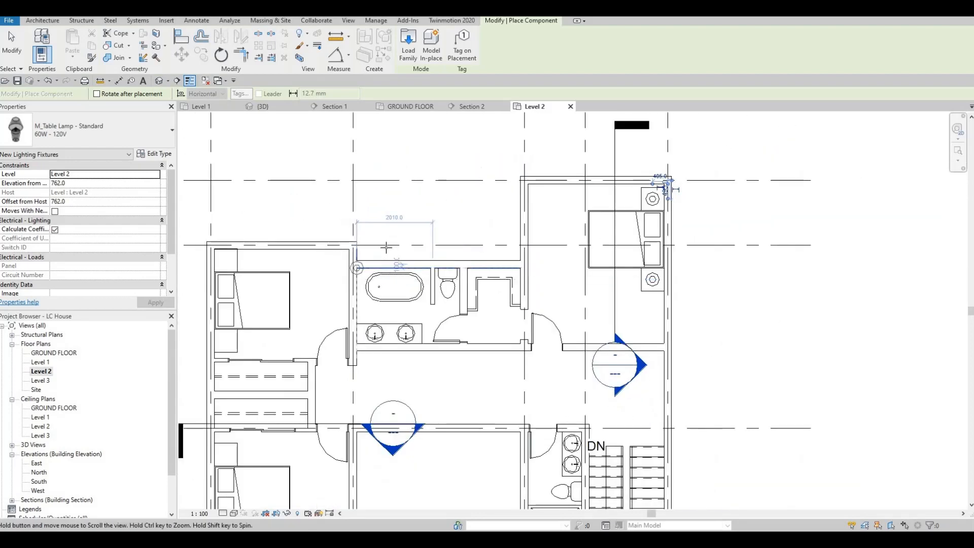
Step: Place a table lamp at 762 mm elevation on each of the two nightstands in the upper-left bedroom
middle_click_drag(386, 248, 554, 240)
scroll(393, 255, "up", 3)
left_click(399, 253)
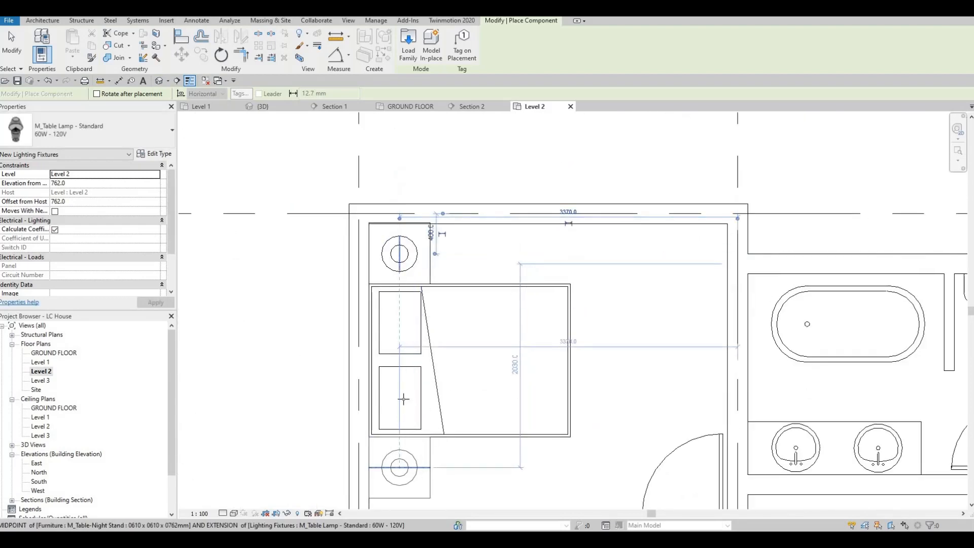
scroll(442, 392, "down", 4)
scroll(451, 336, "up", 2)
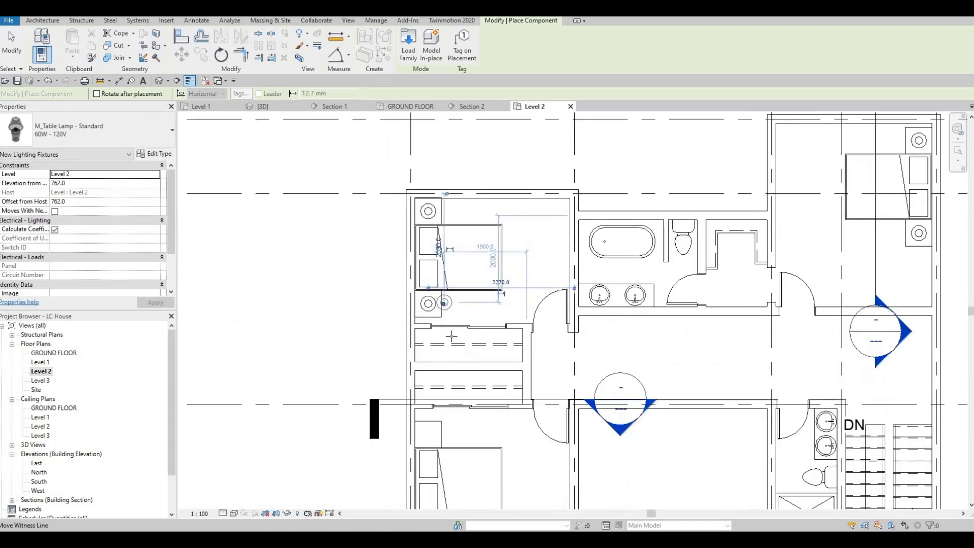
Step: Place a table lamp at 762 mm elevation on each of the two nightstands in the lower-left bedroom, and end placement
scroll(451, 336, "up", 3)
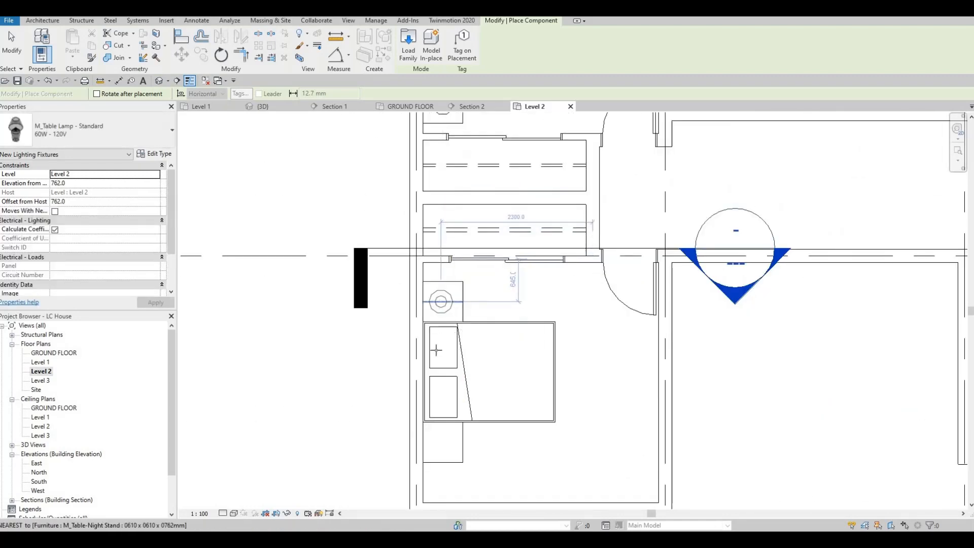
left_click(437, 350)
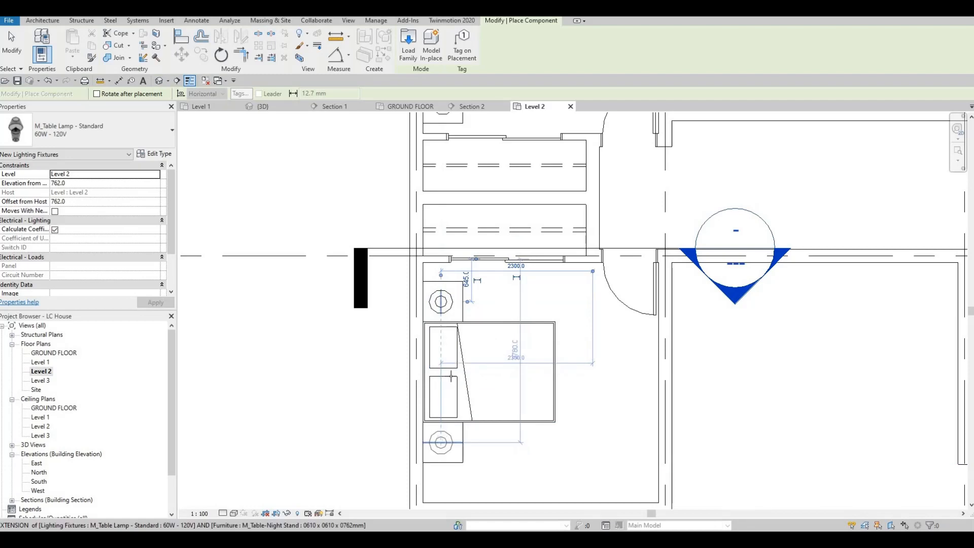
scroll(451, 376, "down", 5)
scroll(455, 391, "up", 2)
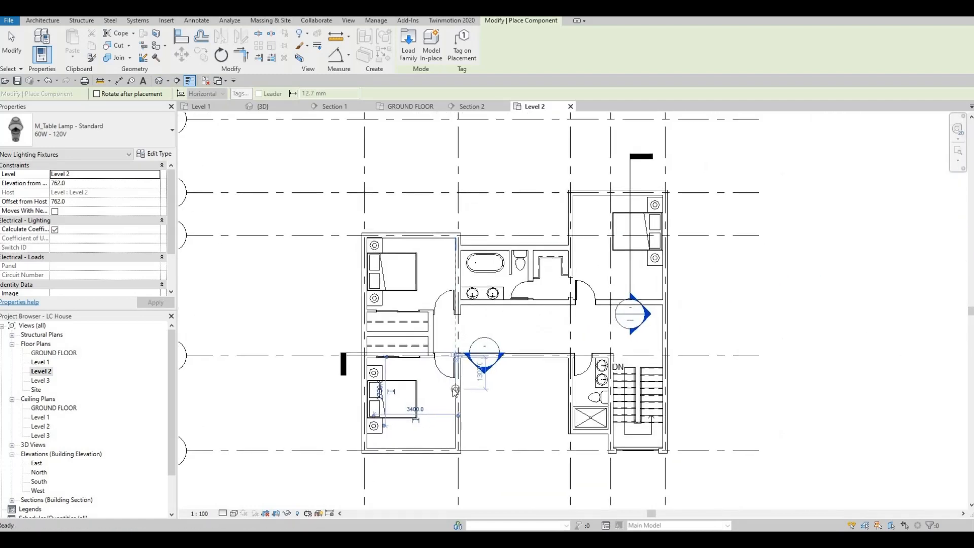
key("Escape")
key("Escape")
scroll(479, 376, "down", 2)
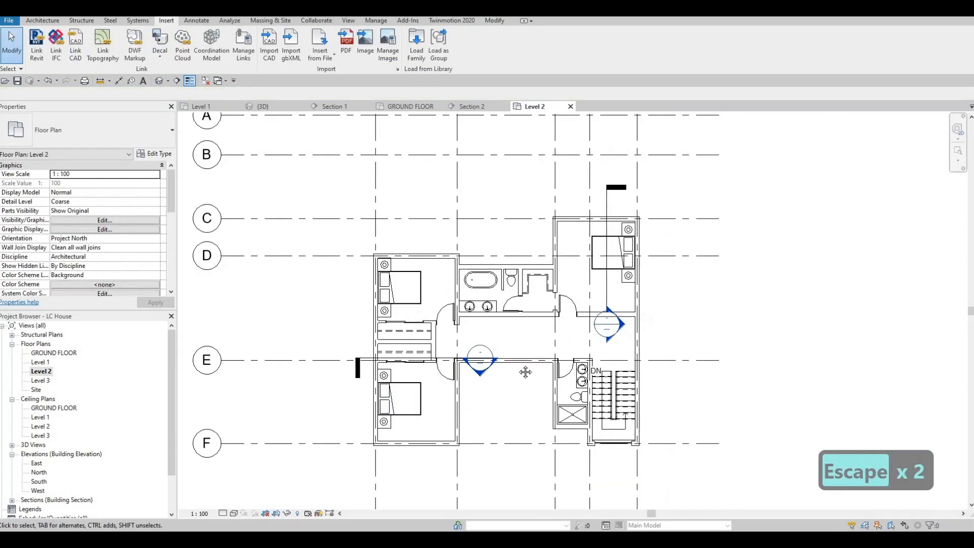
key("Escape")
key("Escape")
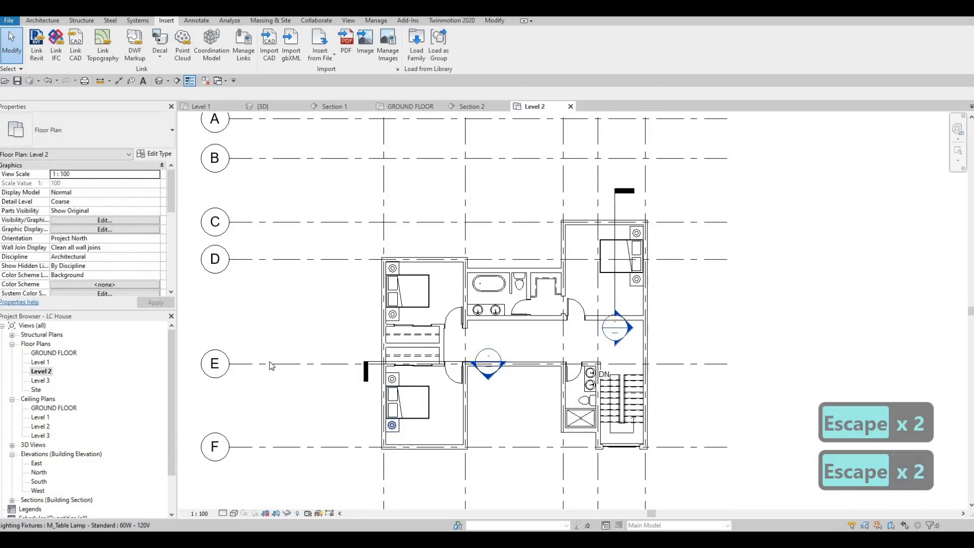
left_click(272, 366)
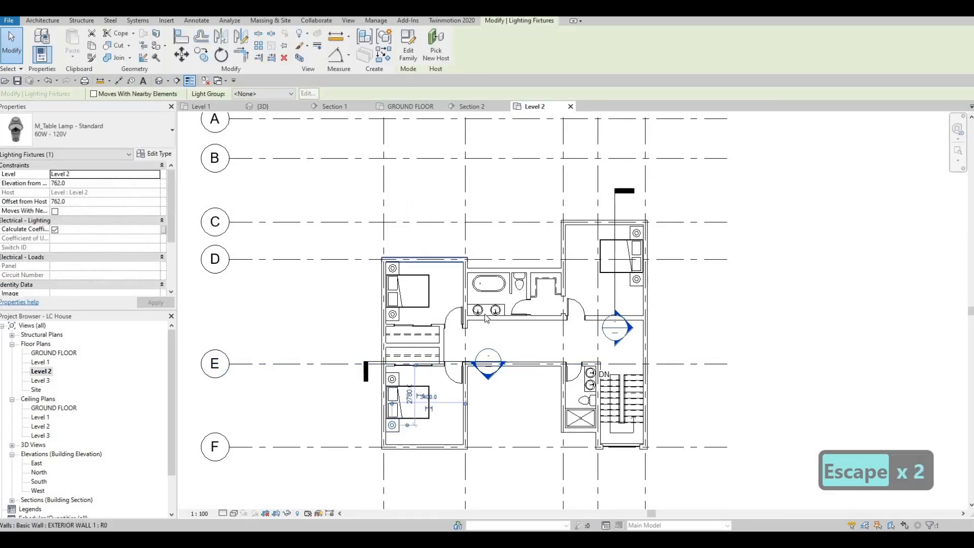
key("Escape")
scroll(341, 270, "down", 2)
scroll(389, 297, "up", 3)
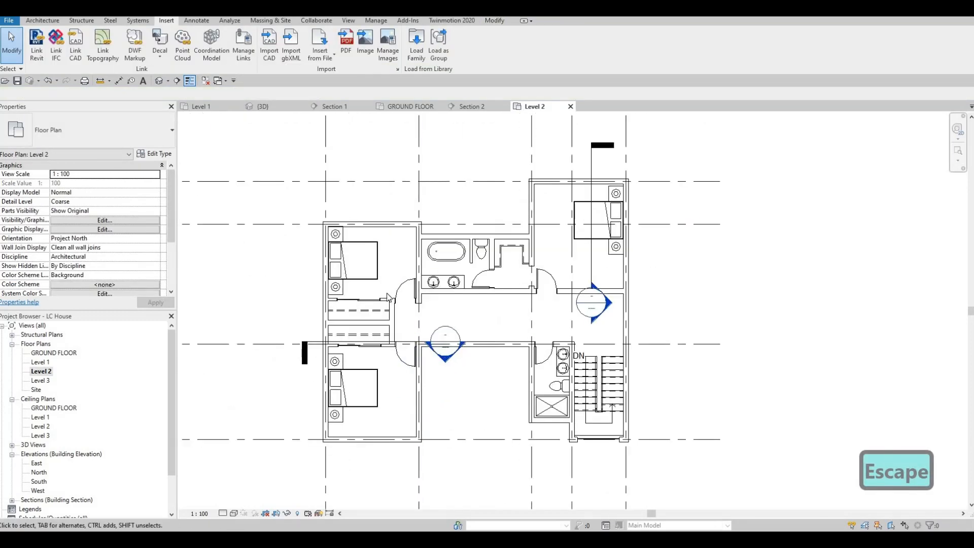
middle_click_drag(470, 371, 461, 348)
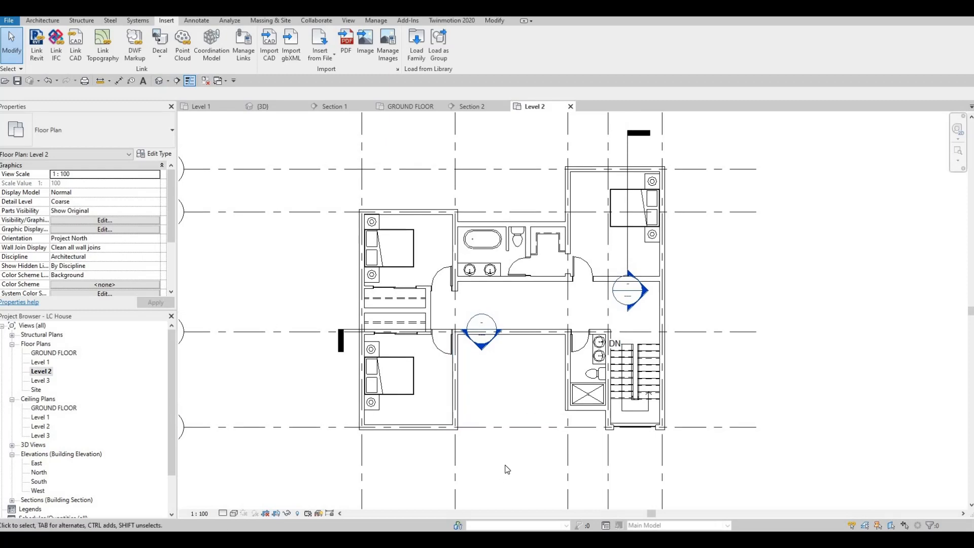
Step: Switch to the 3D view and orbit around the house model
left_click(276, 107)
middle_click_drag(585, 277, 527, 360, "shift")
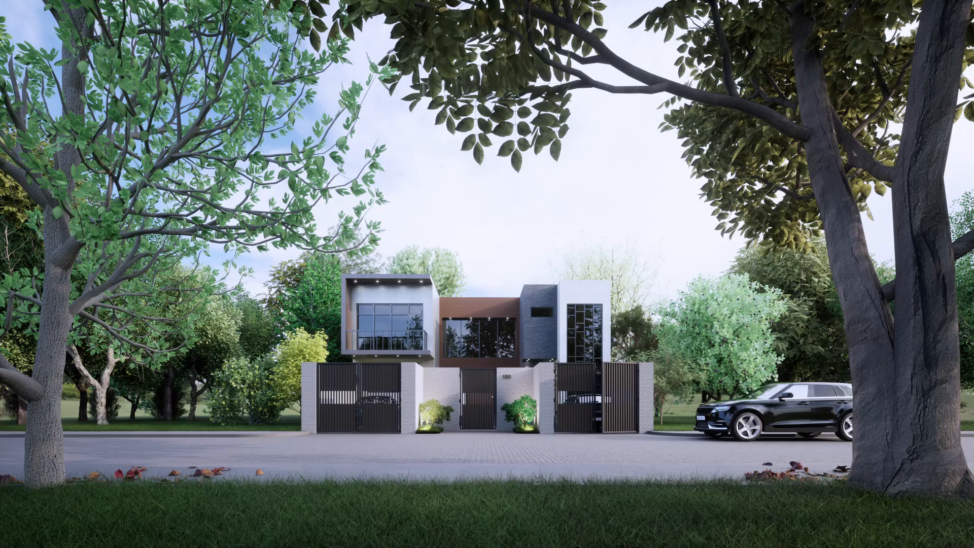